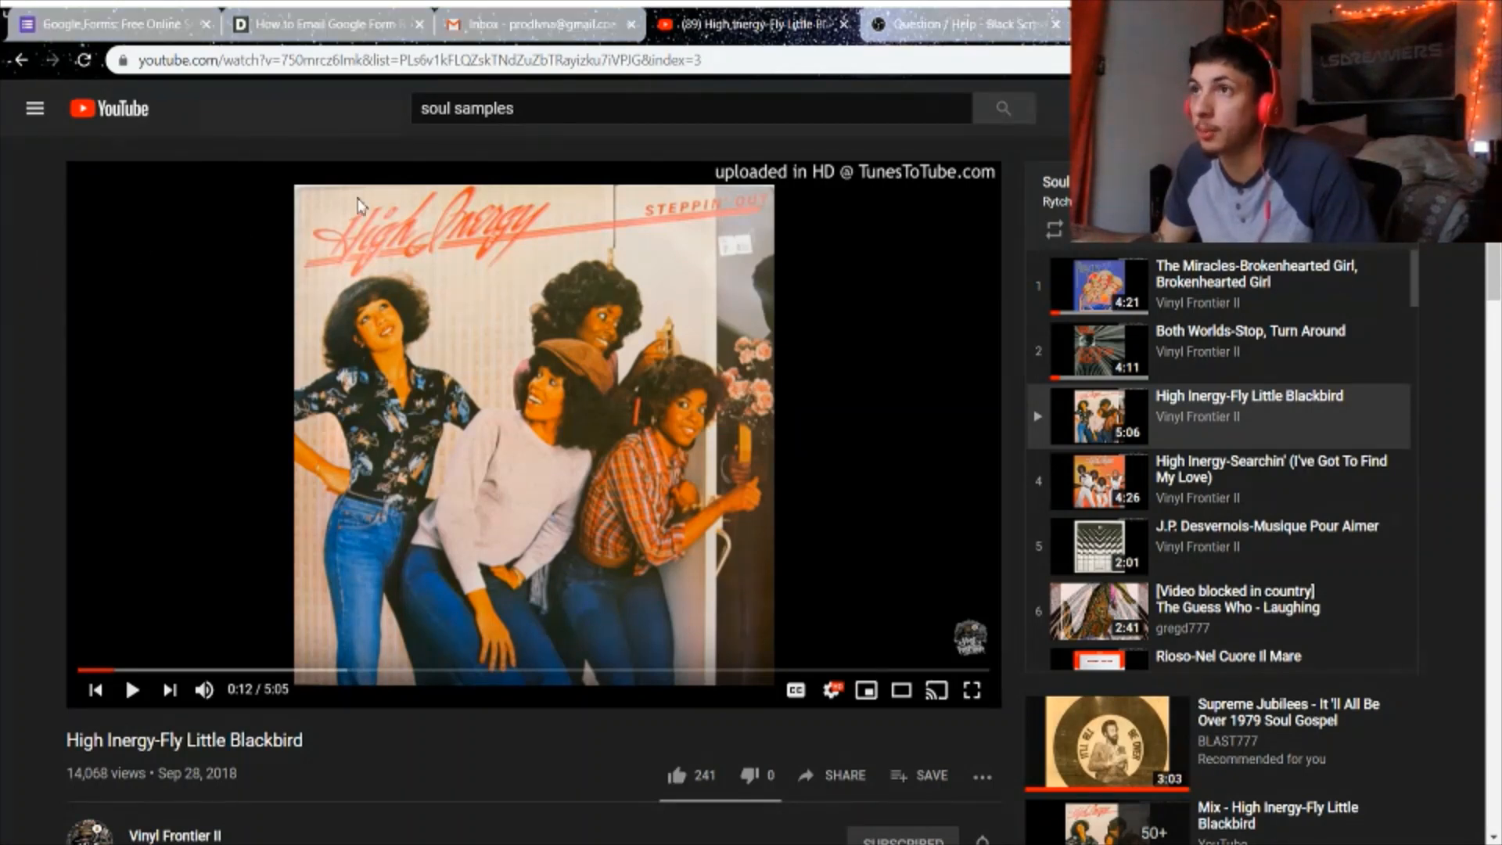
# Search YouTube for "soul samples" and filter the results to playlists only
pyautogui.moveTo(571, 110); pyautogui.dragTo(418, 114)
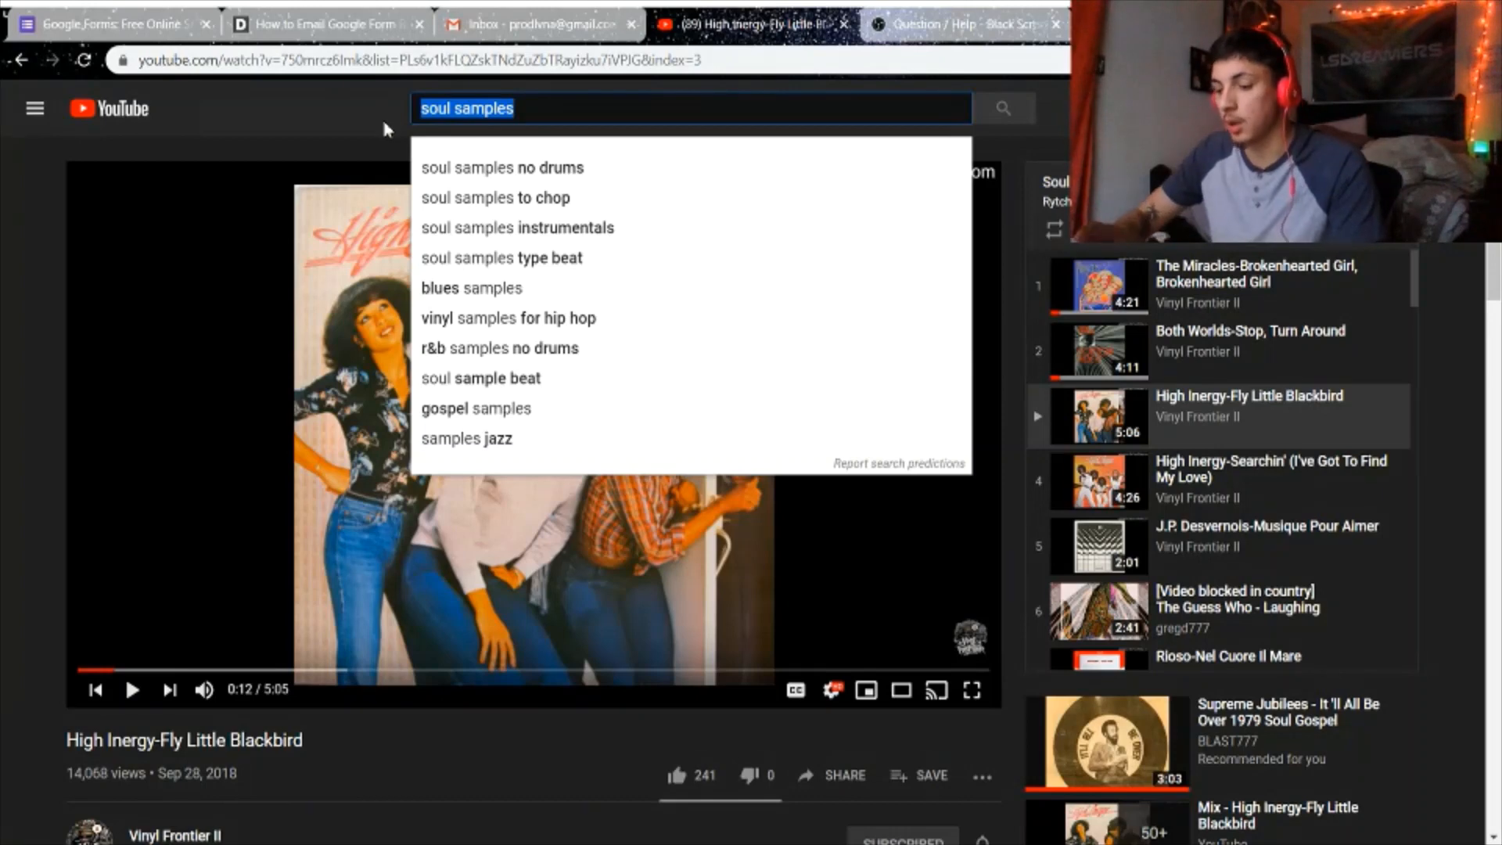
pyautogui.write('soul samples')
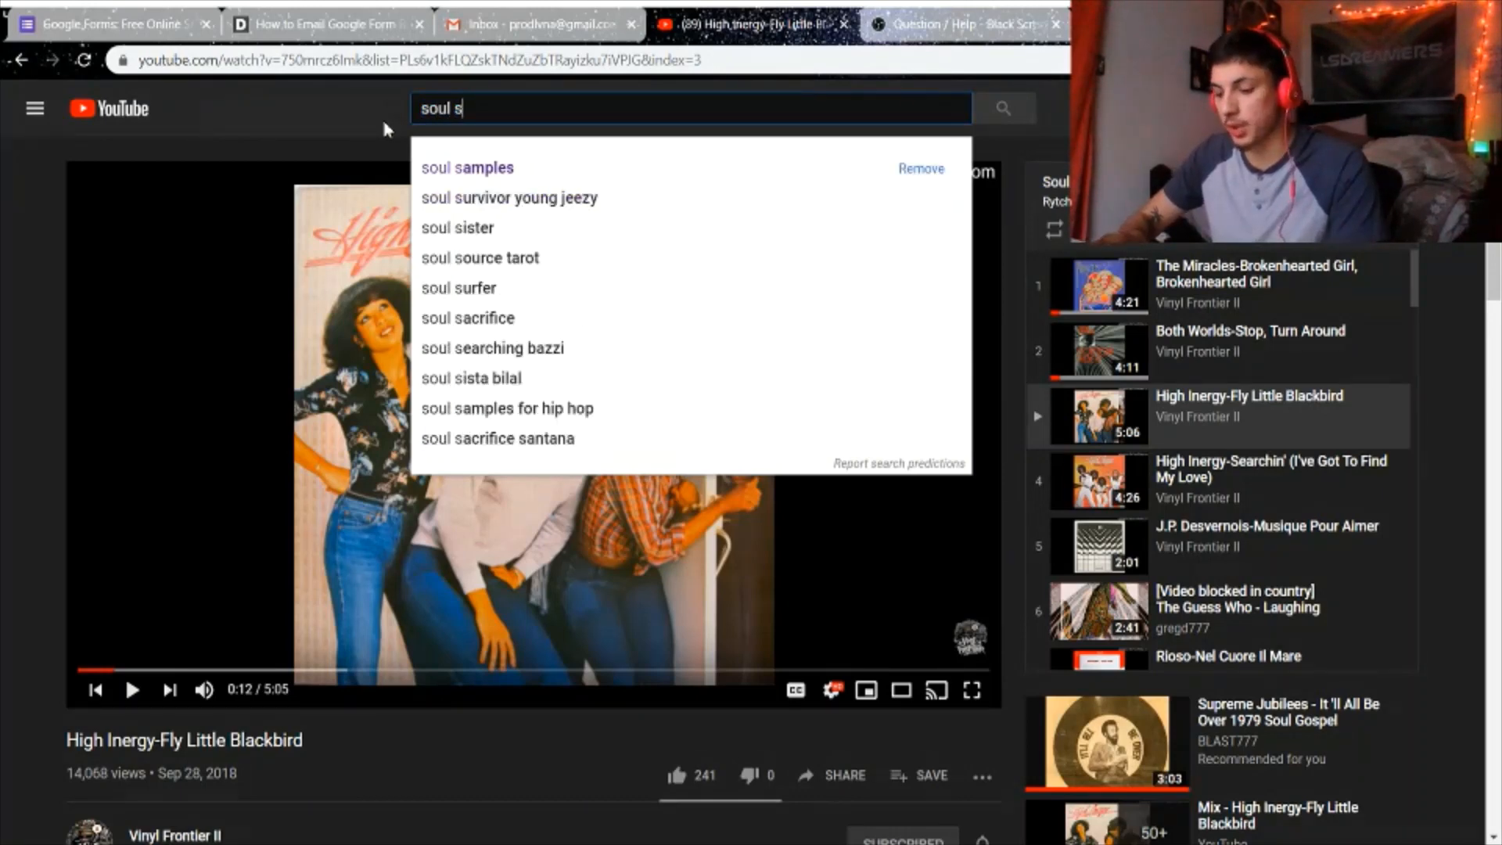
pyautogui.press('Return')
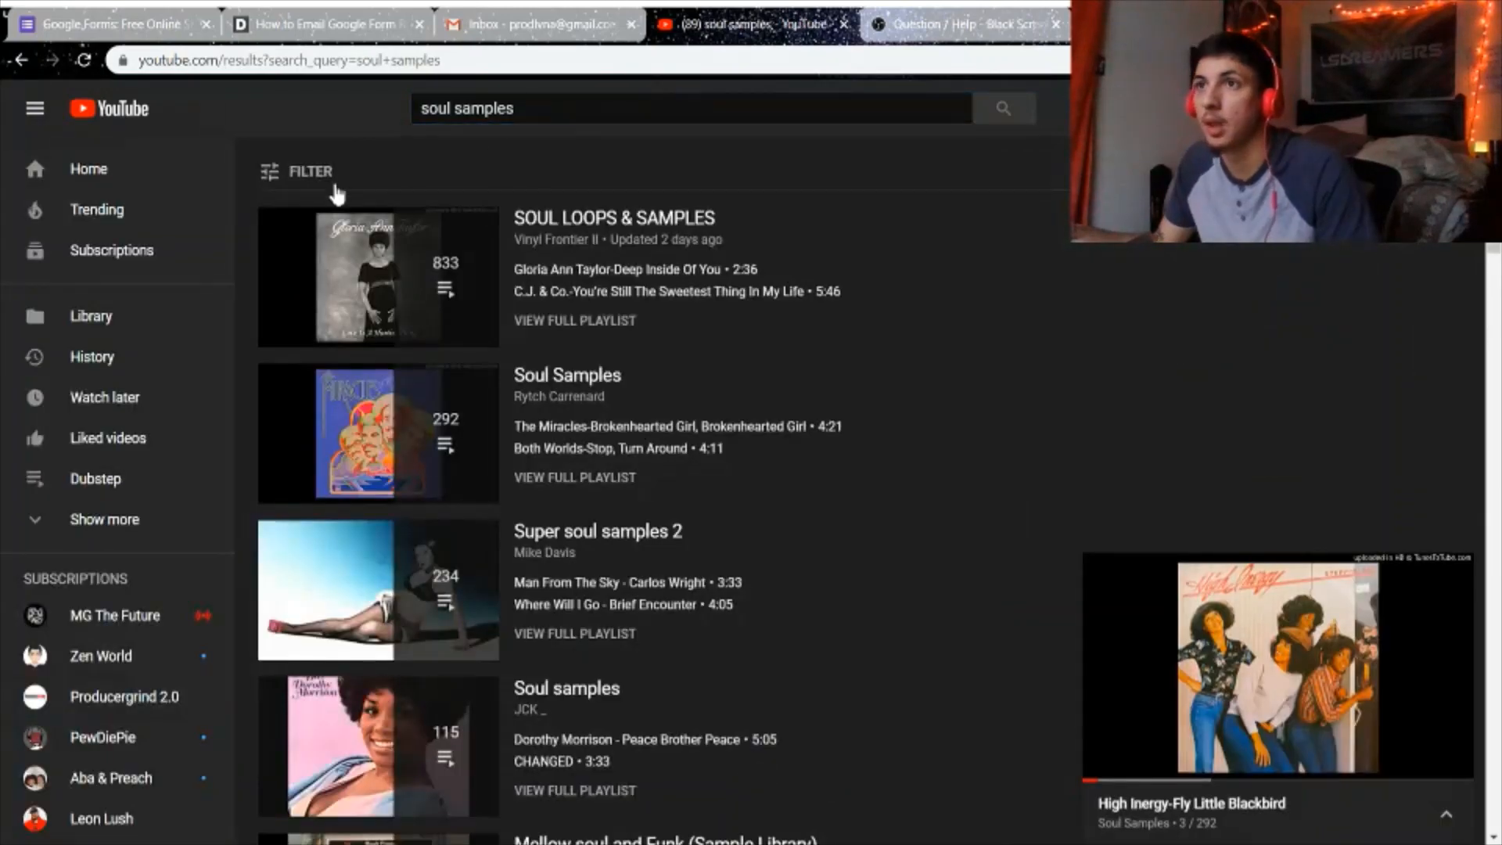
pyautogui.click(307, 174)
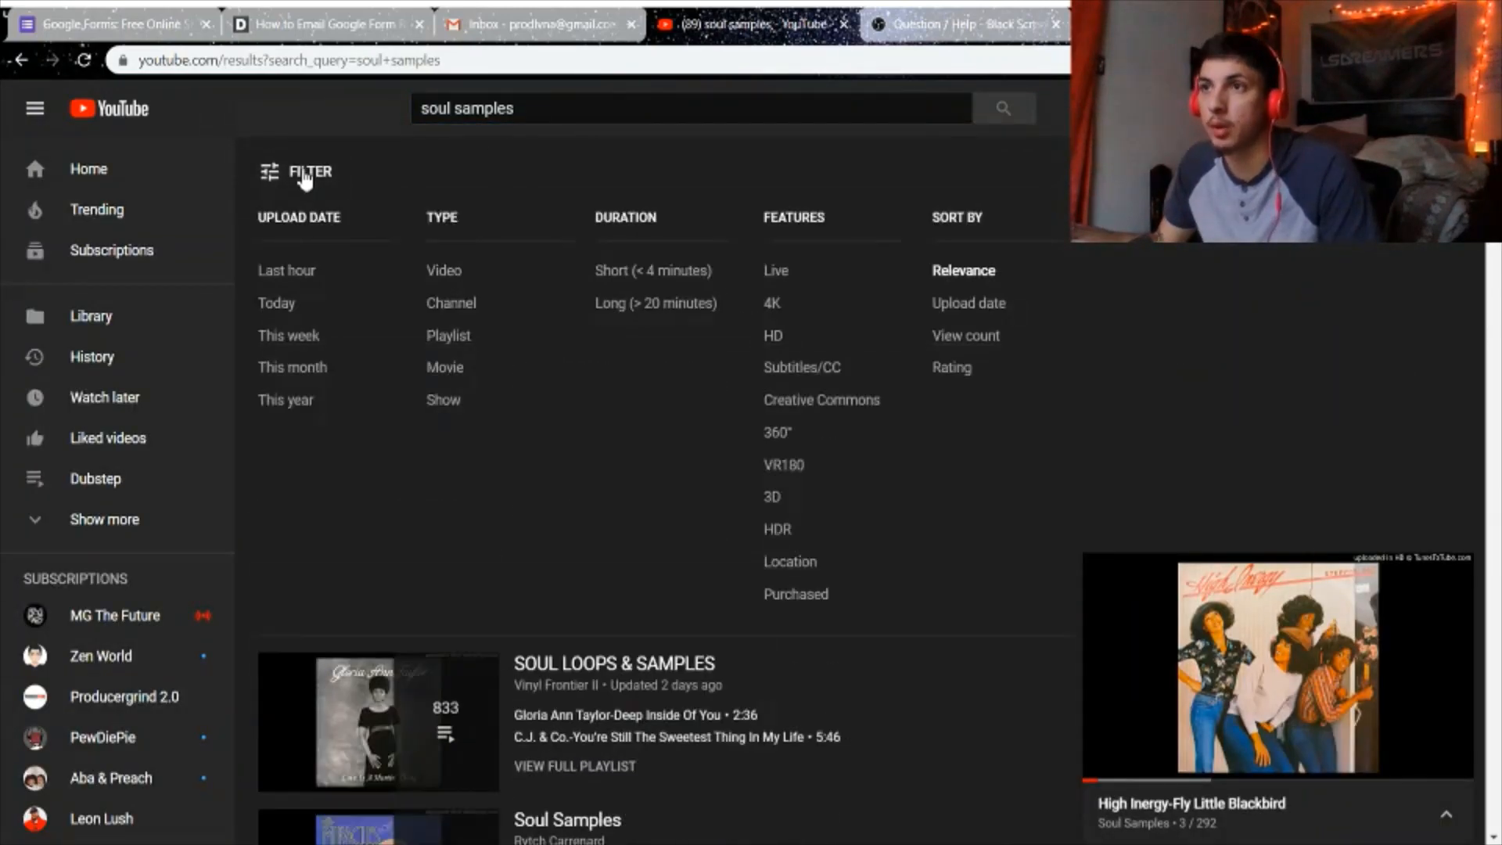
pyautogui.click(451, 341)
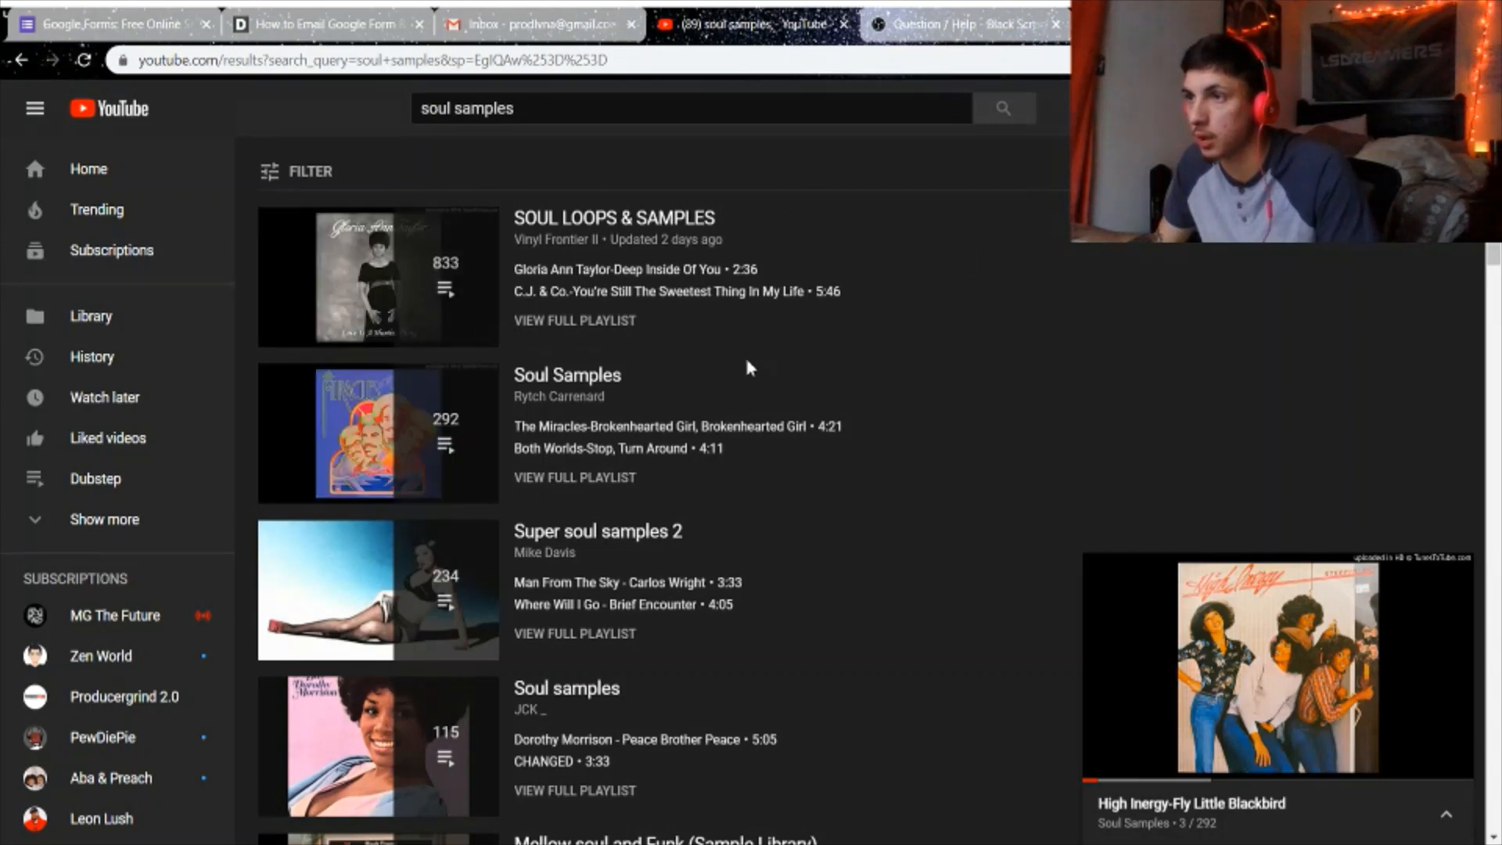
# Examine the soul sample playlists in the search results to find one worth sampling from
pyautogui.scroll(-3, 900, 548)
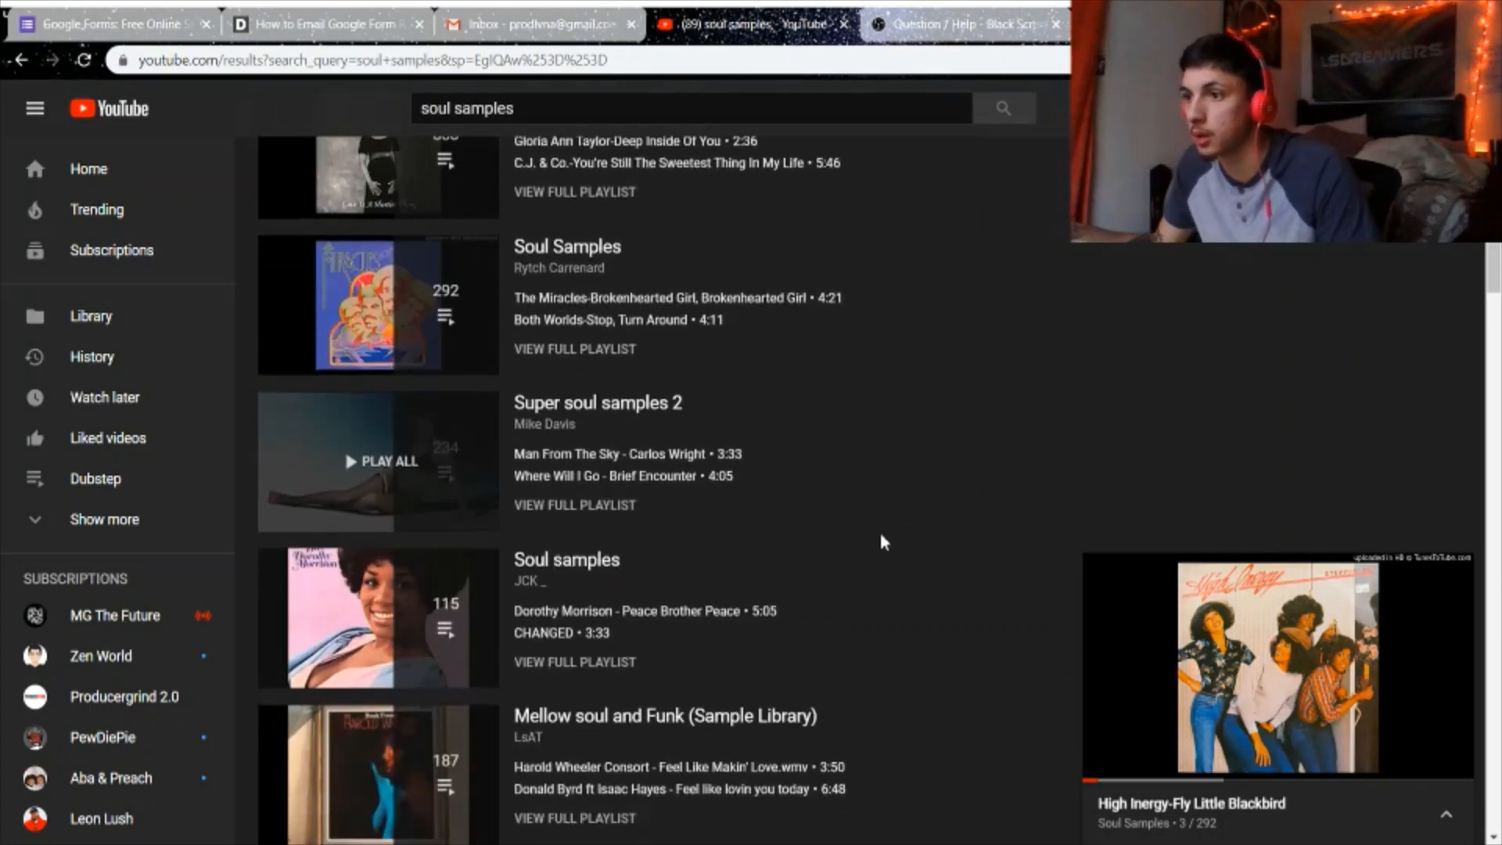
pyautogui.scroll(-5, 882, 532)
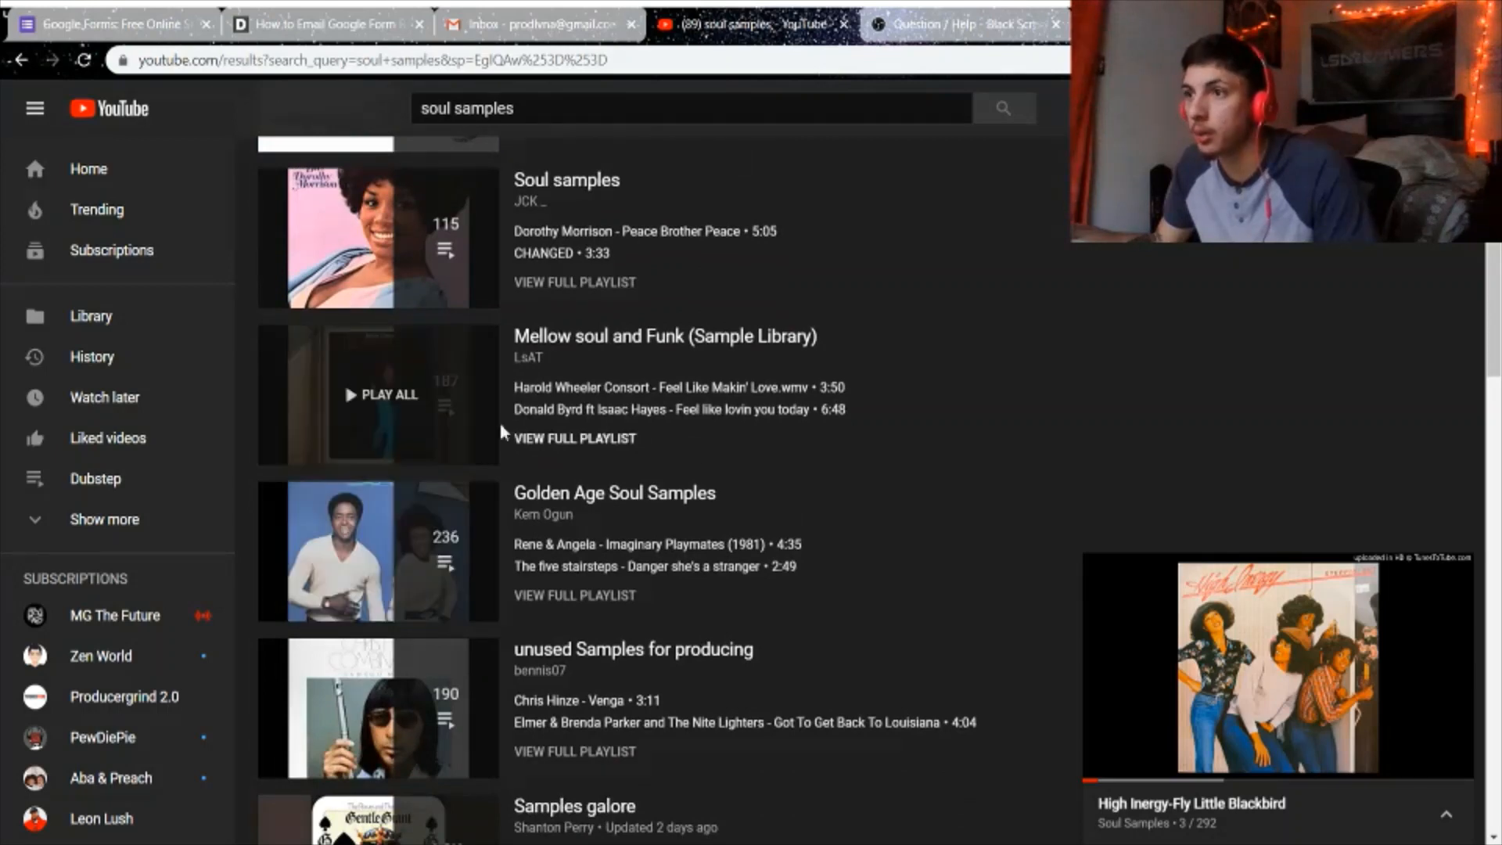
pyautogui.scroll(-2, 403, 369)
pyautogui.scroll(2, 583, 278)
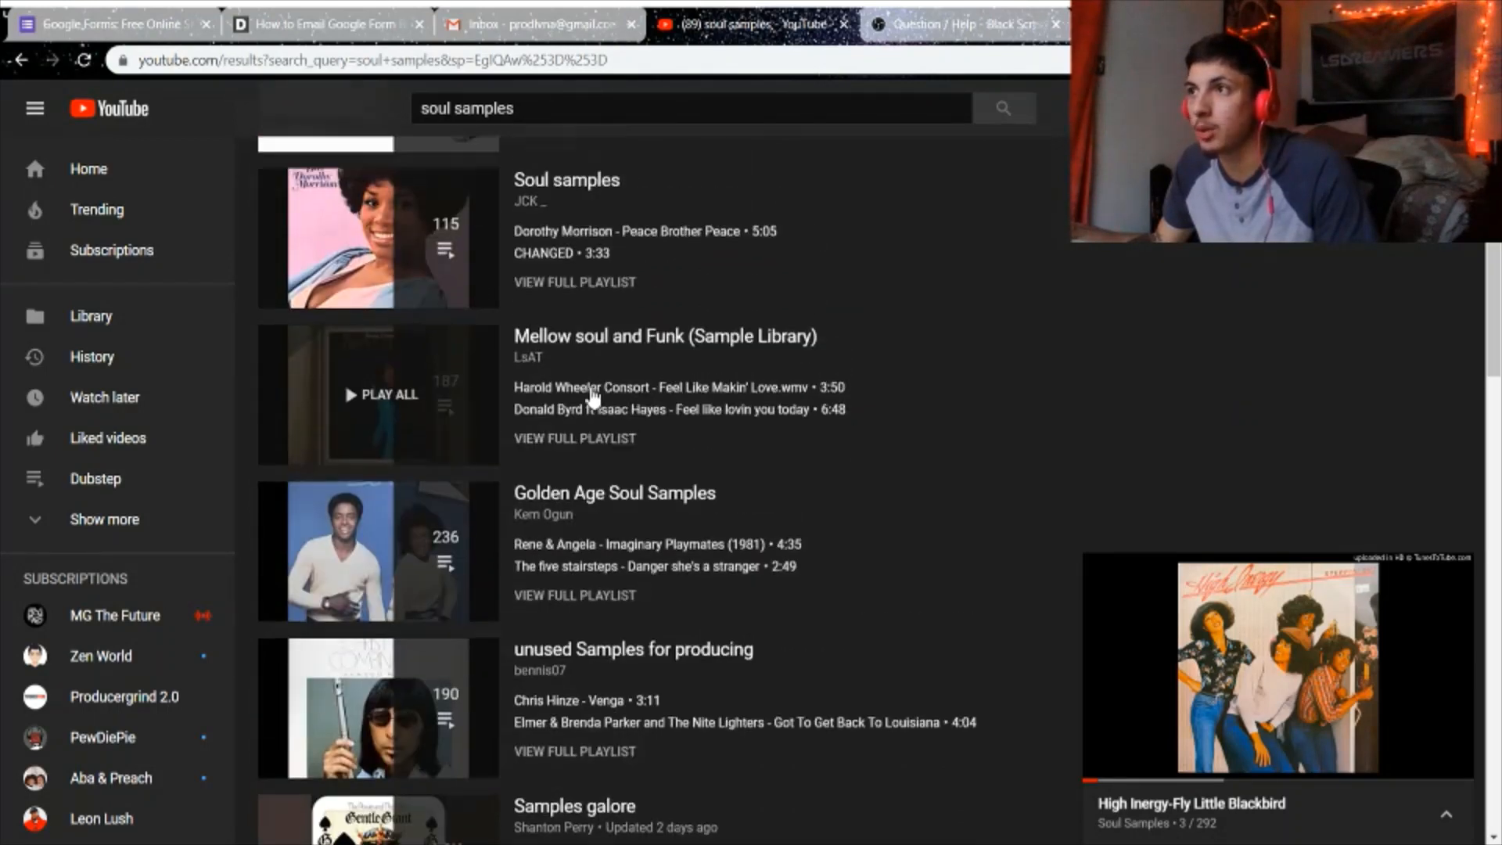
pyautogui.scroll(-4, 590, 395)
pyautogui.scroll(-1, 621, 371)
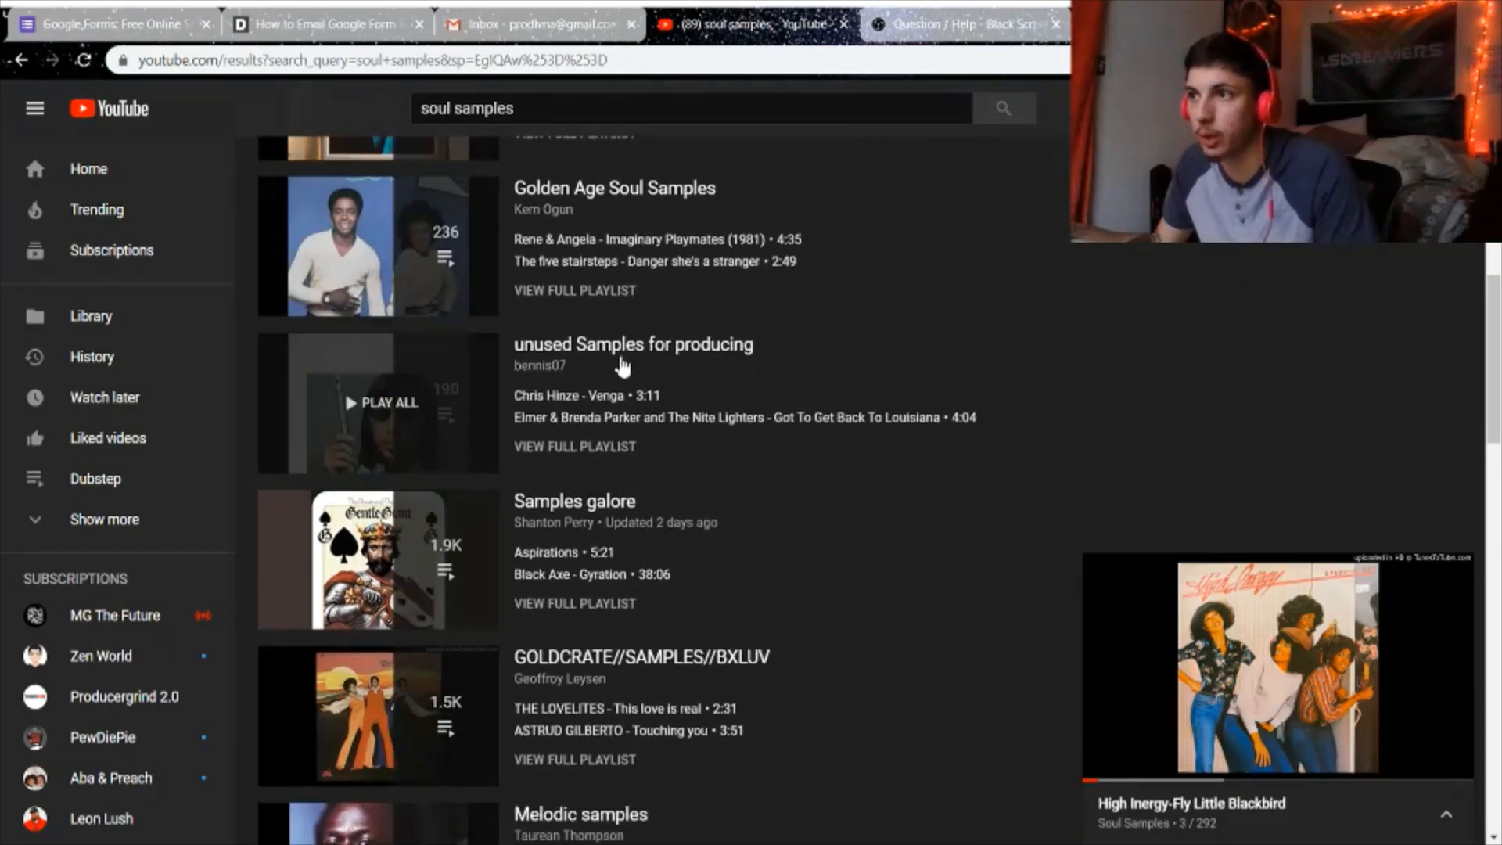
pyautogui.scroll(-3, 665, 406)
pyautogui.scroll(-14, 540, 473)
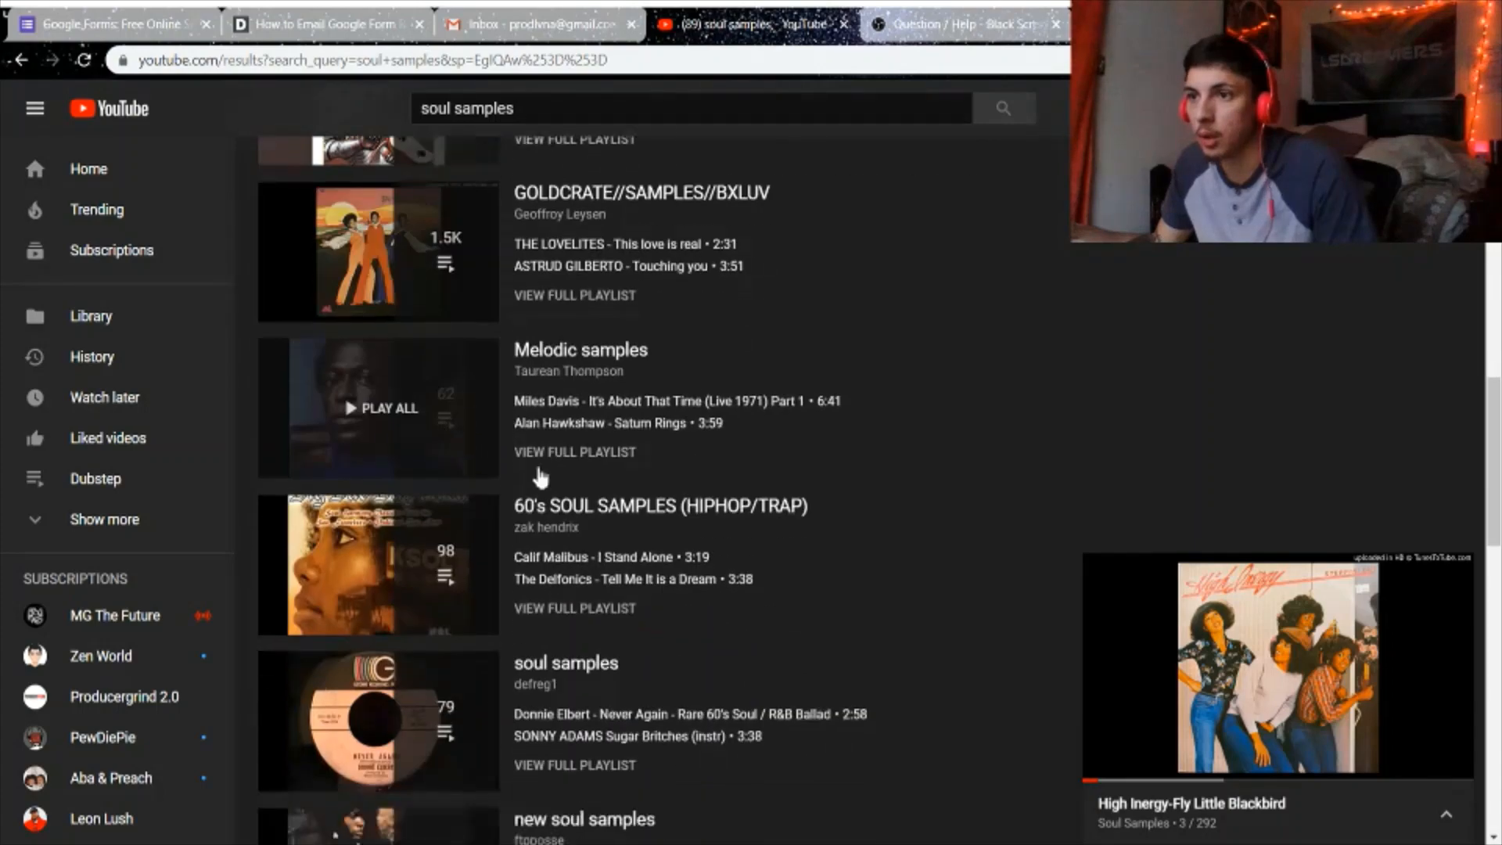
pyautogui.scroll(-1, 554, 445)
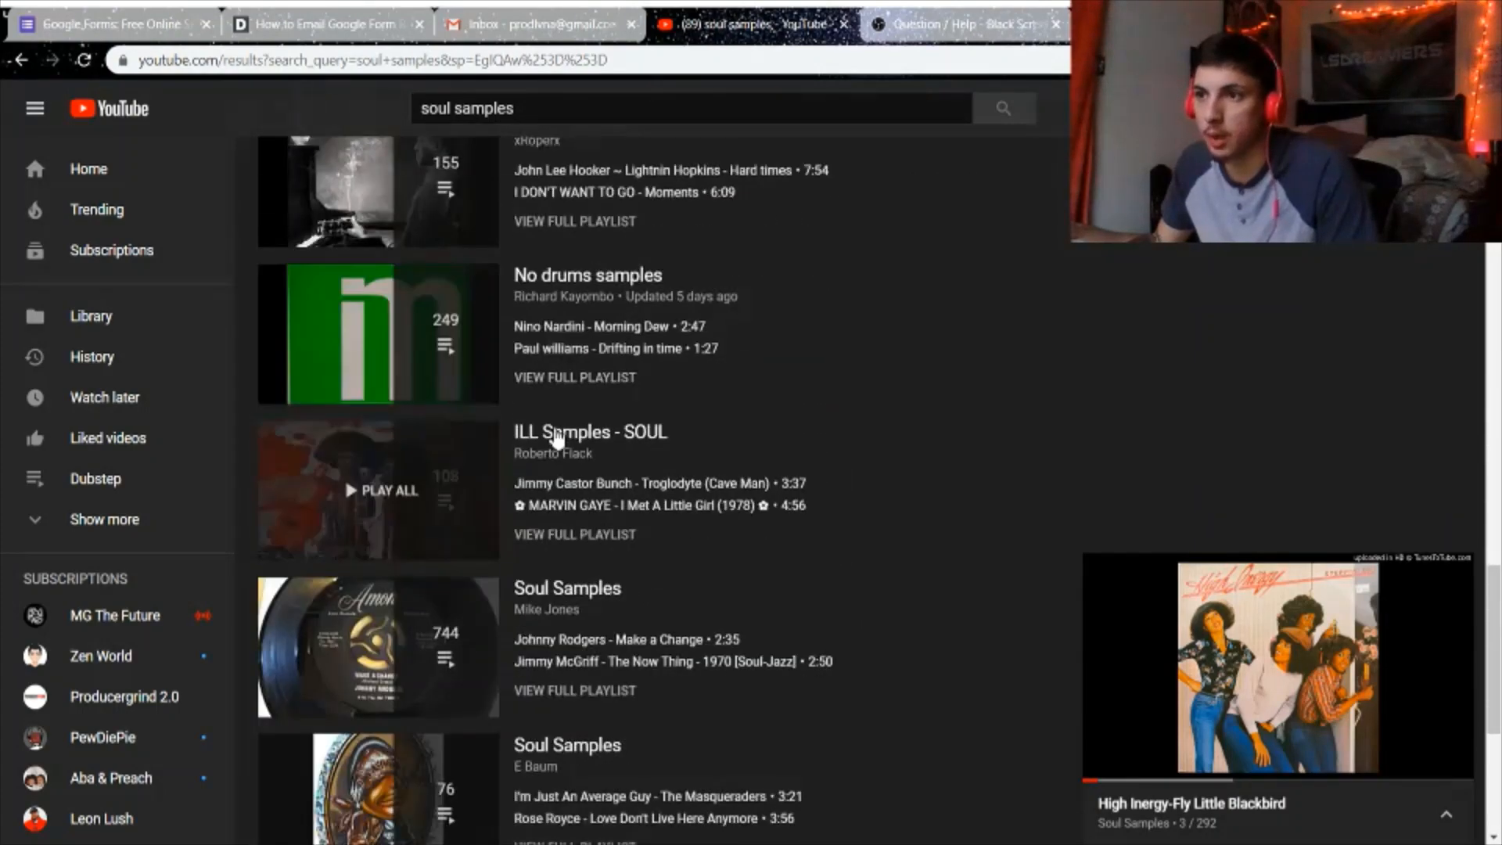
pyautogui.scroll(-16, 573, 442)
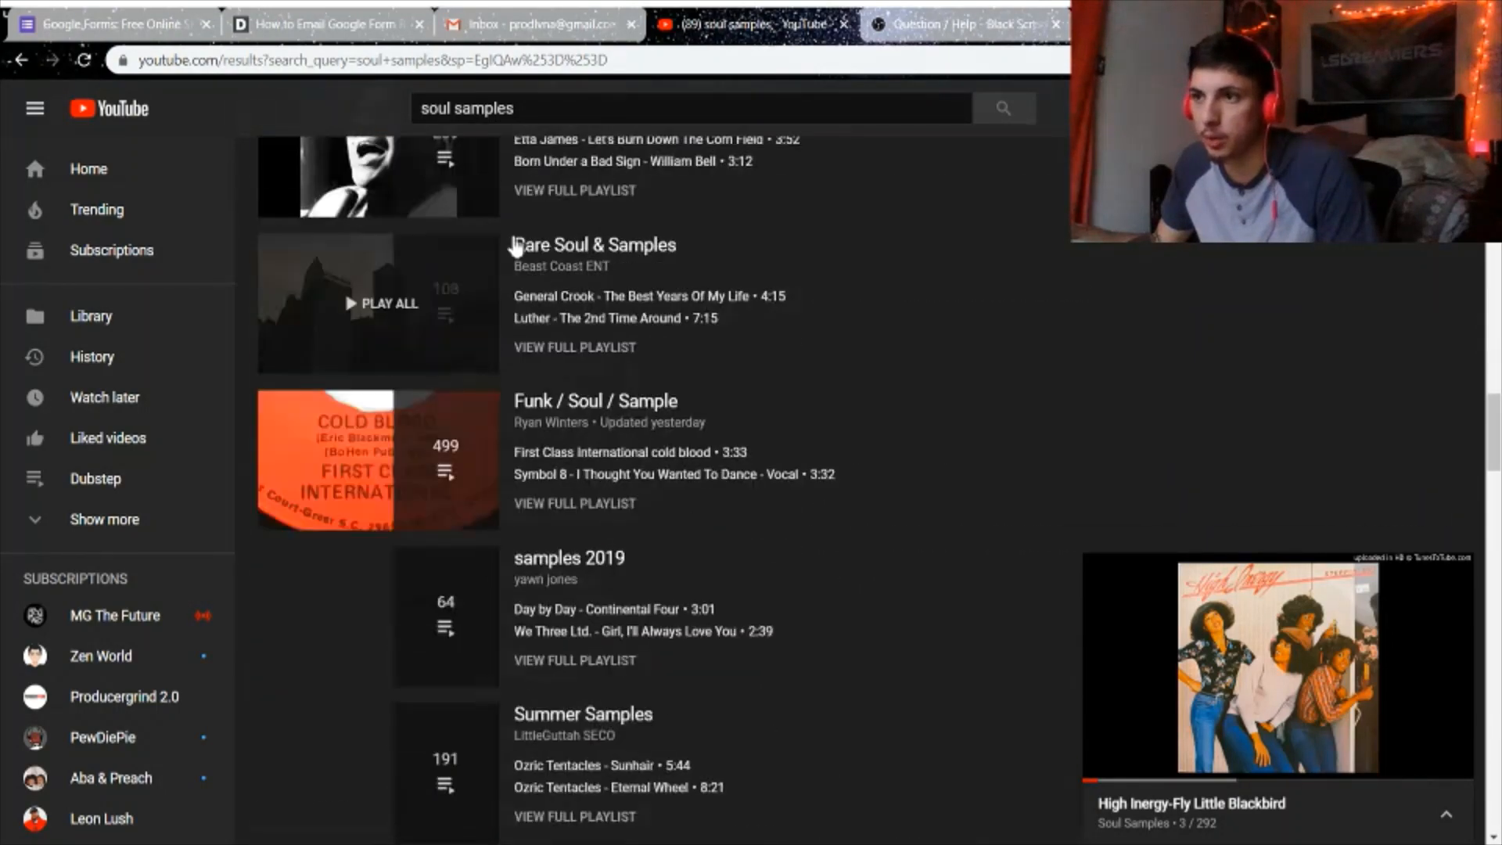
pyautogui.scroll(-5, 506, 387)
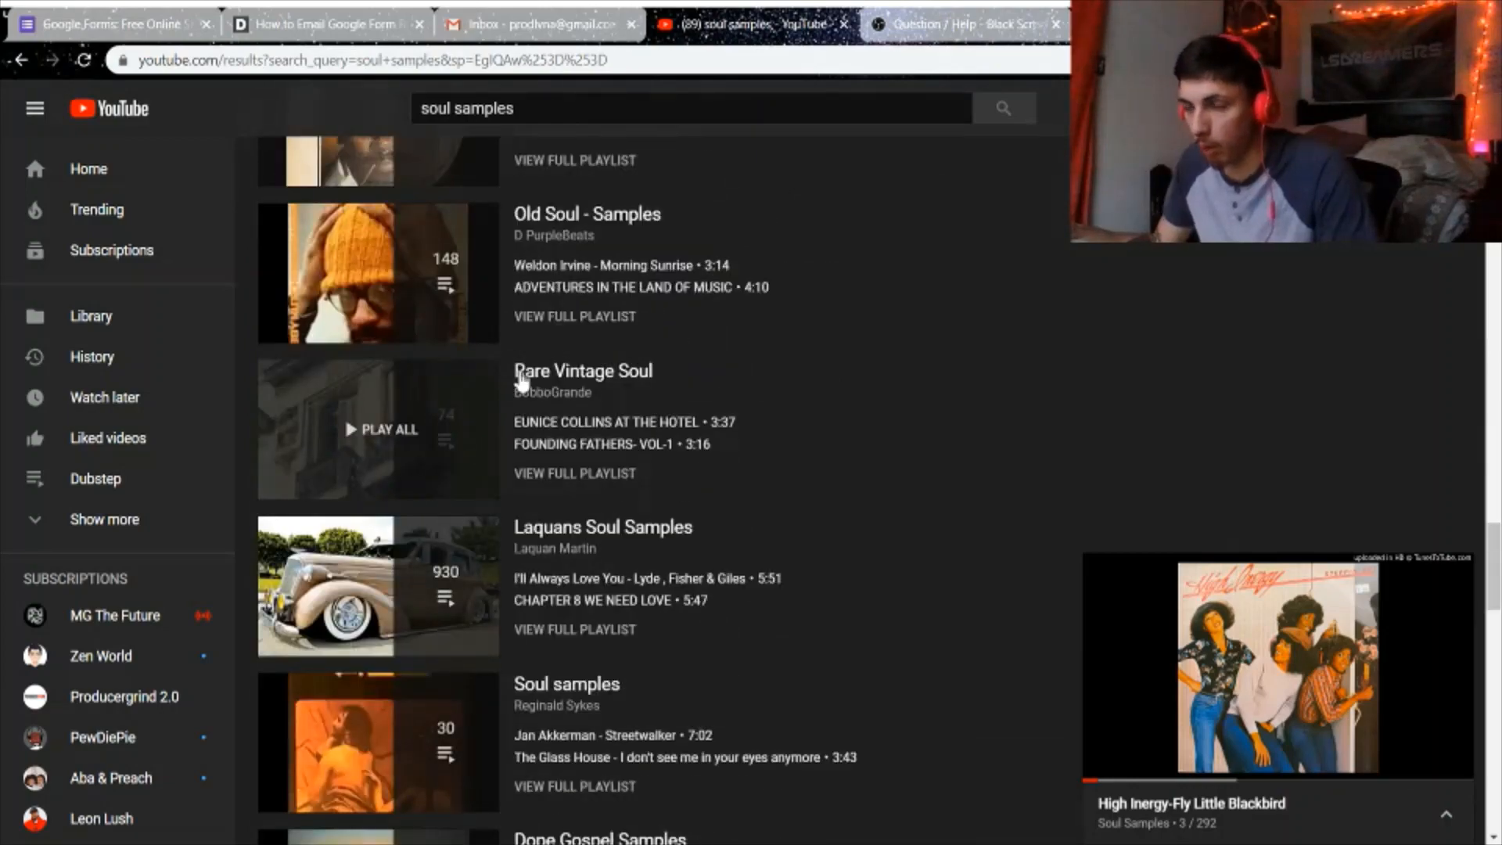
pyautogui.scroll(1, 512, 399)
pyautogui.scroll(-1, 394, 360)
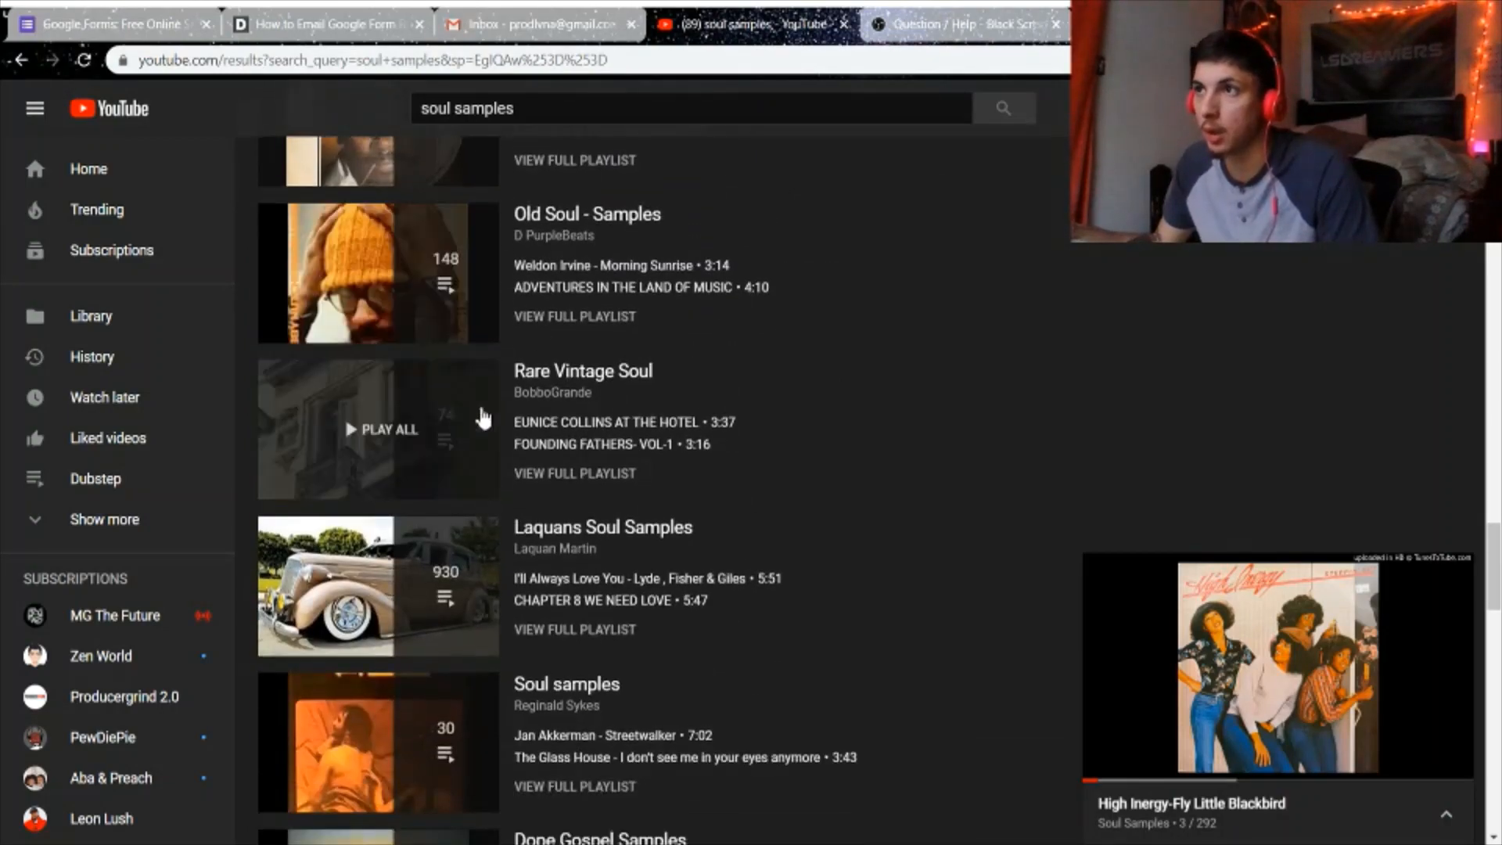
pyautogui.scroll(3, 461, 414)
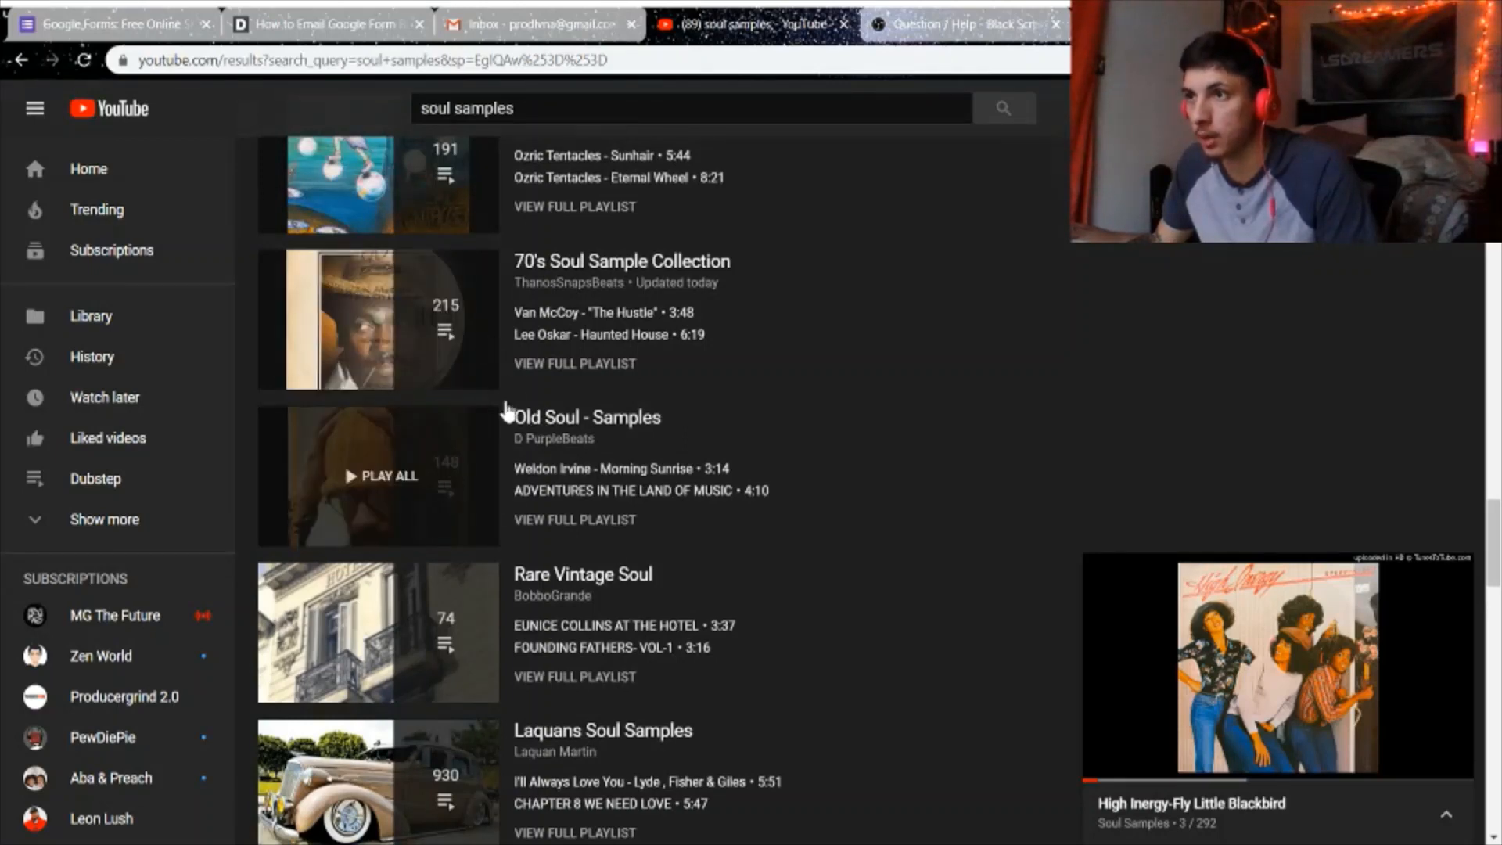
# Play the Old Soul - Samples playlist, adjust the volume for Weldon Irvine - Morning Sunrise, and pause the song
pyautogui.click(462, 466)
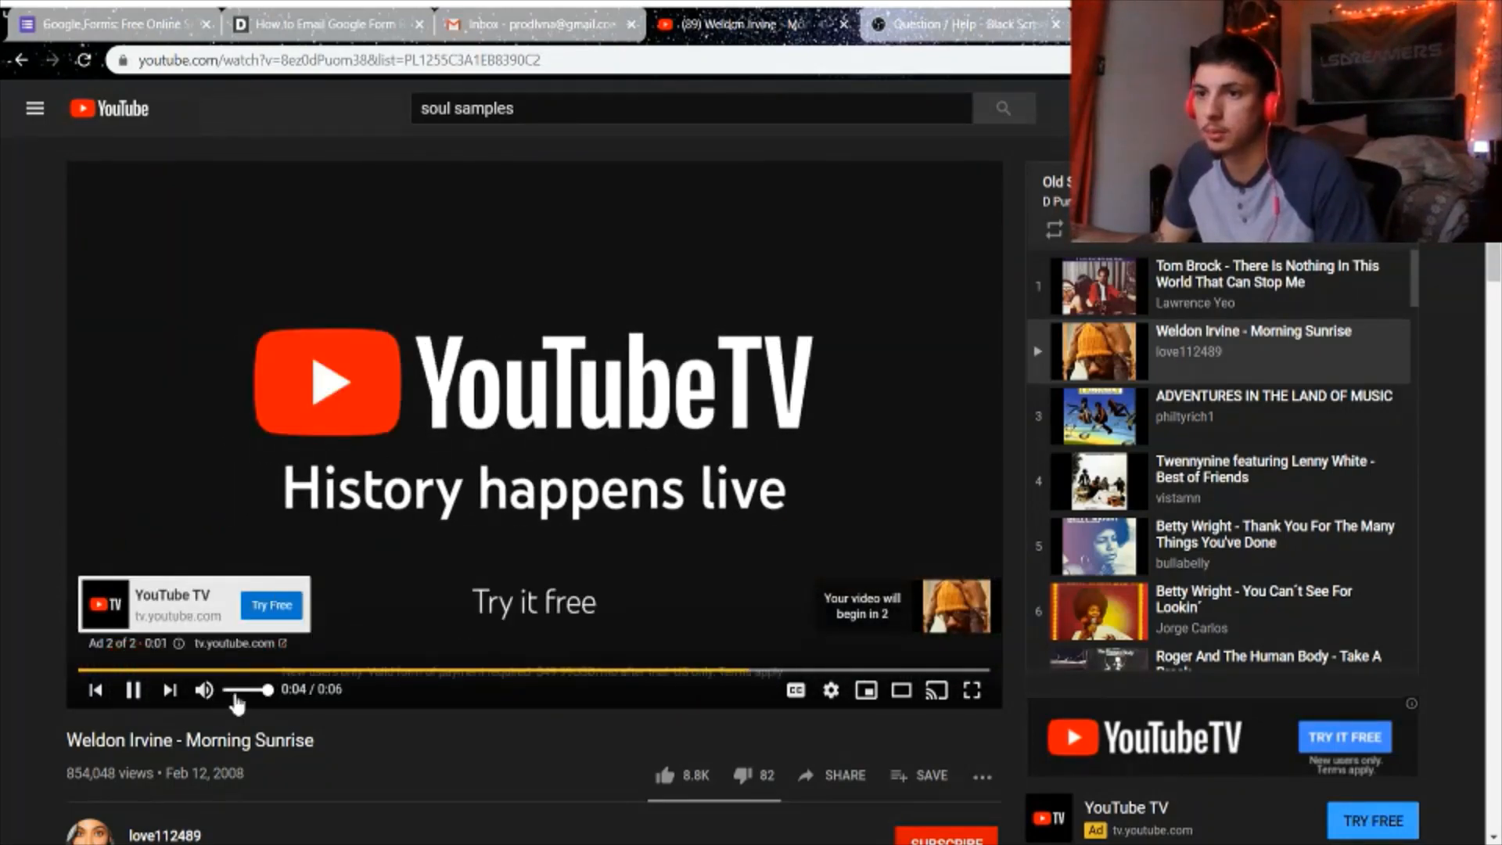
pyautogui.click(204, 692)
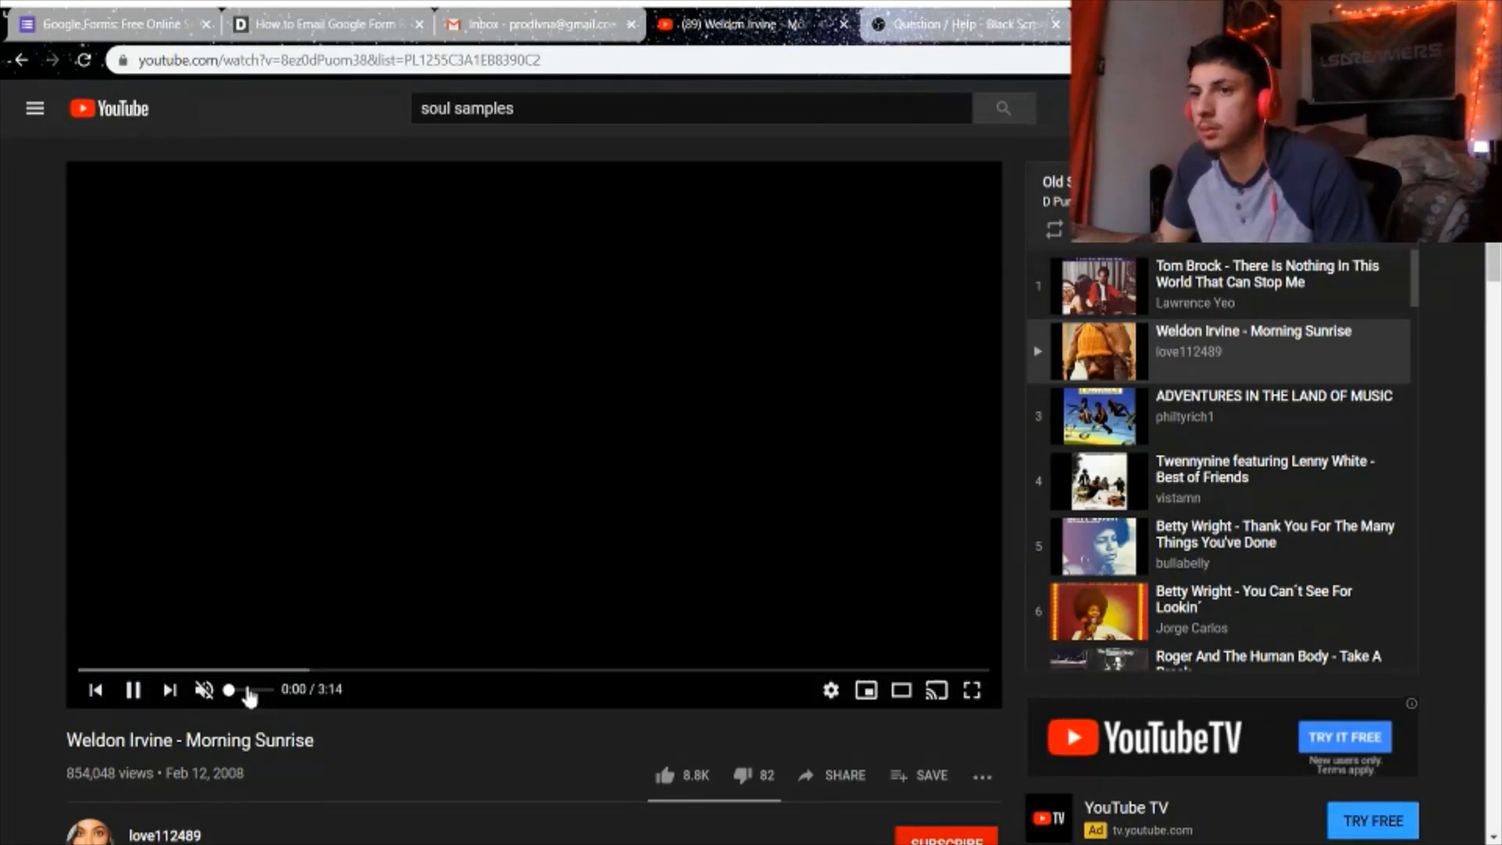
pyautogui.click(321, 690)
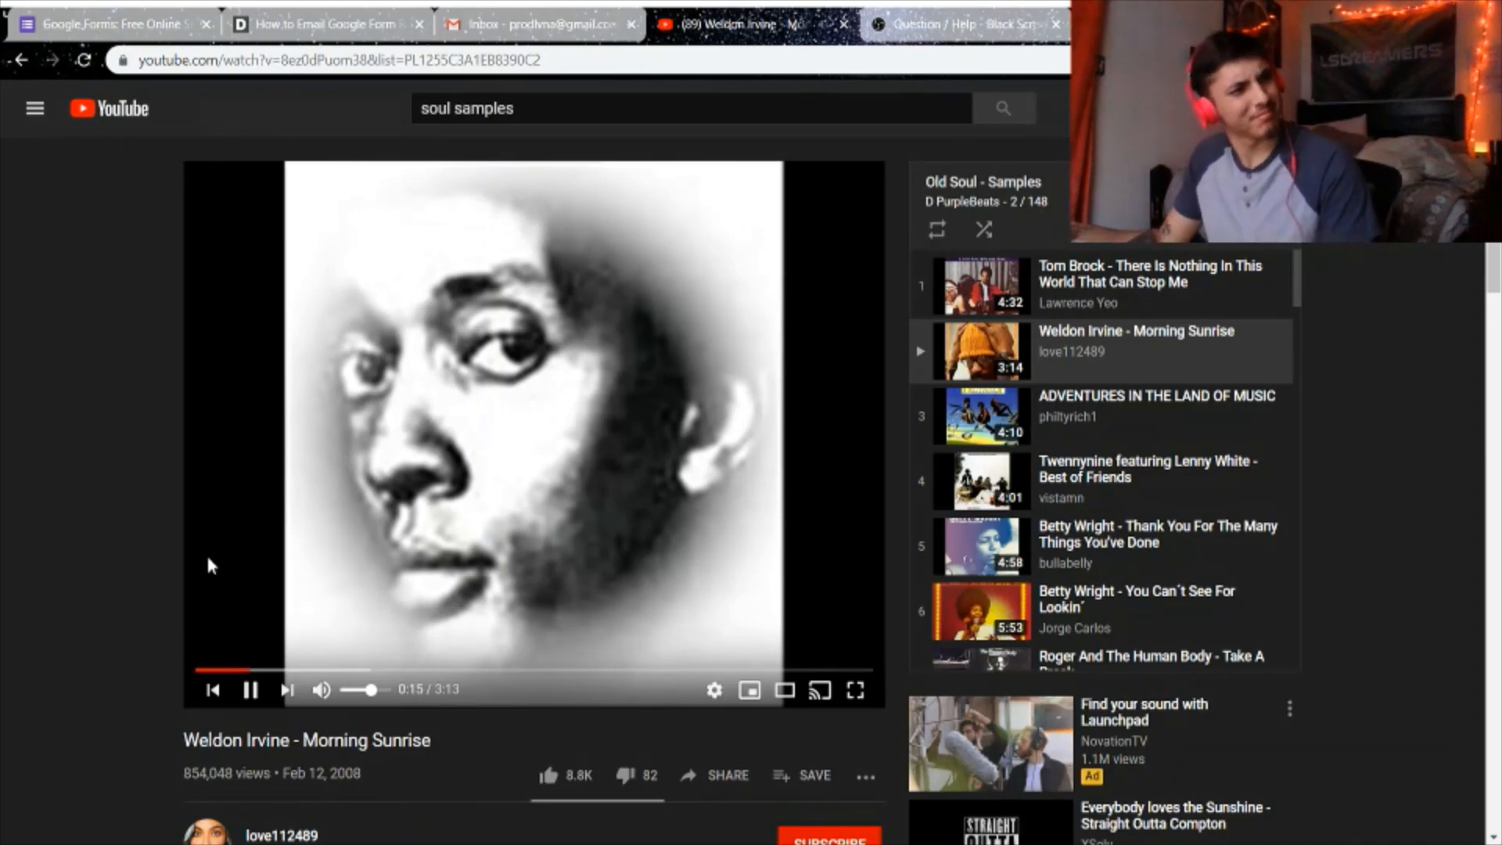
pyautogui.click(470, 532)
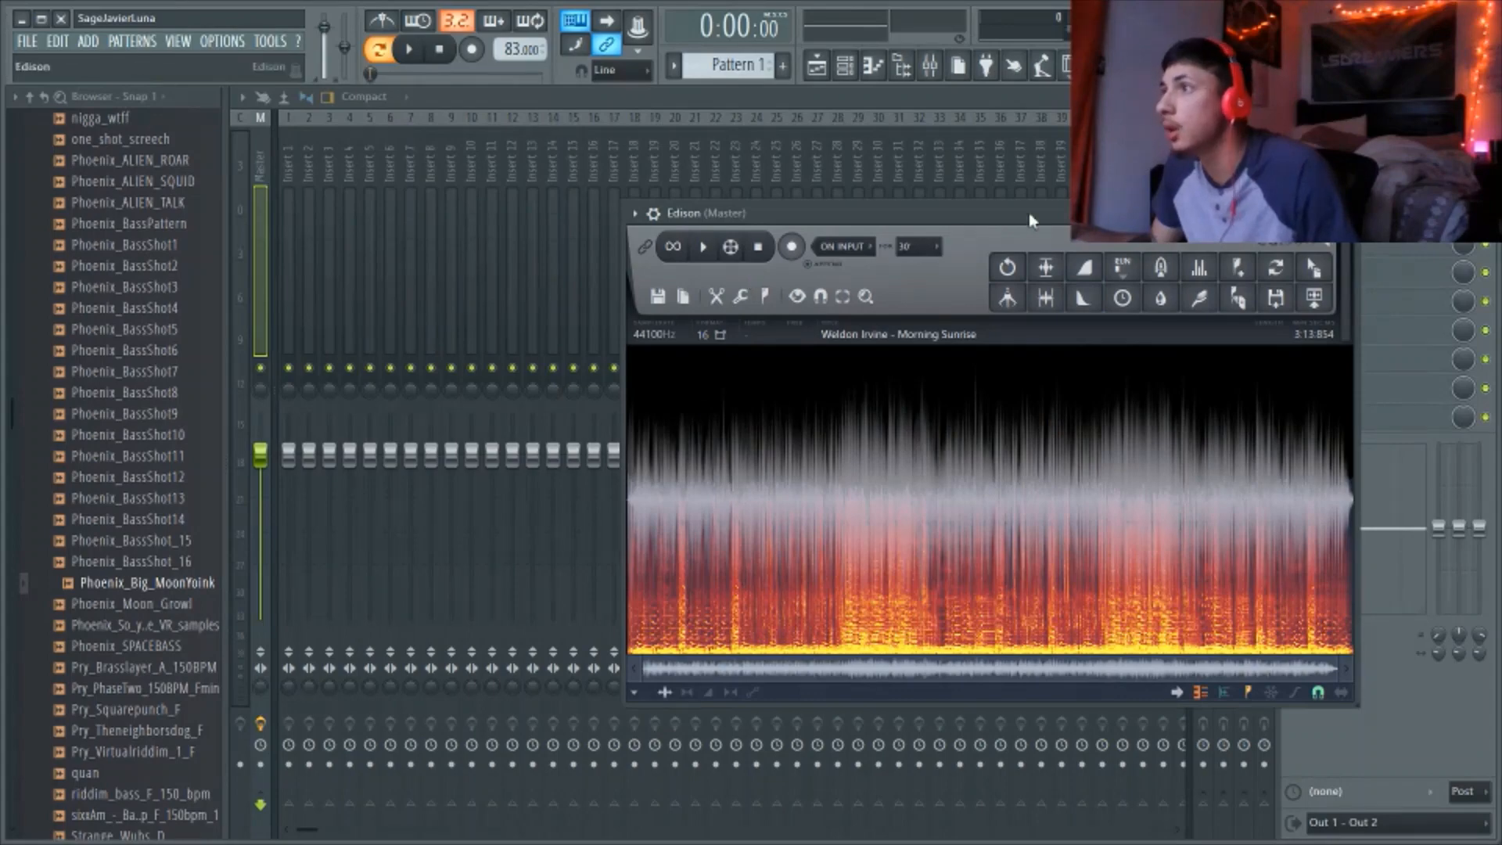
# Switch to FL Studio, move the Edison window clear of the Master effect slots, and close and reopen it from slot 1
pyautogui.moveTo(1067, 216); pyautogui.dragTo(881, 246)
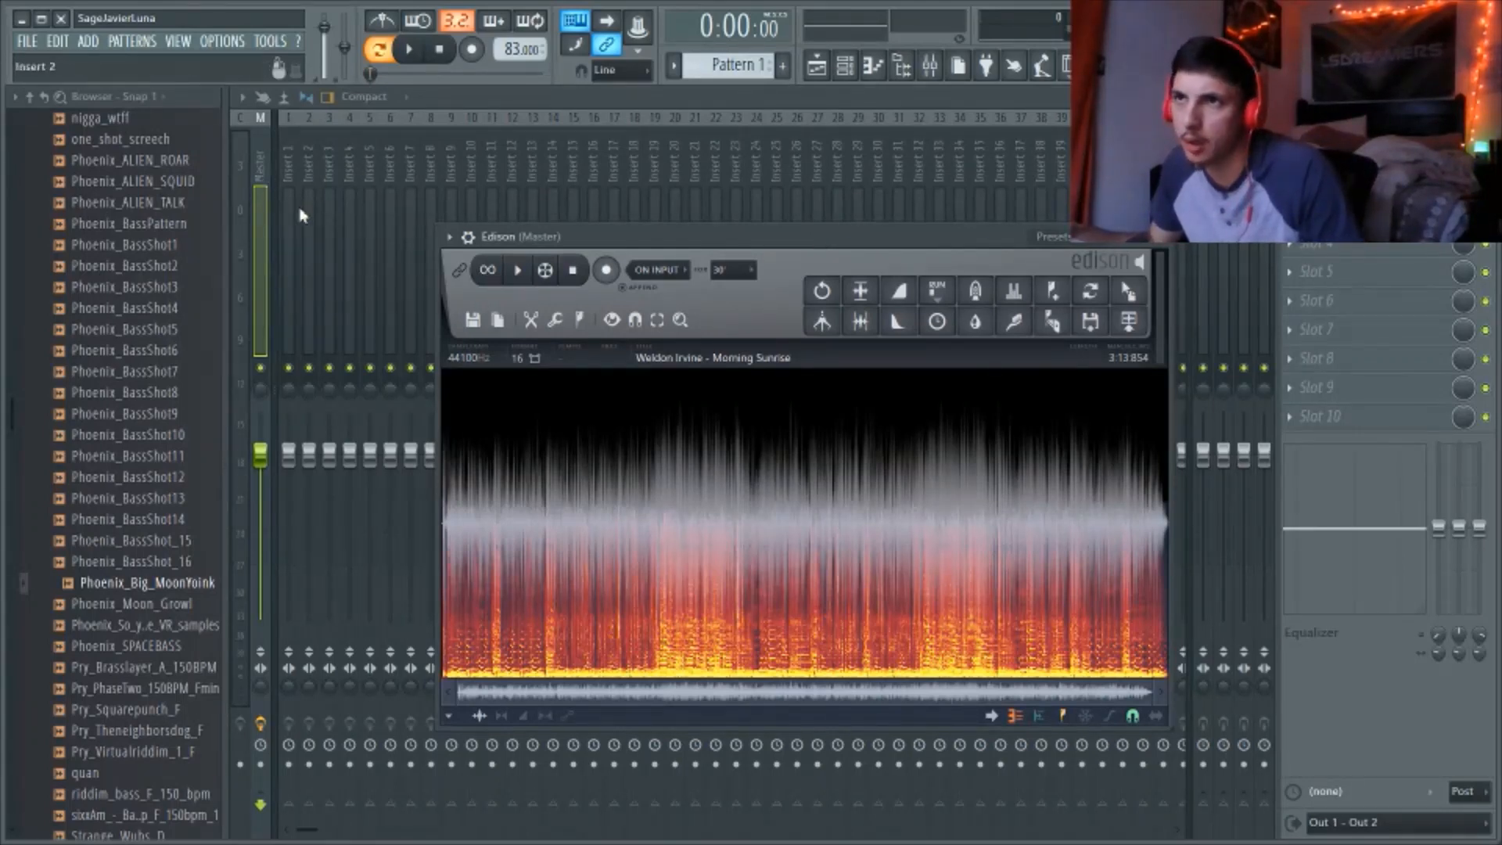
pyautogui.click(1330, 156)
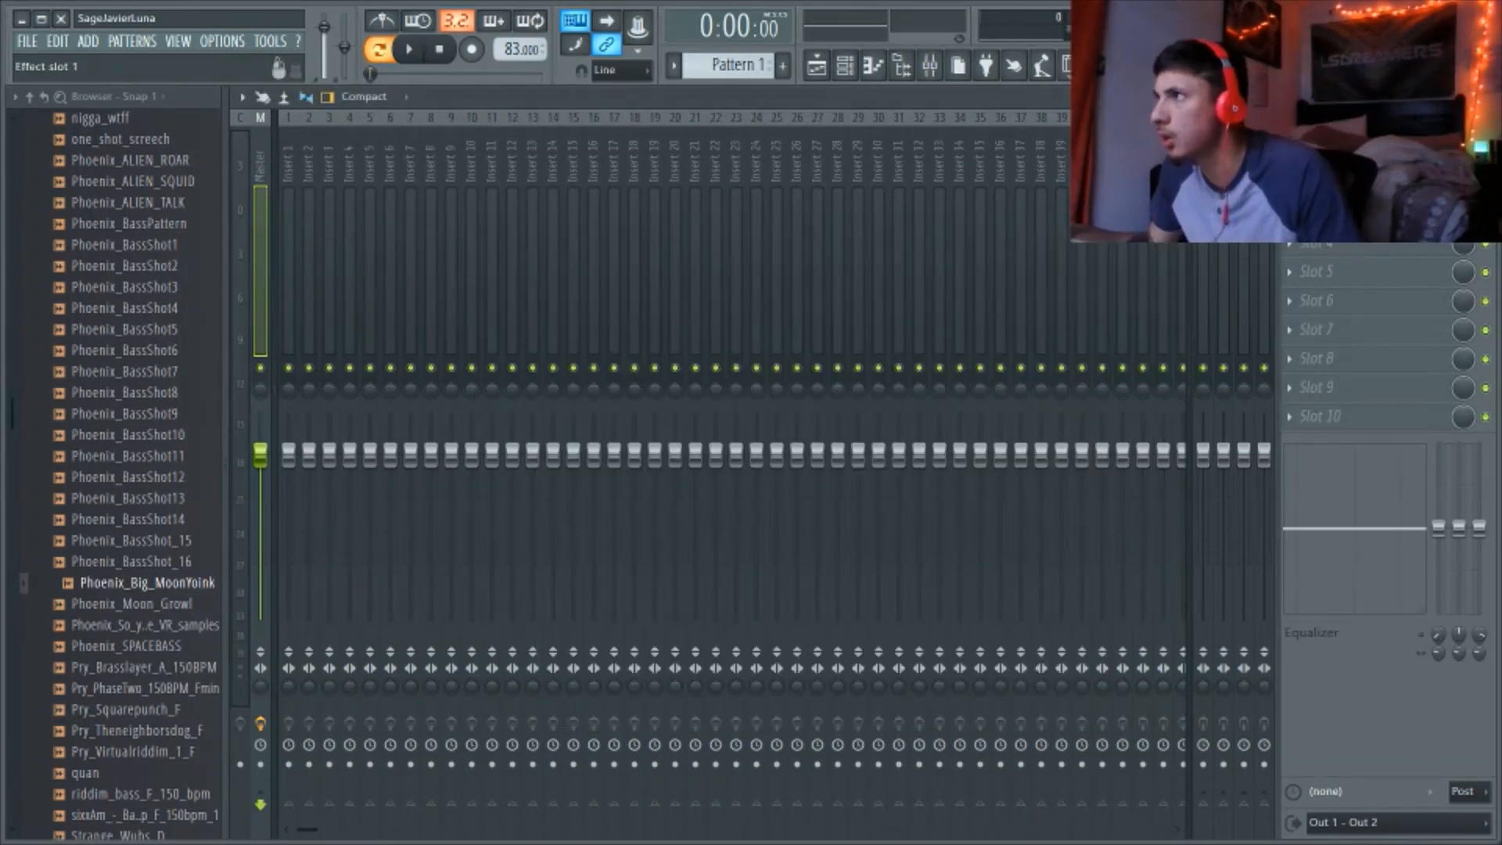
pyautogui.click(1330, 155)
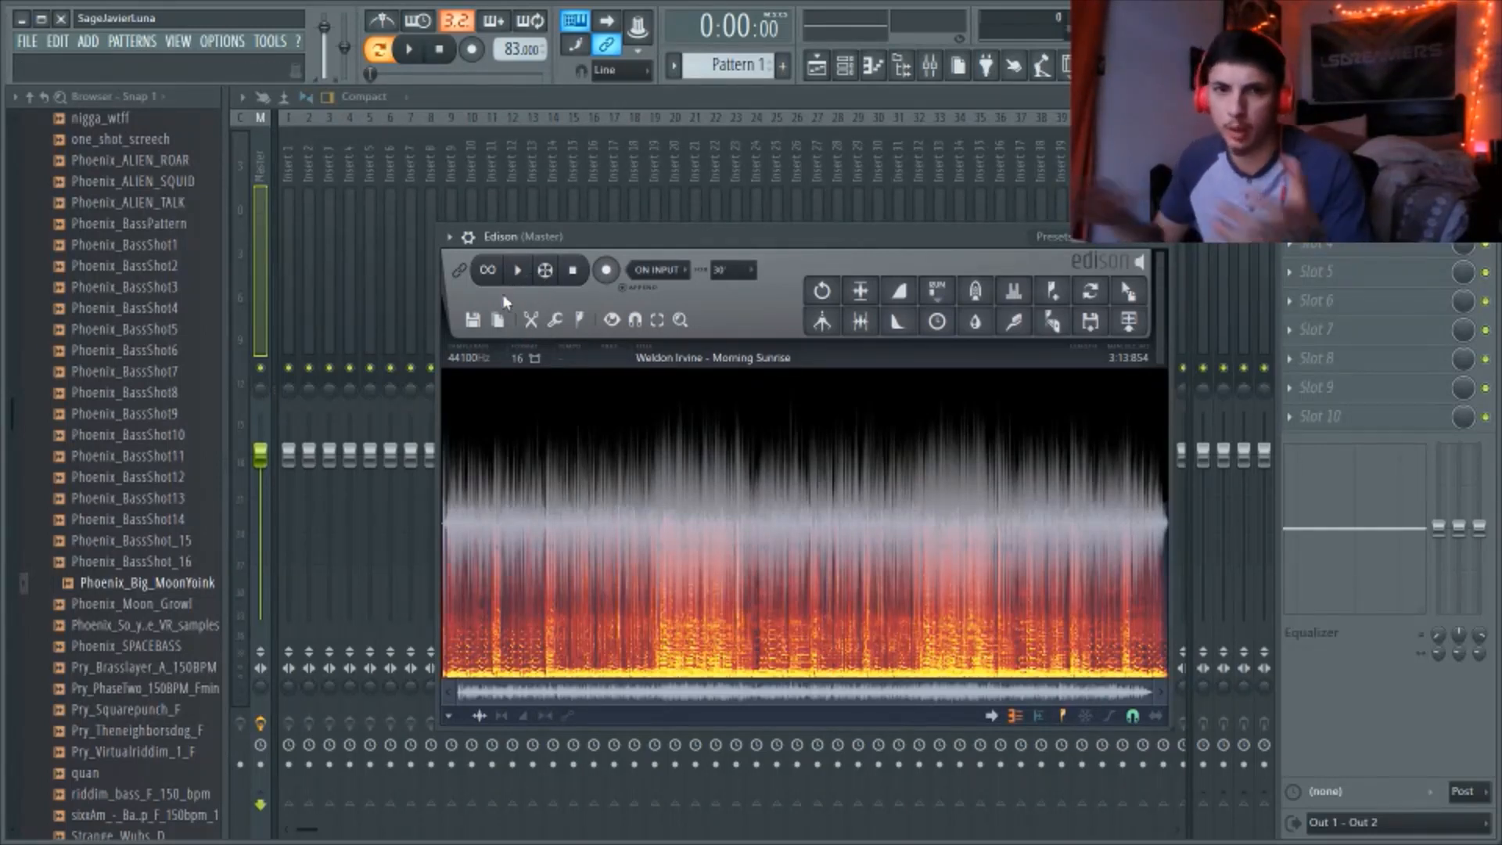
# Play the Morning Sunrise sample in Edison and examine the waveform around the start of the selected section
pyautogui.click(521, 274)
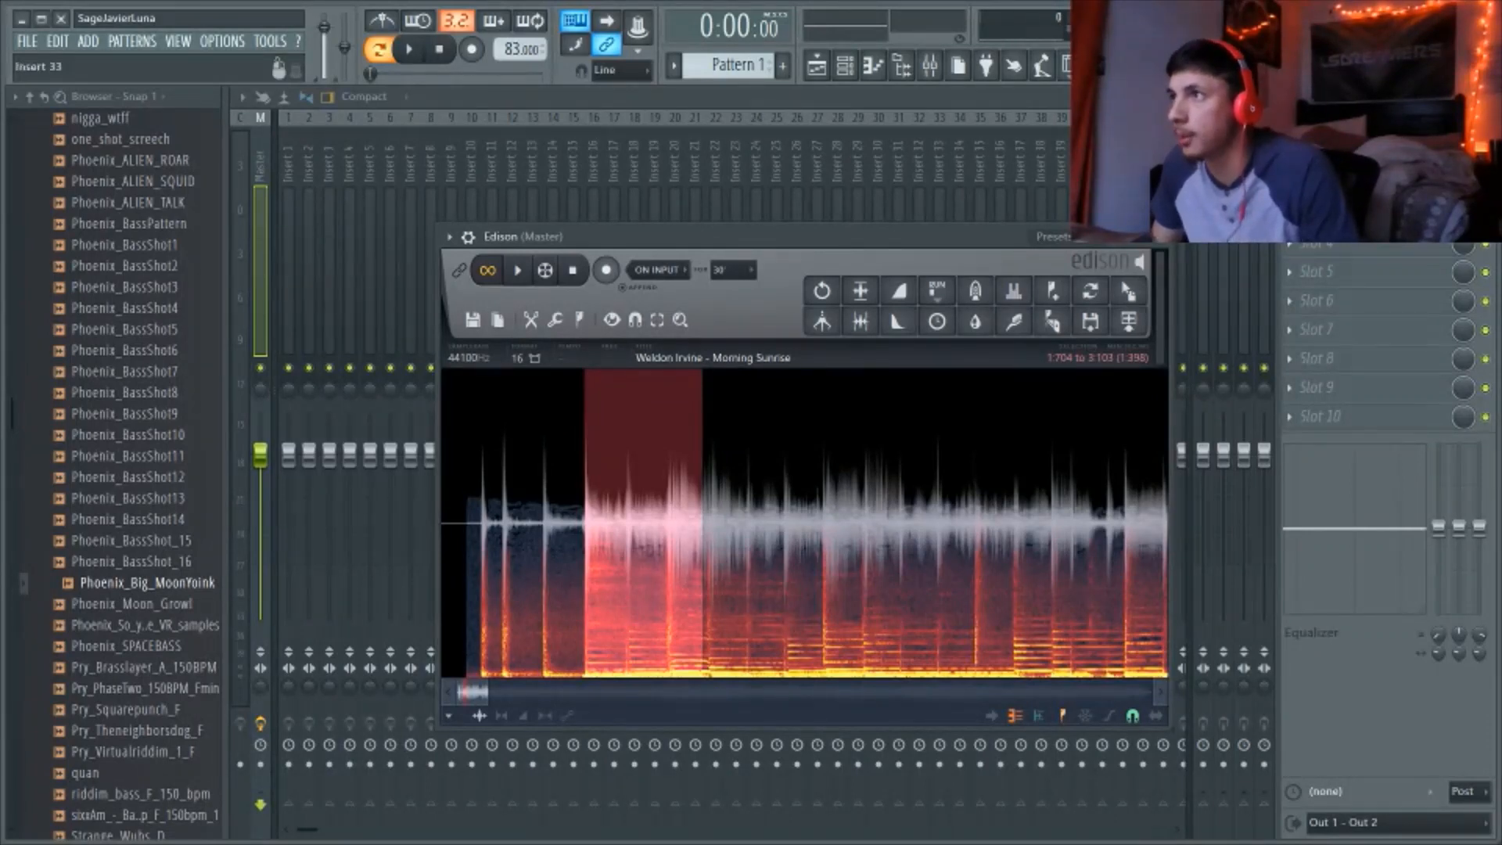
pyautogui.scroll(-5, 856, 549)
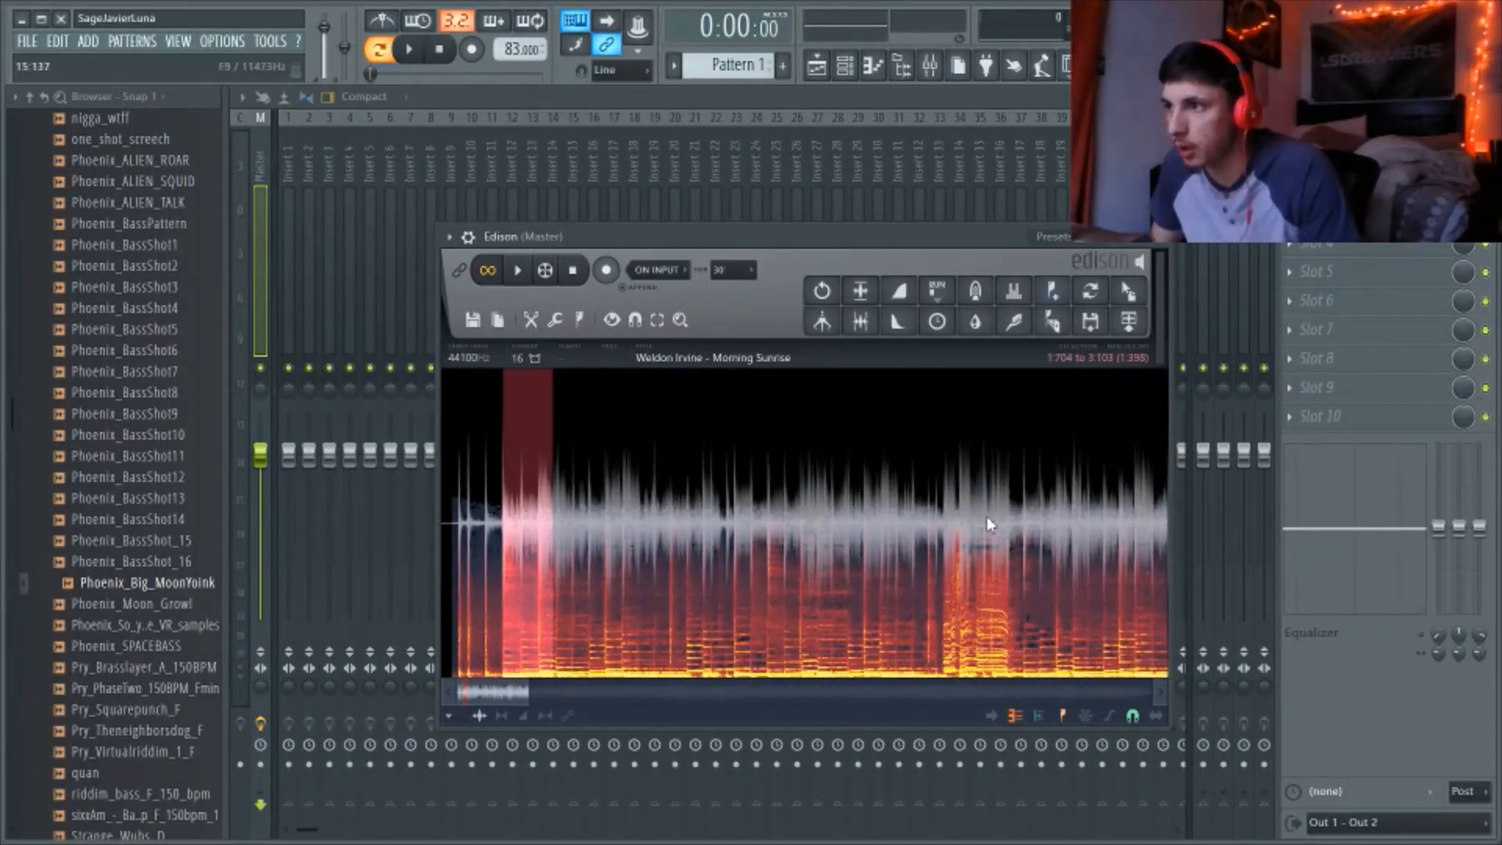
pyautogui.scroll(5, 500, 547)
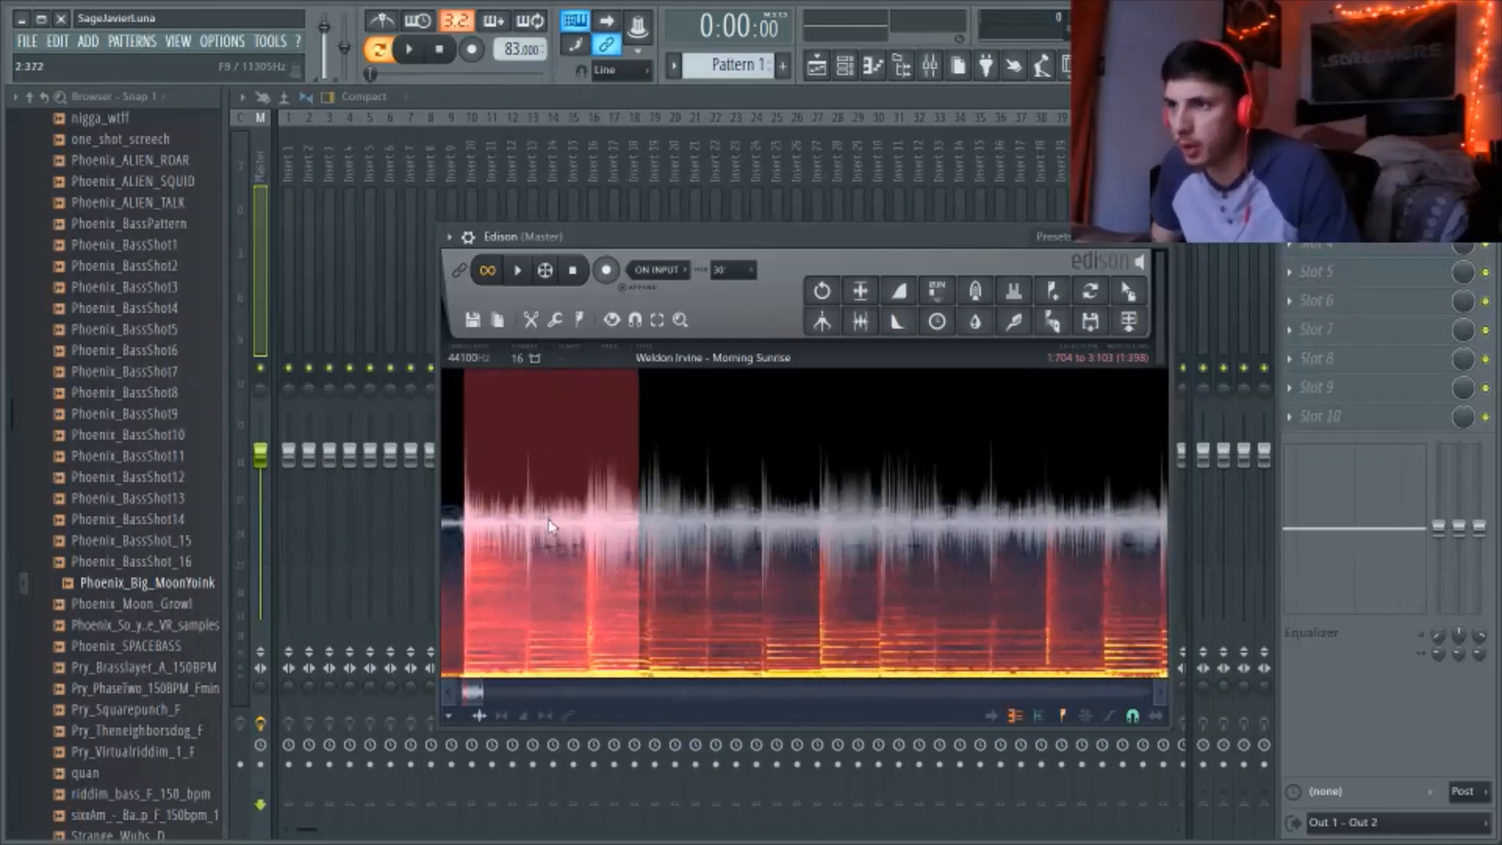
pyautogui.scroll(6, 547, 540)
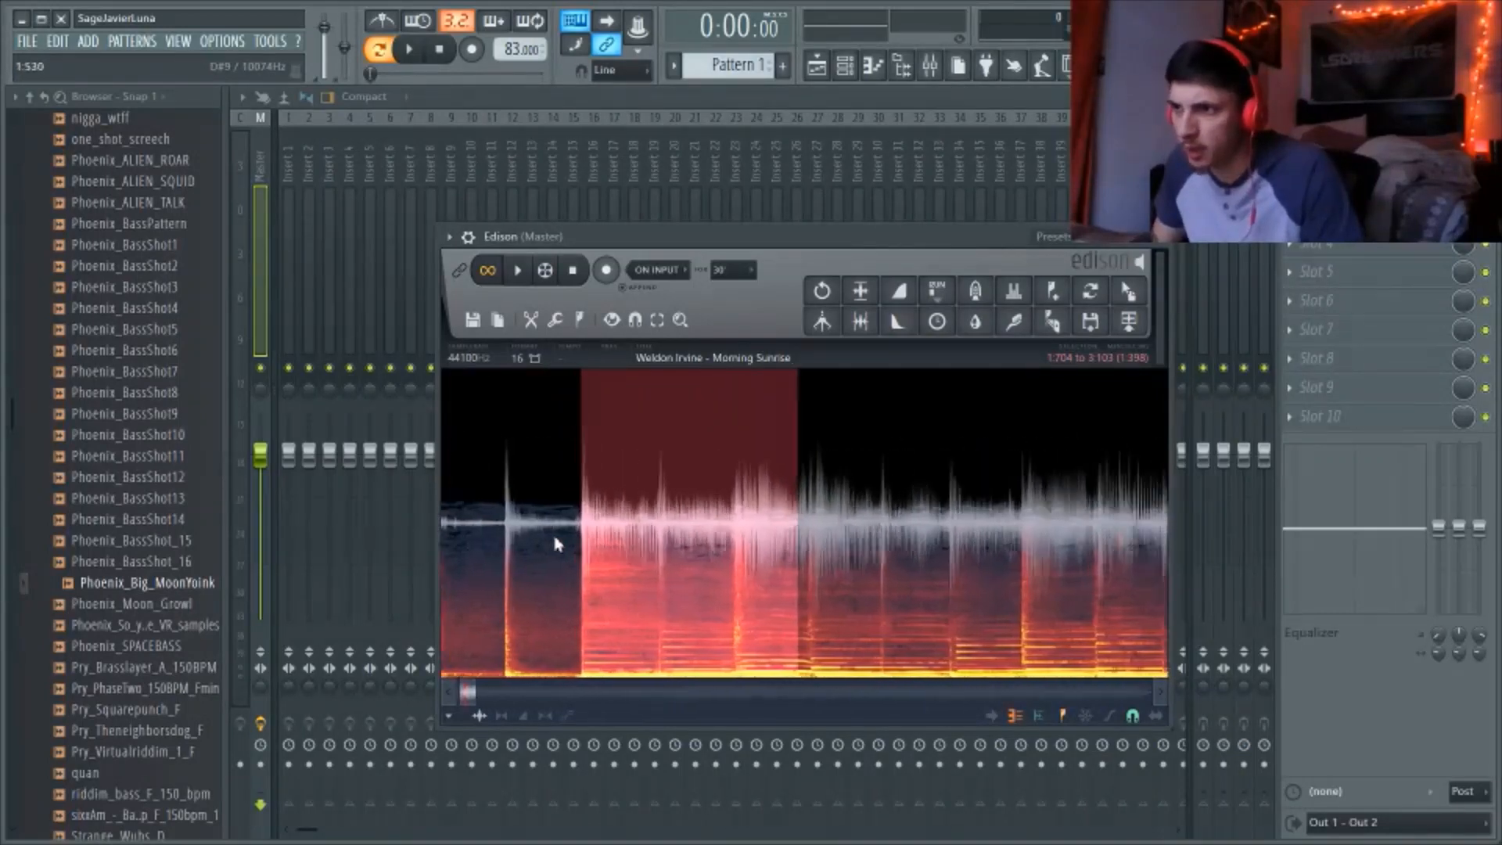
pyautogui.scroll(6, 547, 535)
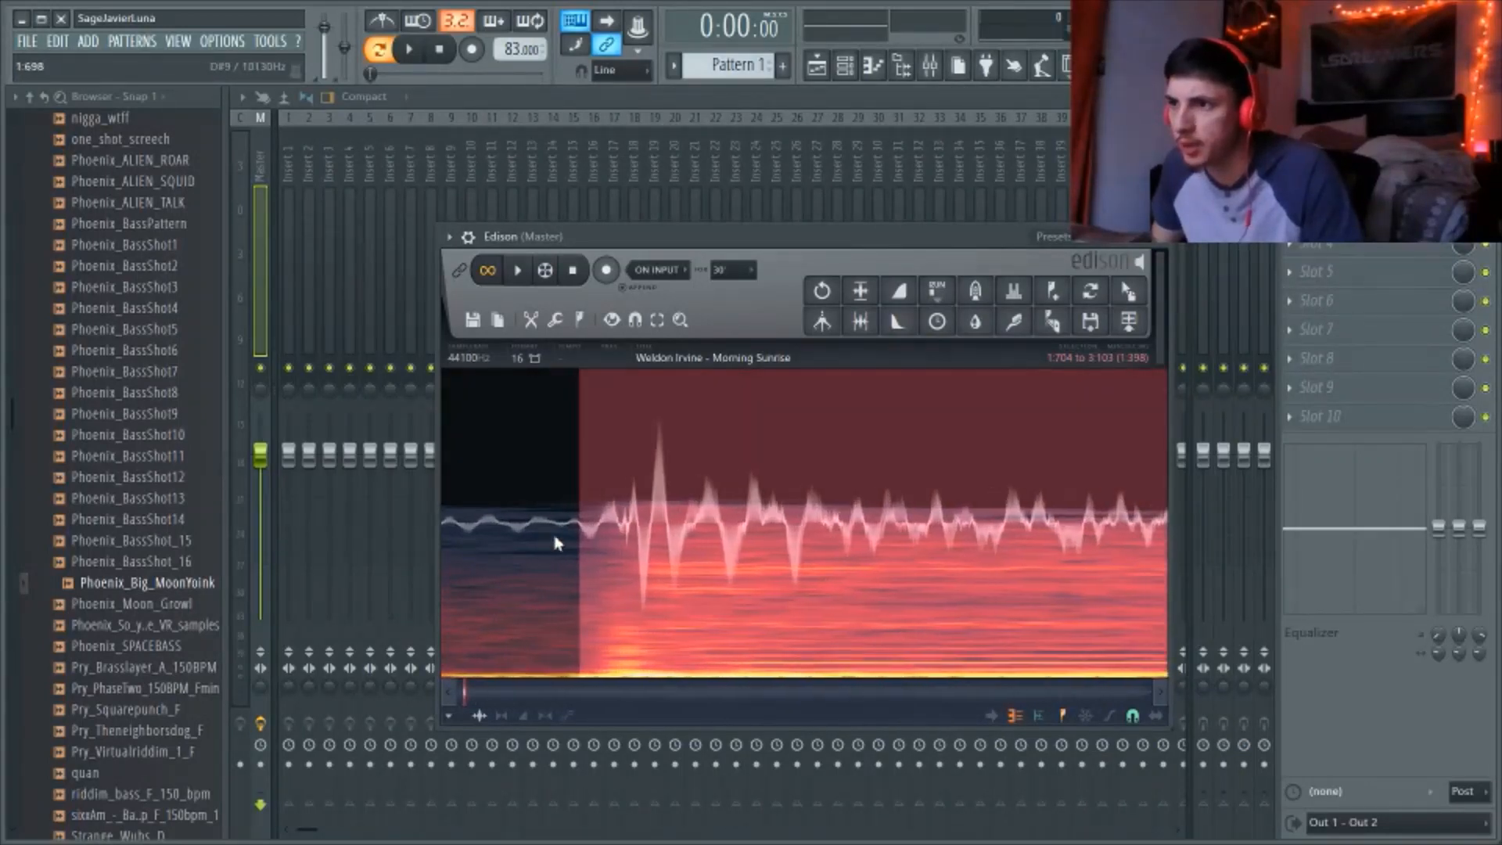
pyautogui.scroll(-4, 612, 532)
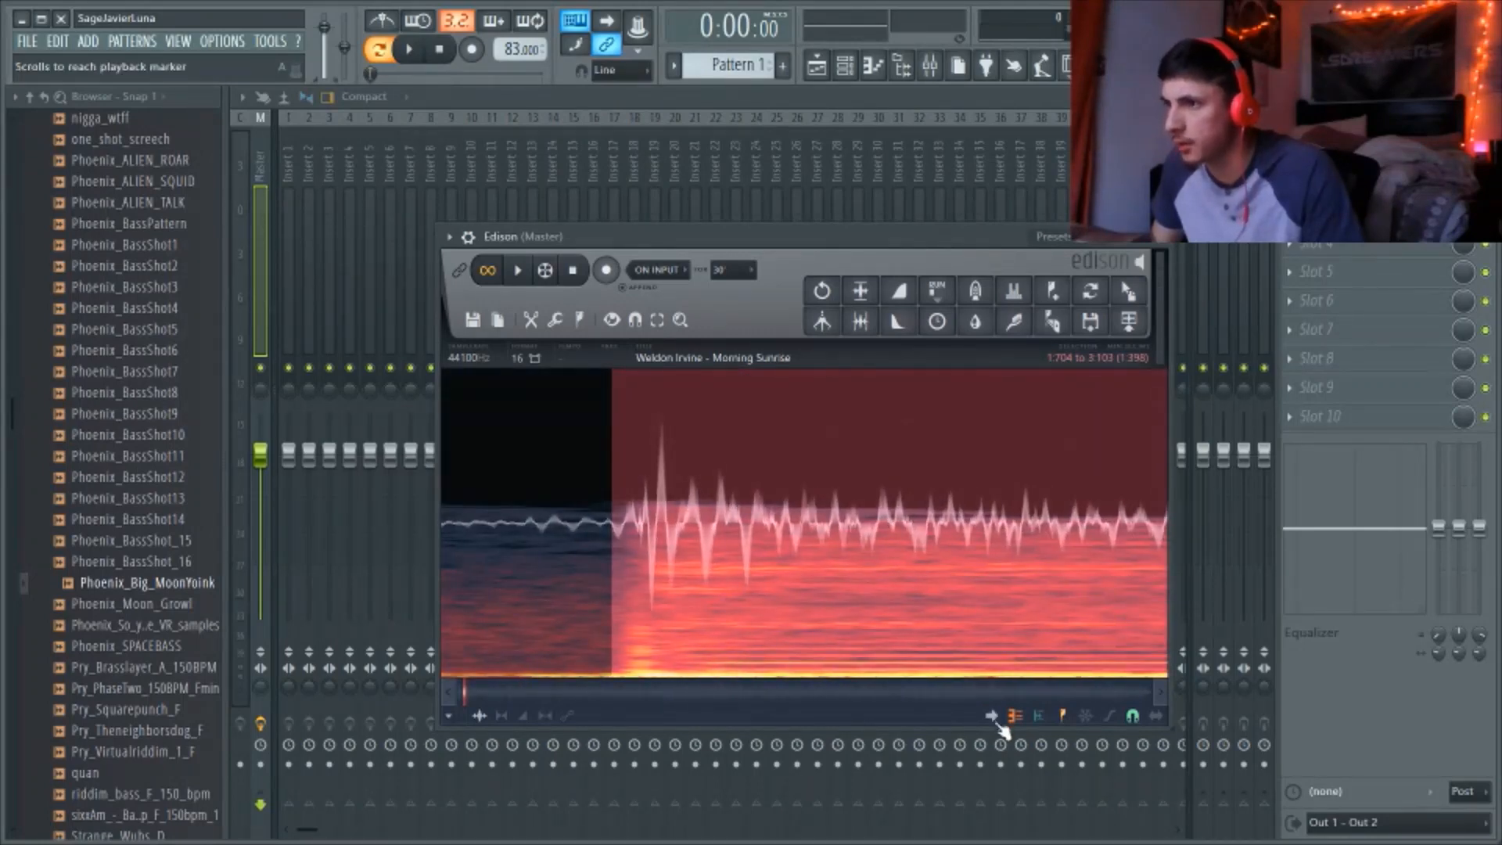
# Switch scrolling to the playback marker on and off in Edison while inspecting the selection's start
pyautogui.click(992, 715)
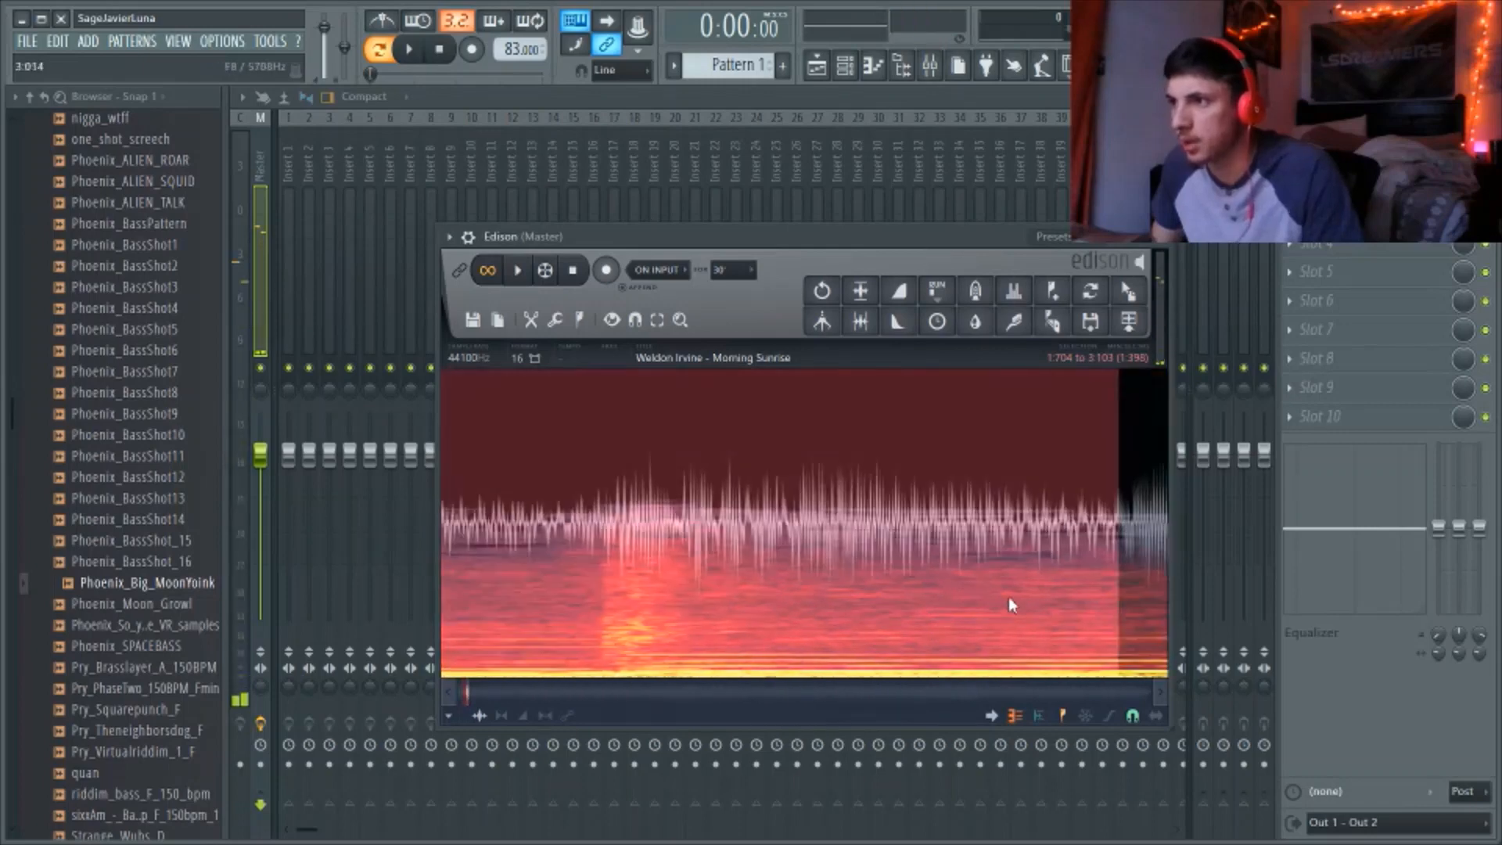
pyautogui.scroll(-2, 1012, 576)
pyautogui.scroll(5, 730, 557)
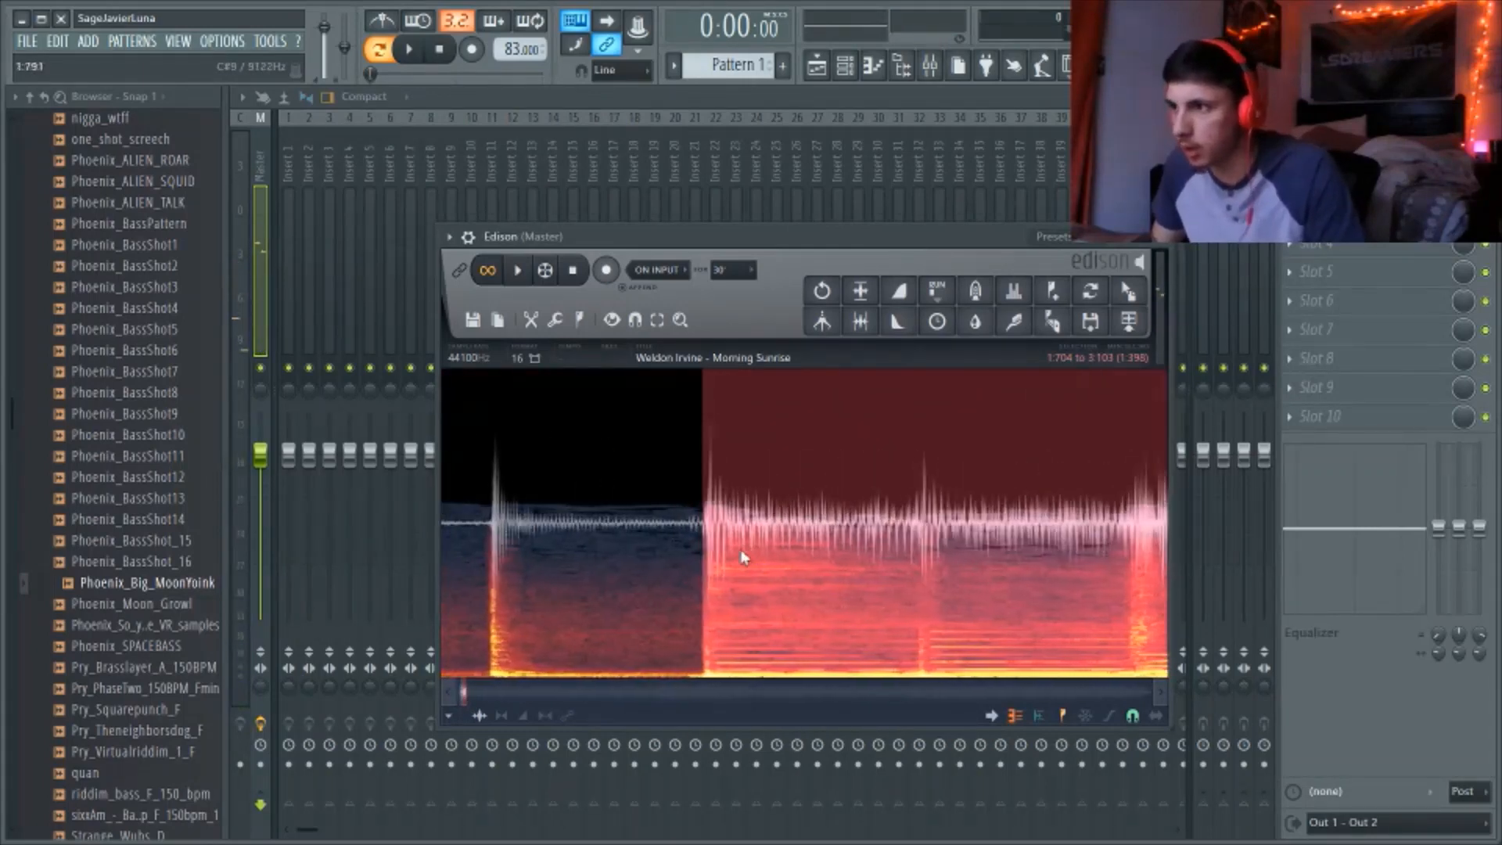
pyautogui.scroll(4, 693, 557)
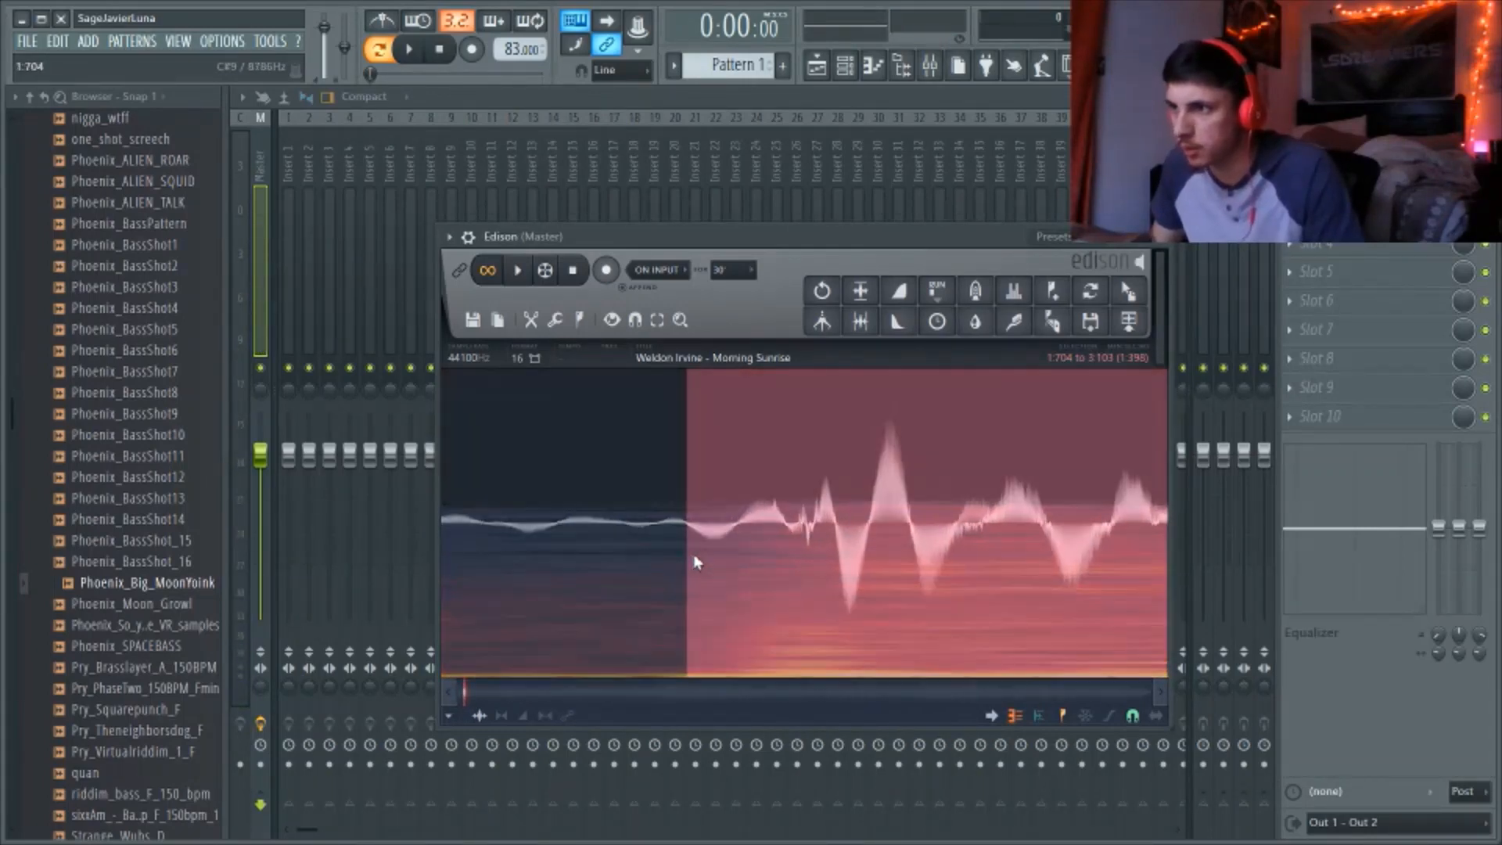
pyautogui.scroll(2, 687, 550)
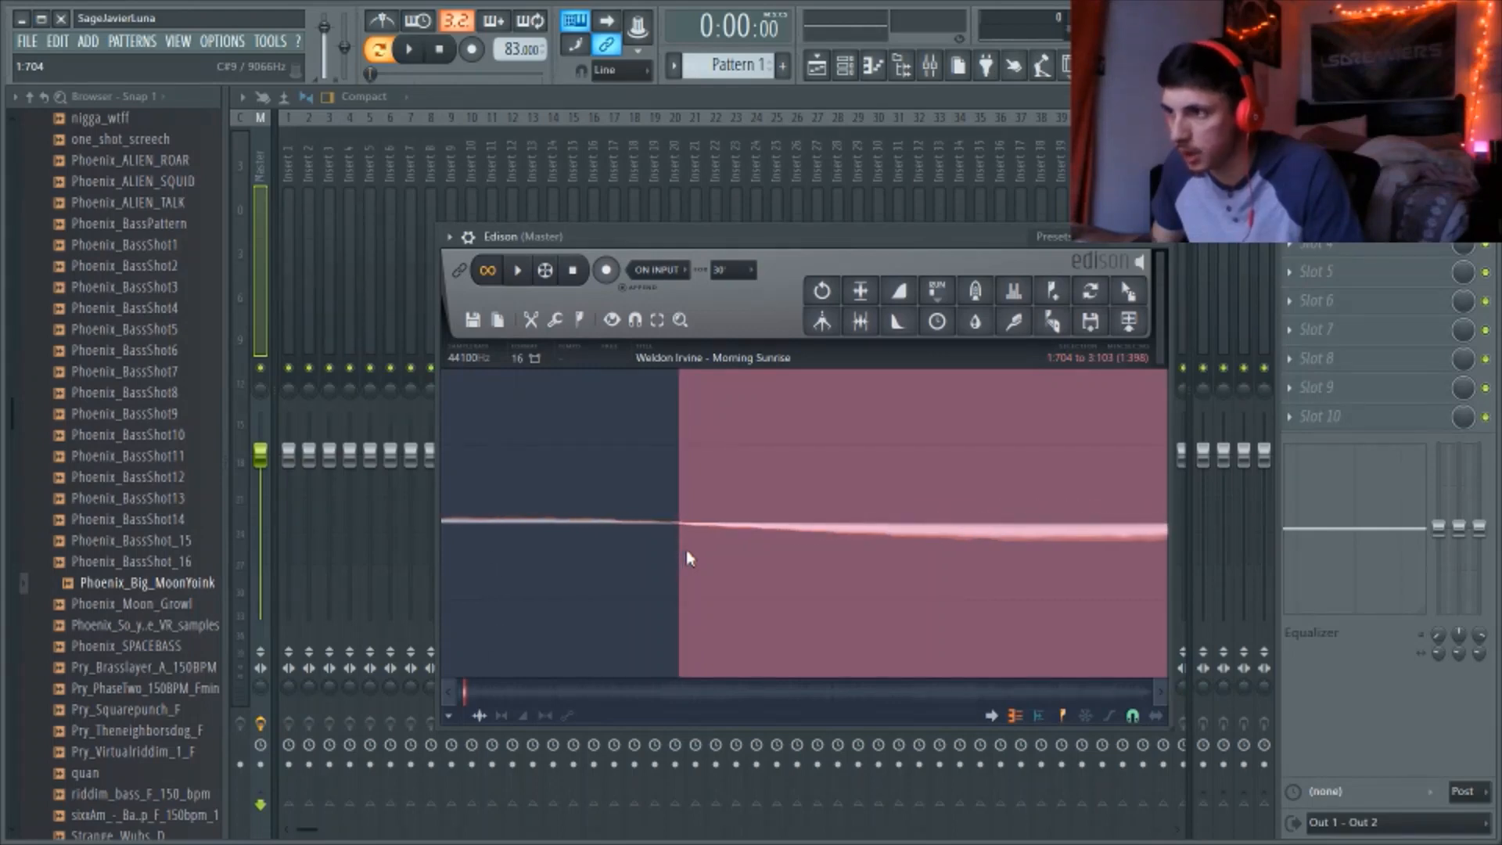
pyautogui.scroll(-2, 687, 551)
pyautogui.click(993, 716)
# Extend the start of Edison's loop selection back to about 1:593, ahead of the drum hit
pyautogui.scroll(-1, 719, 617)
pyautogui.scroll(-2, 720, 618)
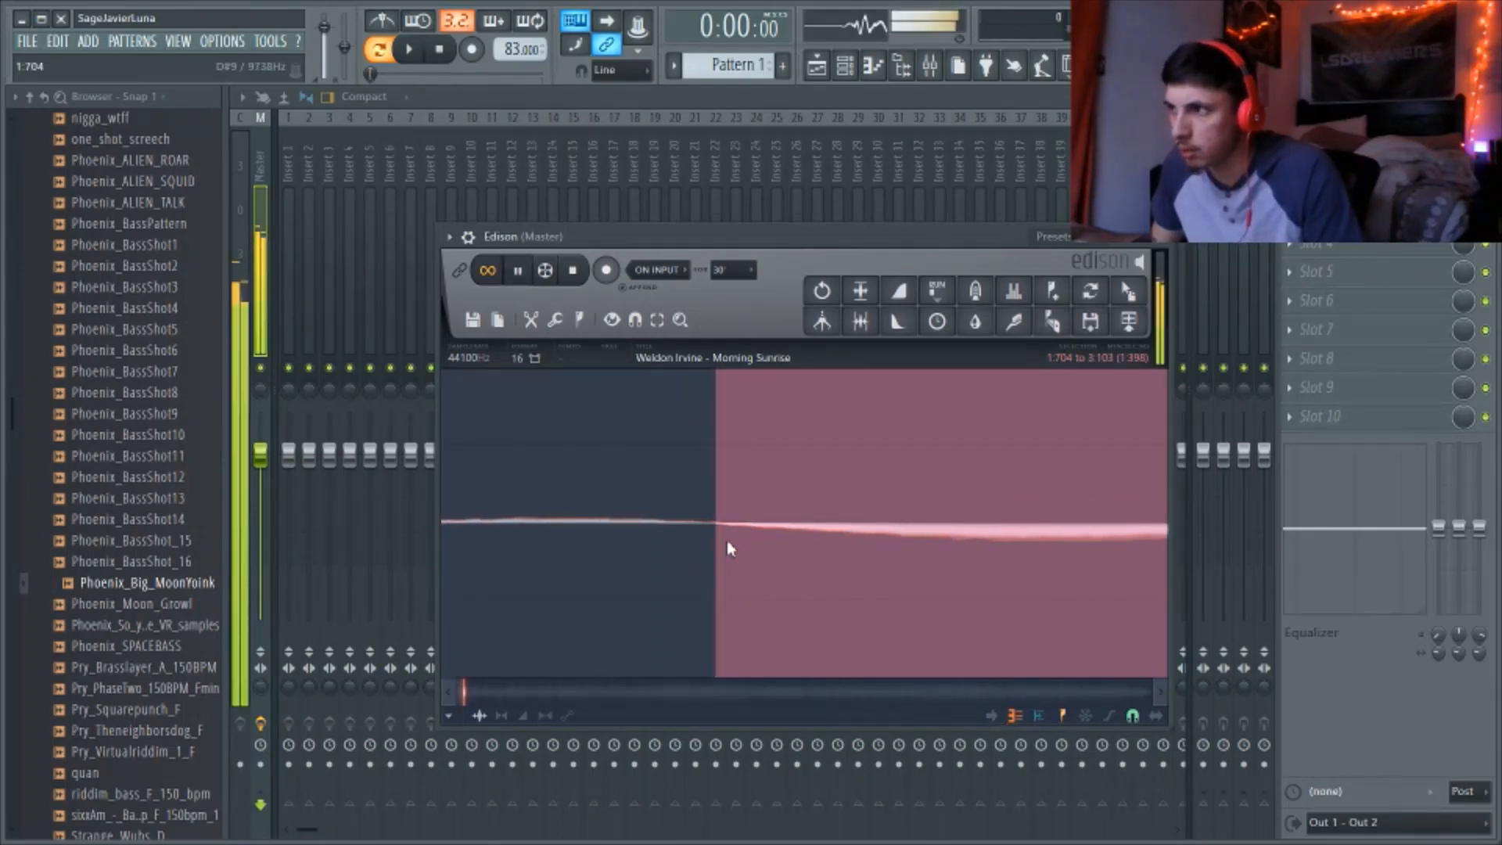
pyautogui.scroll(-3, 726, 542)
pyautogui.scroll(3, 725, 547)
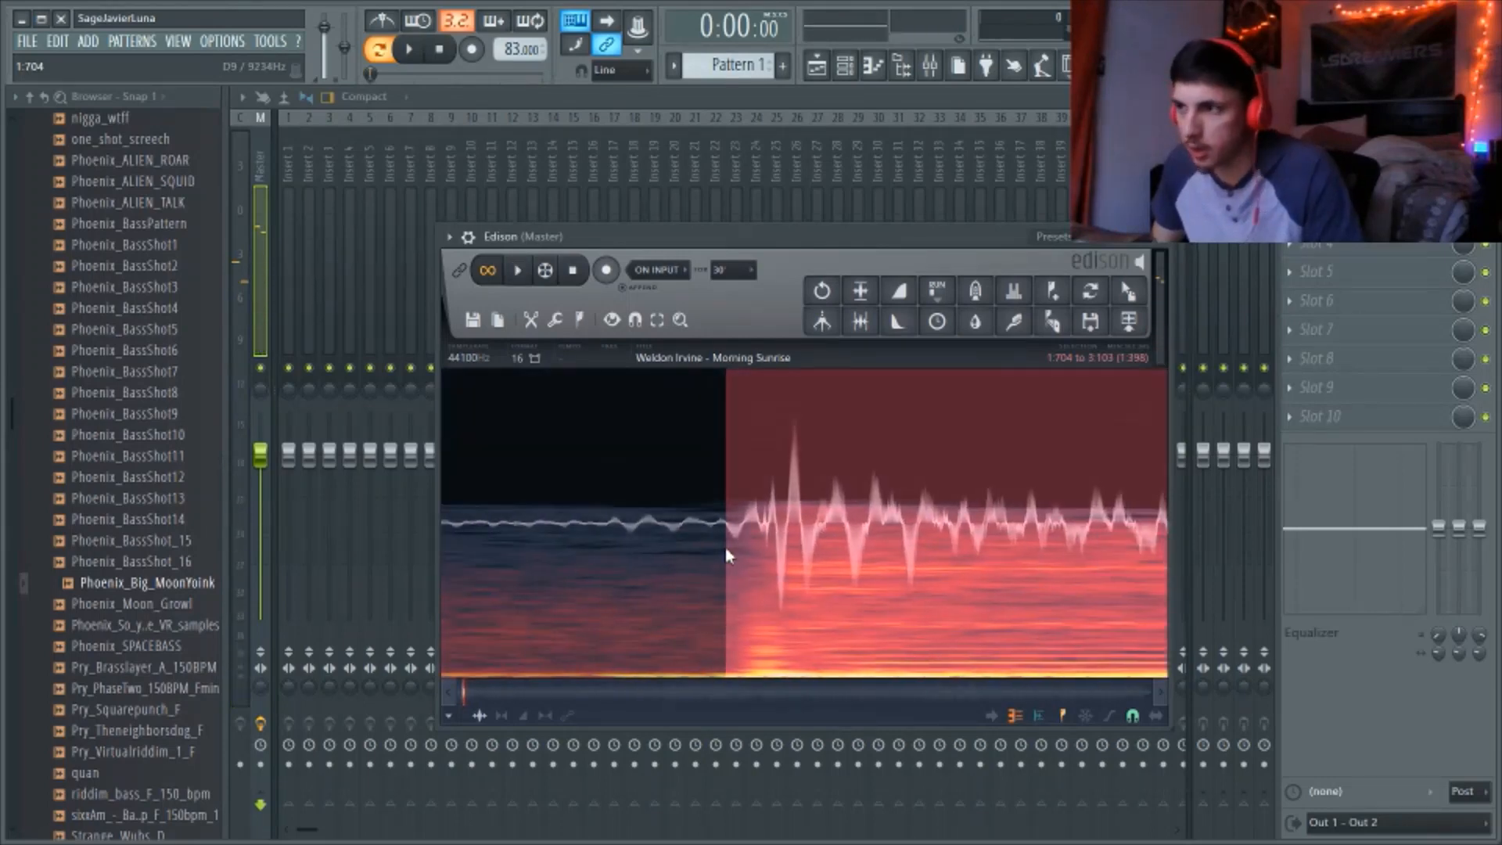
pyautogui.moveTo(722, 551); pyautogui.dragTo(523, 593)
pyautogui.scroll(-2, 587, 595)
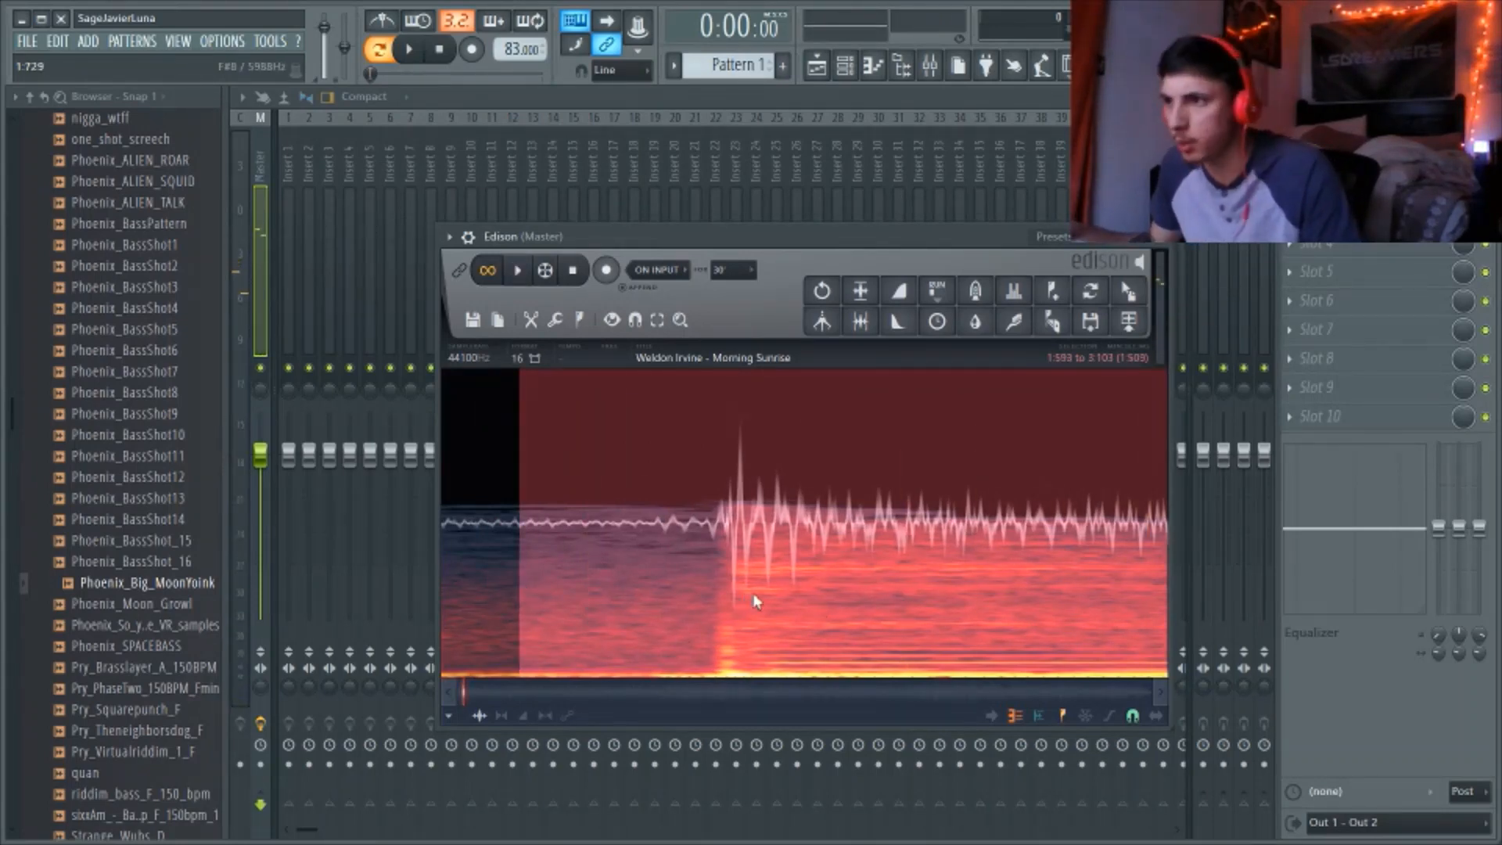
# Move the start of Edison's loop selection forward to the drum hit at about 1:706 and audition the loop
pyautogui.moveTo(519, 534); pyautogui.dragTo(599, 561)
pyautogui.moveTo(600, 564); pyautogui.dragTo(712, 577)
pyautogui.press('space')
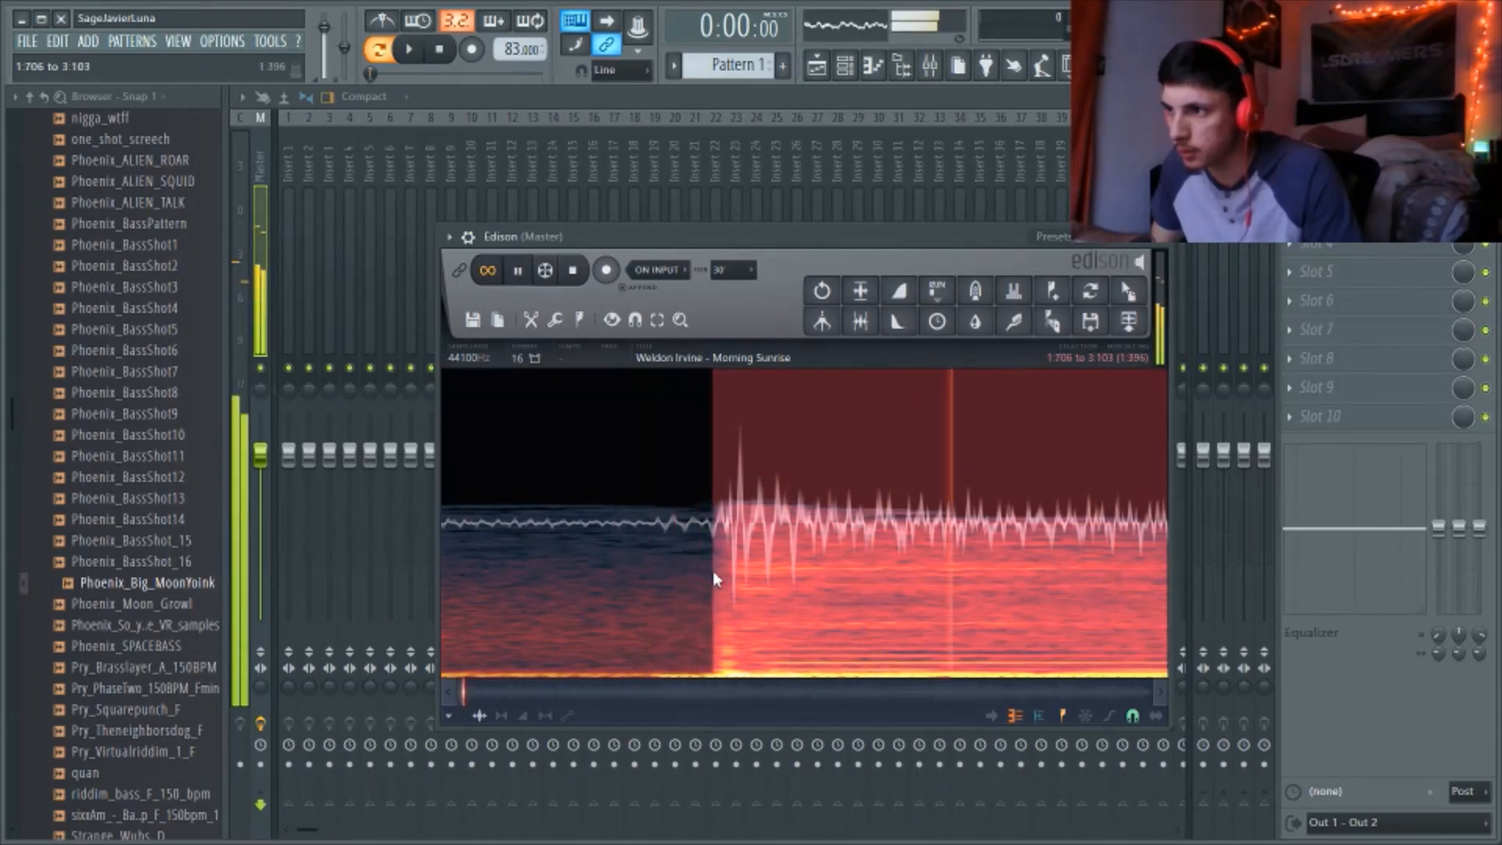
pyautogui.press('space')
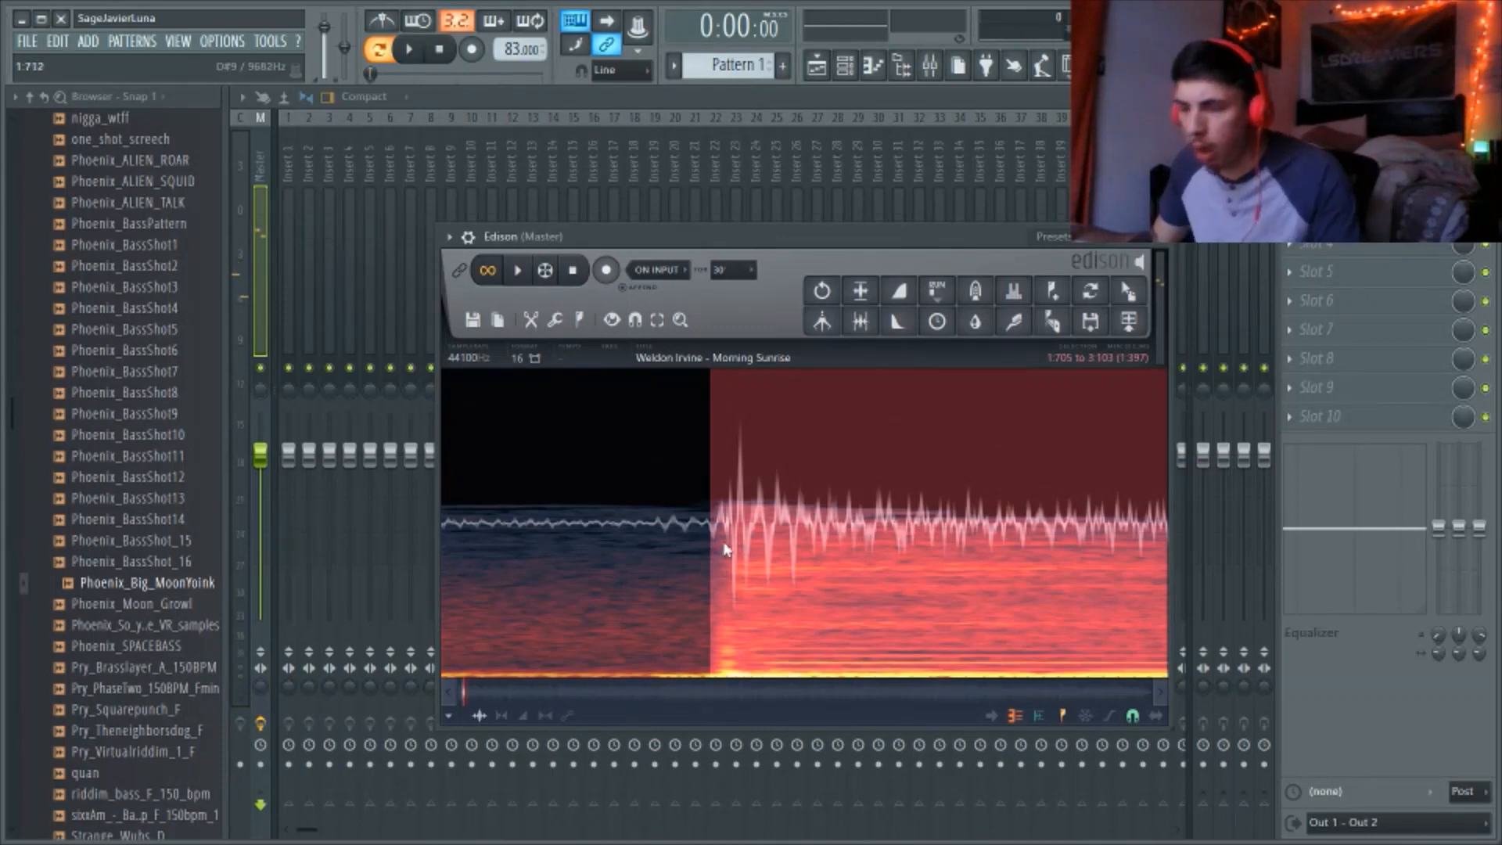
# Fine-tune the selection's start to the zero crossing at about 1:704, just before the drum hit, and play the loop
pyautogui.scroll(5, 708, 520)
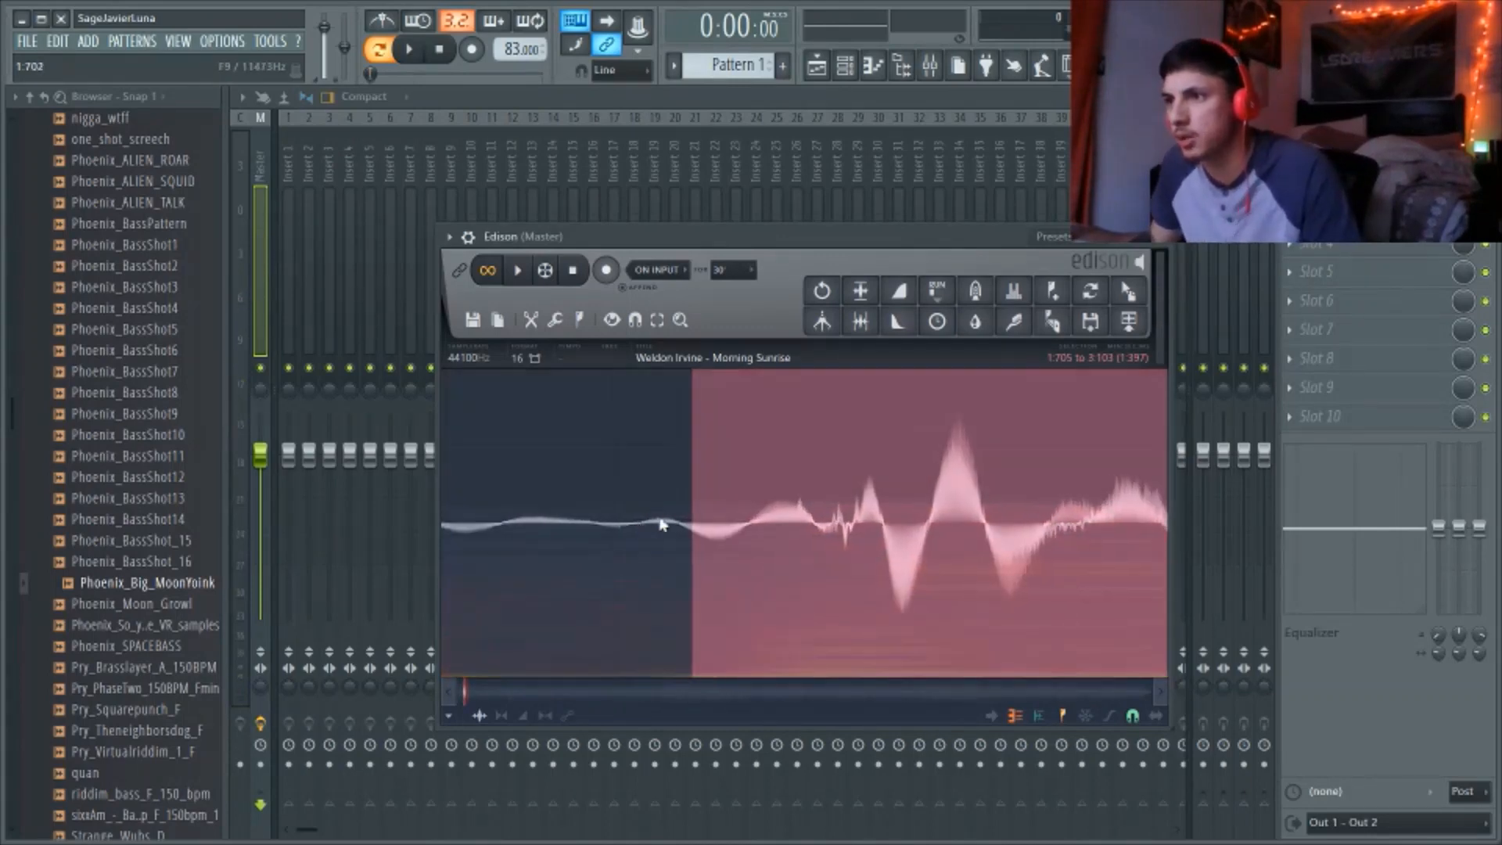
pyautogui.scroll(6, 661, 524)
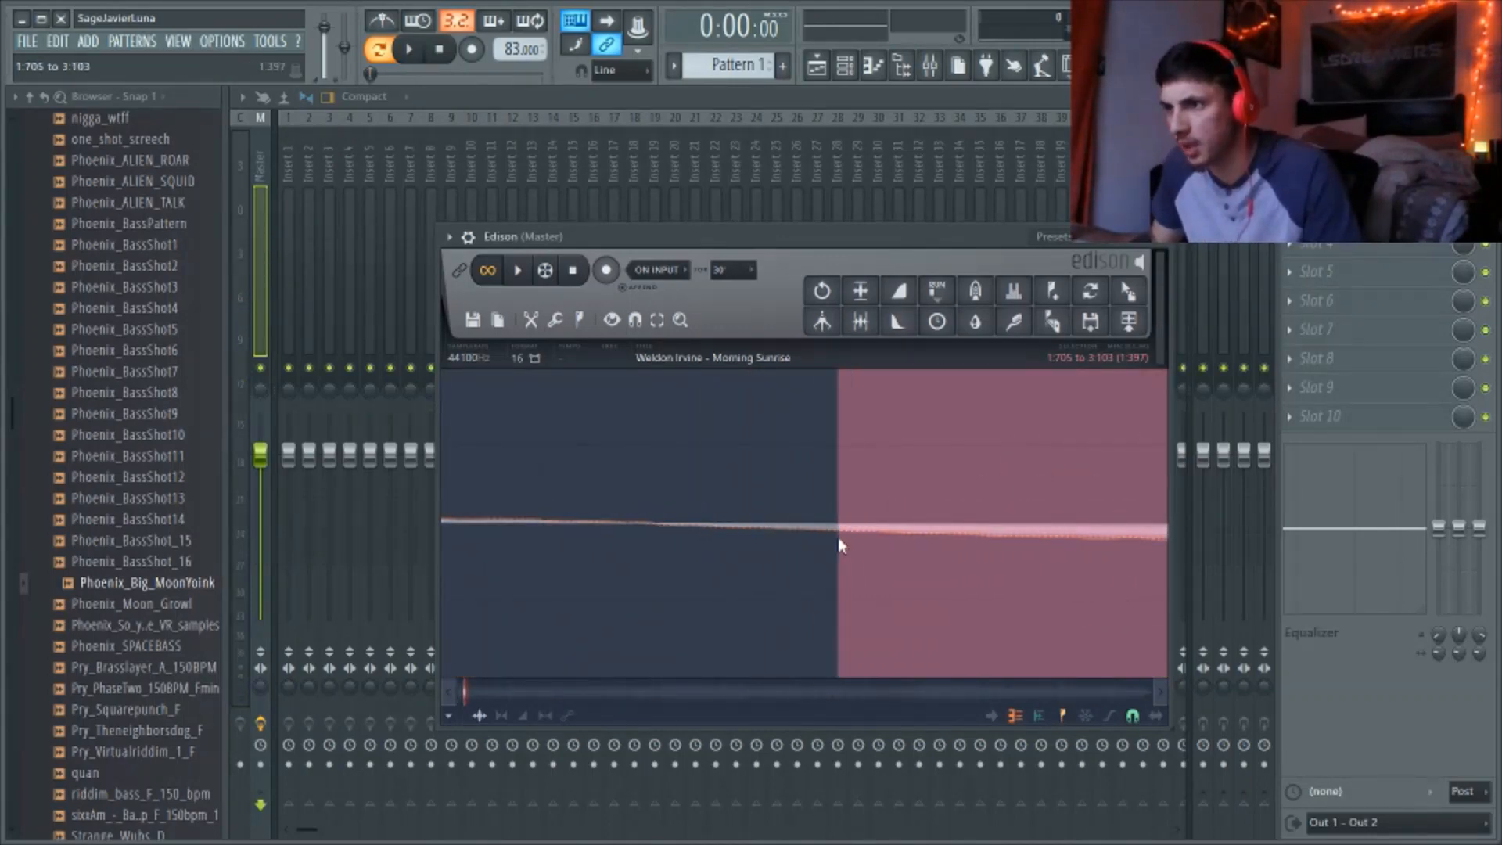
pyautogui.moveTo(839, 541); pyautogui.dragTo(640, 547)
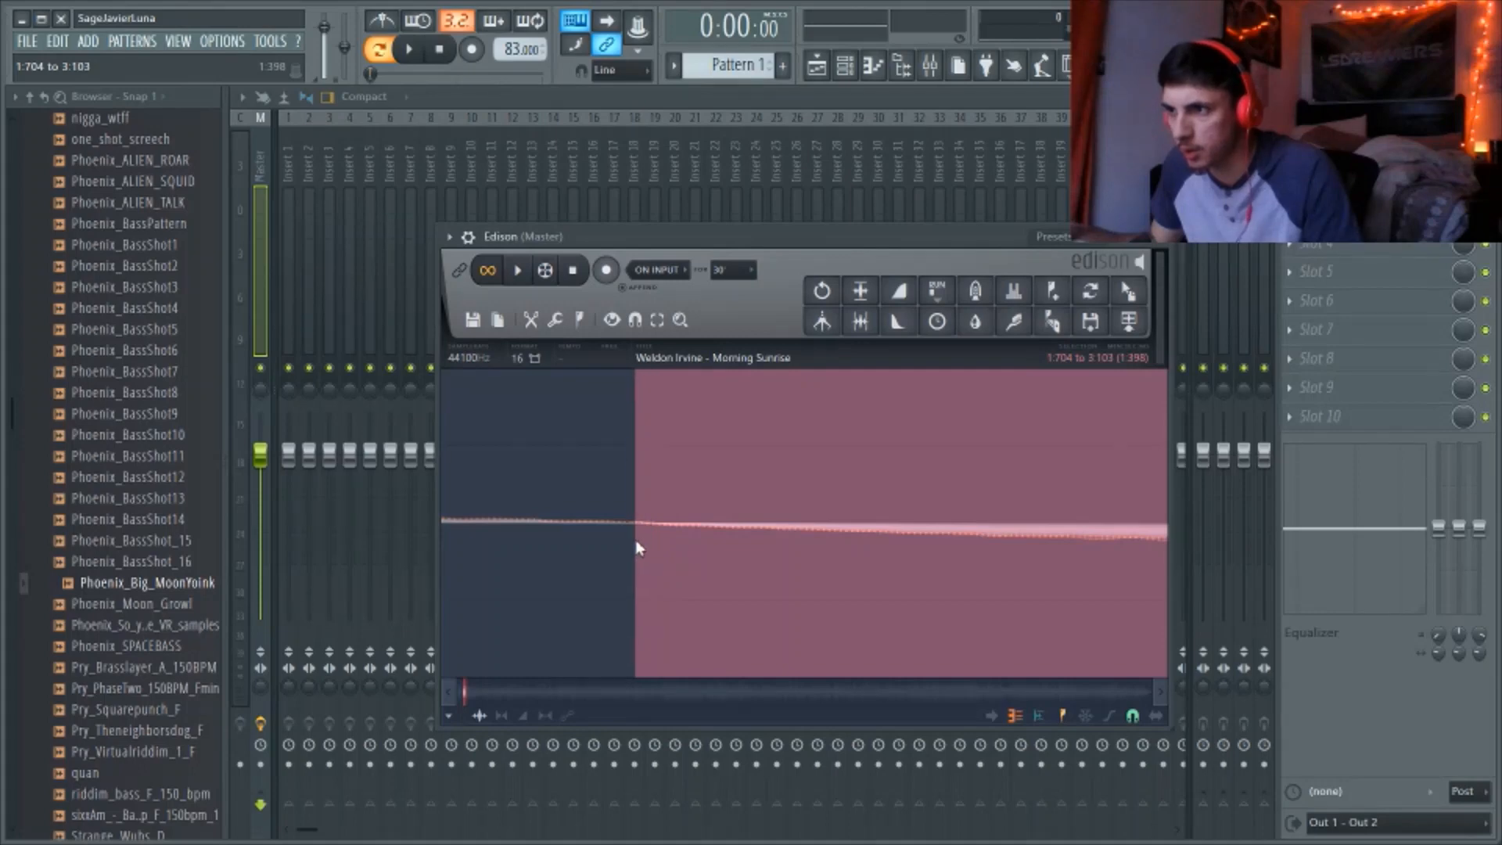
pyautogui.scroll(2, 637, 548)
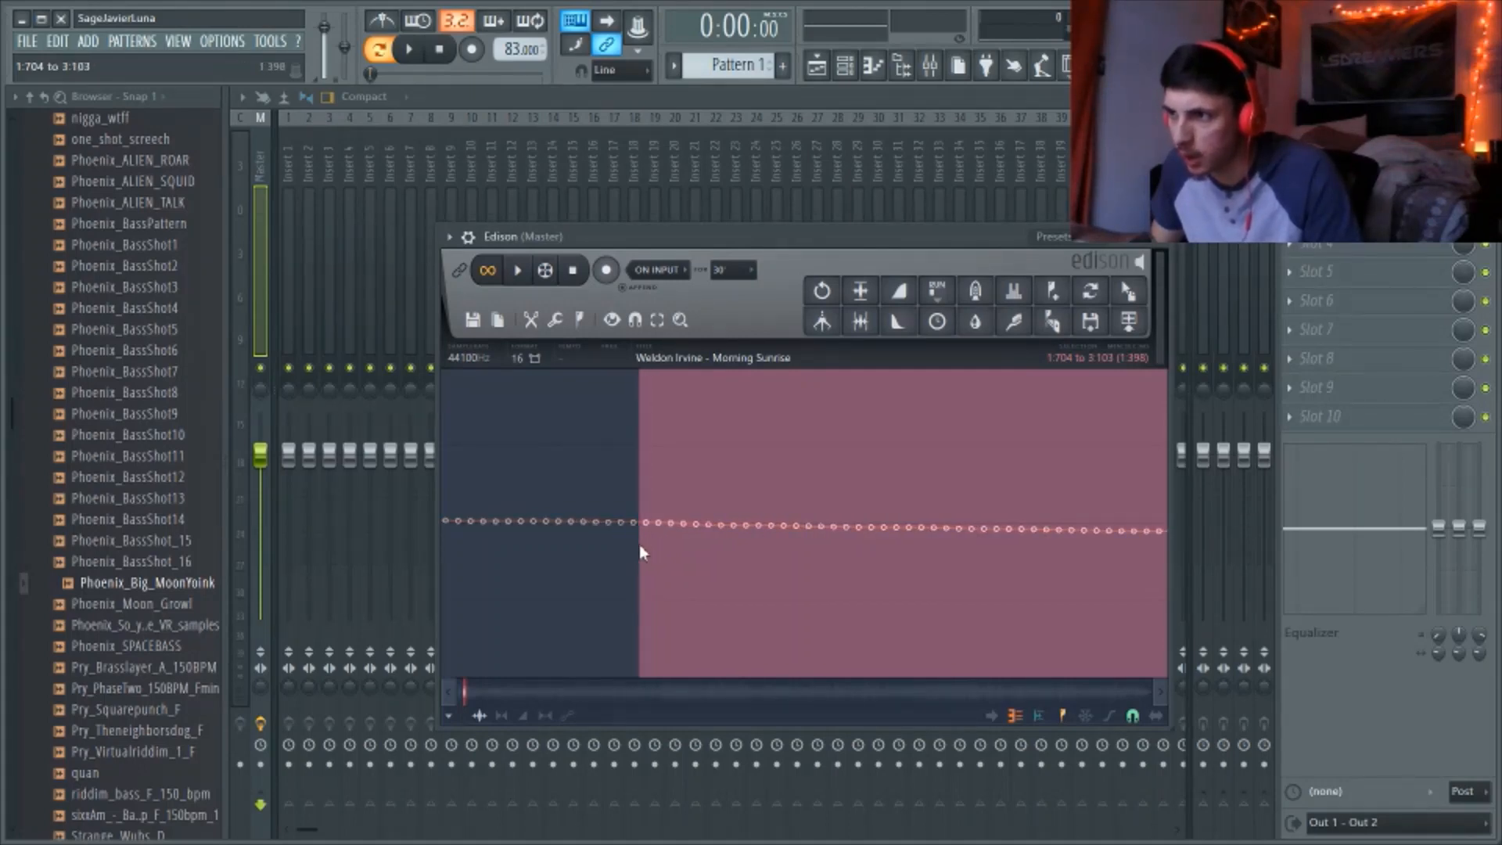
pyautogui.moveTo(640, 546); pyautogui.dragTo(642, 546)
pyautogui.scroll(-3, 642, 548)
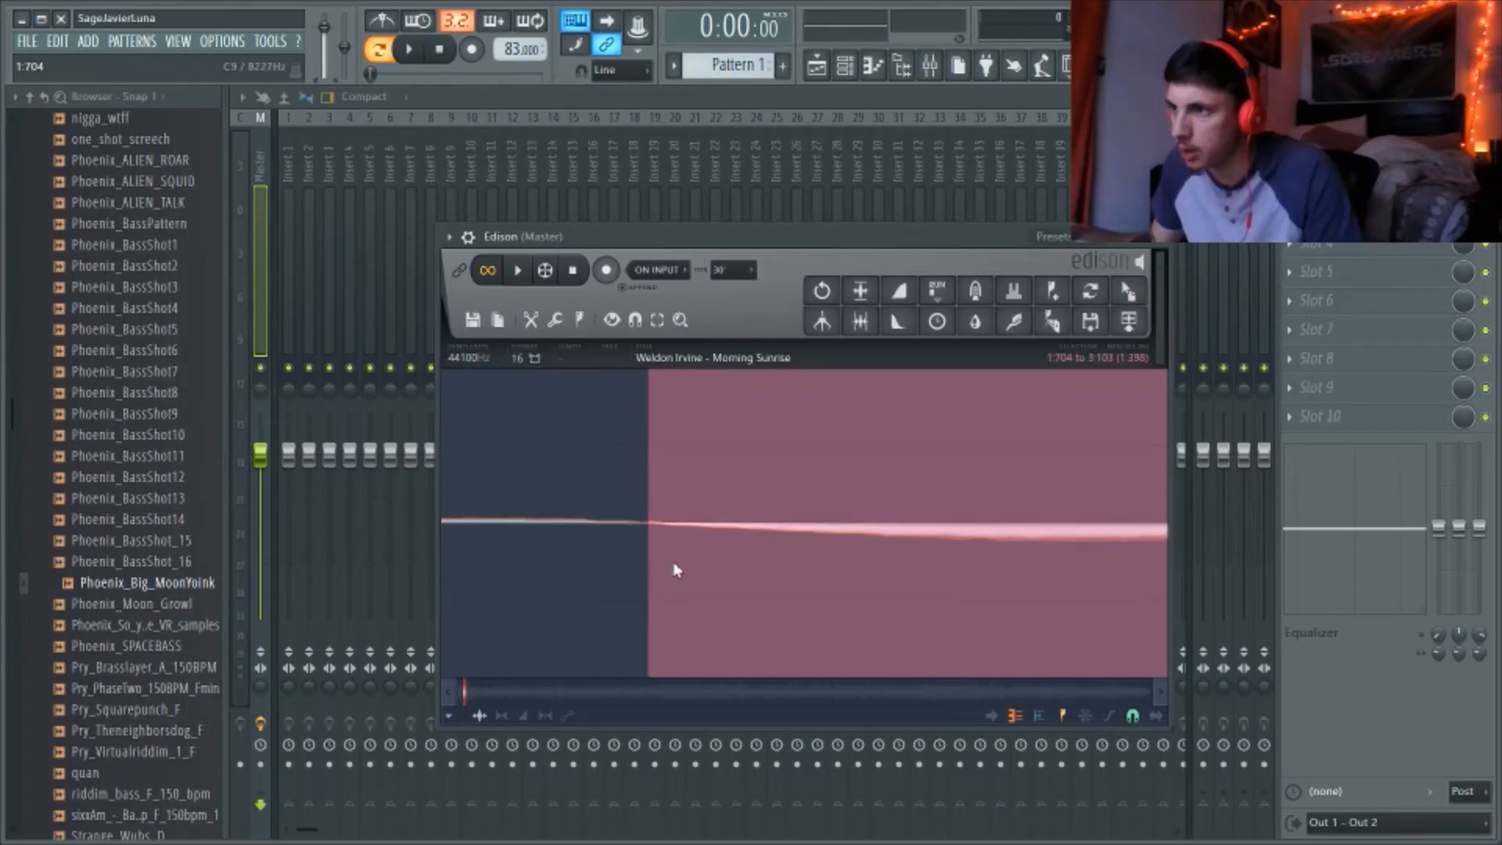
pyautogui.scroll(-5, 667, 550)
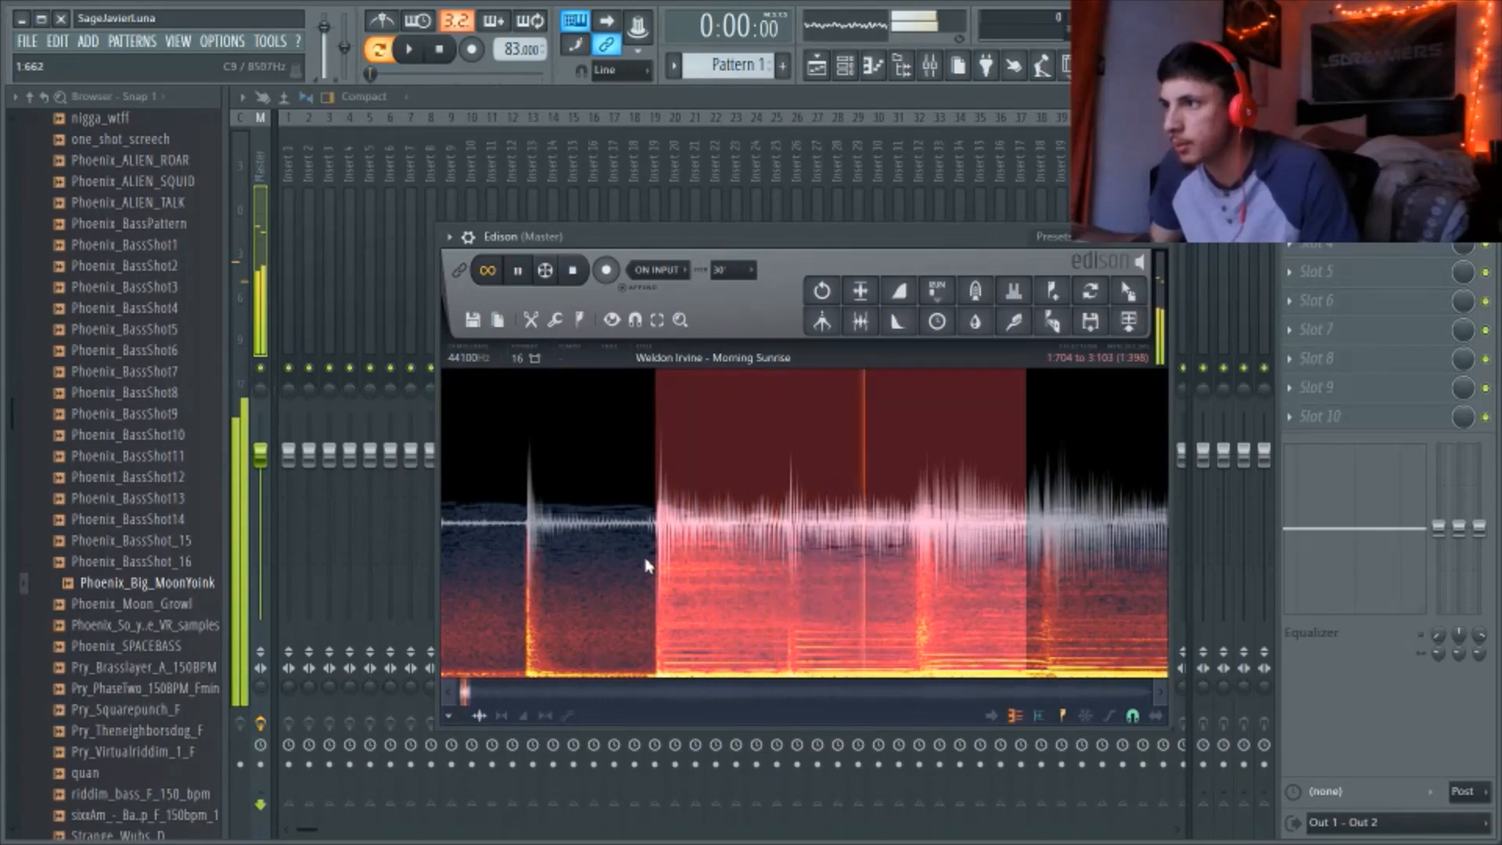
pyautogui.scroll(-2, 694, 536)
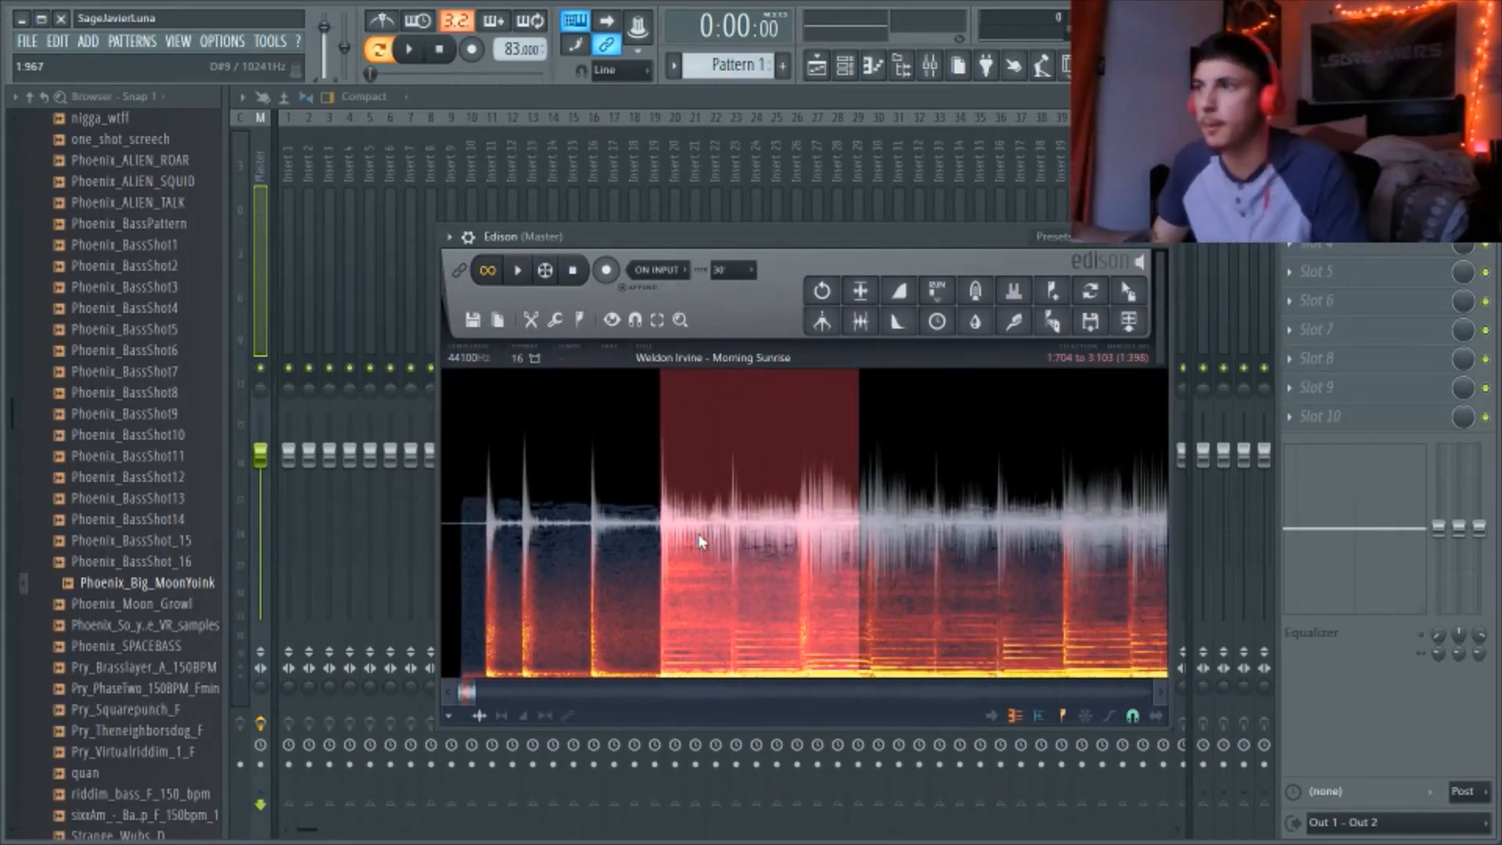
# Extend the end of the loop selection to about 16:144, just before a drum hit, and audition it
pyautogui.scroll(-4, 965, 567)
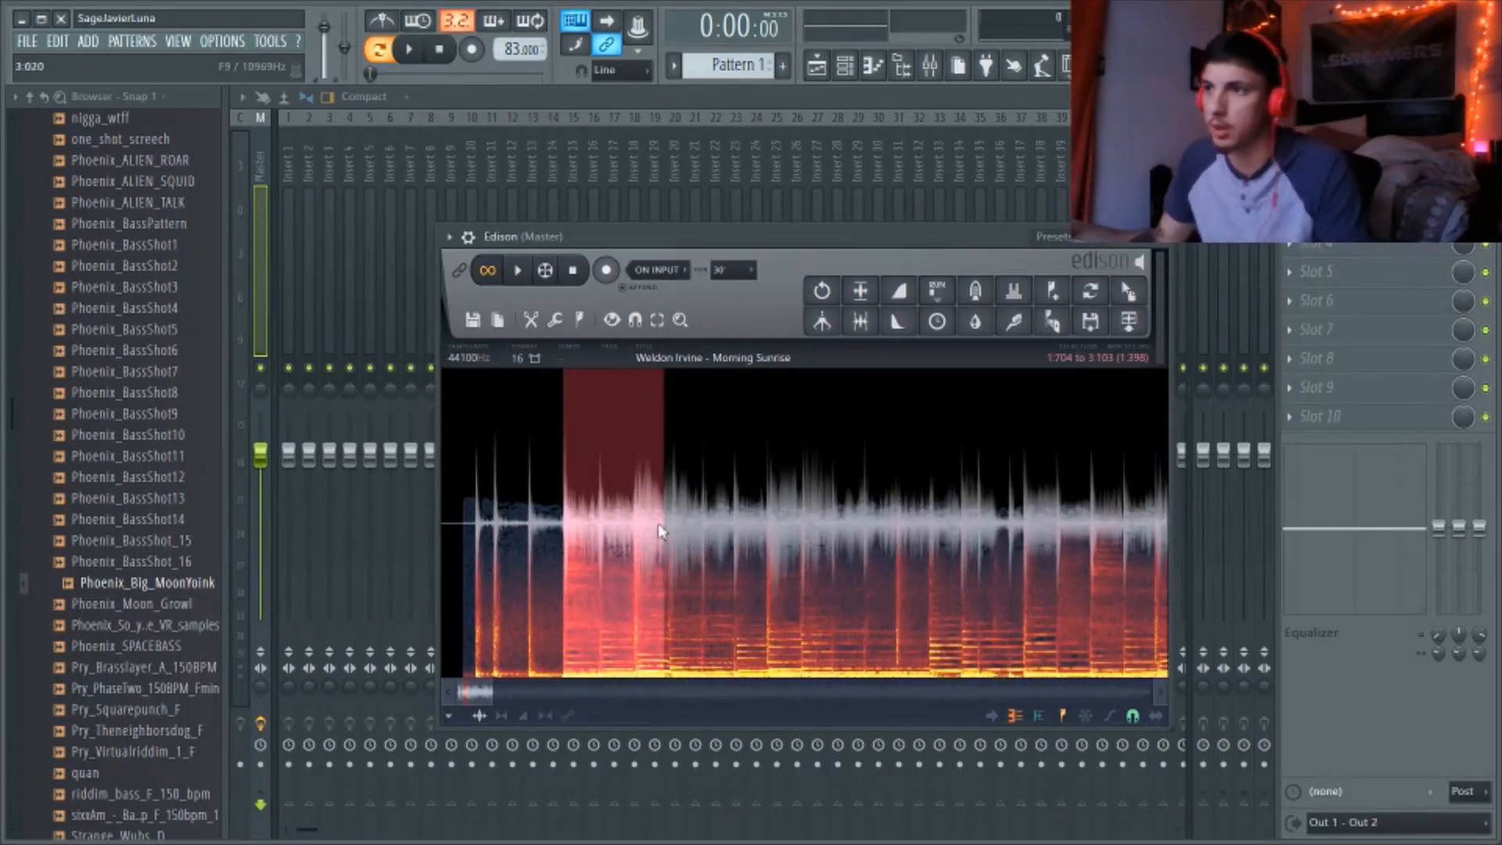
pyautogui.moveTo(664, 532); pyautogui.dragTo(748, 558)
pyautogui.press('space')
pyautogui.press('space')
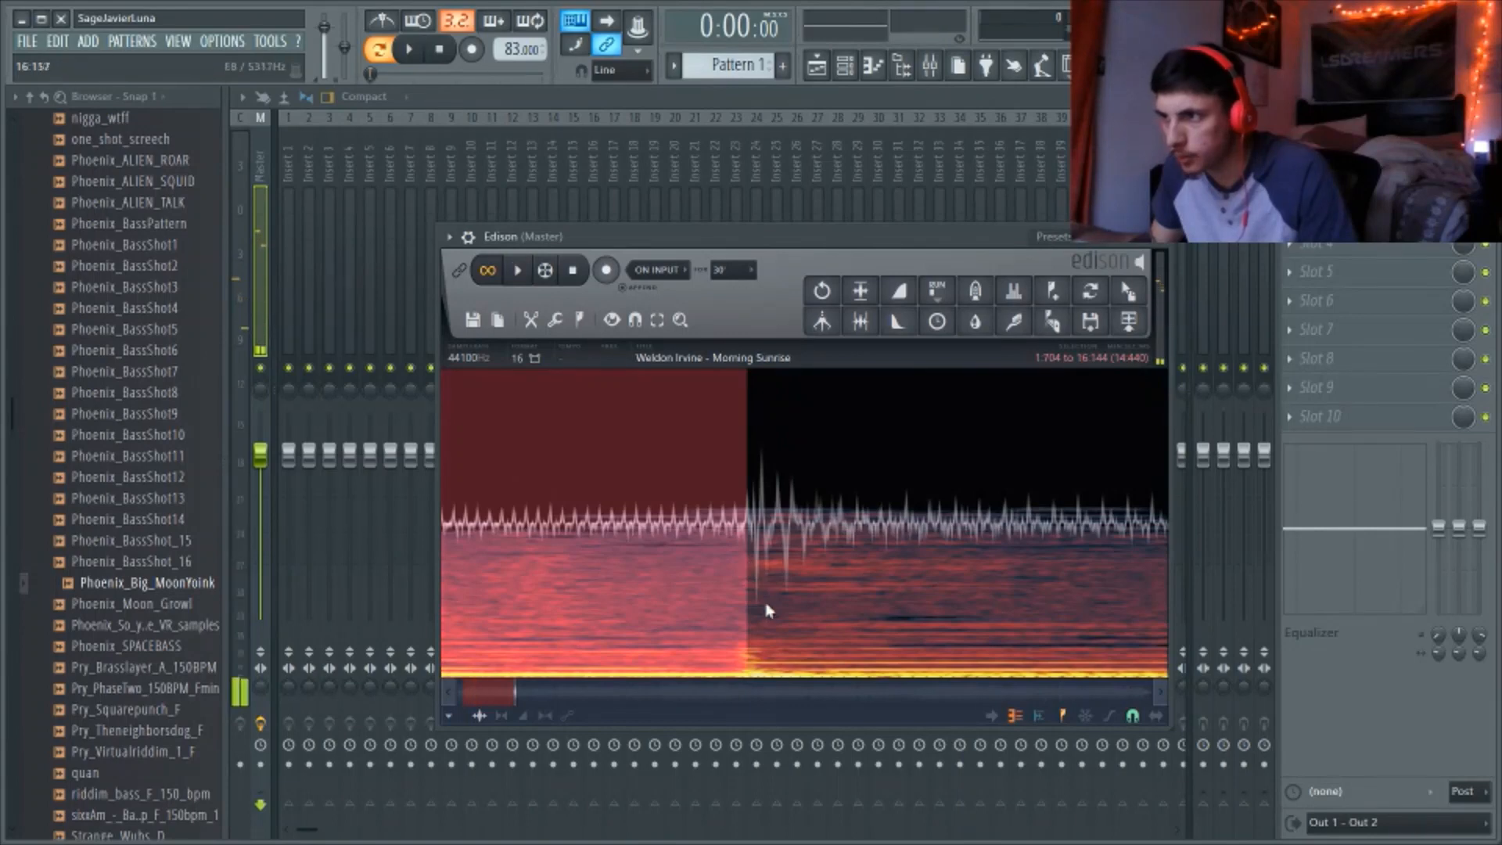
# Trim the end of the loop selection to about 16:142 and play the section around the loop point
pyautogui.scroll(5, 842, 579)
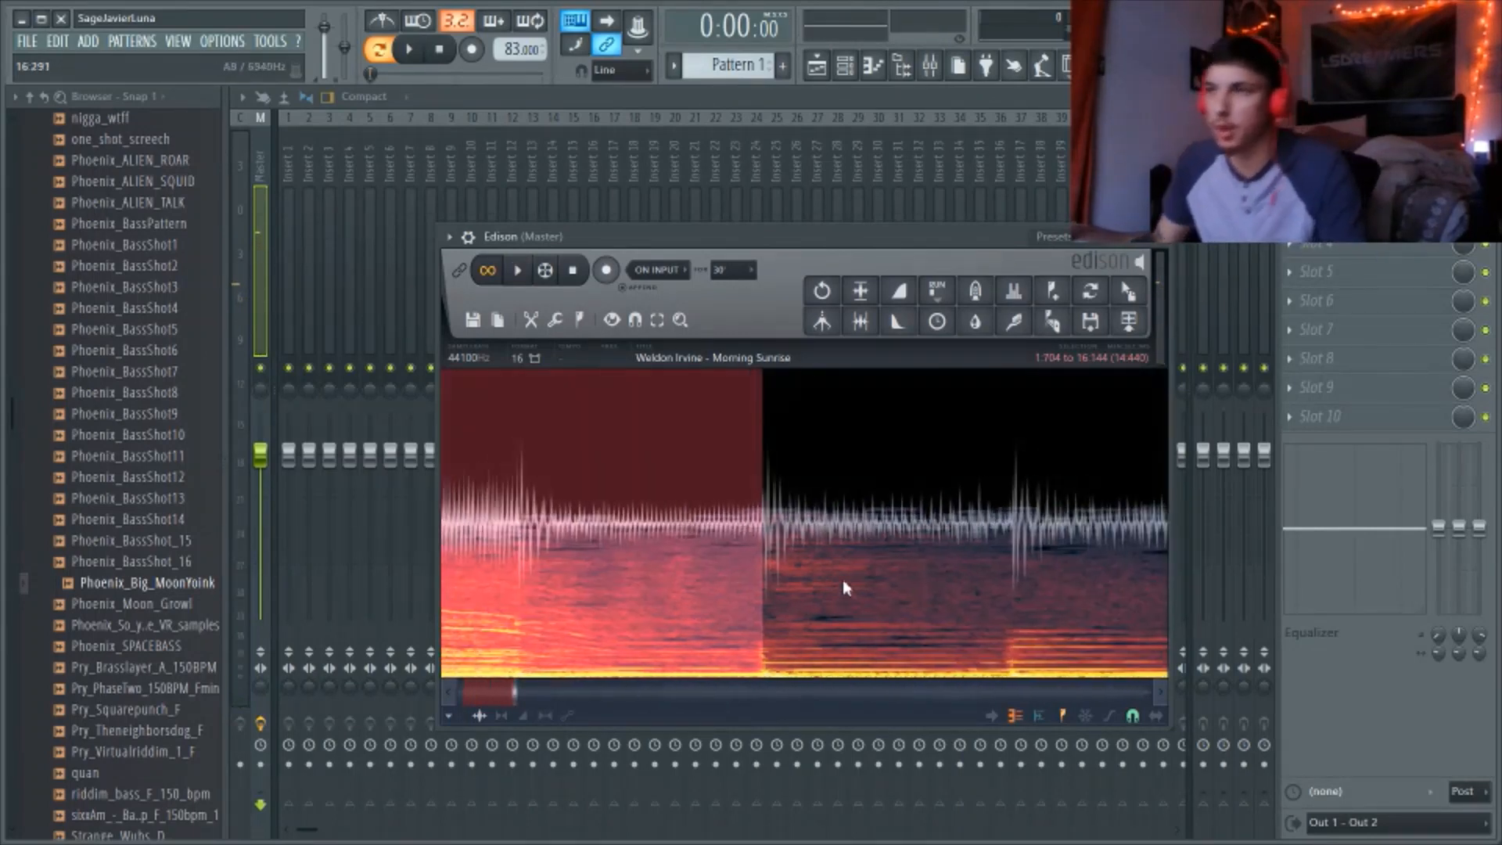
pyautogui.scroll(-2, 884, 565)
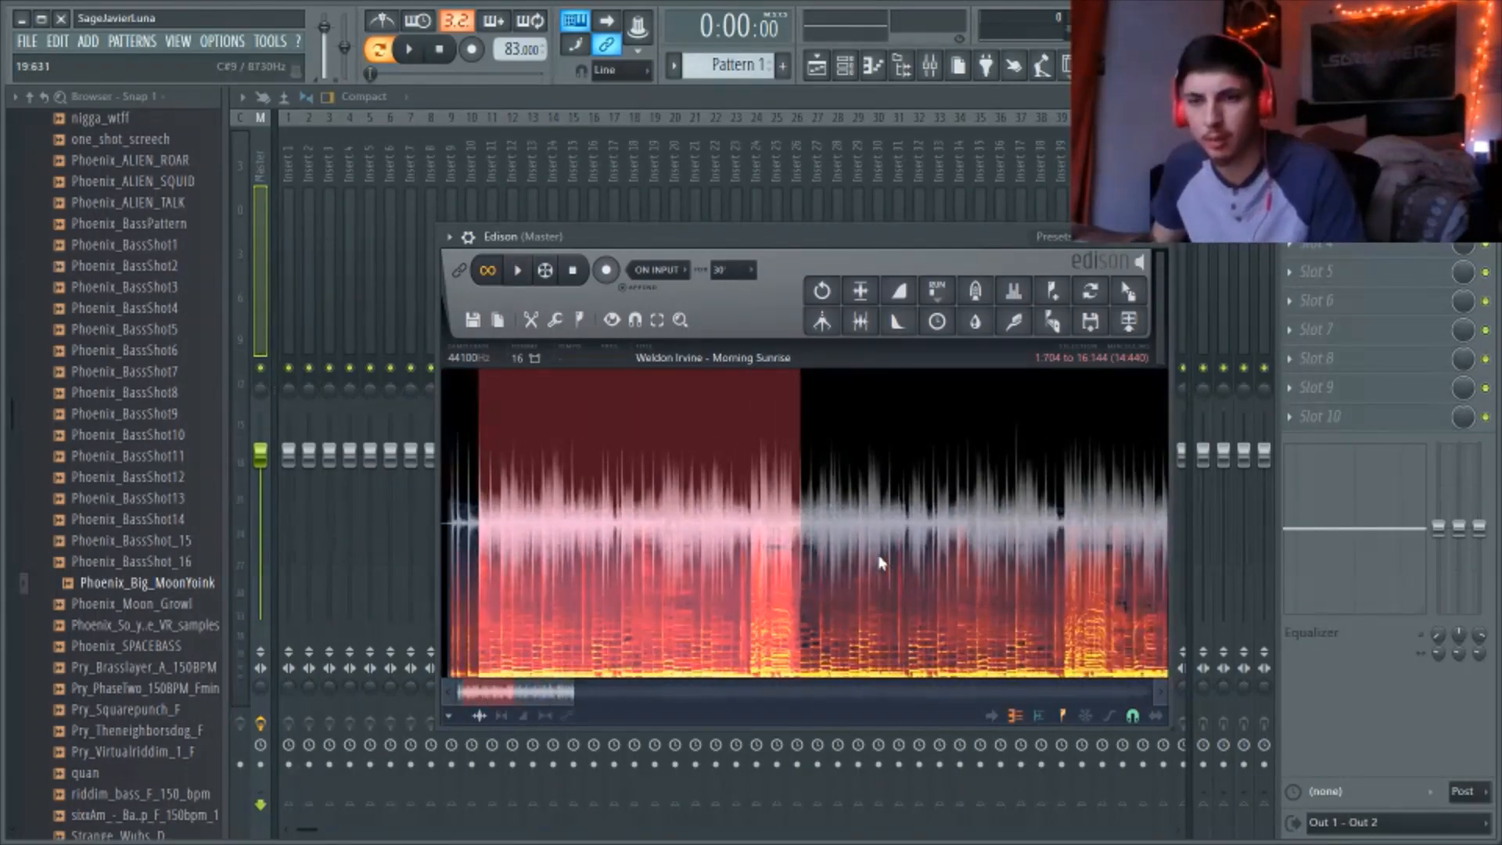
pyautogui.scroll(-1, 875, 562)
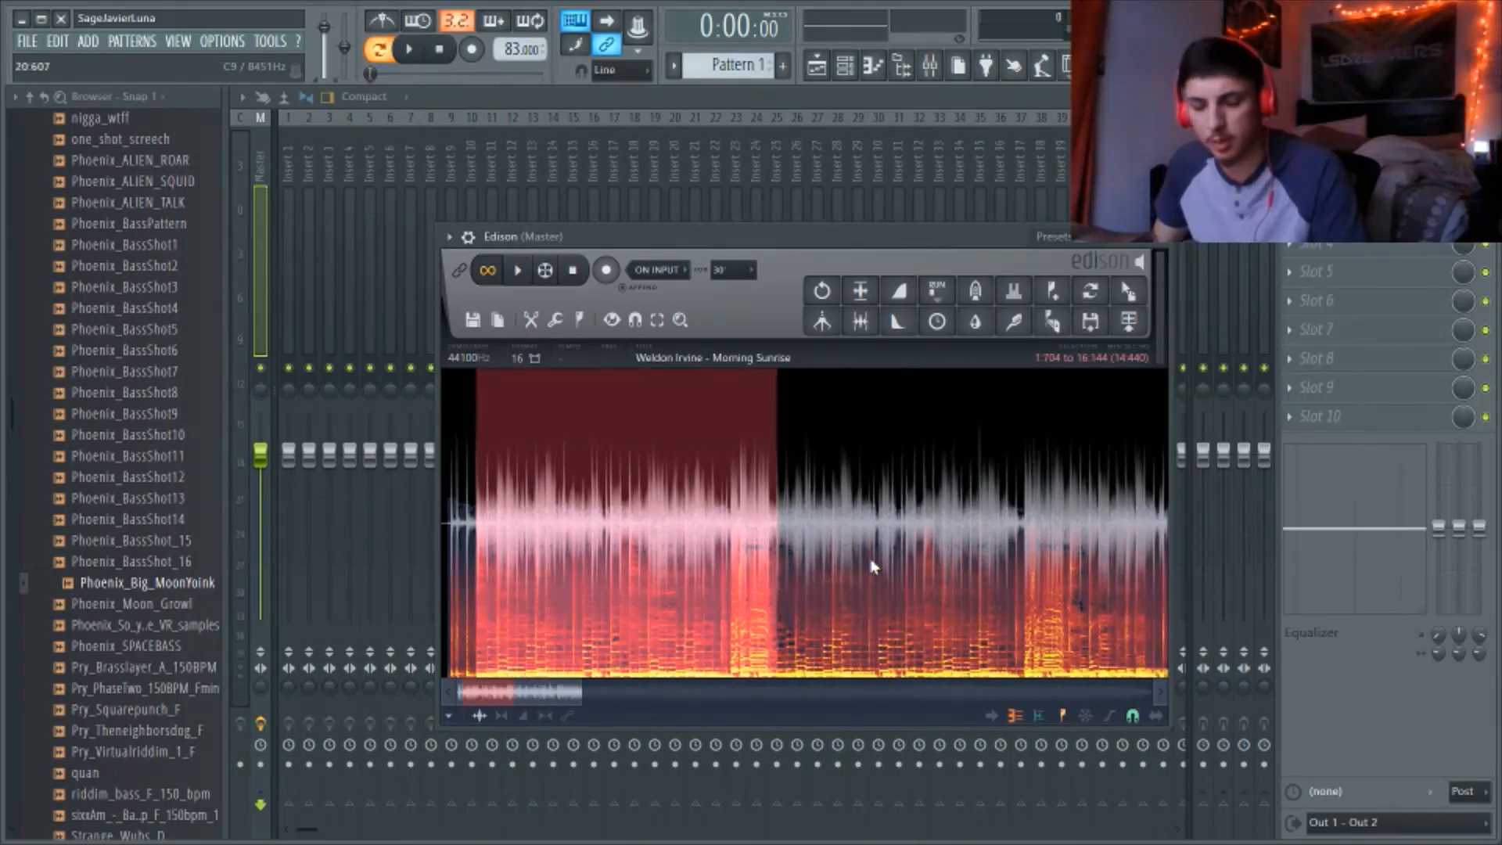
pyautogui.press('space')
pyautogui.scroll(1, 804, 523)
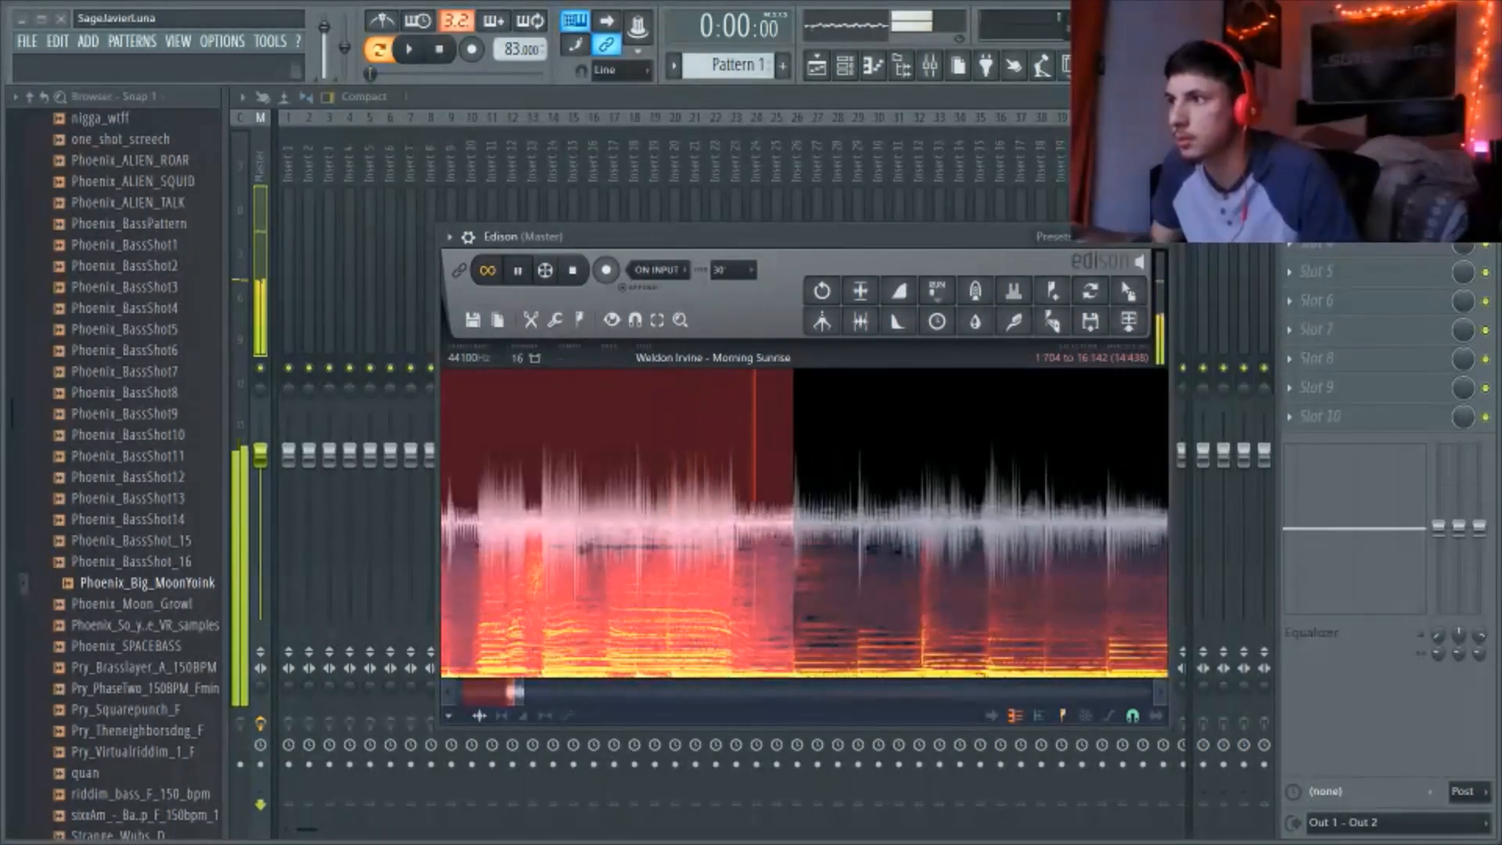
pyautogui.press('space')
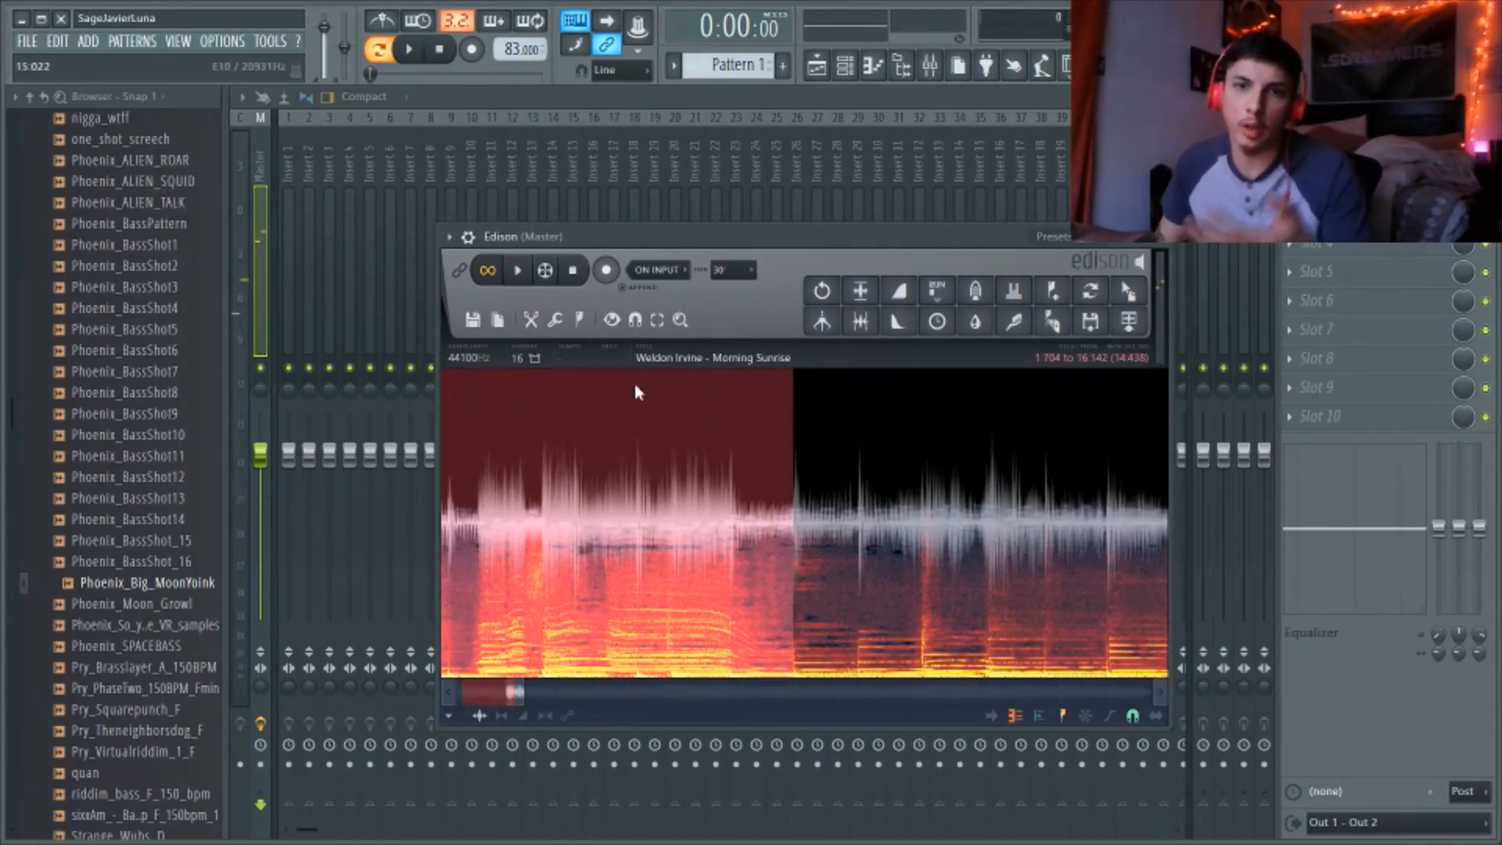
# Examine the waveform around the loop selection's end down to individual samples, and view the whole selection within the song
pyautogui.scroll(2, 798, 538)
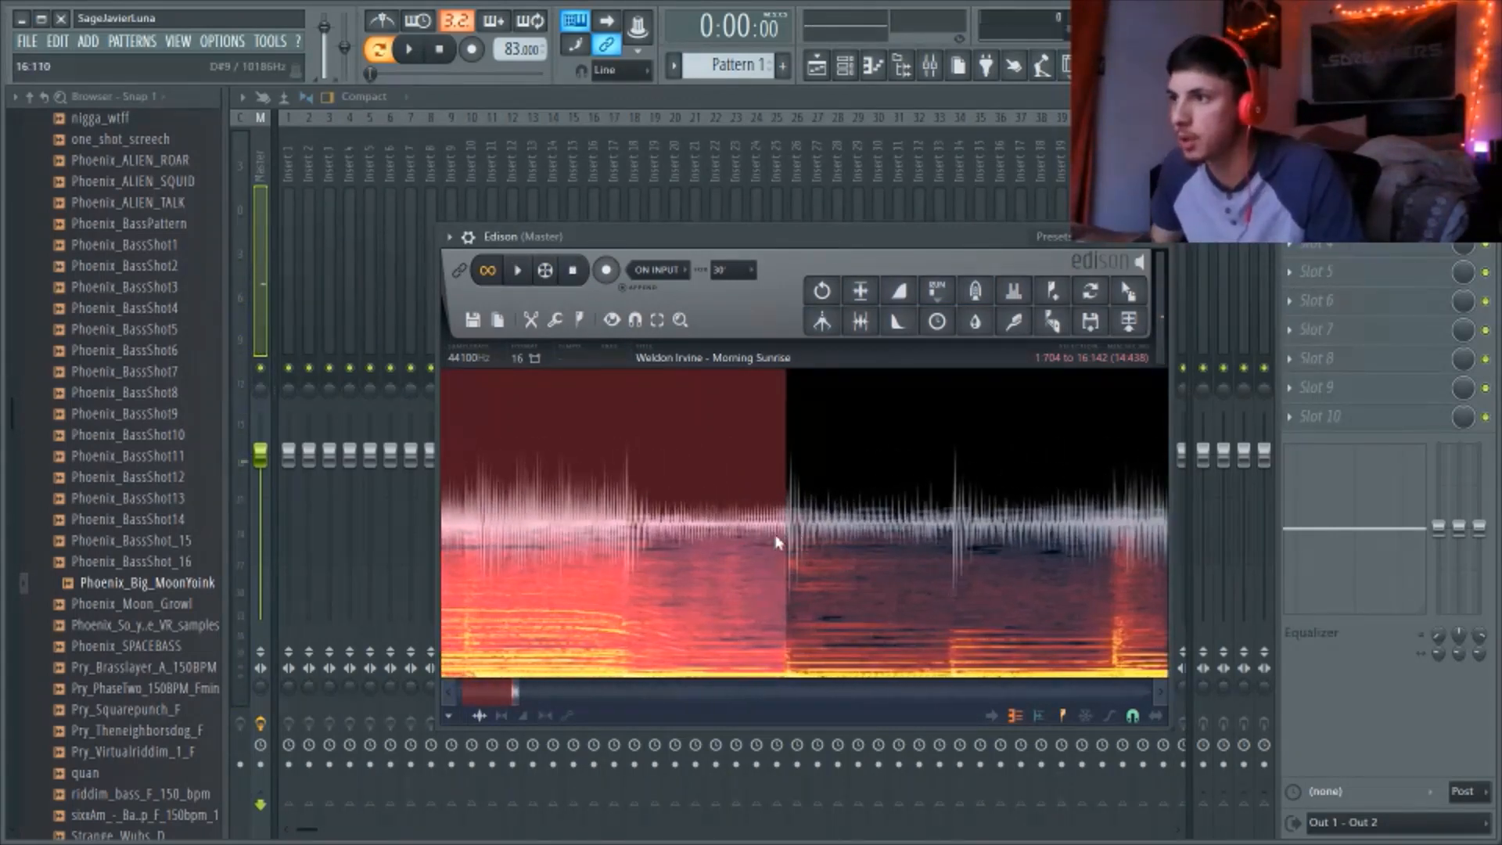
pyautogui.scroll(-3, 782, 516)
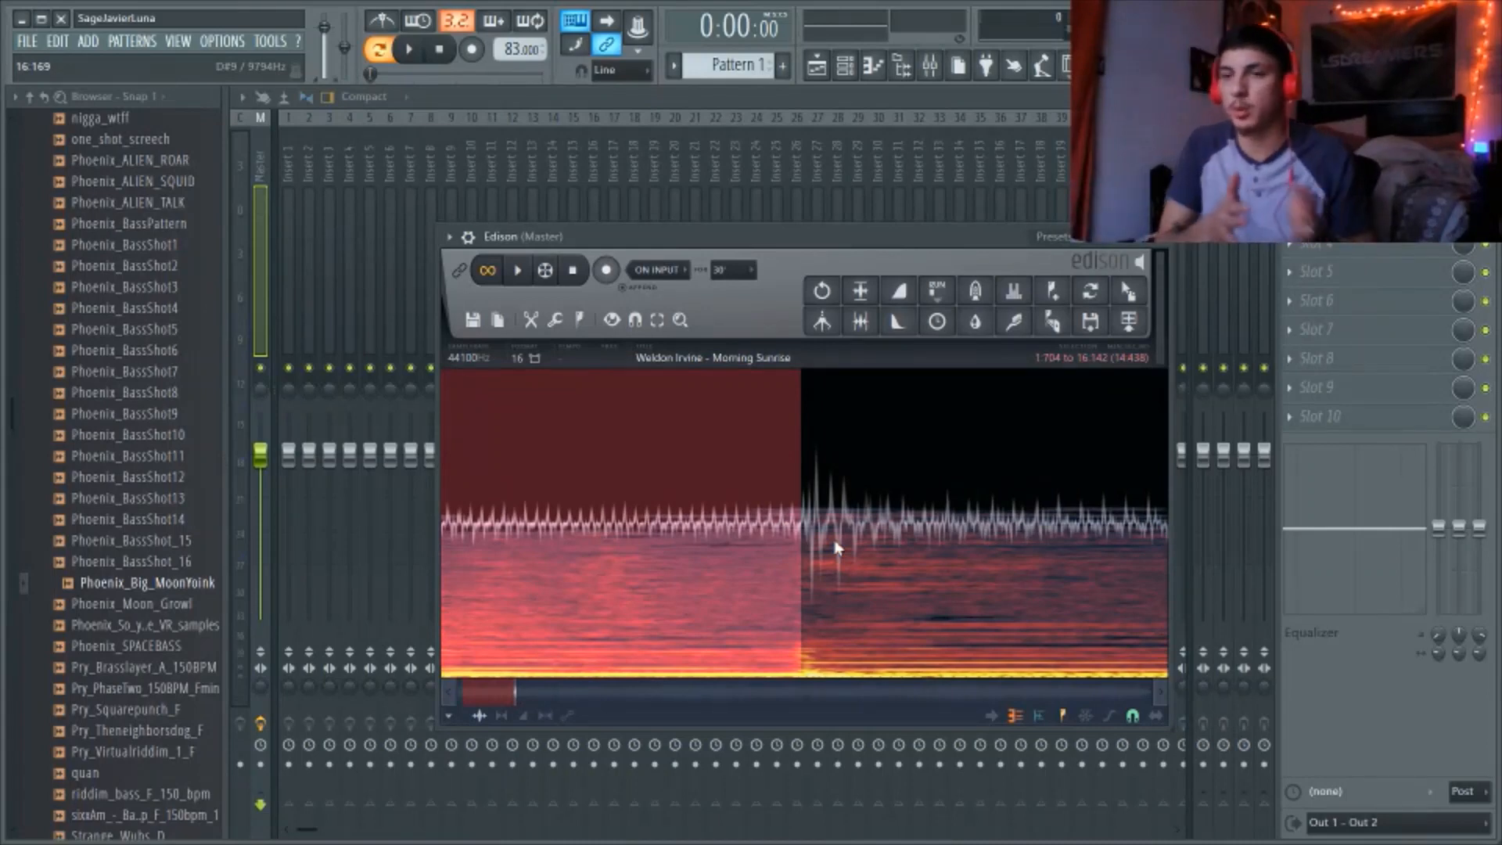
pyautogui.scroll(4, 835, 547)
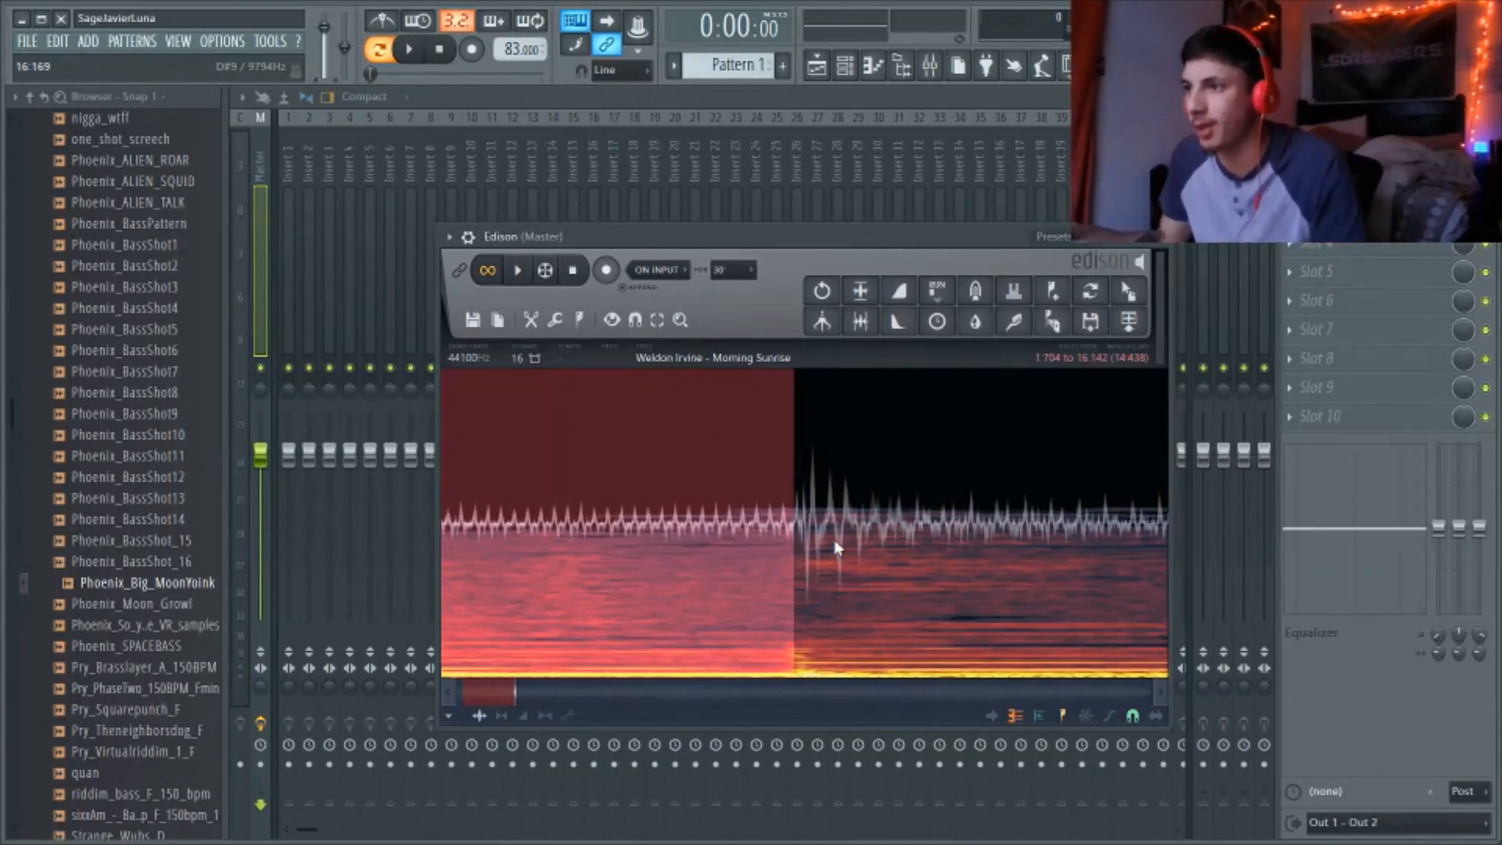
pyautogui.scroll(4, 776, 543)
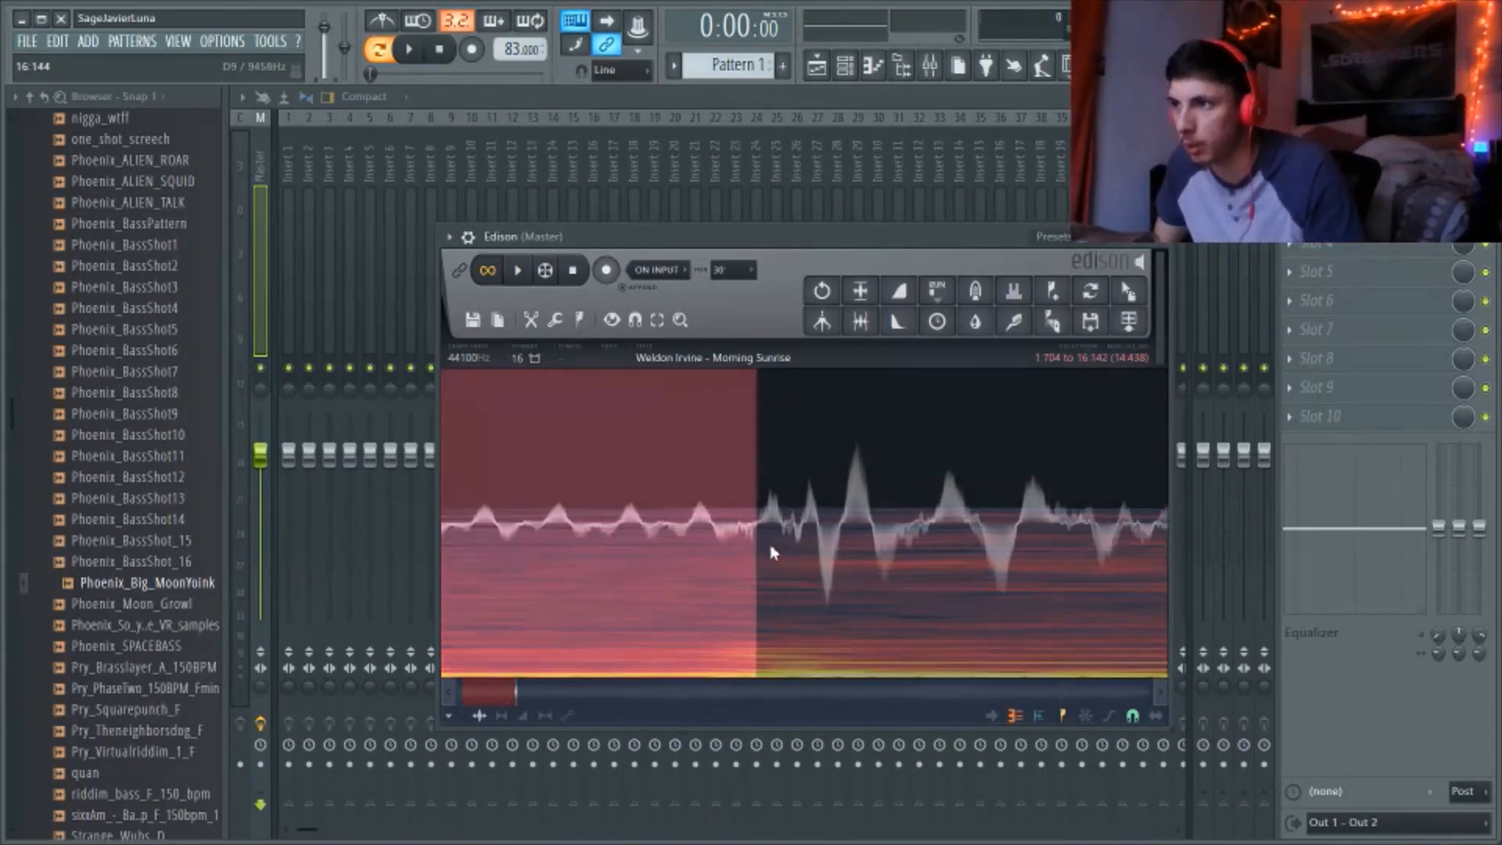
pyautogui.scroll(5, 736, 548)
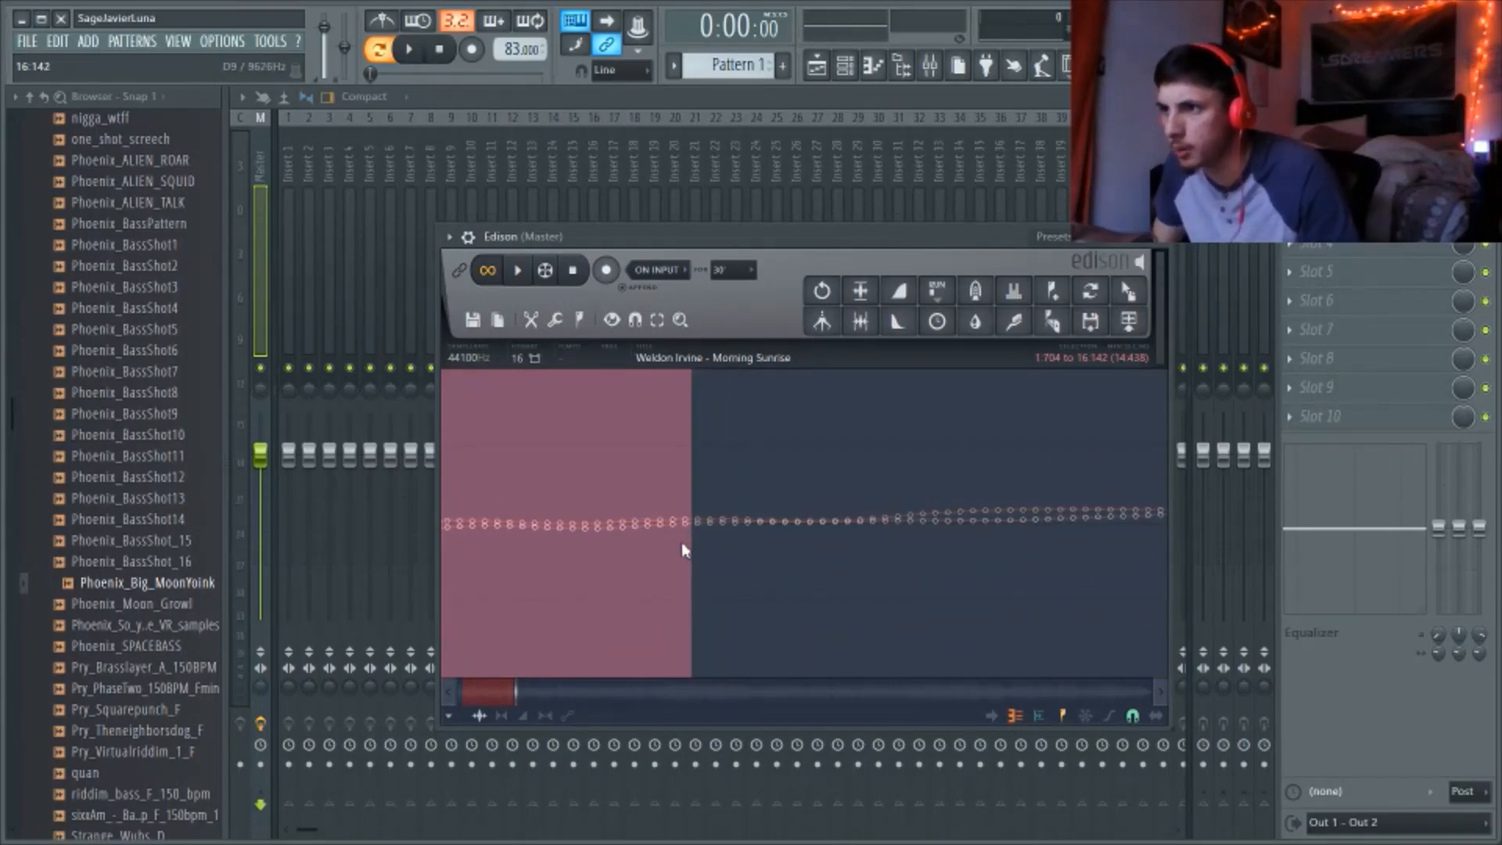
pyautogui.scroll(-5, 684, 548)
pyautogui.scroll(-8, 907, 592)
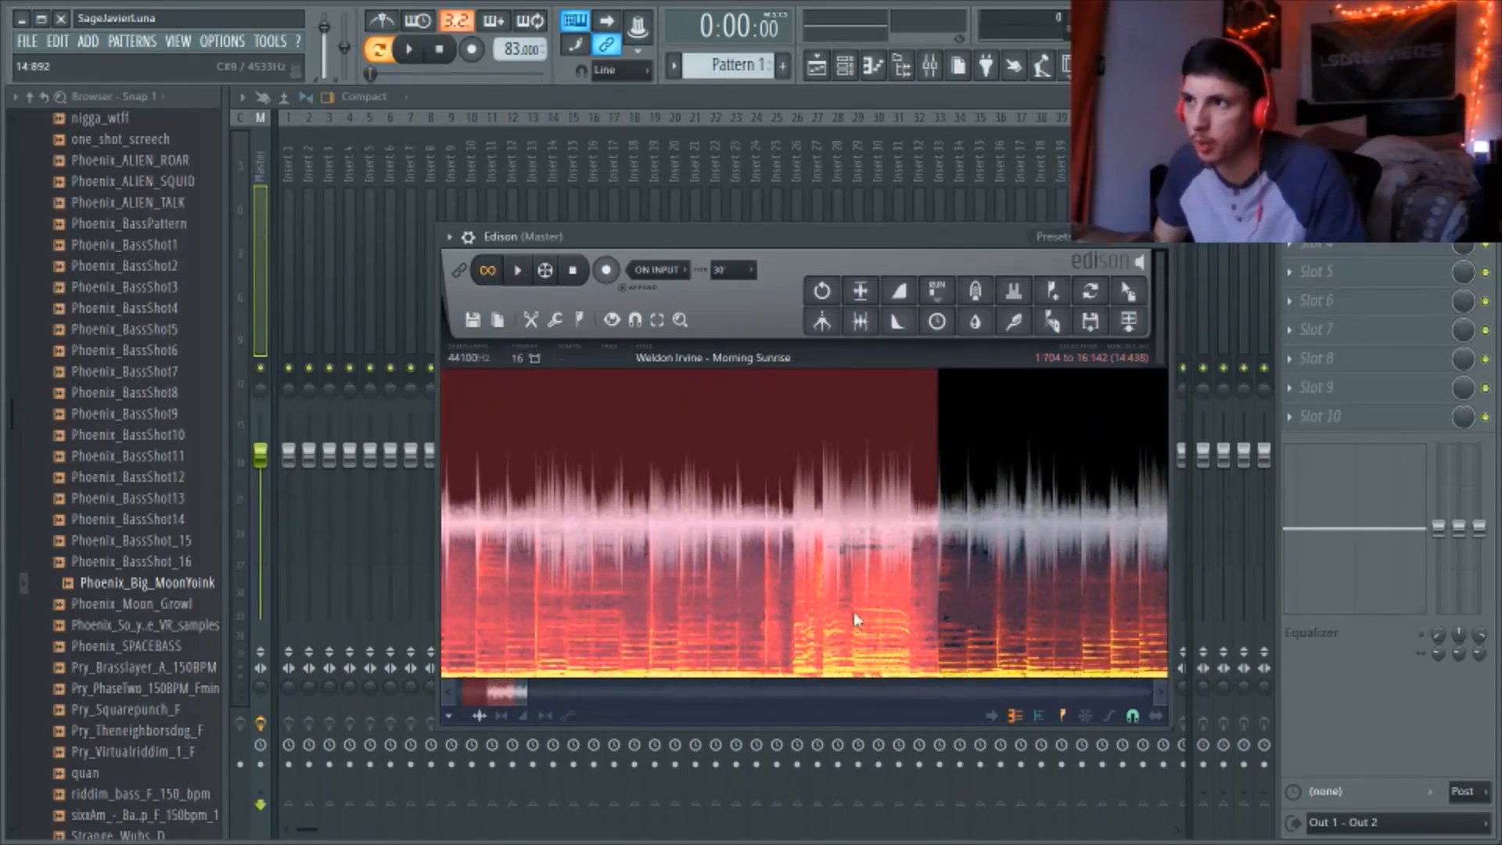
pyautogui.scroll(-5, 911, 595)
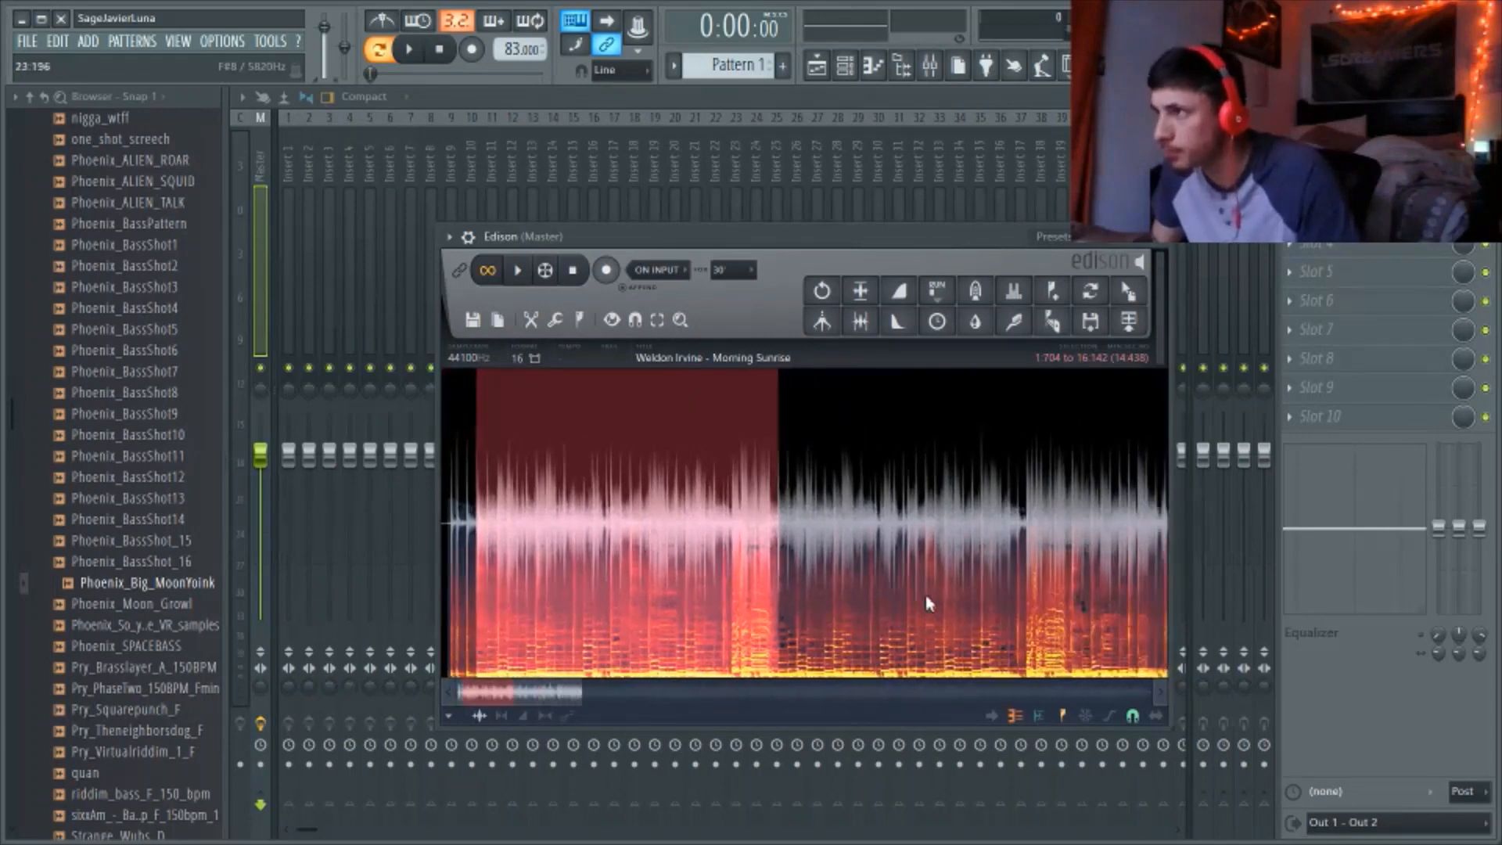
# Open Slicex and arrange its window beside Edison so that the sample deck and the selected waveform are both reachable
pyautogui.click(844, 65)
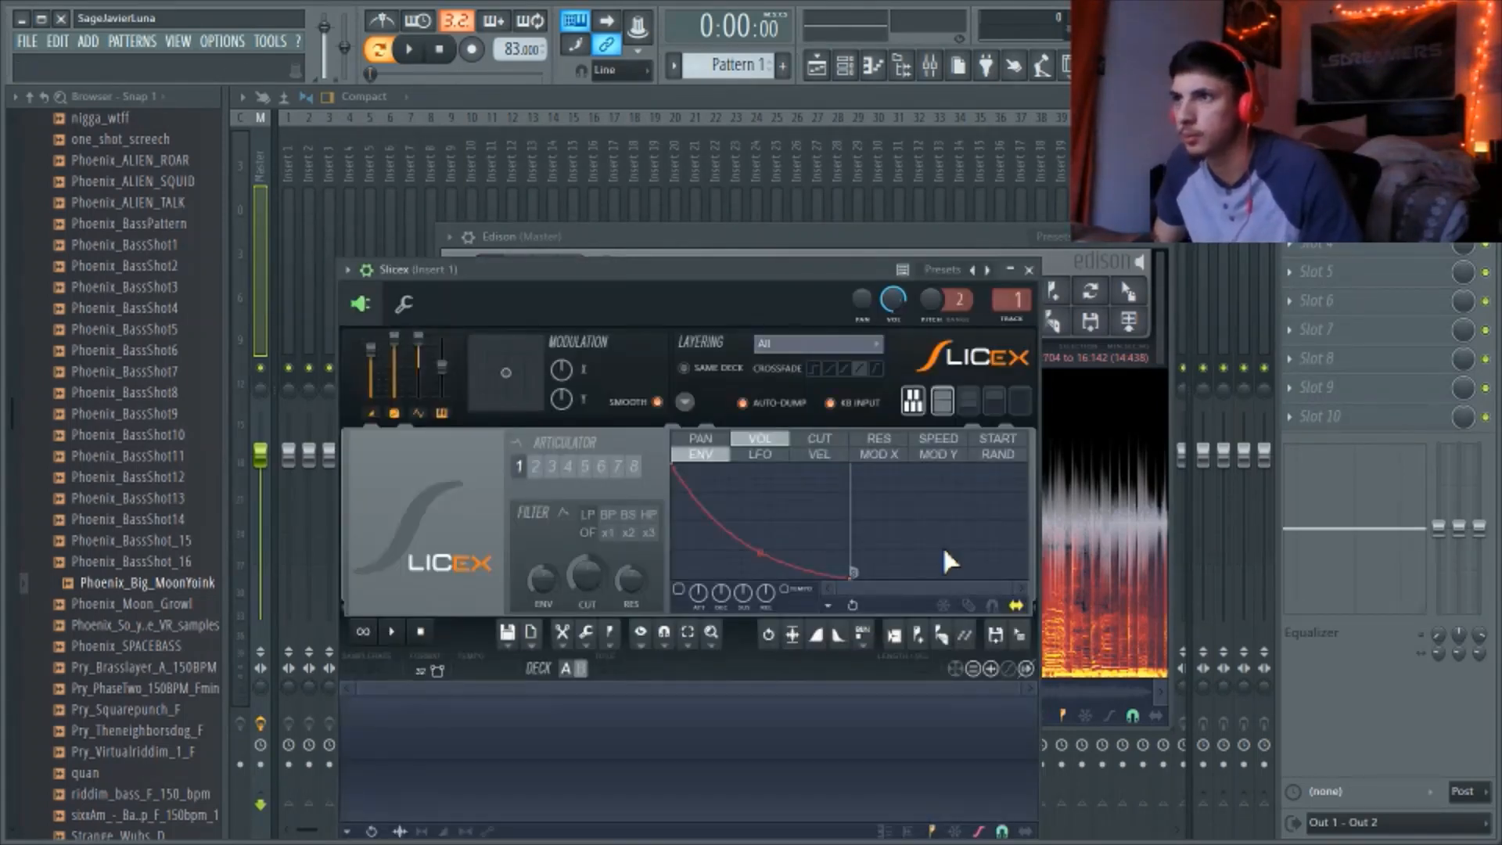
pyautogui.moveTo(492, 280); pyautogui.dragTo(130, 351)
pyautogui.moveTo(743, 254); pyautogui.dragTo(938, 160)
pyautogui.moveTo(418, 362); pyautogui.dragTo(446, 256)
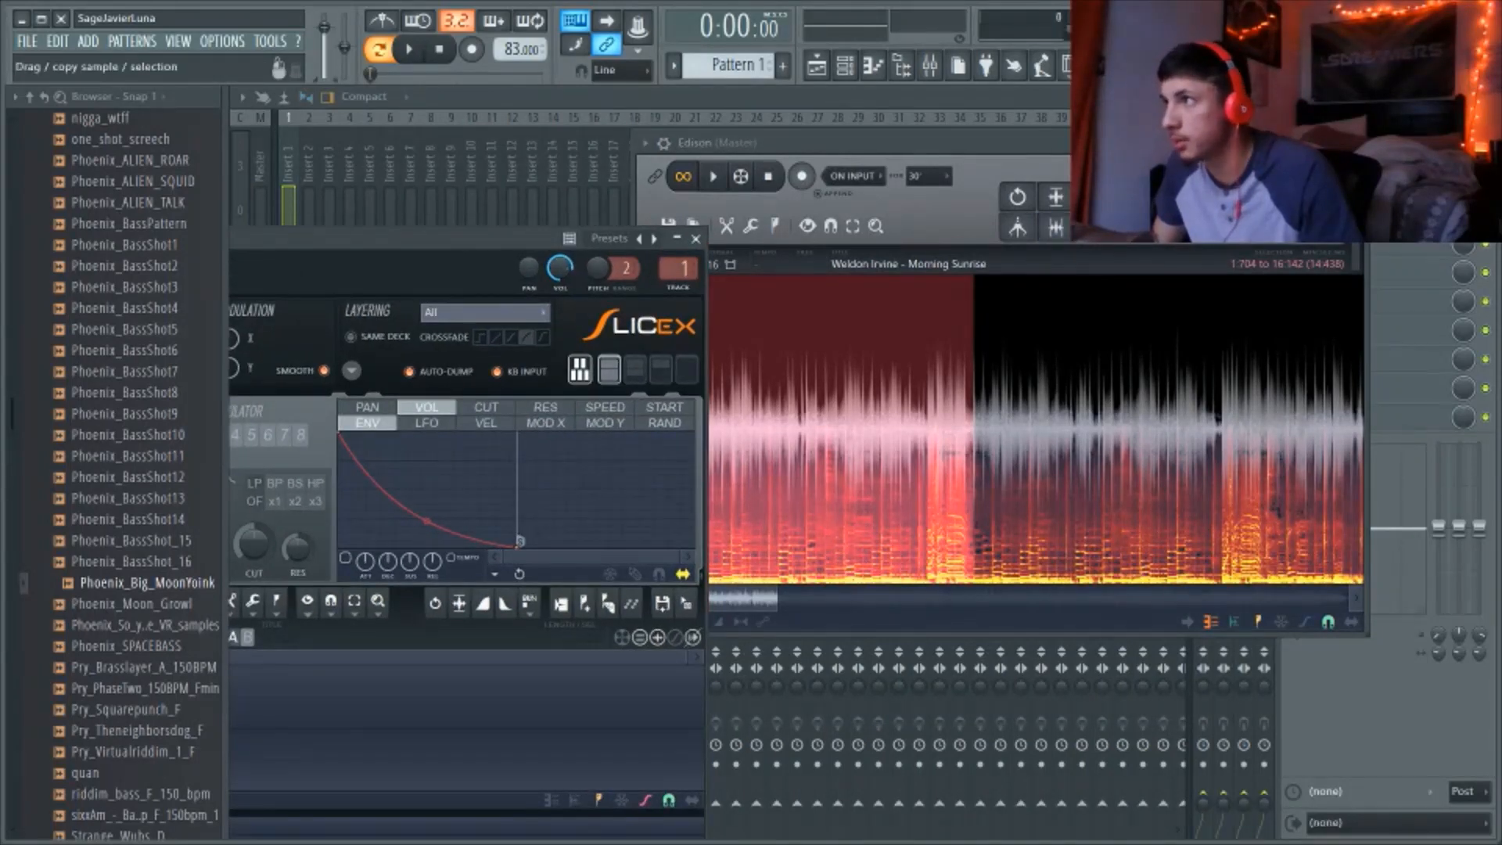
# Load the selected Morning Sunrise loop from Edison into the Slicex deck and move the Slicex window back into full view
pyautogui.moveTo(1330, 225); pyautogui.dragTo(688, 710)
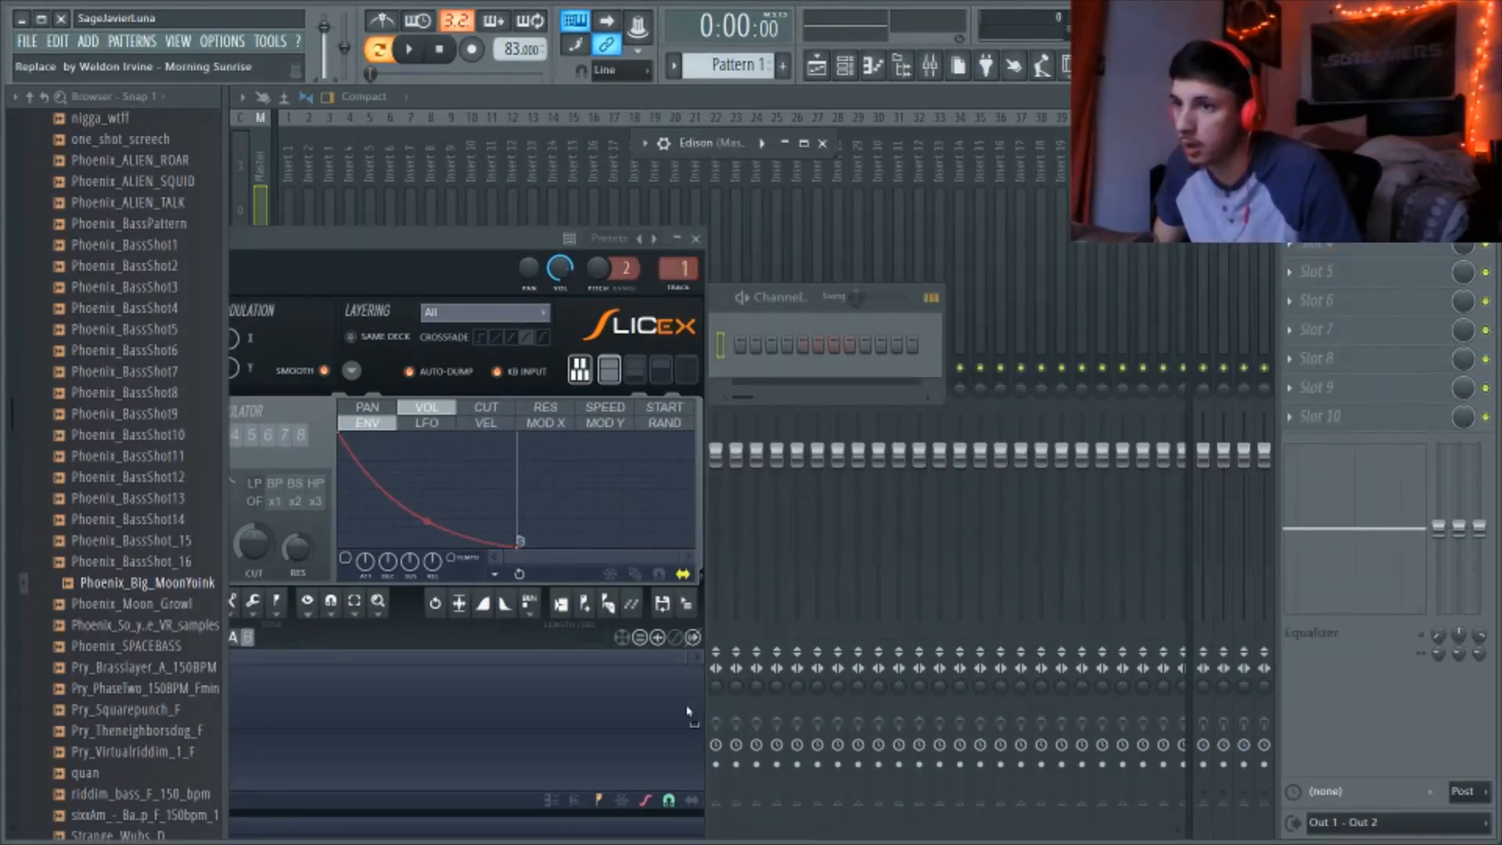
pyautogui.moveTo(344, 730); pyautogui.dragTo(346, 728)
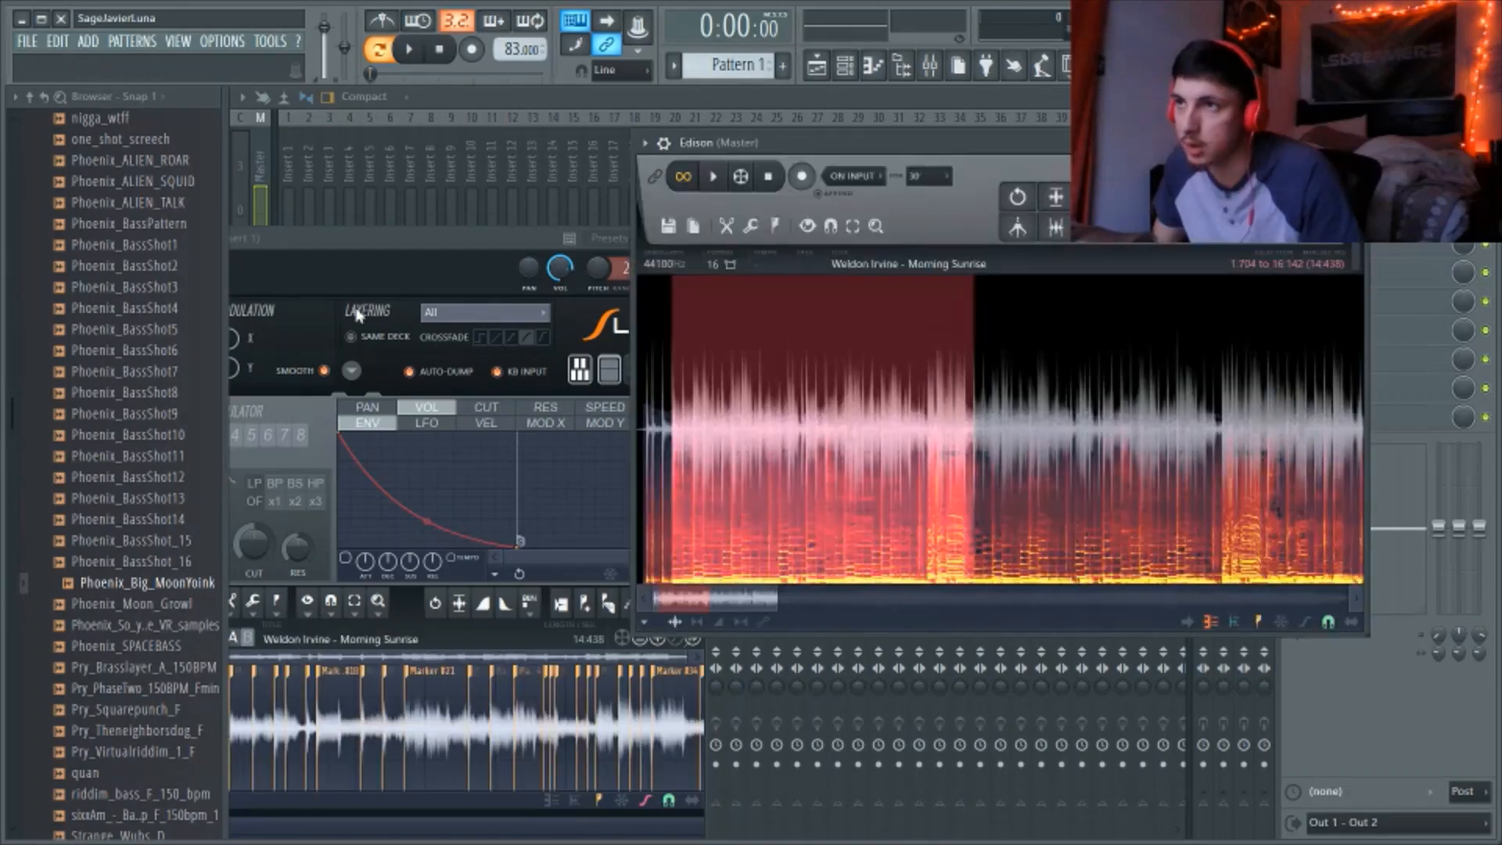
pyautogui.moveTo(376, 250); pyautogui.dragTo(745, 198)
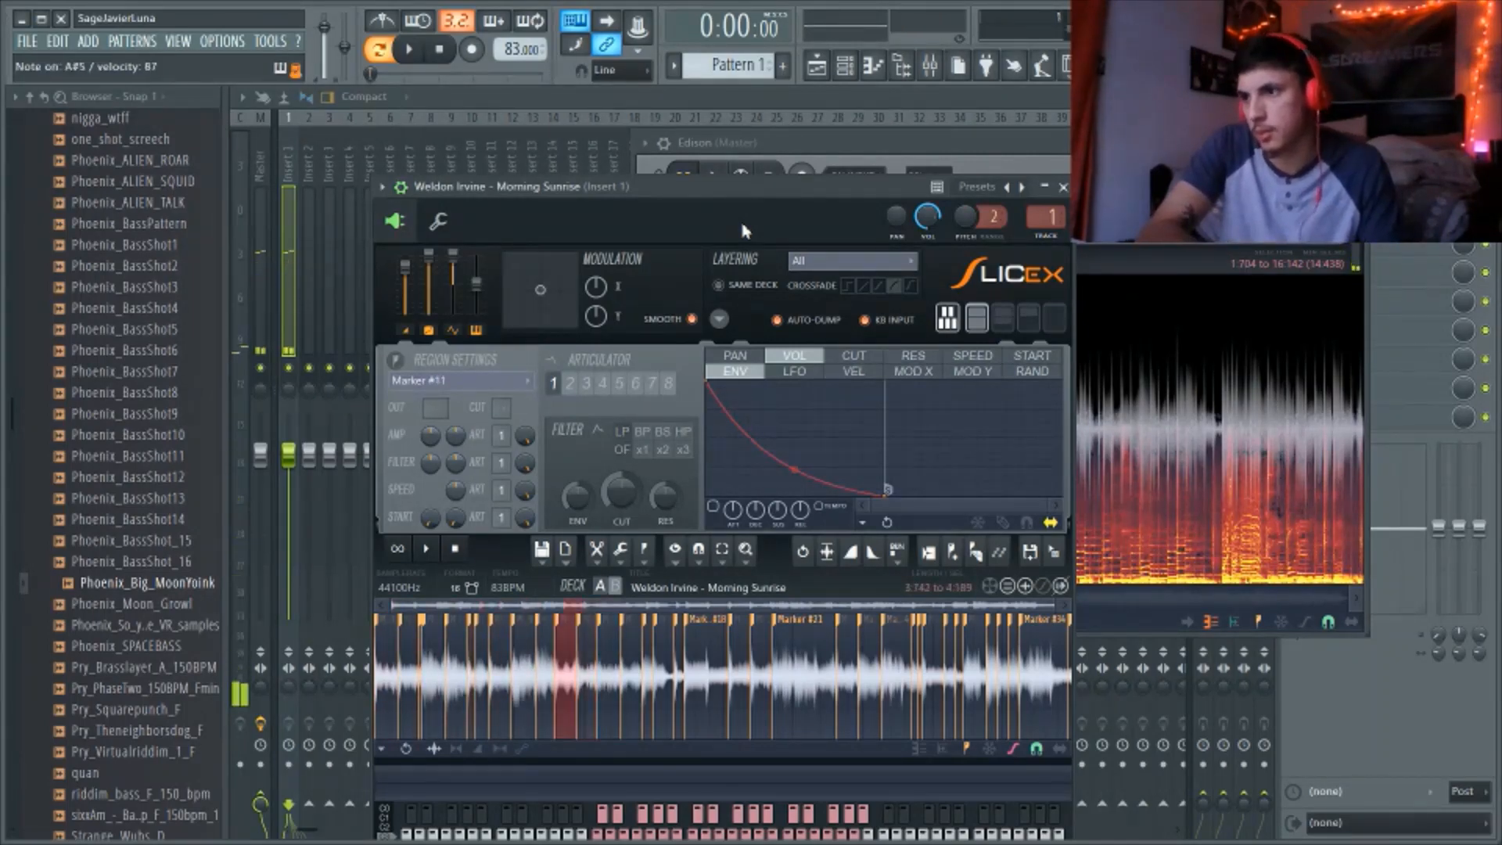
pyautogui.moveTo(743, 229); pyautogui.dragTo(716, 203)
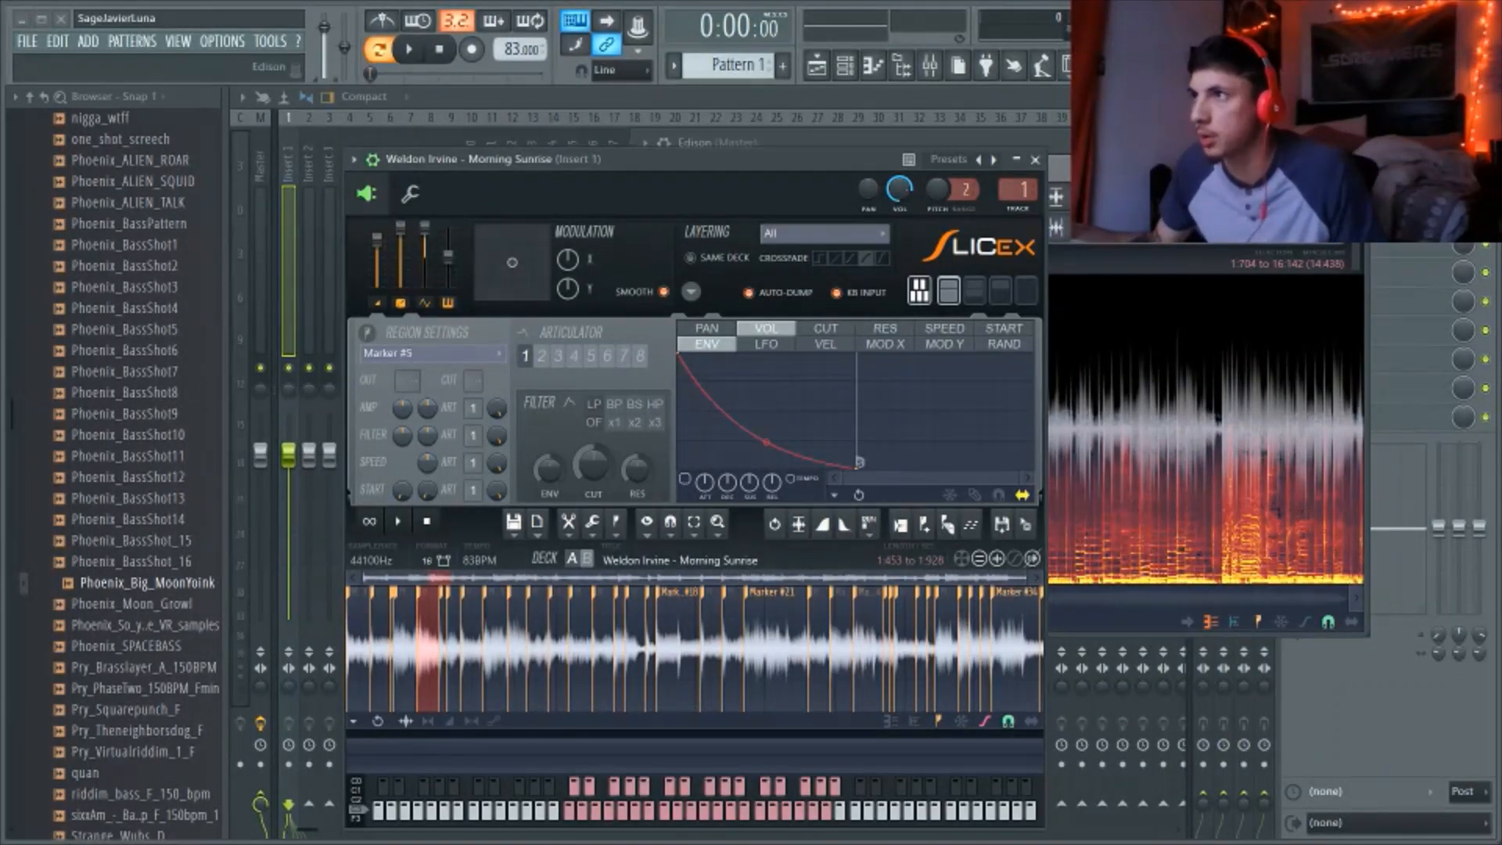
# Bring Edison forward, return to the Slicex window and reposition it over the mixer
pyautogui.click(1052, 228)
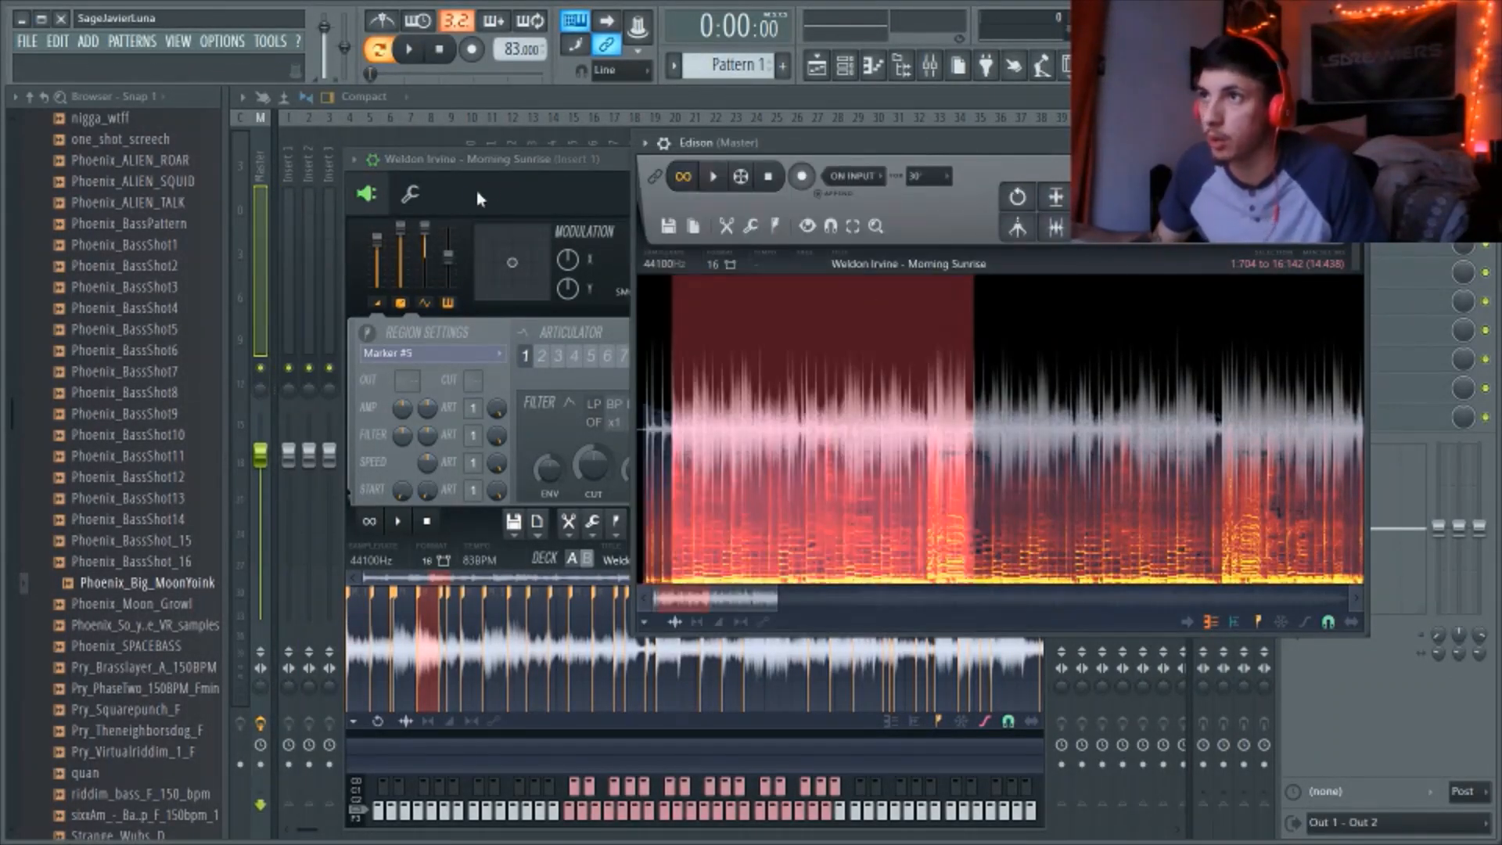
pyautogui.click(557, 164)
pyautogui.moveTo(557, 164); pyautogui.dragTo(649, 139)
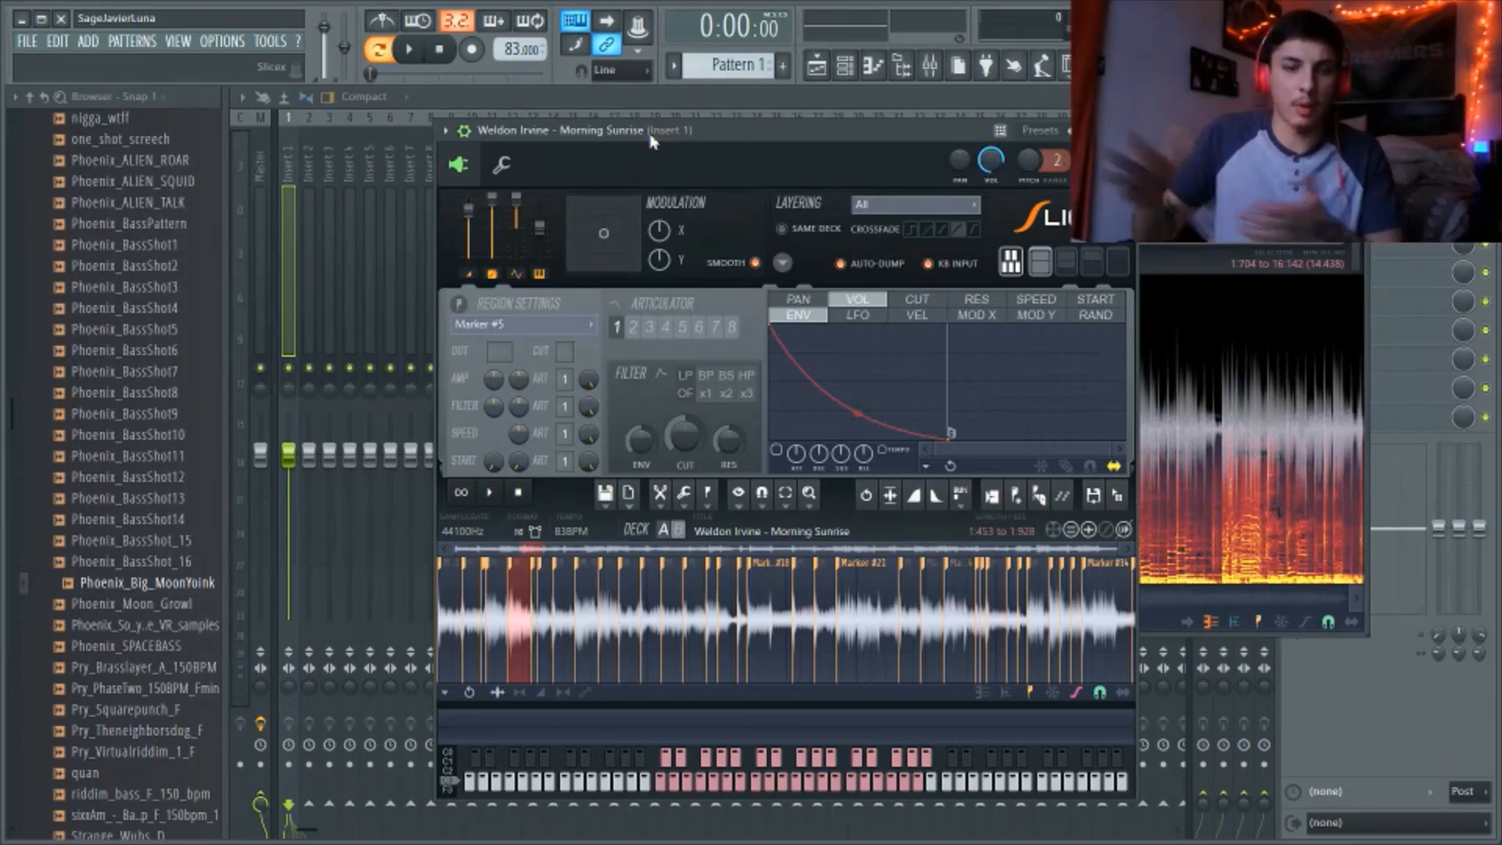
# Audition the sliced Morning Sunrise loop by playing the Slicex slices chromatically from C5 up to G5
pyautogui.press('z')
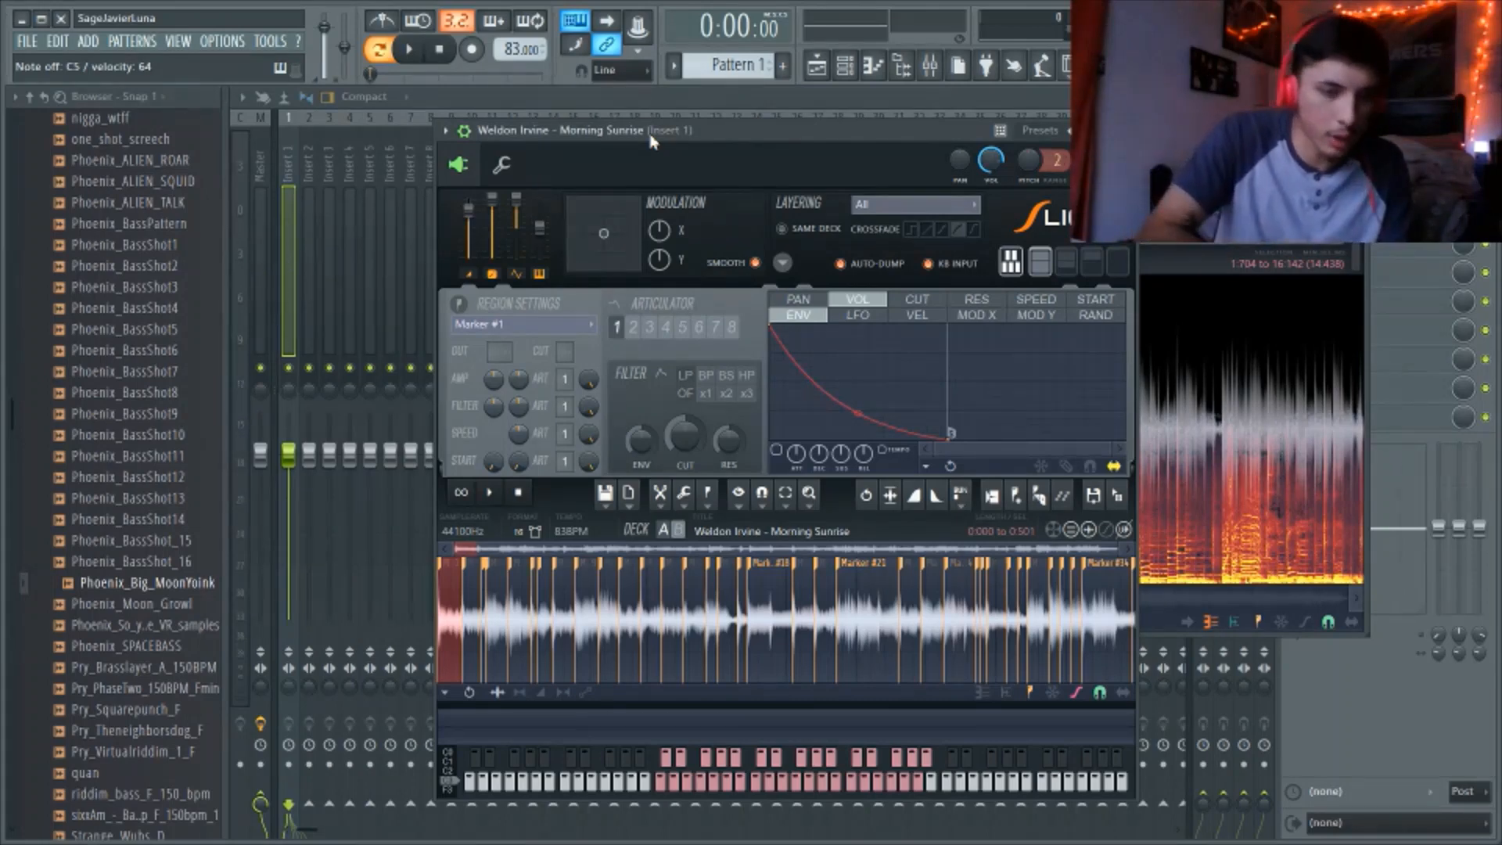
pyautogui.press('z')
pyautogui.press('s')
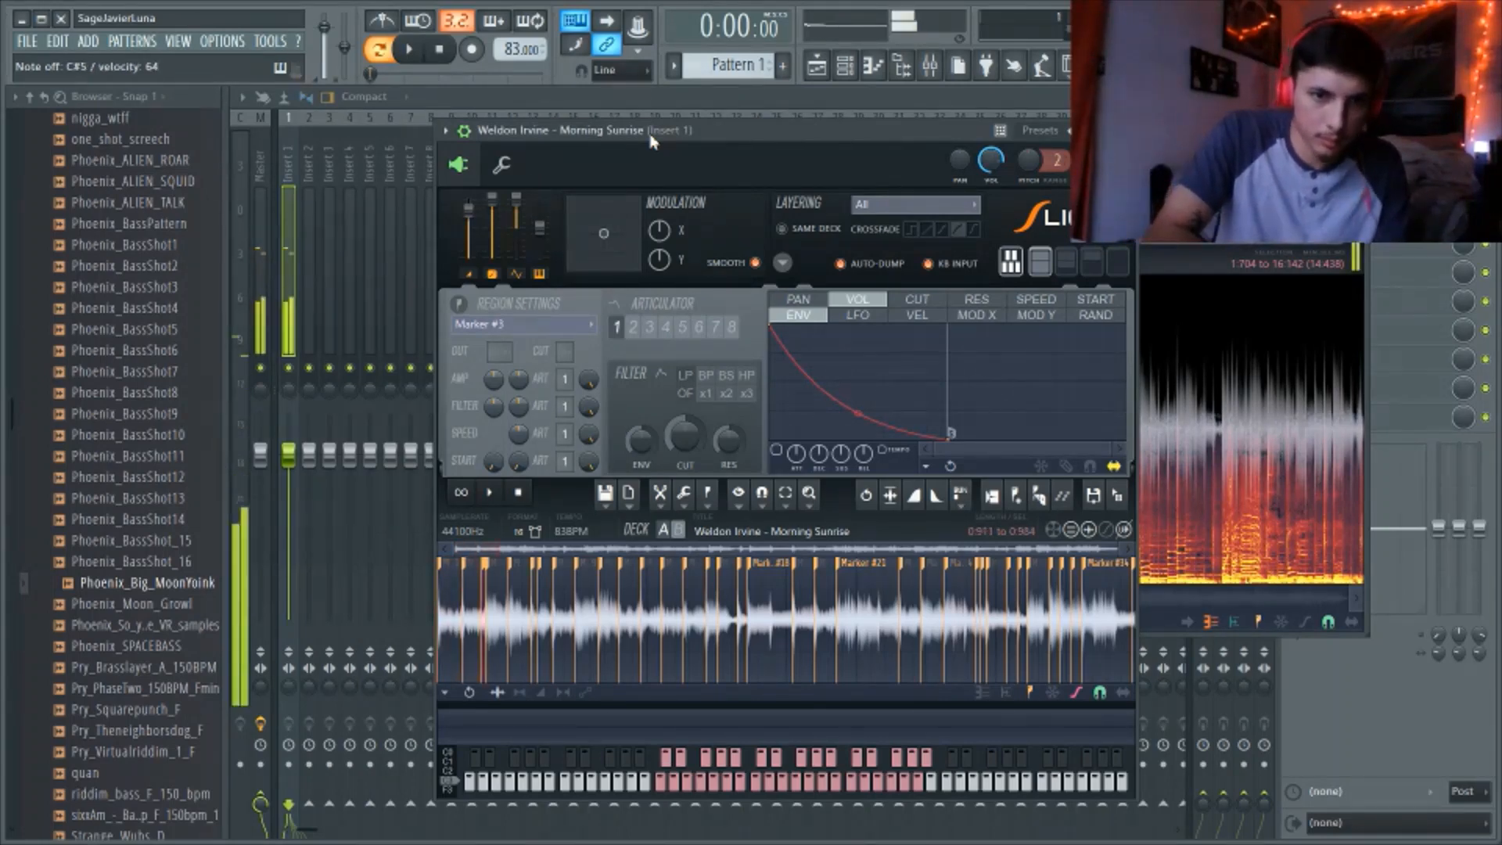
pyautogui.press('x')
pyautogui.press('d')
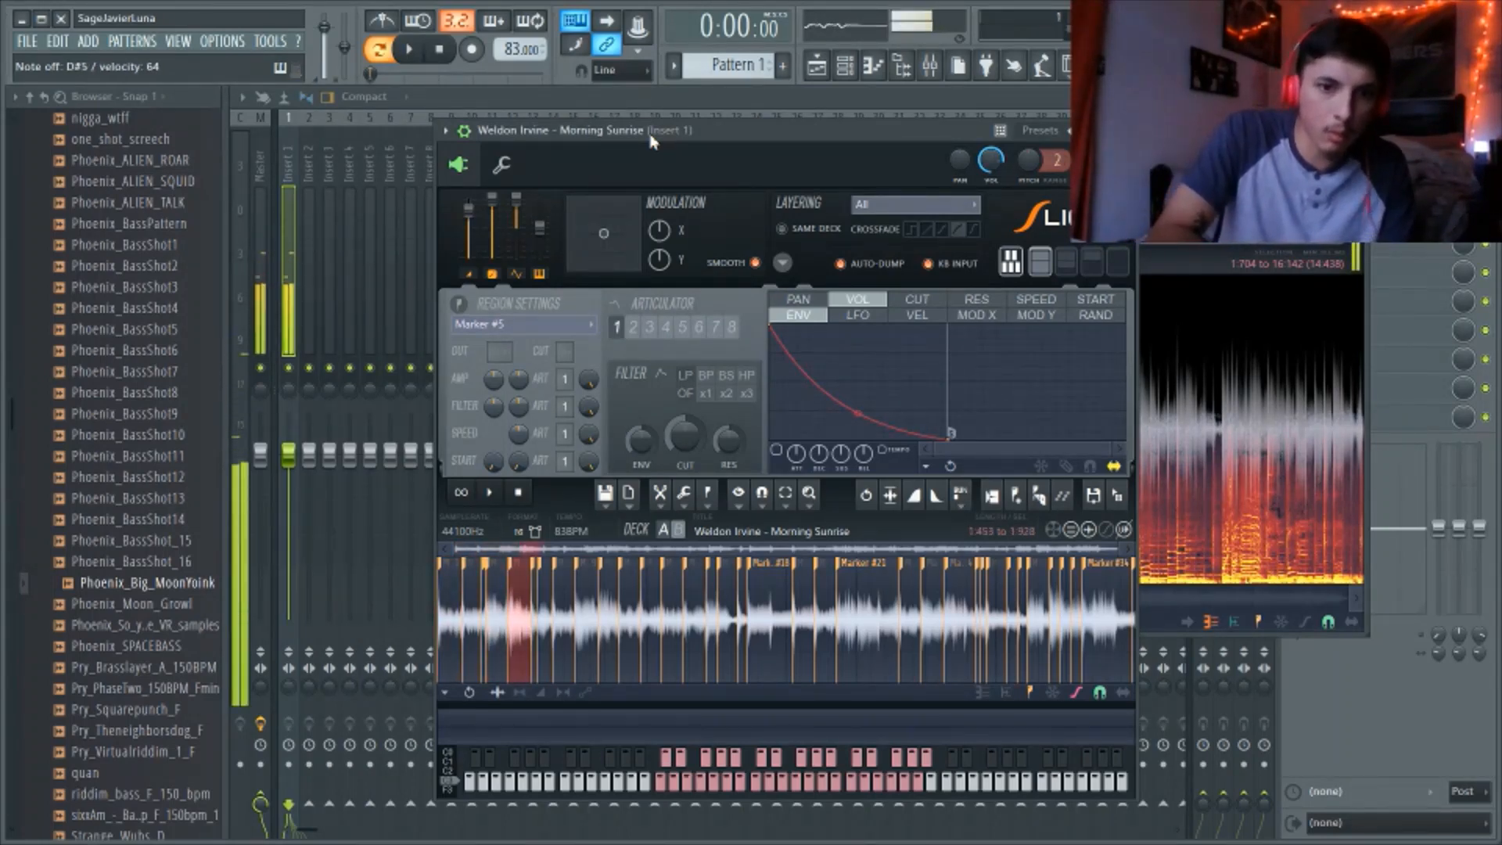
pyautogui.press('c')
pyautogui.press('v')
pyautogui.press('g')
pyautogui.press('b')
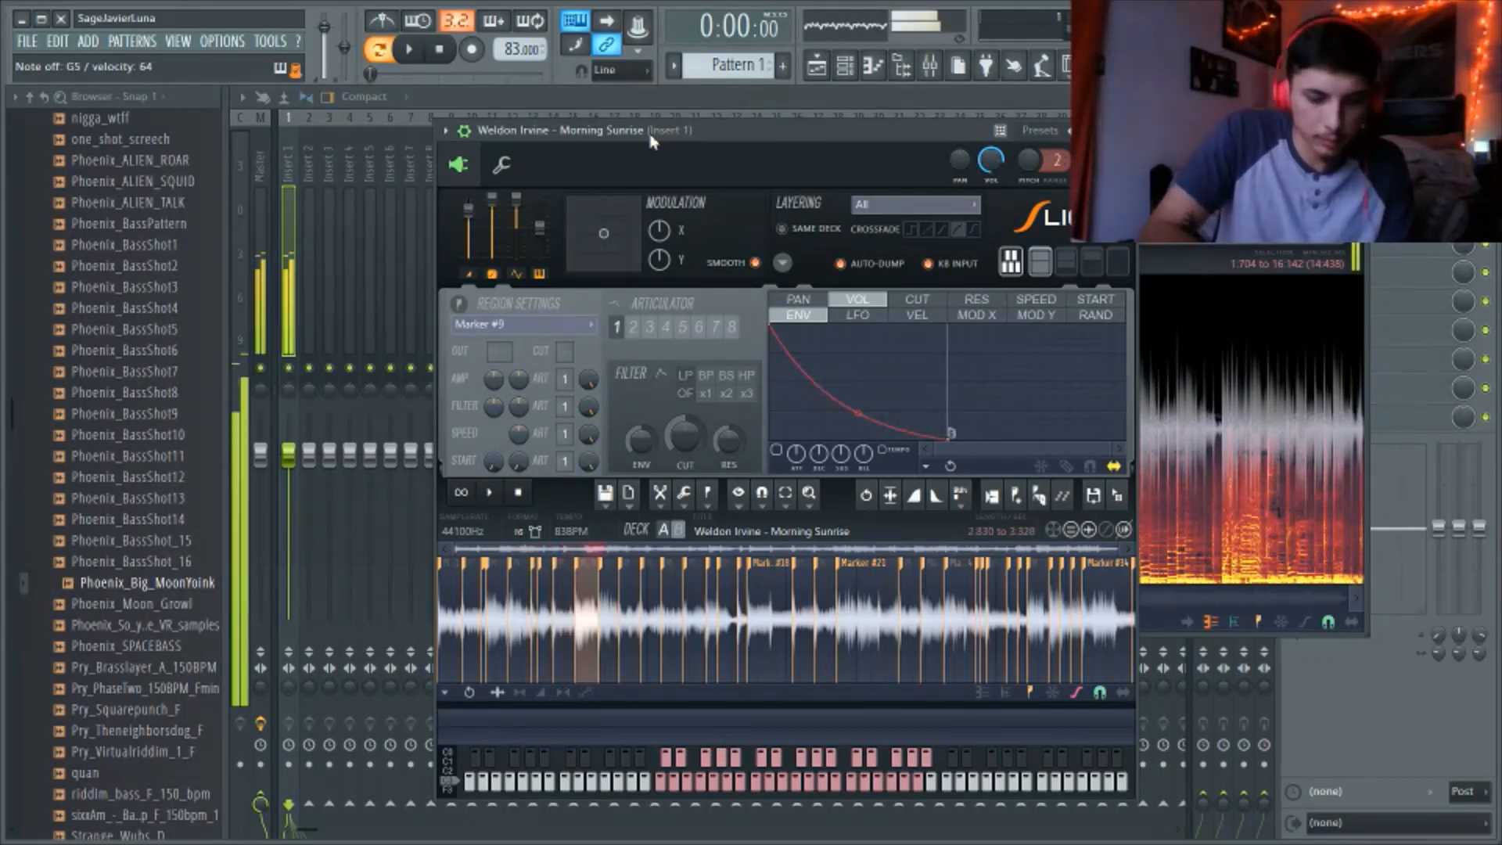
# Audition the next Slicex slices of the Morning Sunrise loop from G#5 up to D6
pyautogui.press('h')
pyautogui.press('n')
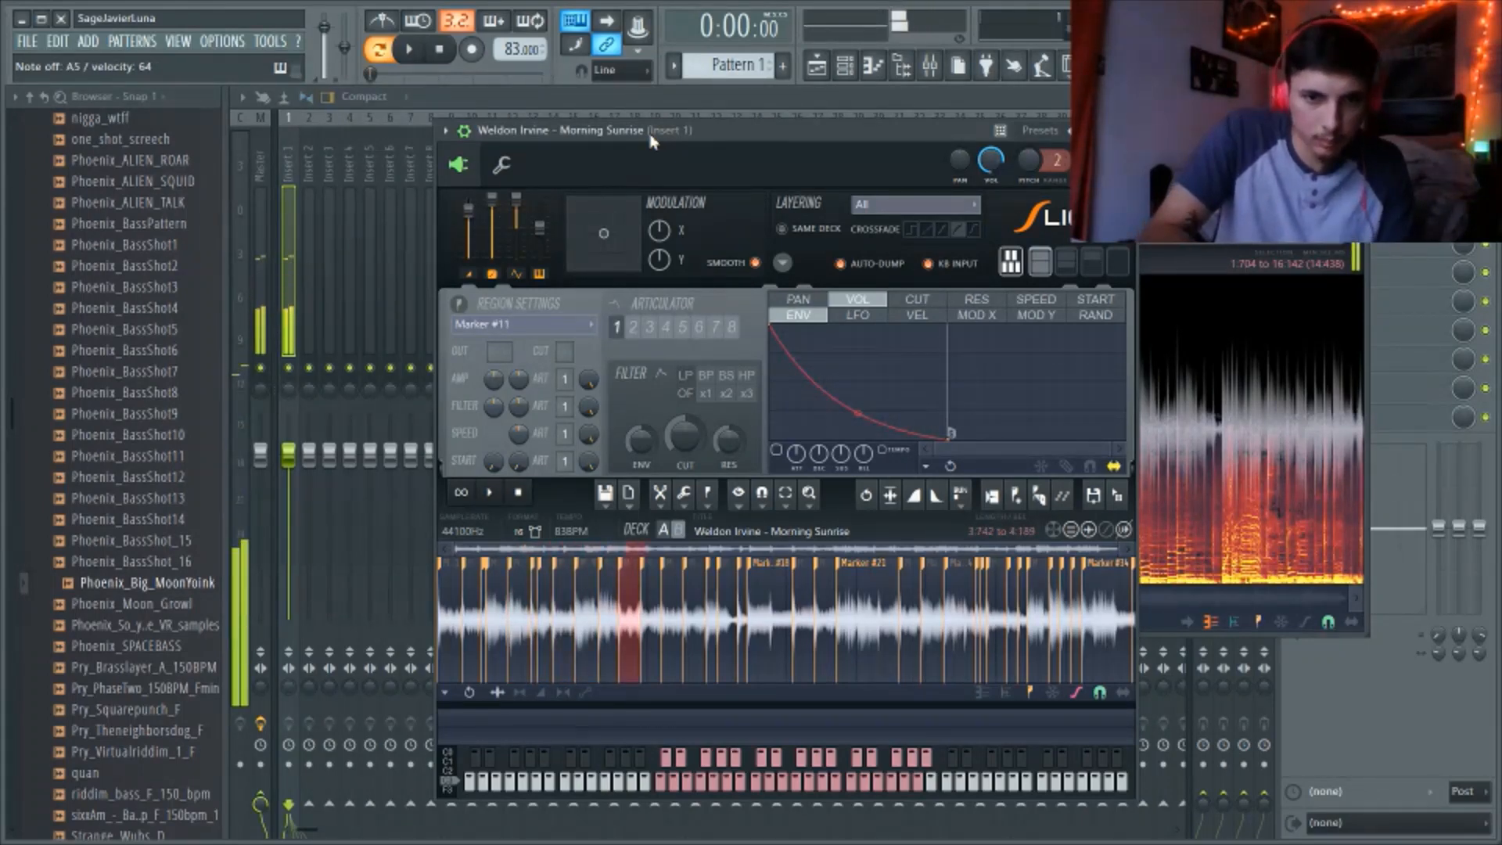
pyautogui.press('j')
pyautogui.press('m')
pyautogui.press(',')
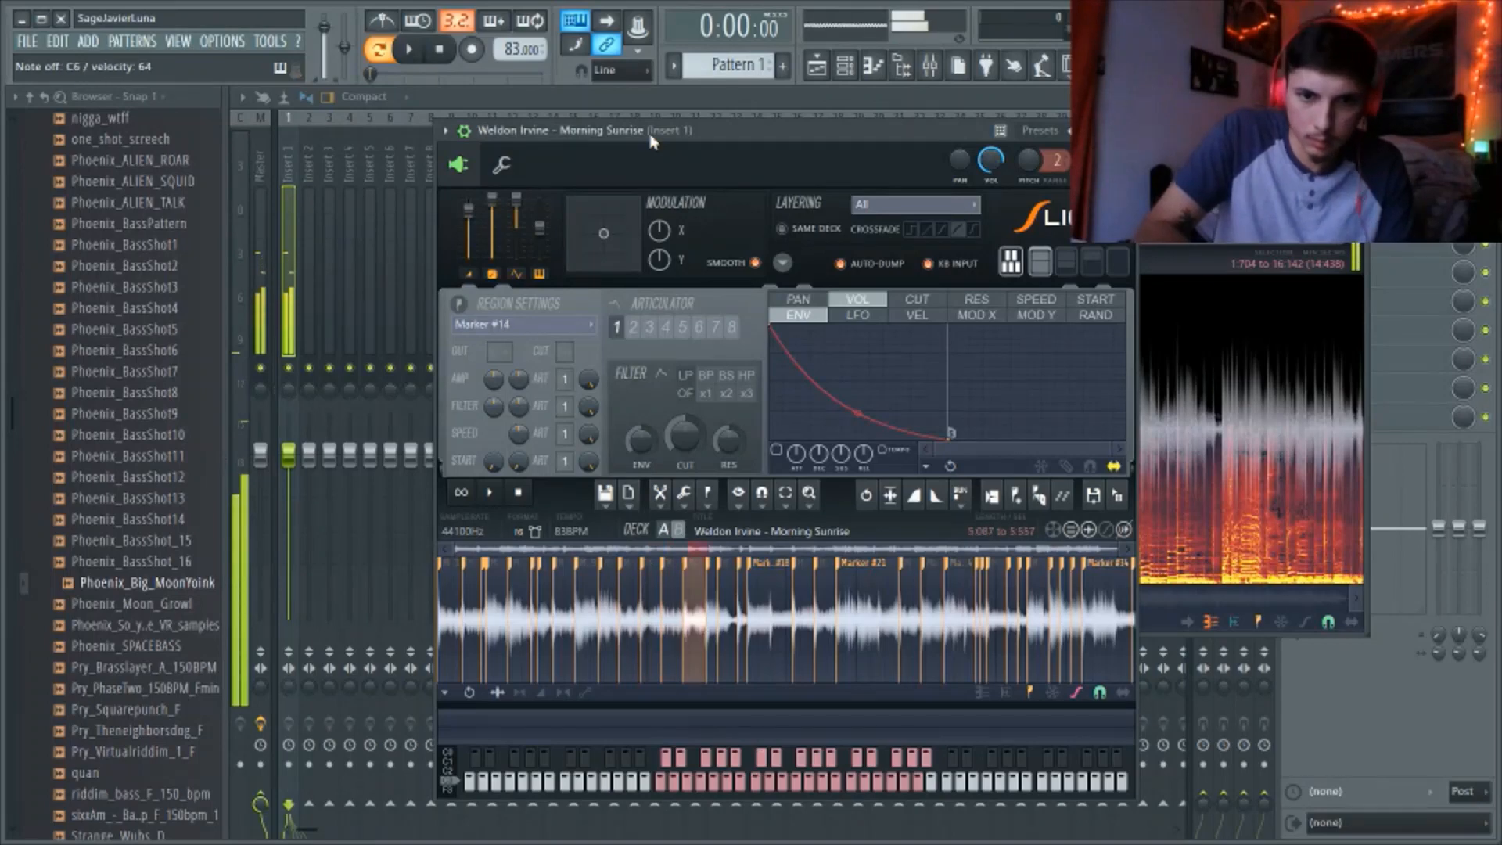
pyautogui.press('.')
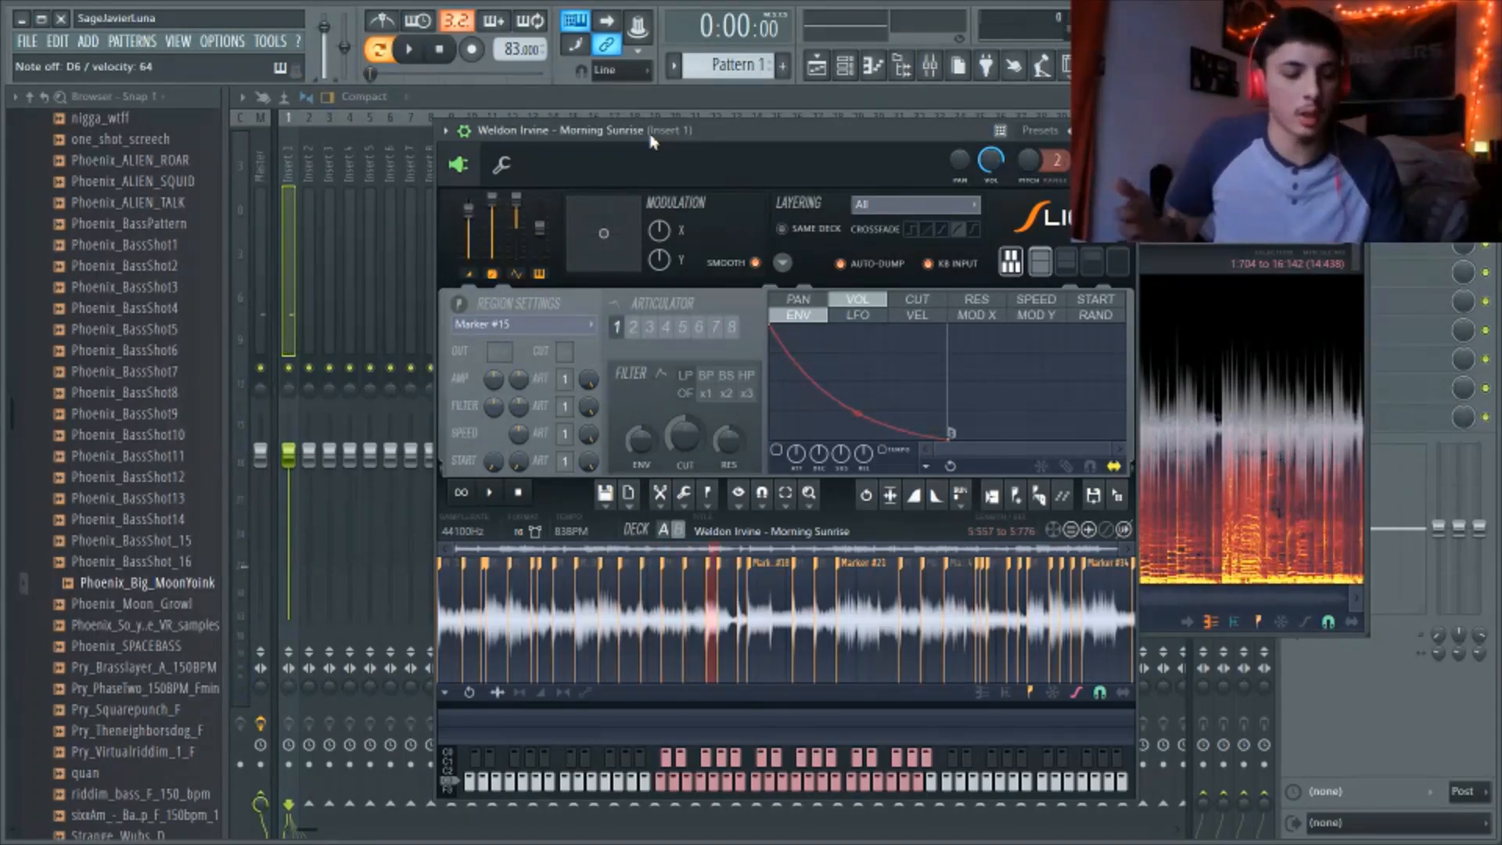
# Play the opening slices from C5 to D#5 repeatedly as a short run to test them as a chop pattern
pyautogui.press('z')
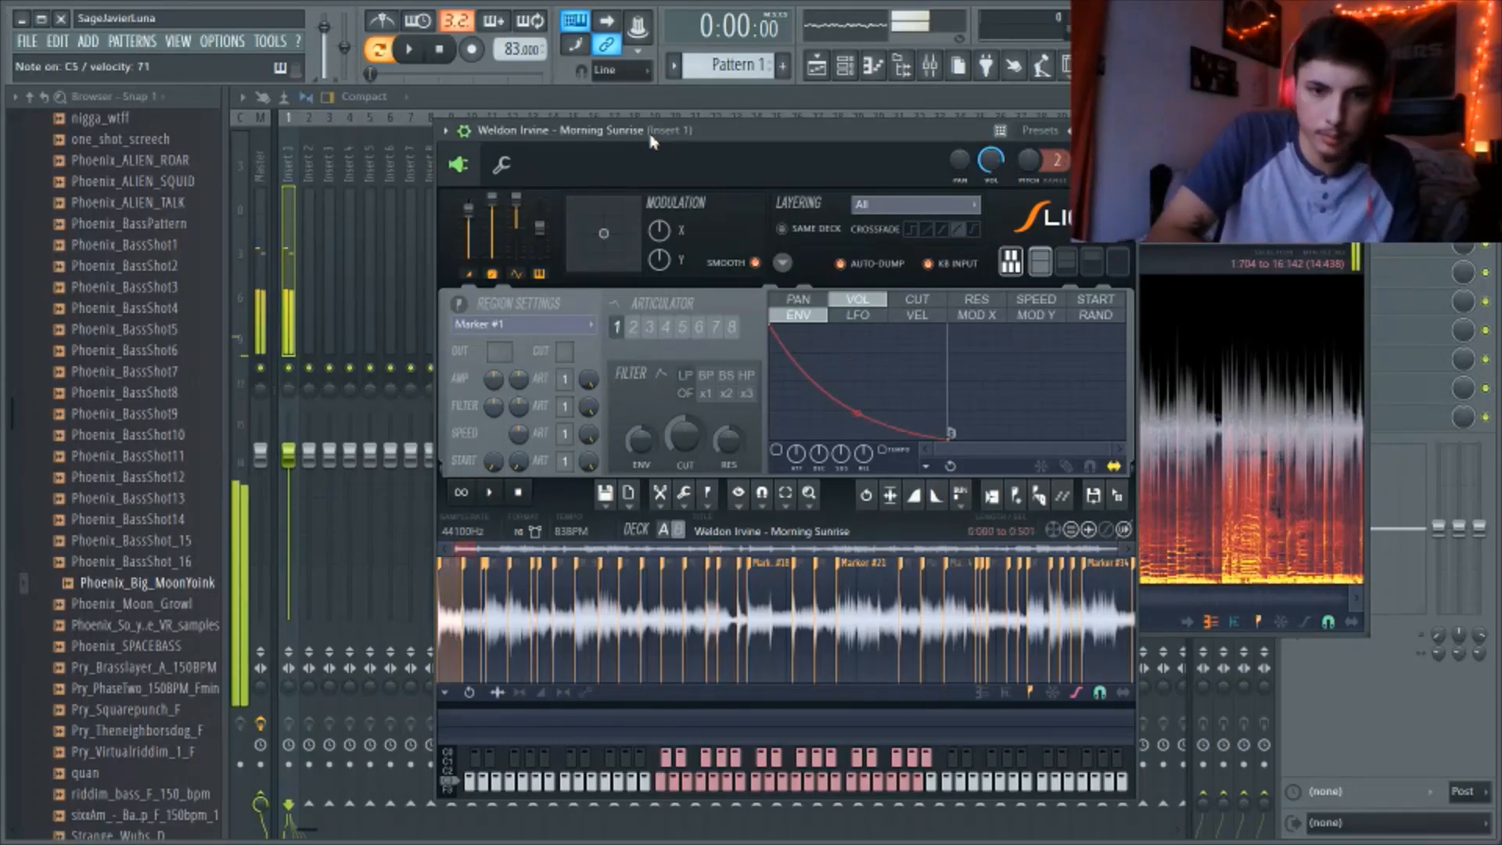
pyautogui.press('s')
pyautogui.press('x')
pyautogui.press('d')
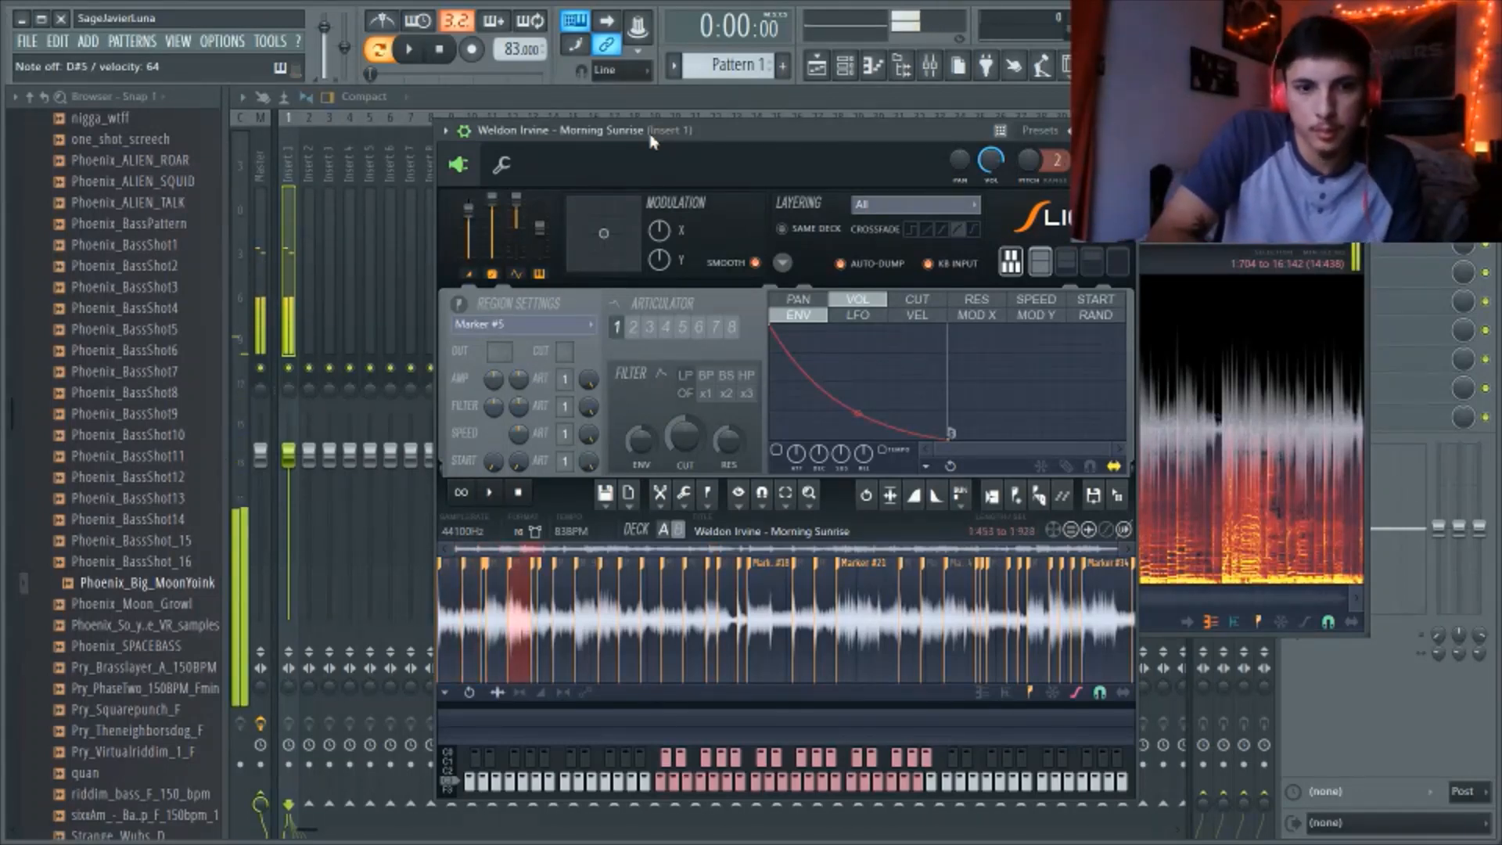
pyautogui.press('z')
pyautogui.press('s')
pyautogui.press('x')
pyautogui.press('d')
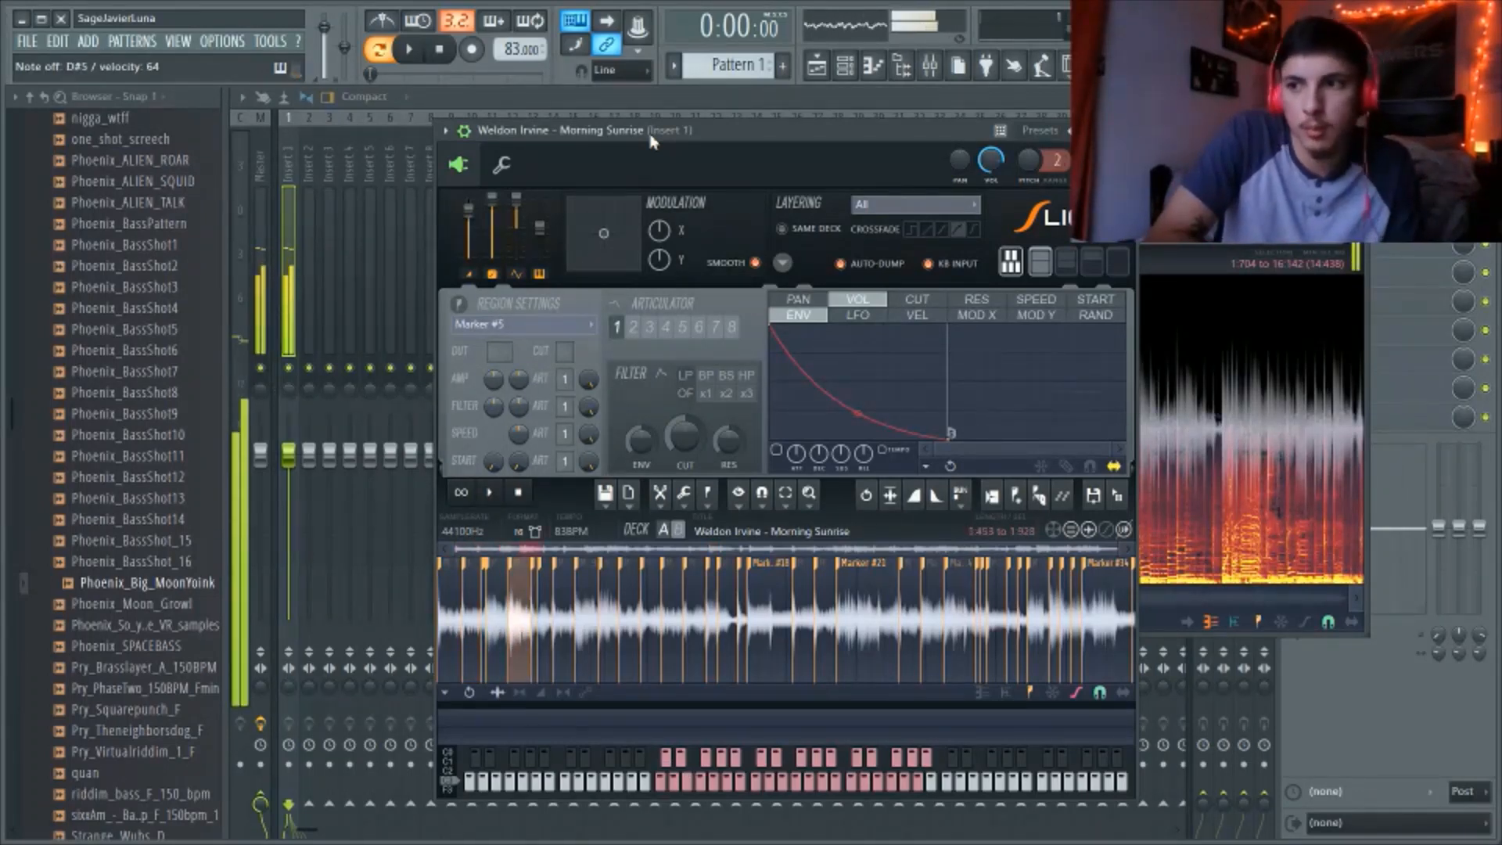
pyautogui.press('z')
pyautogui.press('s')
pyautogui.press('x')
pyautogui.press('d')
pyautogui.press('c')
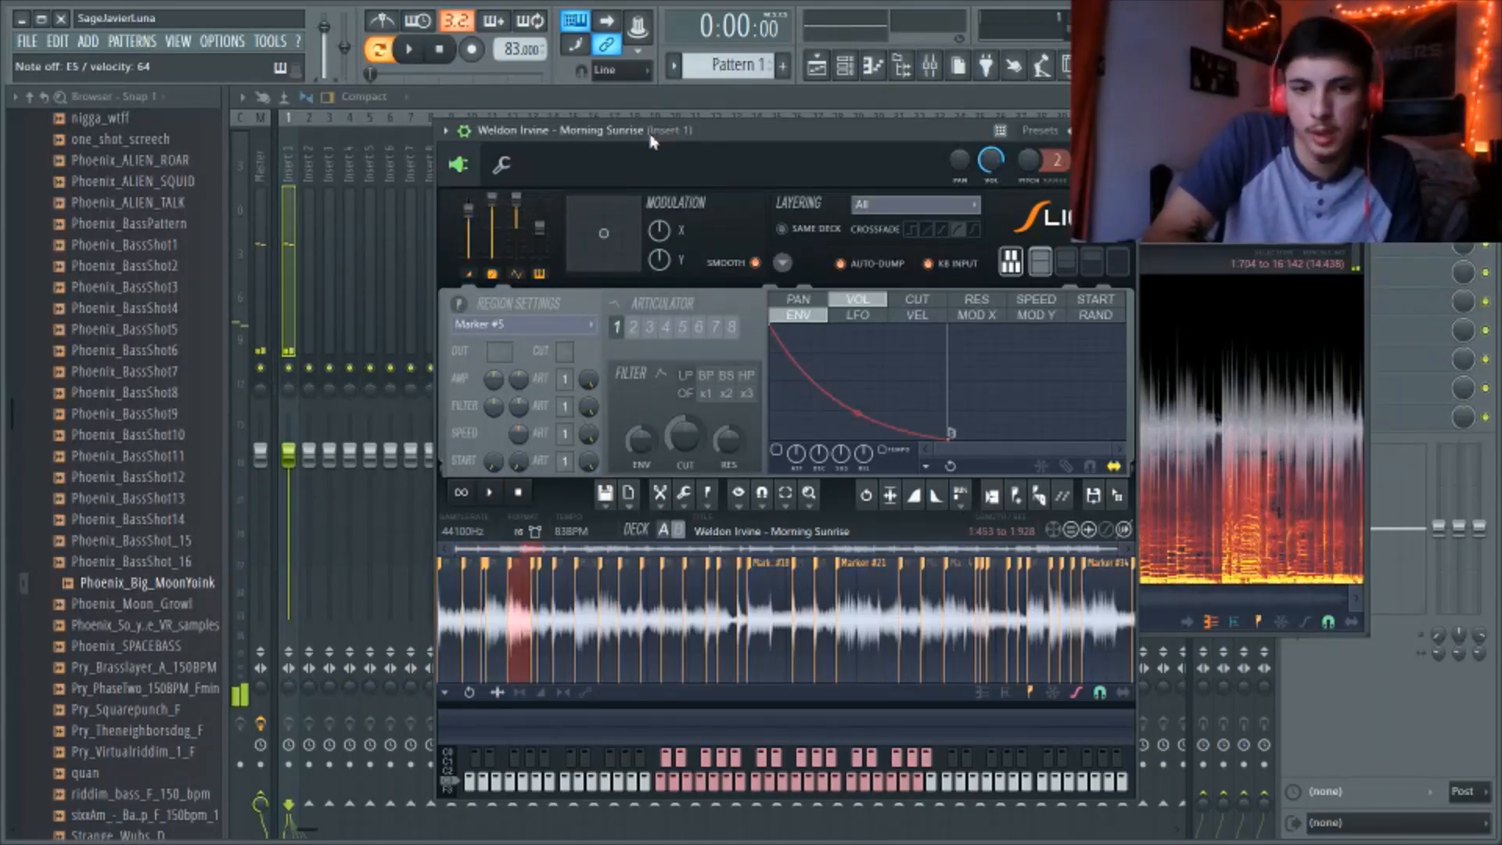
pyautogui.press('z')
pyautogui.press('s')
pyautogui.press('x')
pyautogui.press('d')
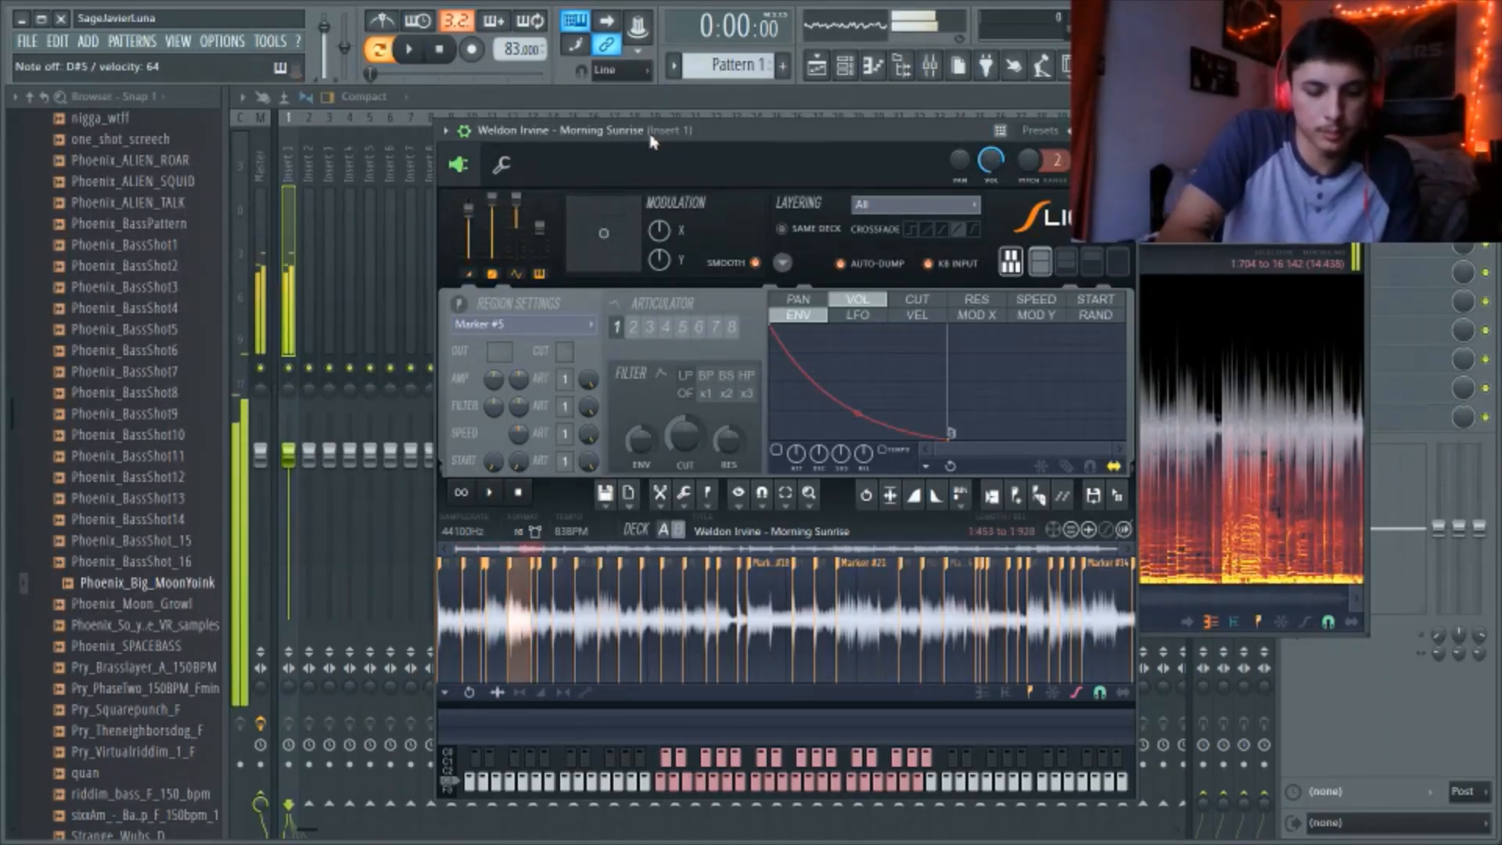
# Improvise a chop sequence mixing the early C5 to E5 slices with the F#5 to A#5 slices
pyautogui.press('b')
pyautogui.press('h')
pyautogui.press('z')
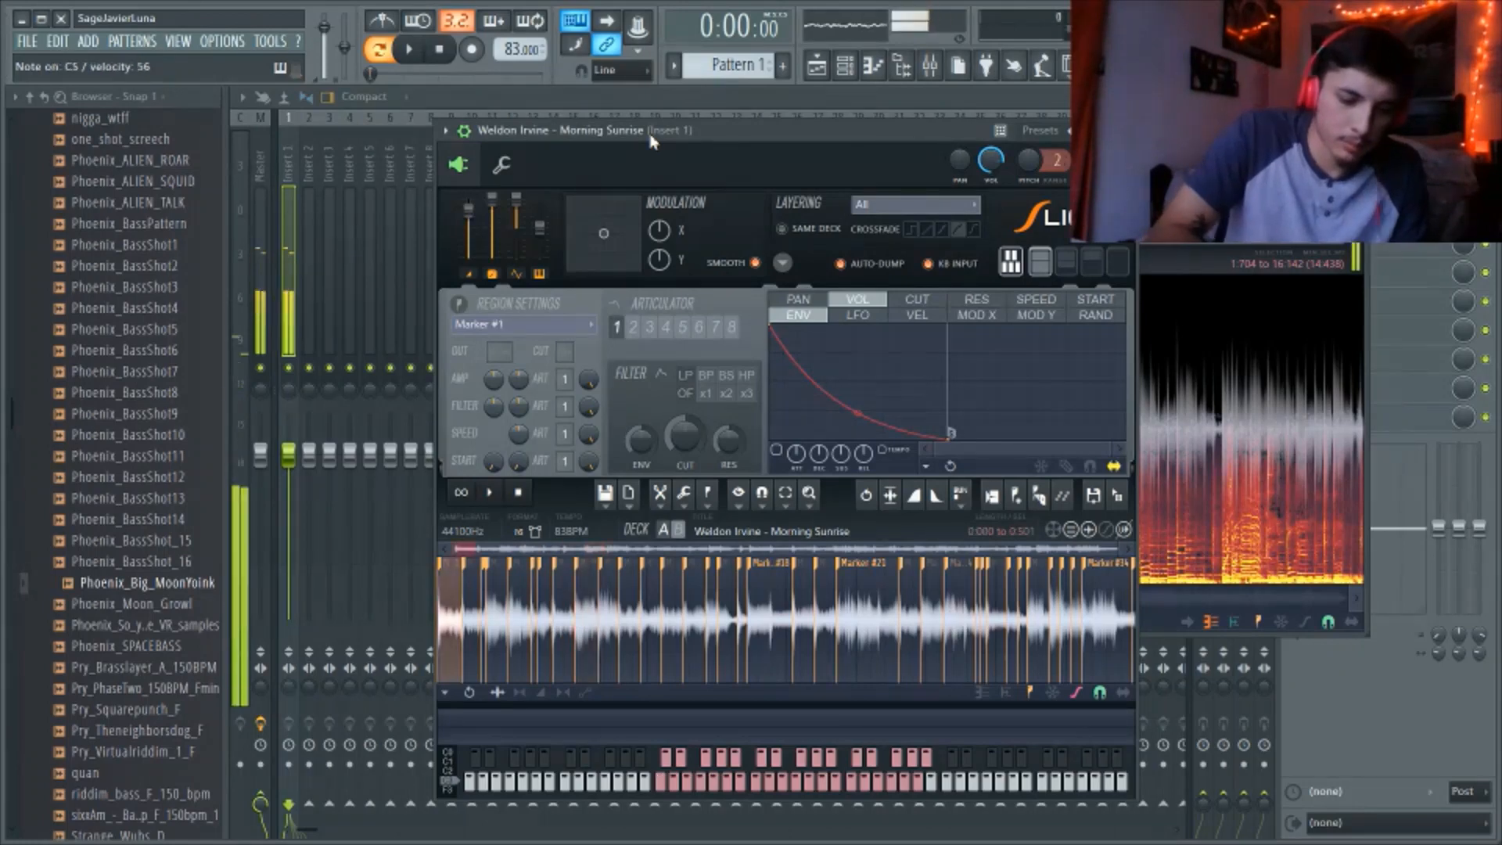
pyautogui.press('d')
pyautogui.press('c')
pyautogui.press('h')
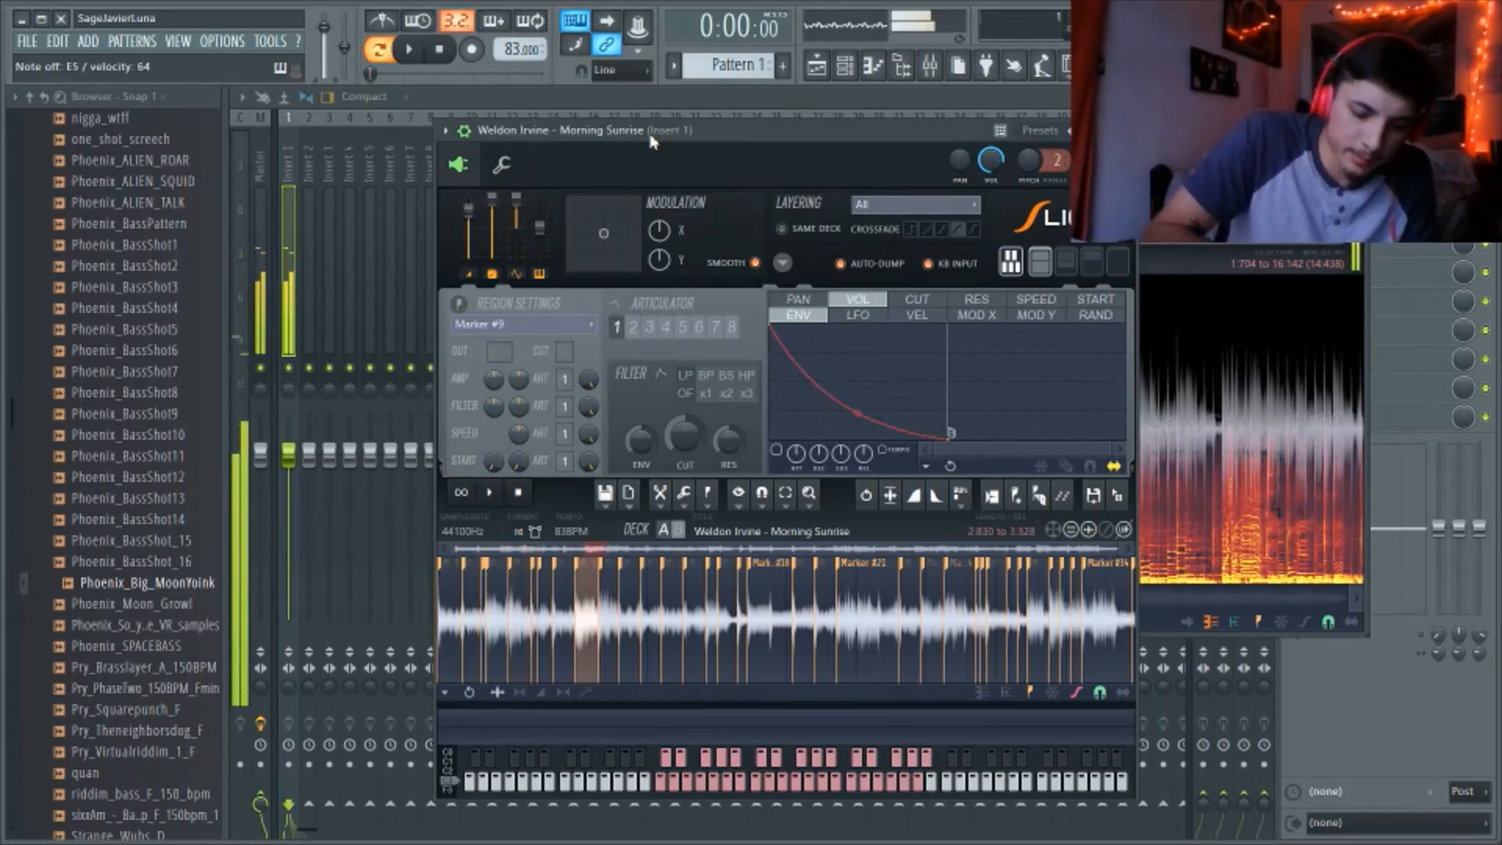
pyautogui.press('j')
pyautogui.press('h')
pyautogui.press('z')
pyautogui.press('x')
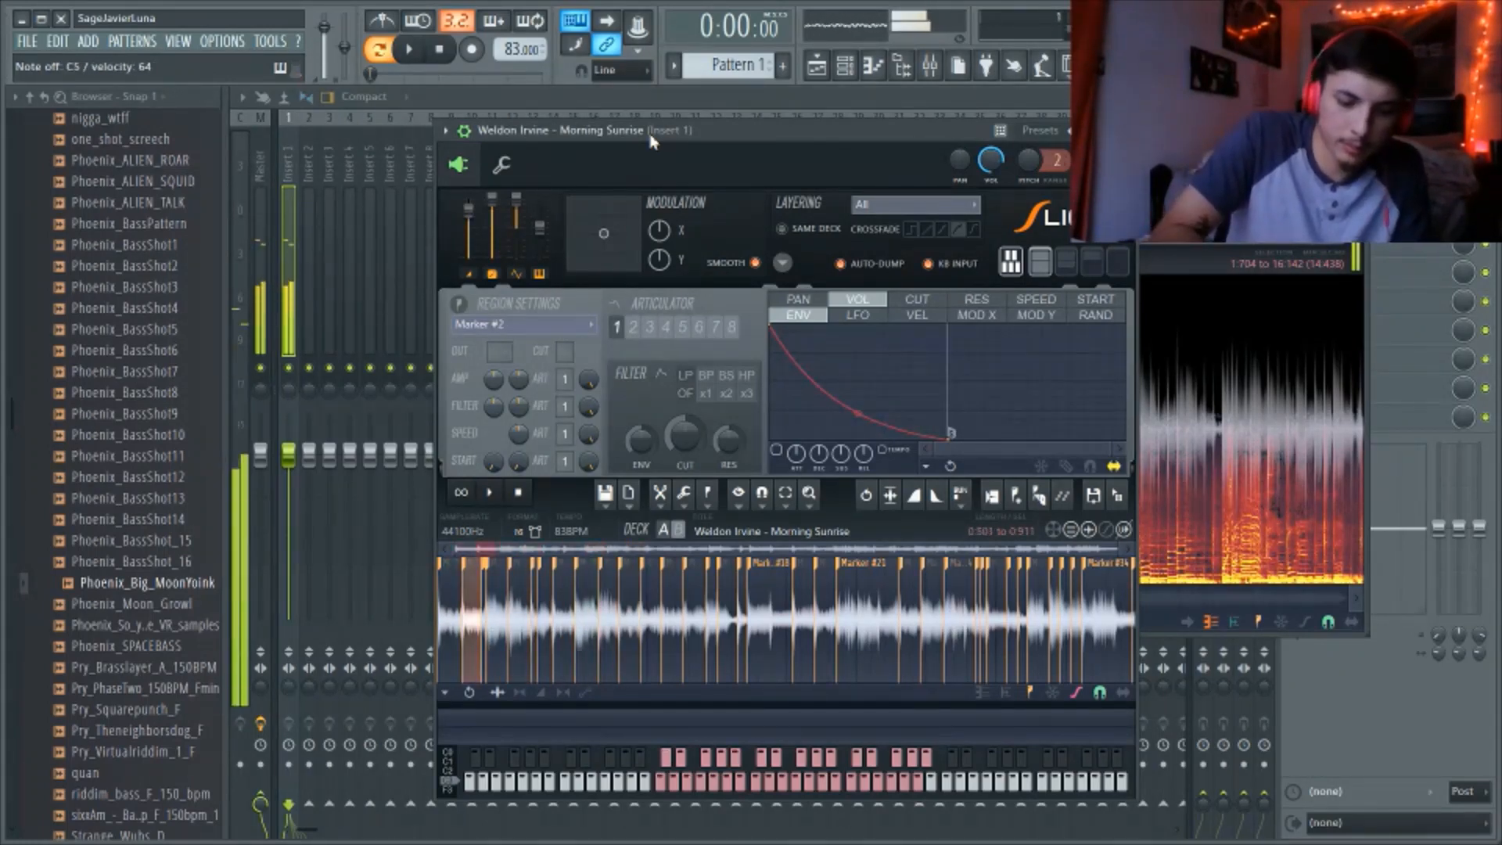
pyautogui.press('d')
pyautogui.press('g')
pyautogui.press('h')
pyautogui.press('j')
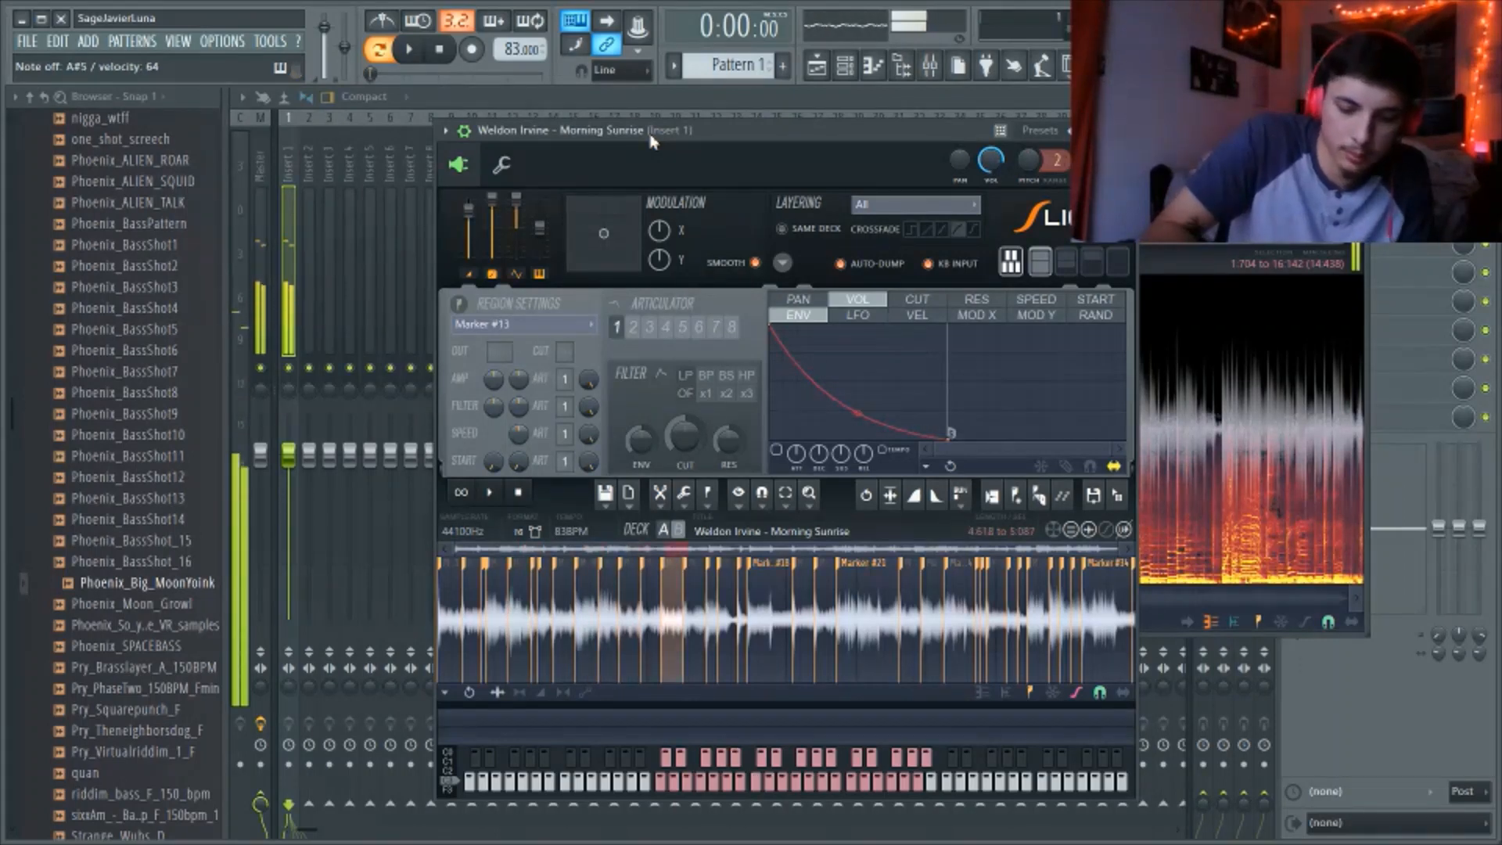
# Rehearse the C5, C#5, D5, D#5 slice run several times in a steady rhythm
pyautogui.press('z')
pyautogui.press('s')
pyautogui.press('x')
pyautogui.press('d')
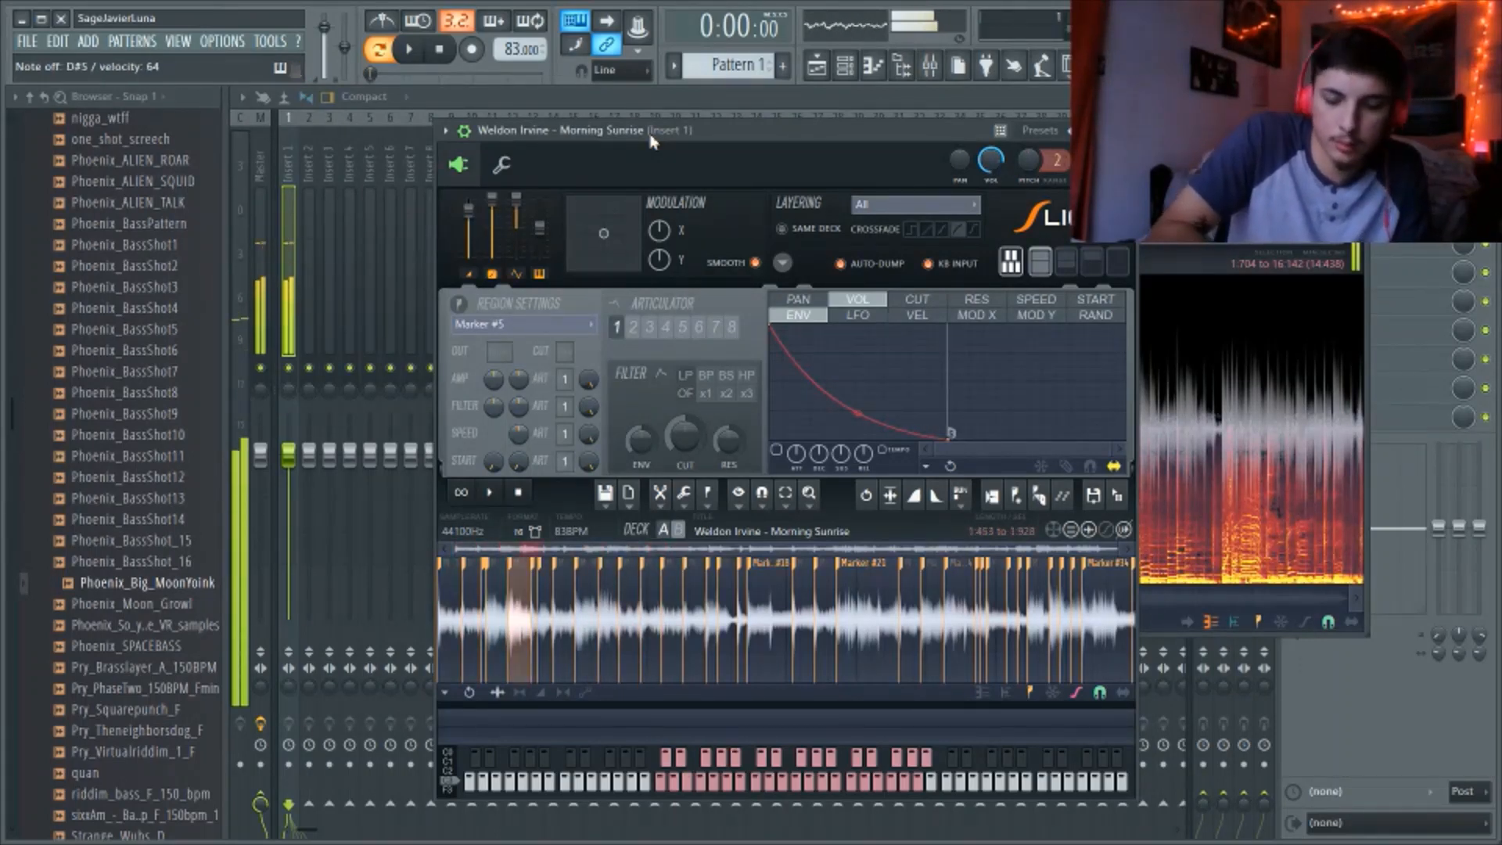
pyautogui.press('s')
pyautogui.press('z')
pyautogui.press('s')
pyautogui.press('x')
pyautogui.press('d')
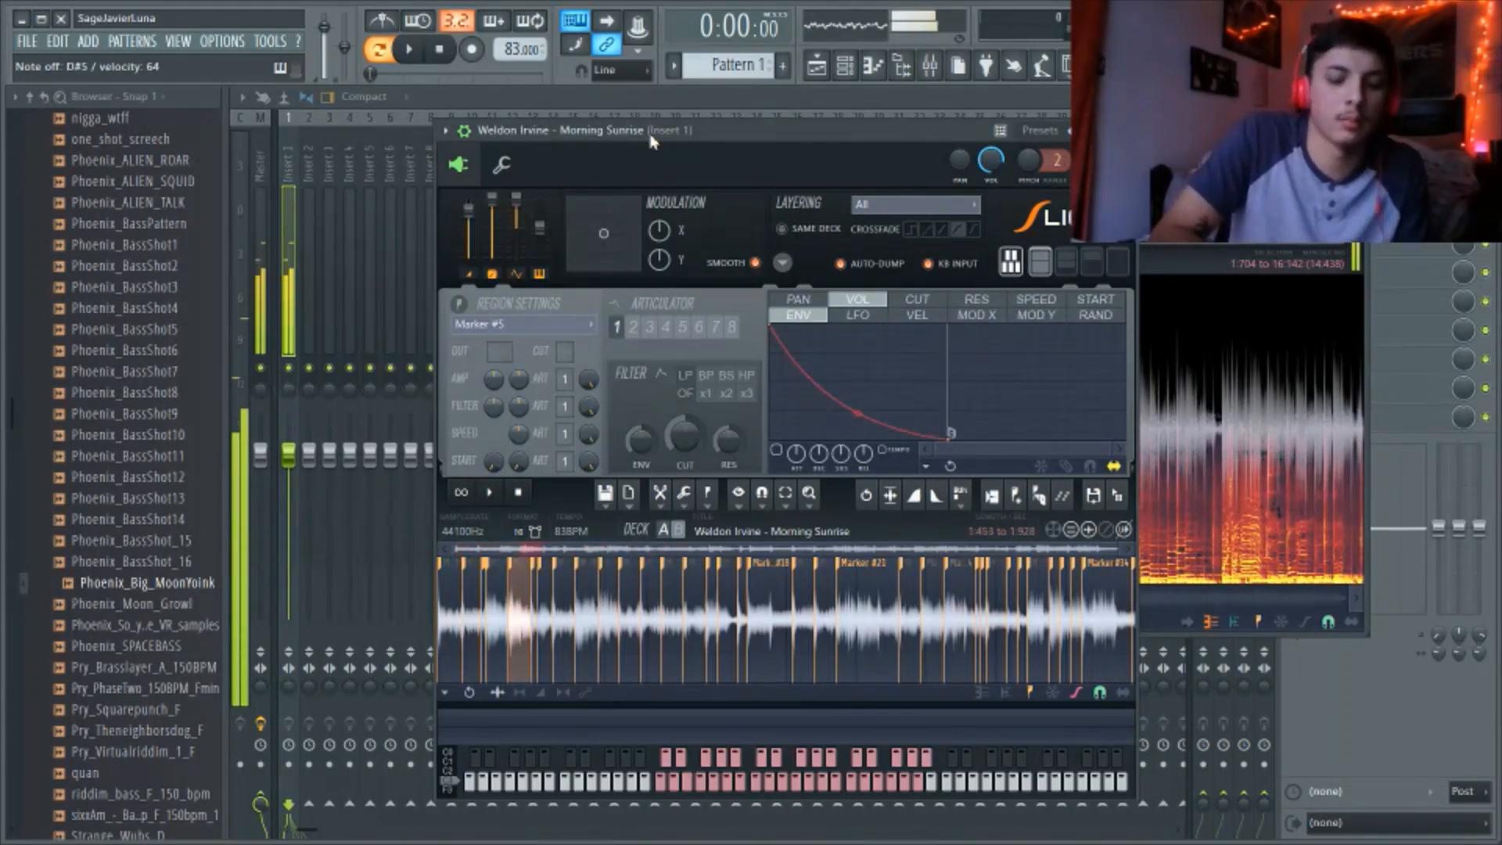
pyautogui.press('z')
pyautogui.press('s')
pyautogui.press('x')
pyautogui.press('d')
pyautogui.press('z')
pyautogui.press('s')
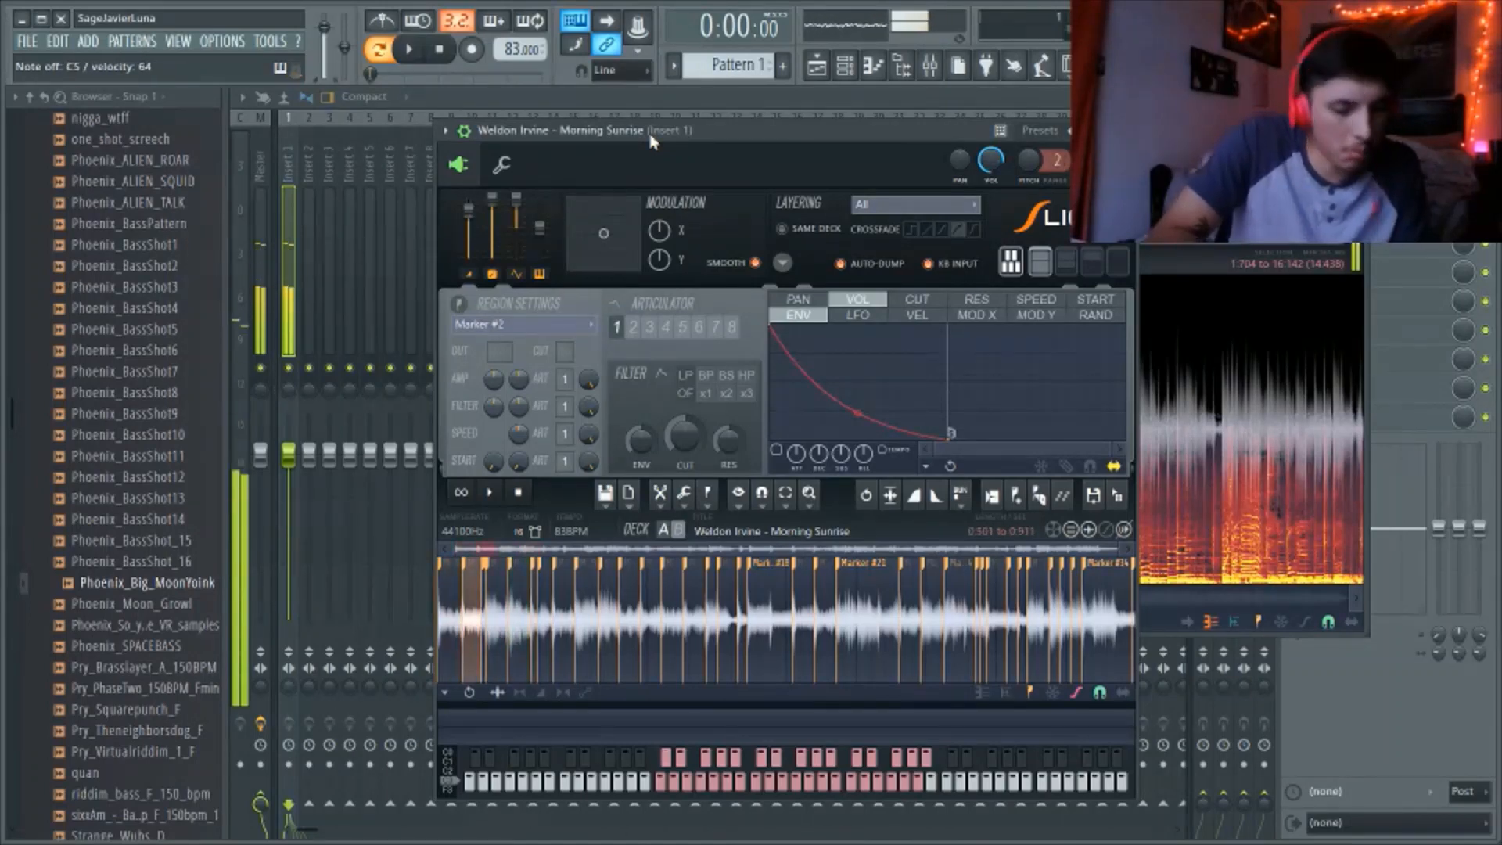
# Try a variation alternating the G#5 and A5 slices before returning to C5, D5 and D#5
pyautogui.press('x')
pyautogui.press('h')
pyautogui.press('n')
pyautogui.press('h')
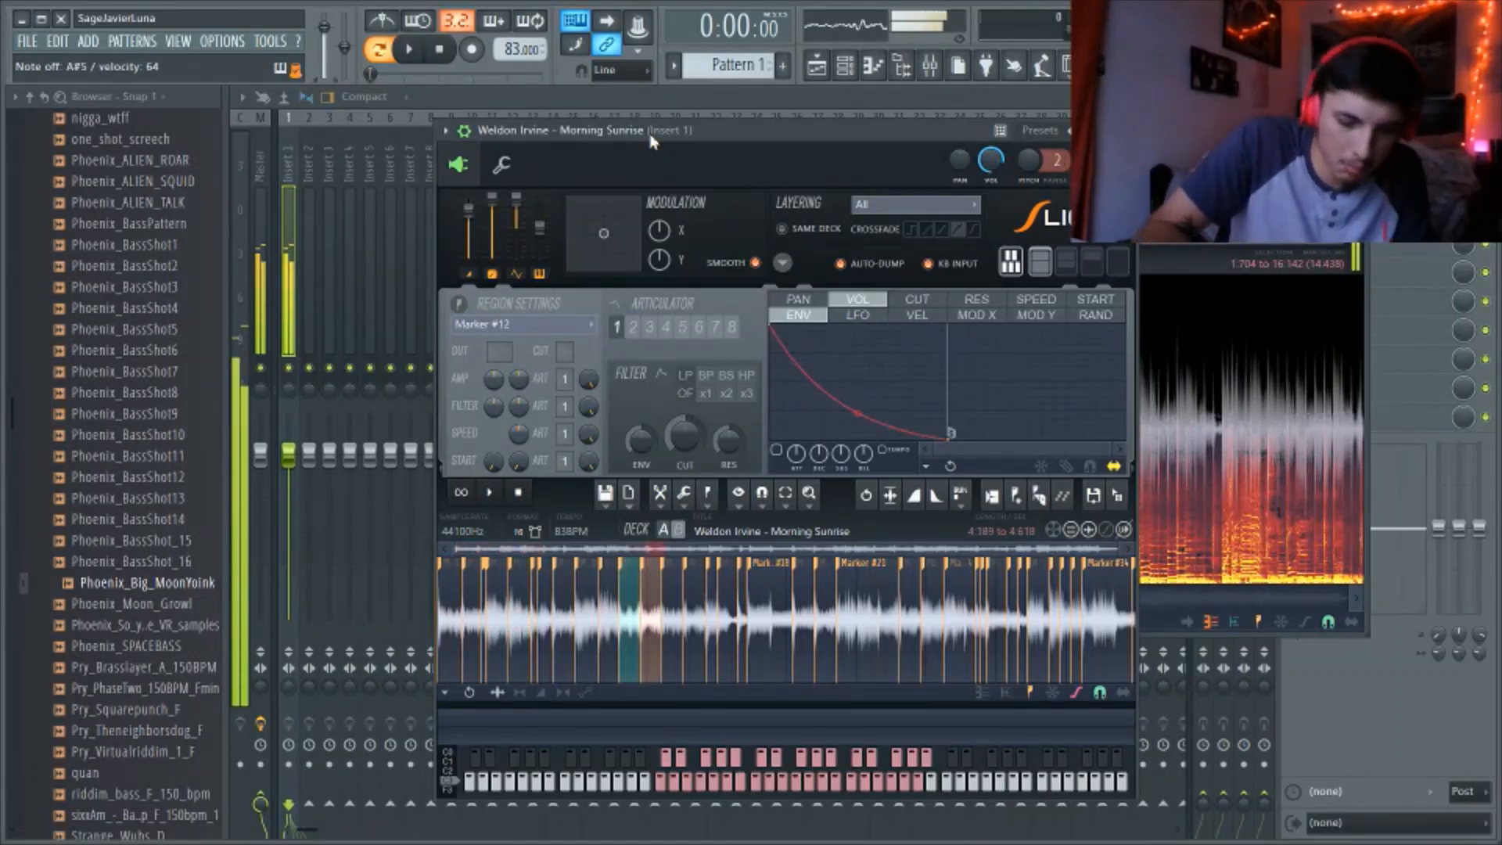
pyautogui.press('z')
pyautogui.press('x')
pyautogui.press('d')
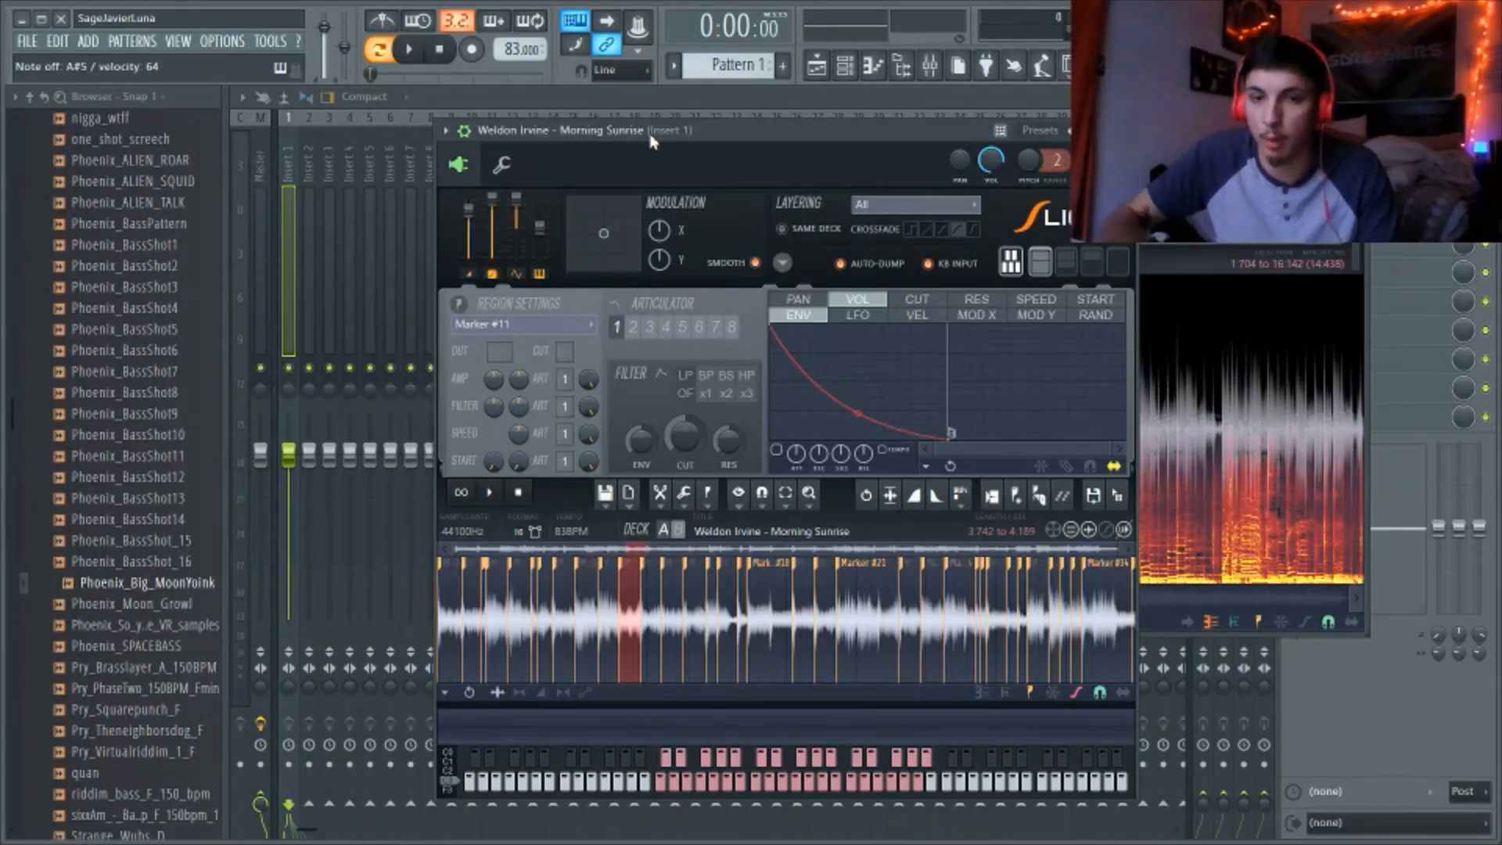
# Open the Slicex piano roll, place a Marker #1 note at the start of bar 1 and play it back
pyautogui.press('F7')
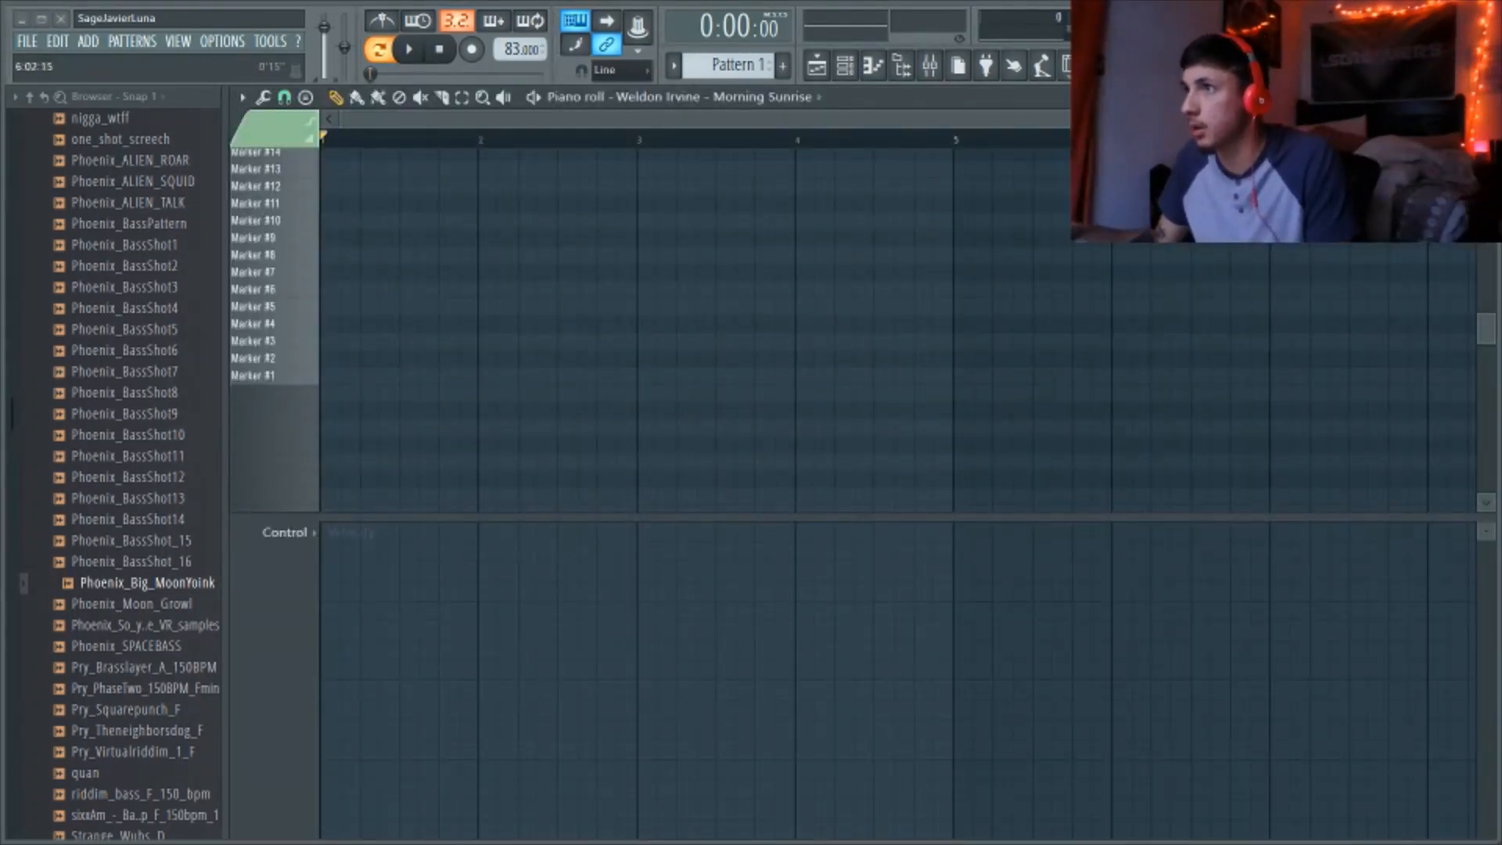
pyautogui.scroll(5, 714, 352)
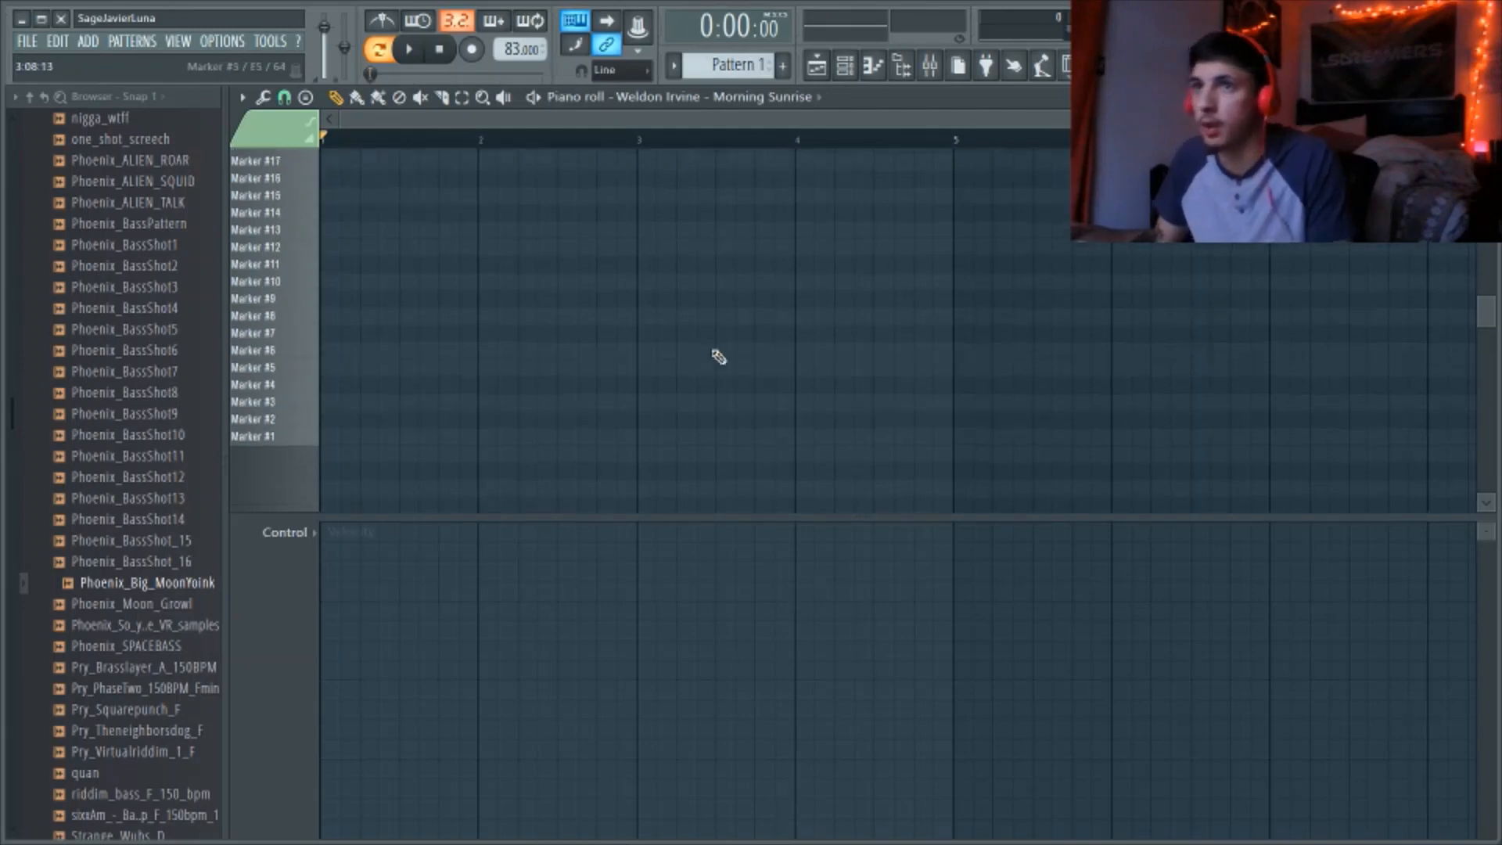
pyautogui.scroll(-4, 735, 307)
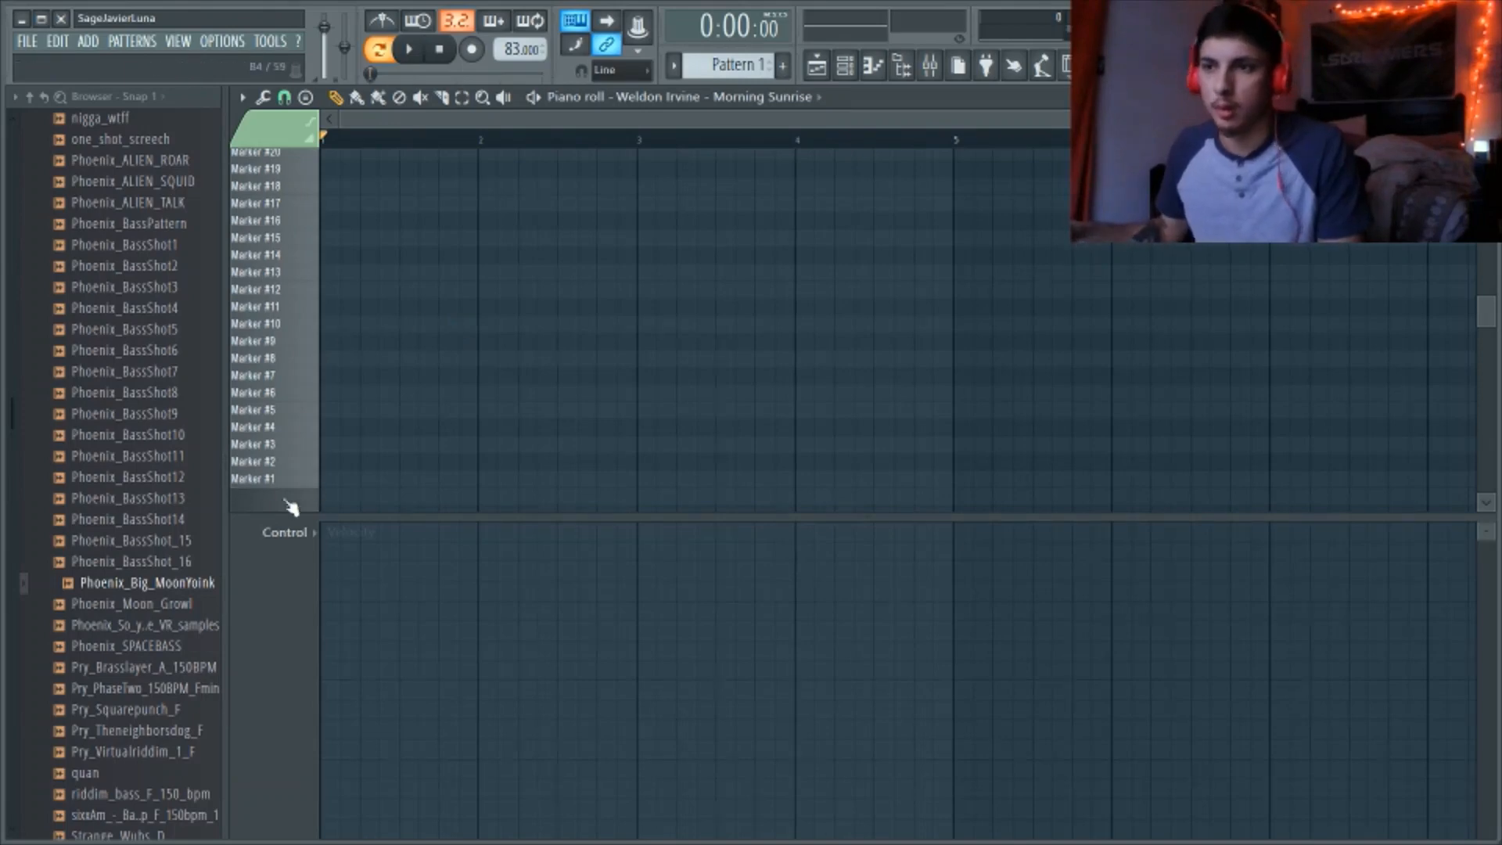
pyautogui.click(332, 478)
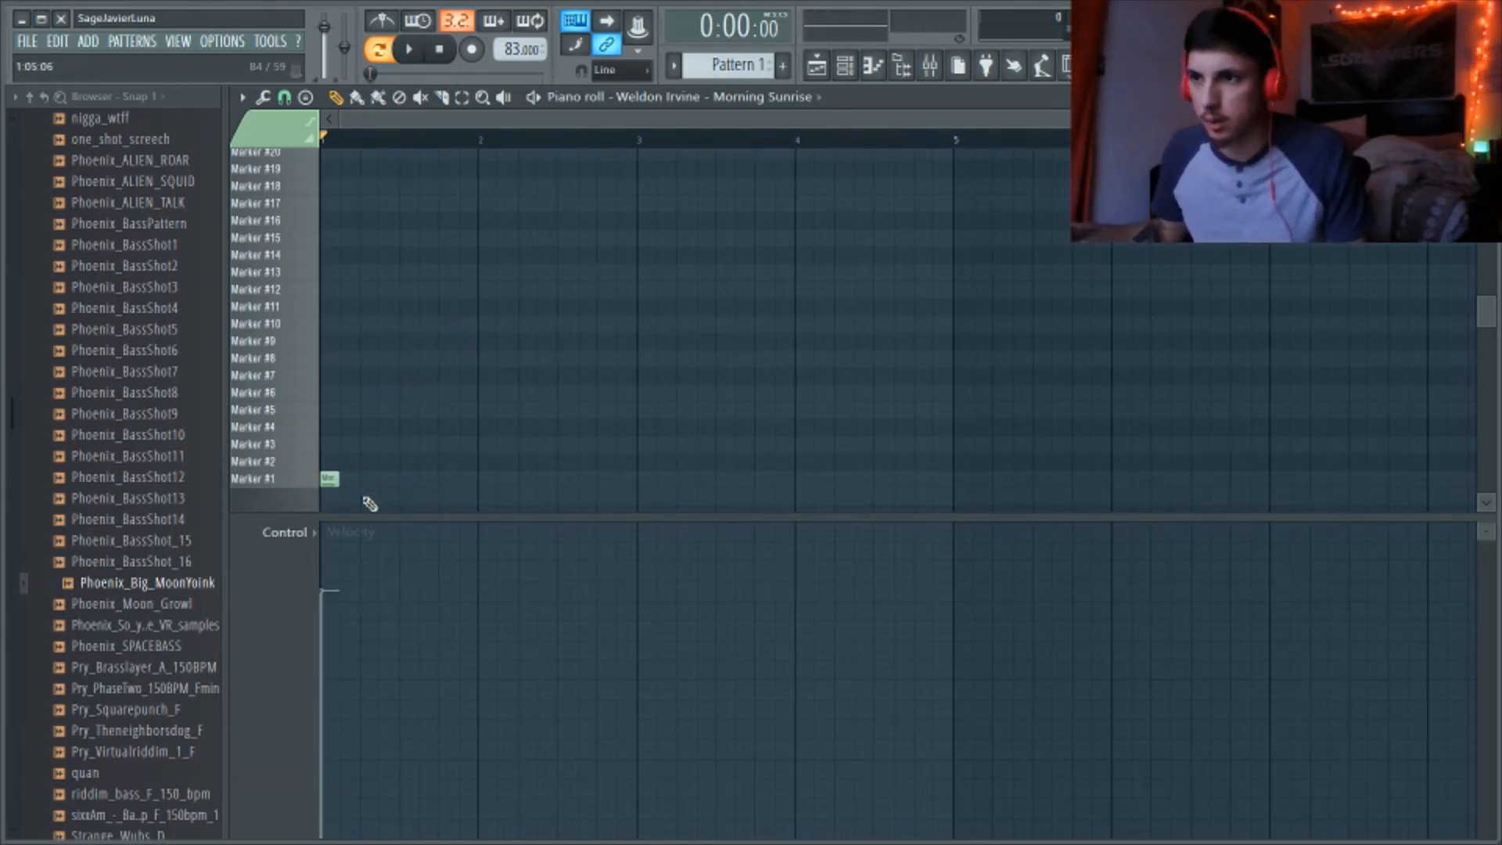
pyautogui.click(409, 49)
pyautogui.click(440, 50)
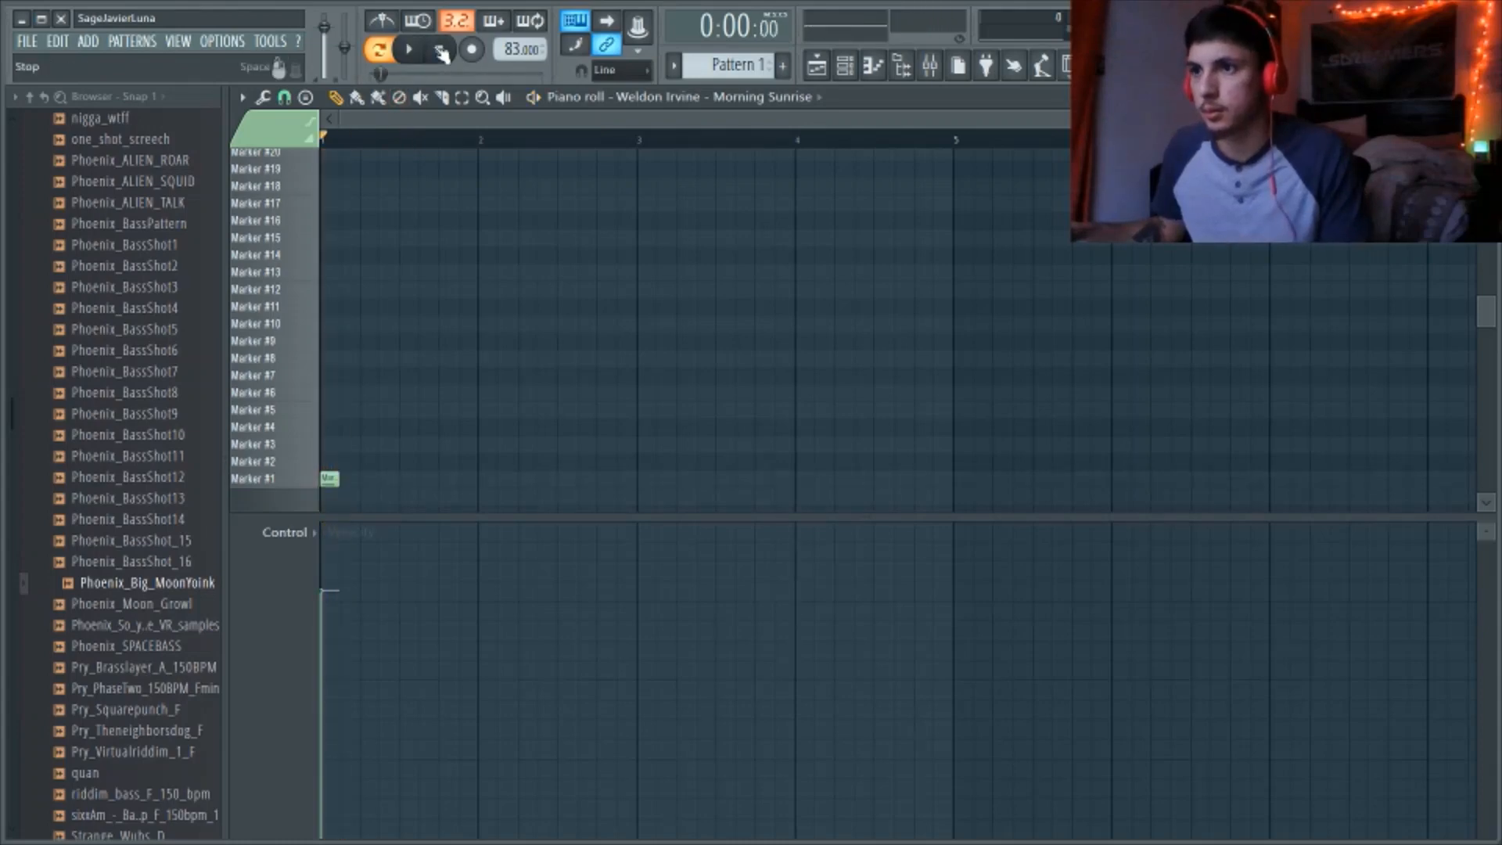
# Add a two-step Marker #2 note directly after the Marker #1 note and play the pattern back
pyautogui.click(349, 462)
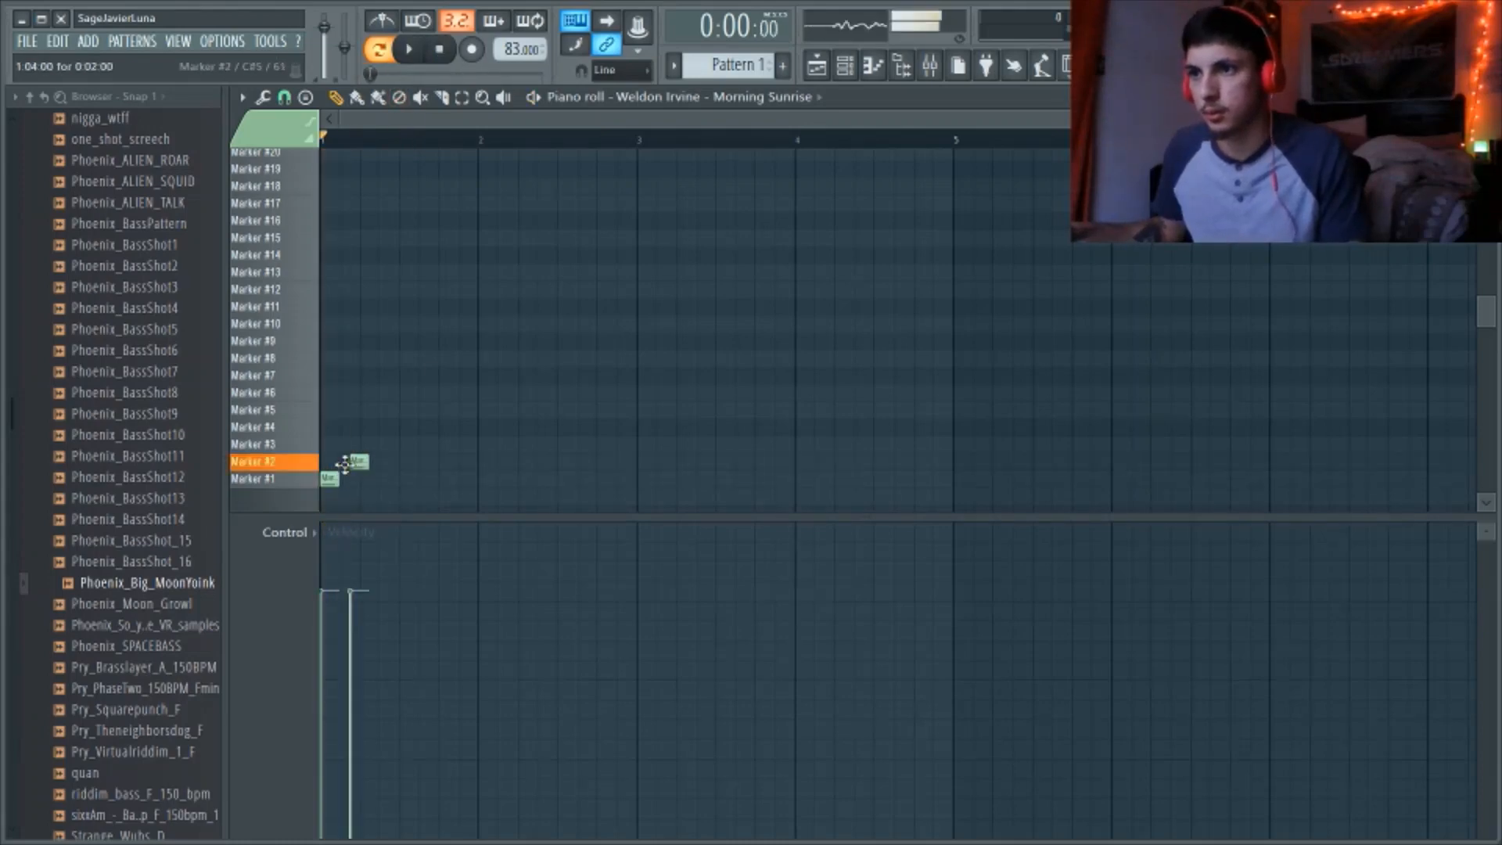
pyautogui.click(405, 59)
pyautogui.click(447, 58)
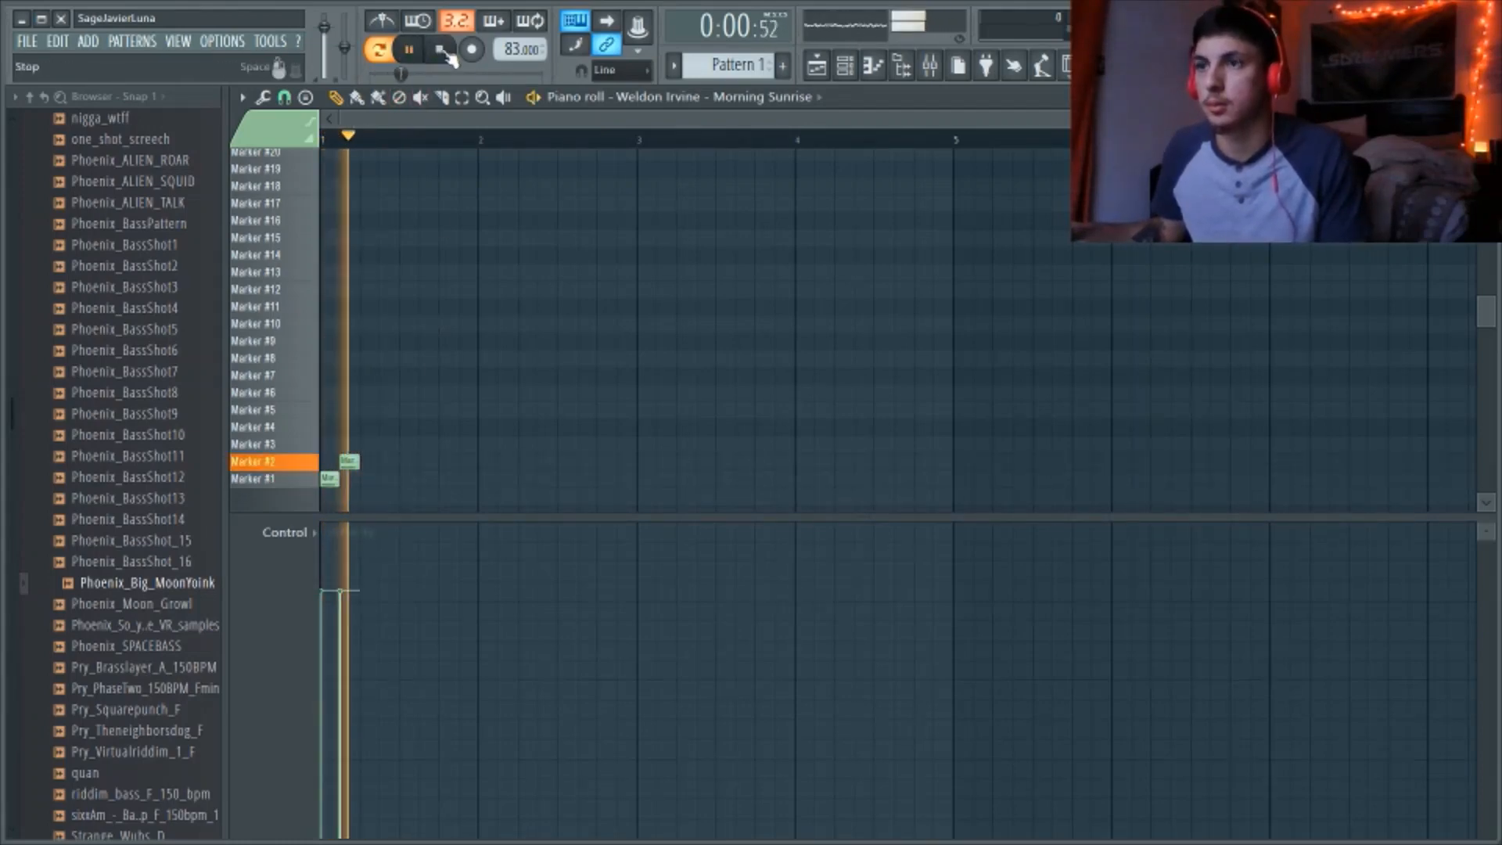
pyautogui.click(439, 50)
# Discard a trial Marker #3 note, place Marker #4 and Marker #5 notes back to back after Marker #2, and play the pattern
pyautogui.click(374, 446)
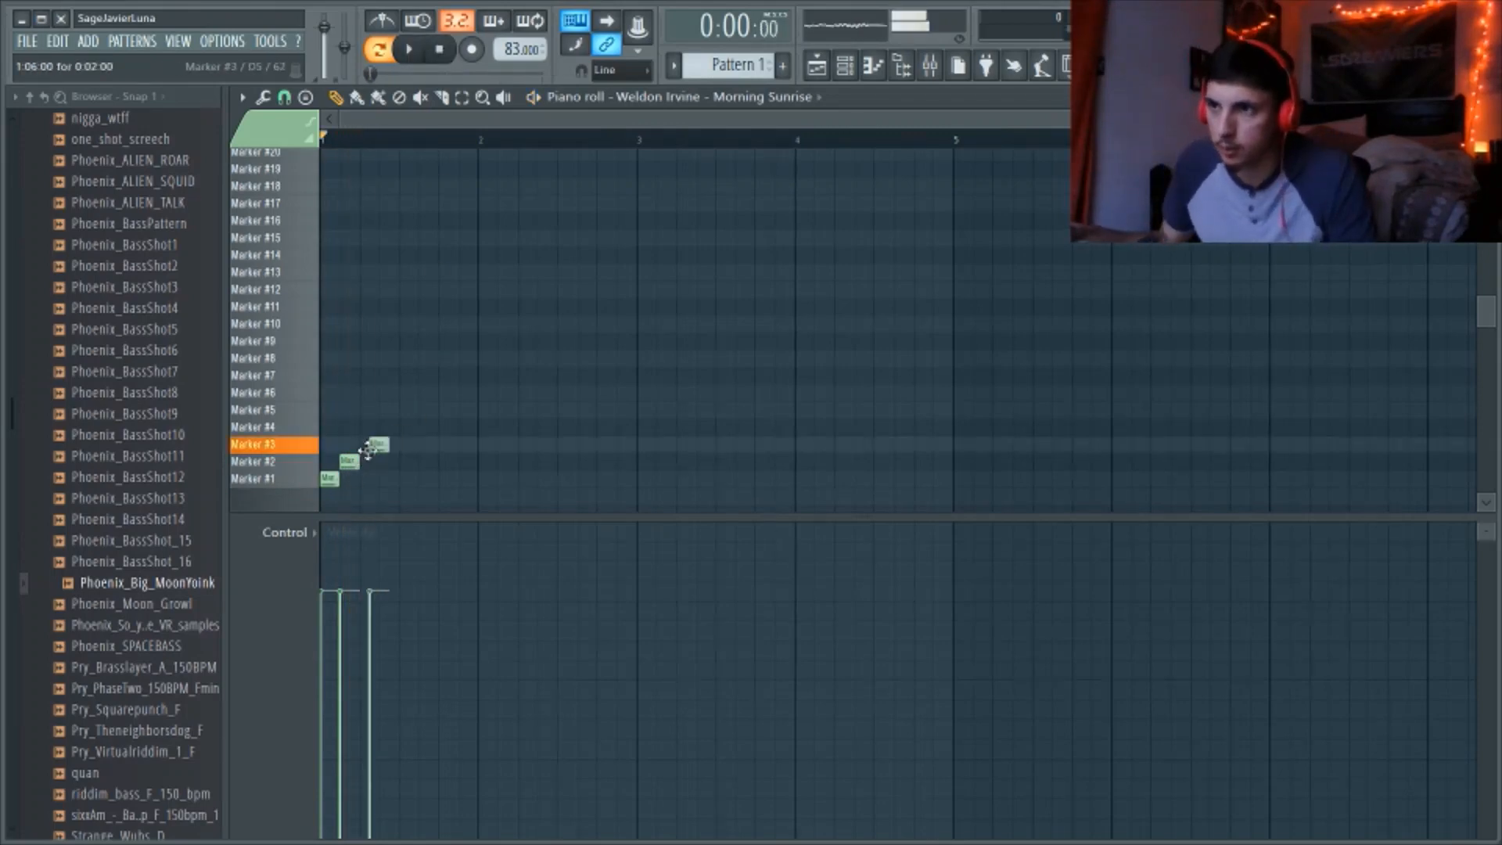
pyautogui.rightClick(378, 446)
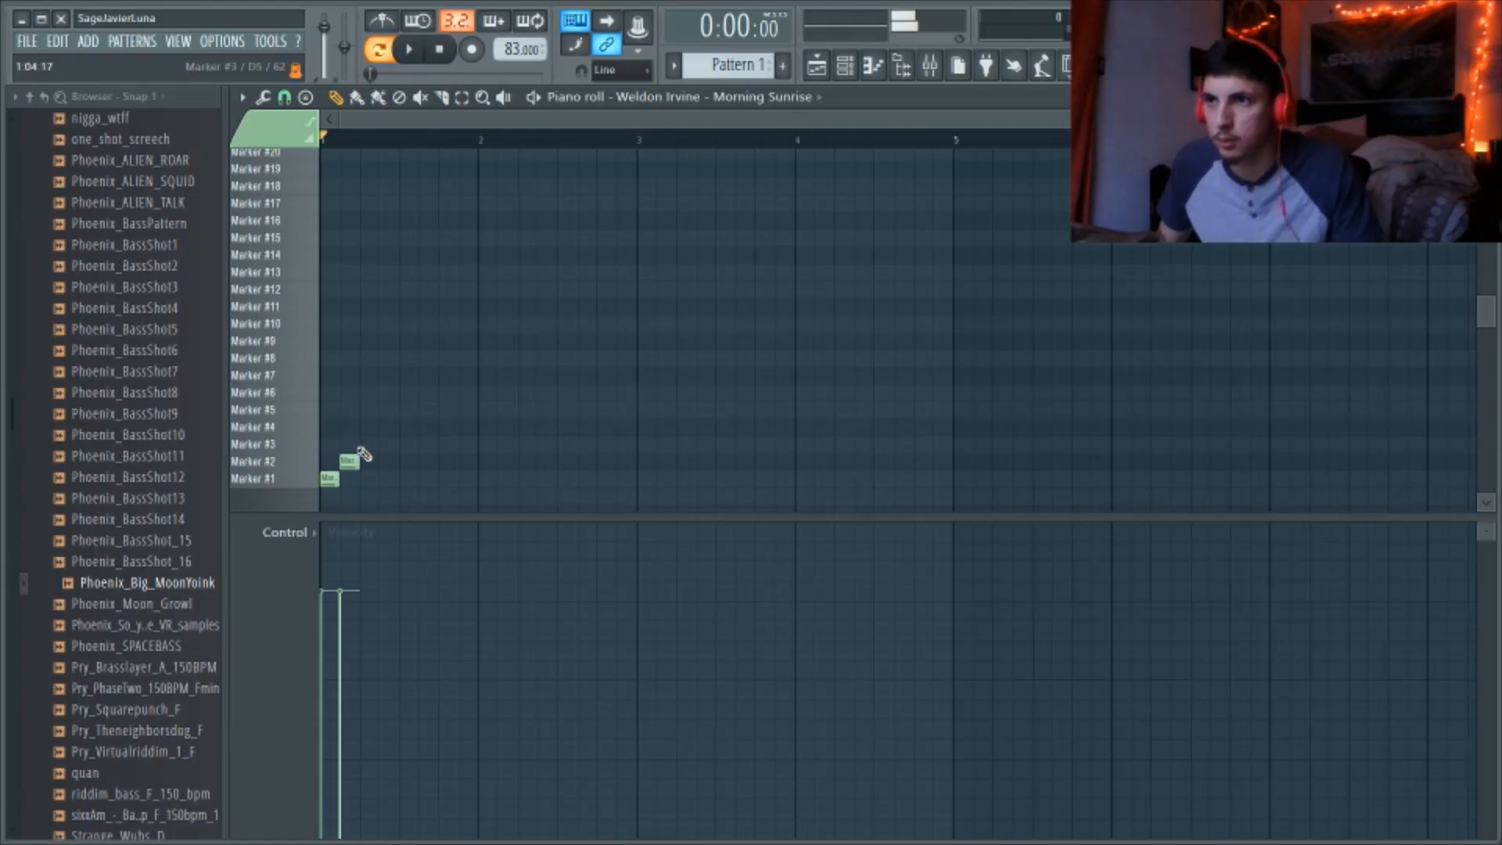
pyautogui.click(365, 428)
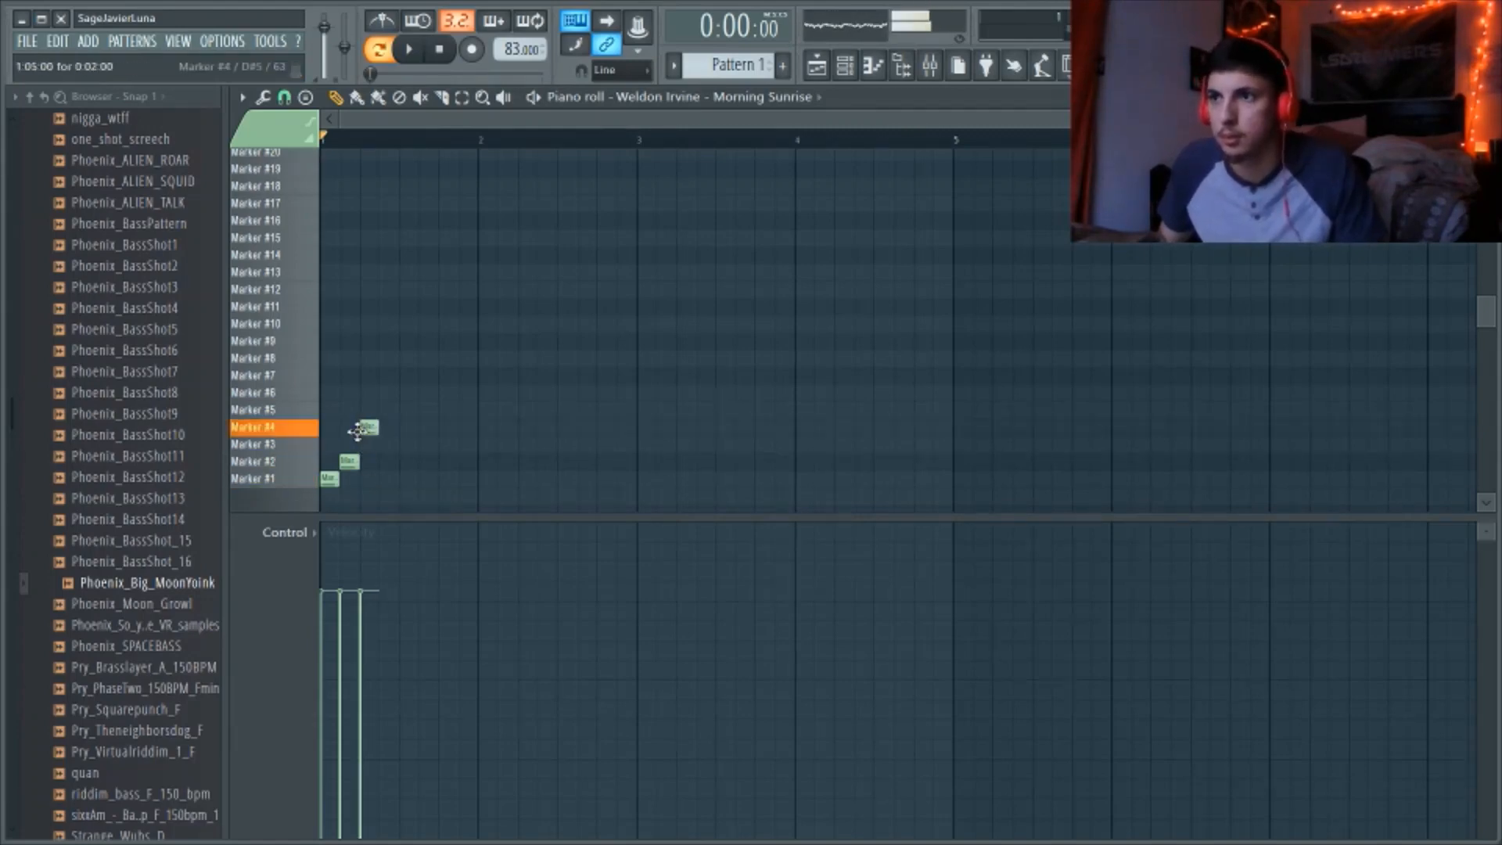
pyautogui.moveTo(386, 445)
pyautogui.mouseDown()
pyautogui.moveTo(387, 458)
pyautogui.moveTo(389, 410)
pyautogui.mouseUp()
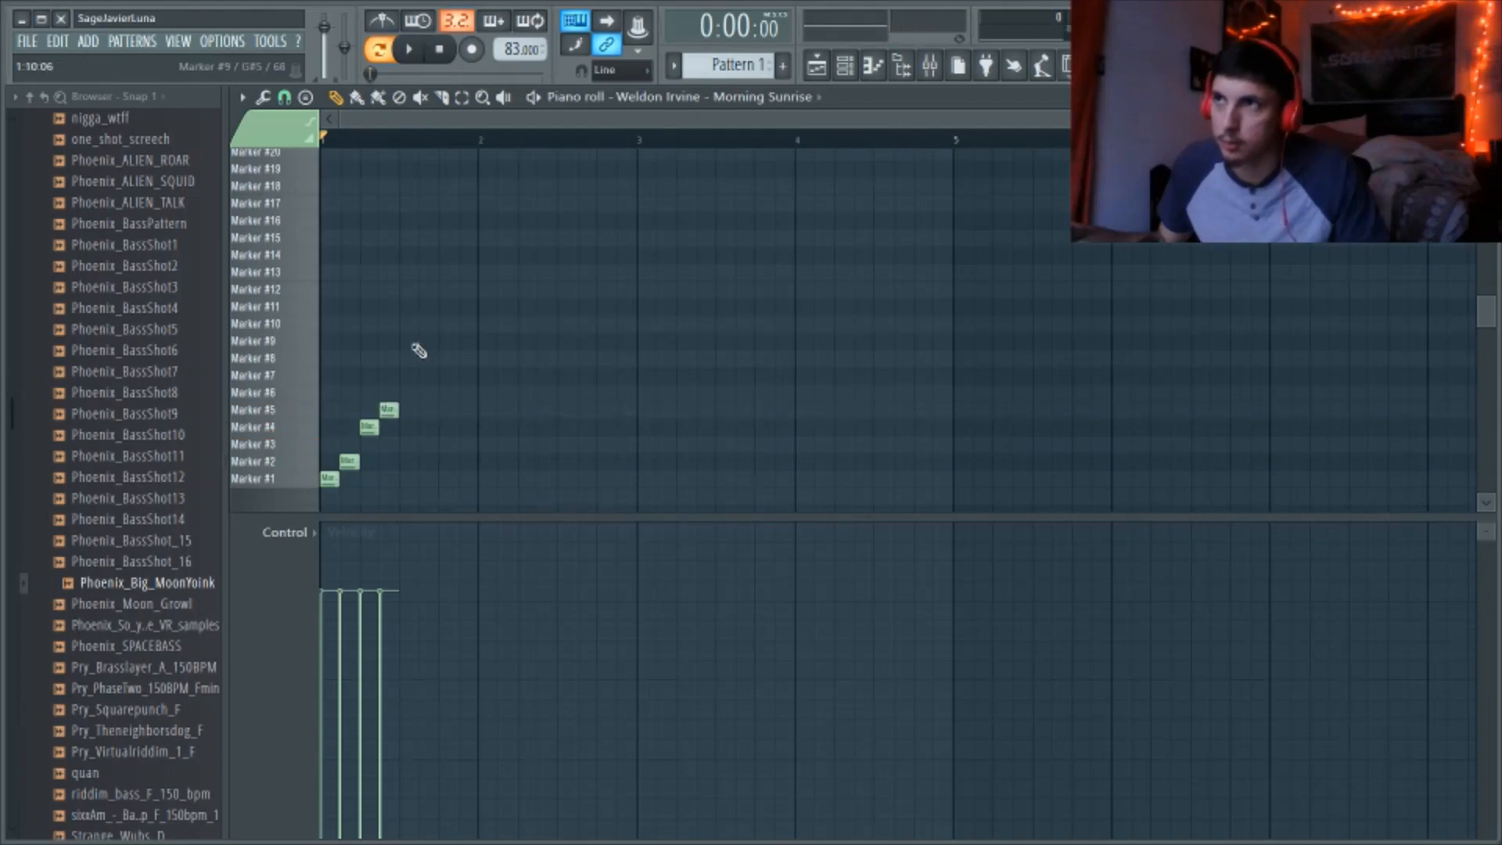
pyautogui.click(408, 49)
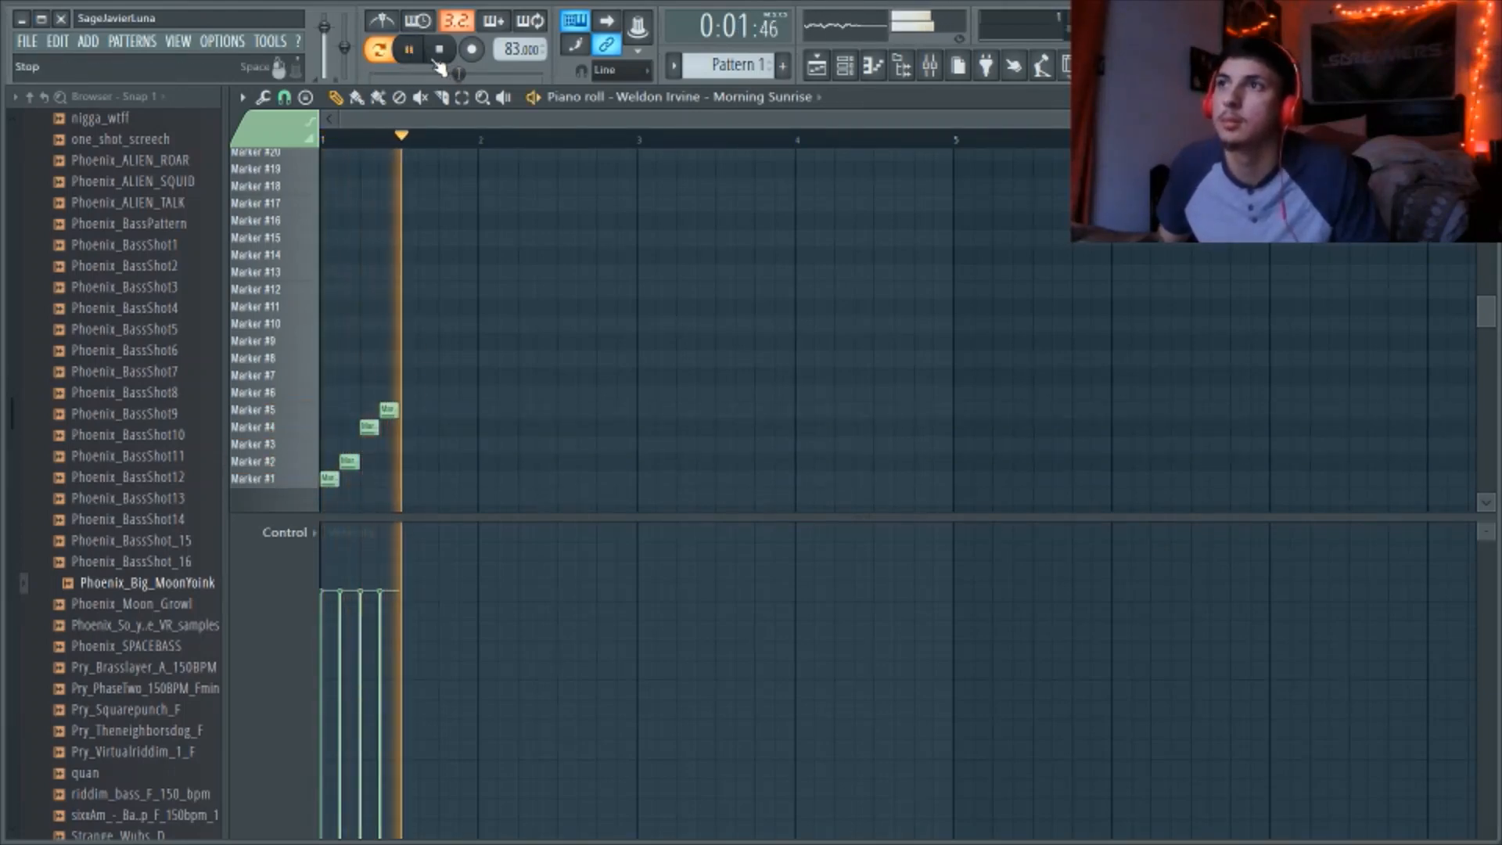
pyautogui.click(438, 62)
# Shorten the Marker #5 note to 0:01:12, add a half-step Marker #2 note directly after it, and play the pattern back
pyautogui.scroll(1, 407, 142)
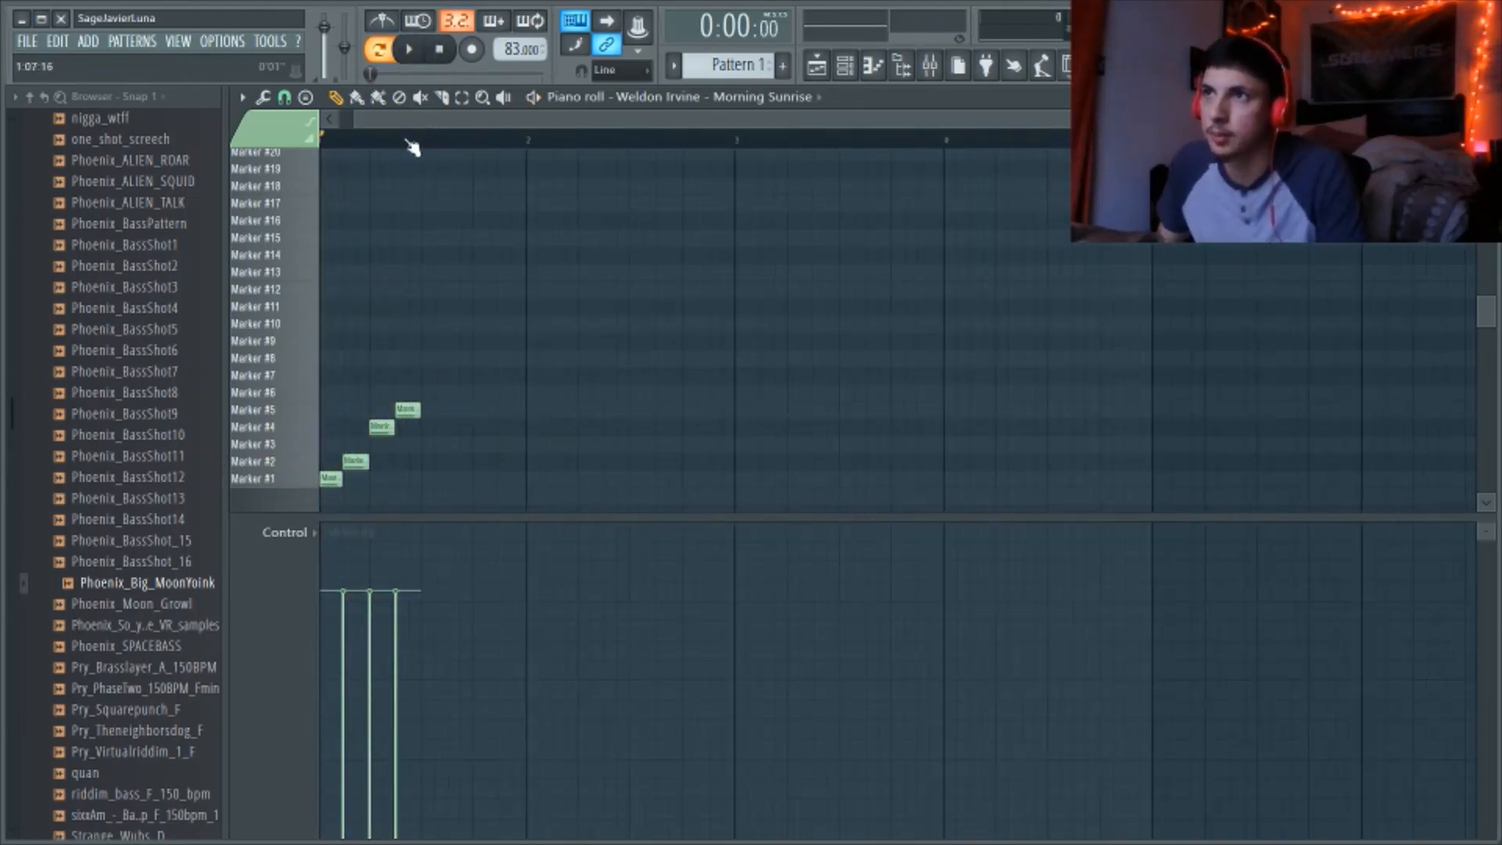
pyautogui.scroll(3, 413, 146)
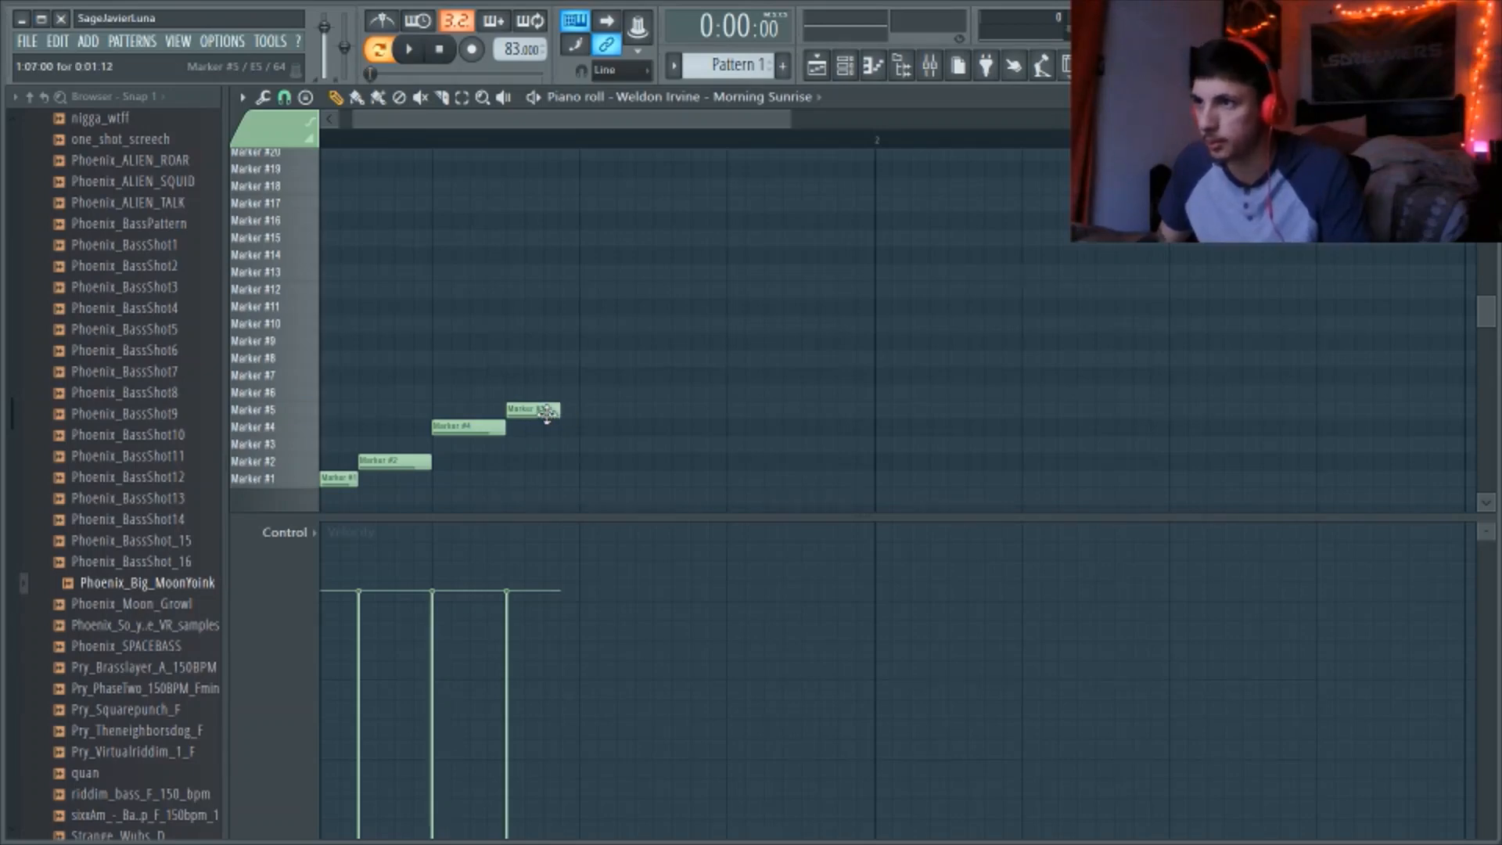
pyautogui.moveTo(571, 409)
pyautogui.mouseDown()
pyautogui.moveTo(559, 470)
pyautogui.moveTo(578, 468)
pyautogui.mouseUp()
pyautogui.press('space')
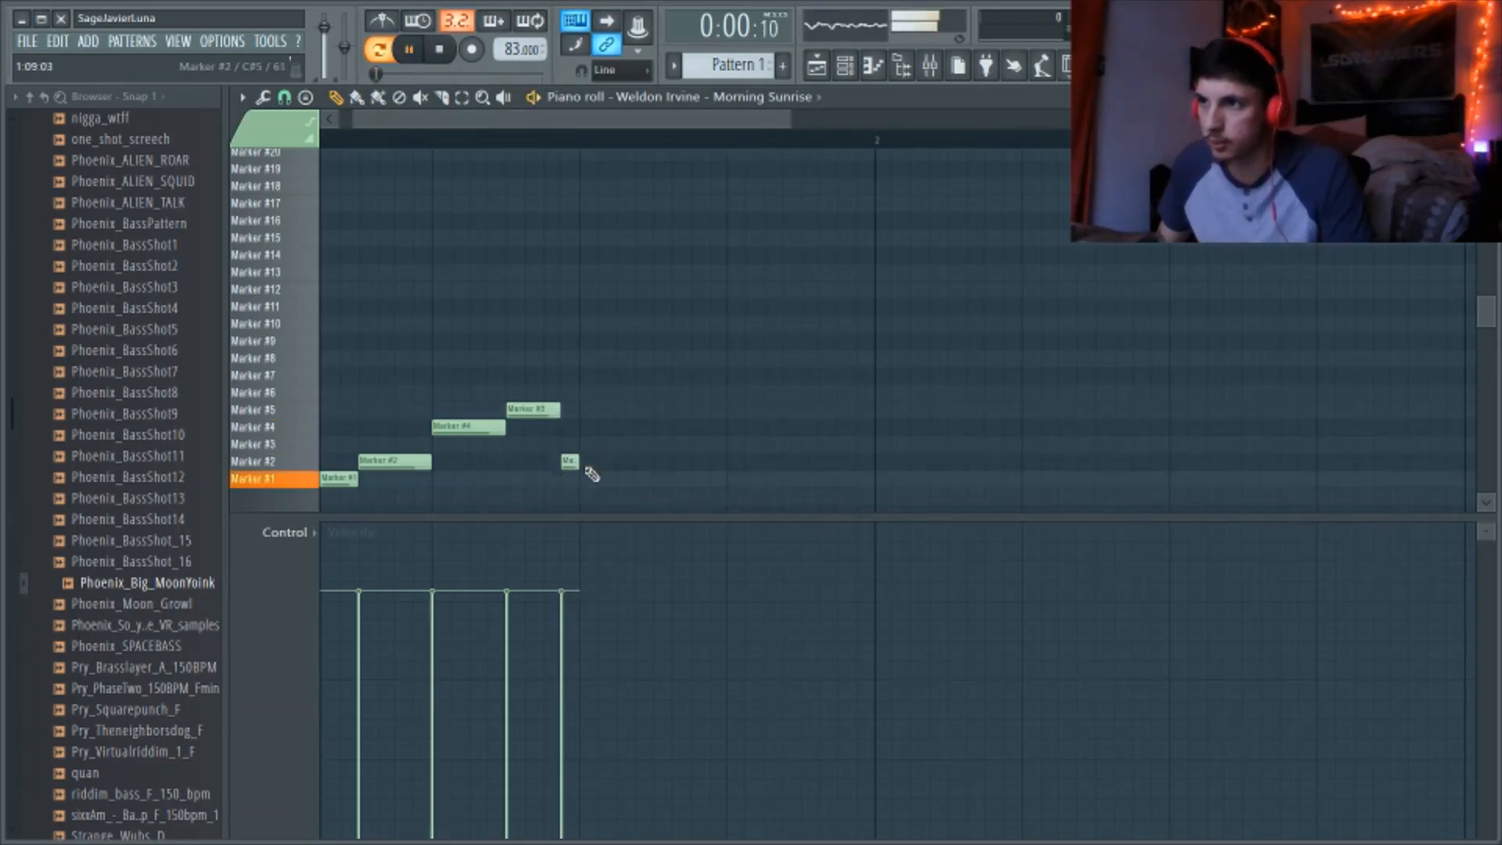
pyautogui.press('space')
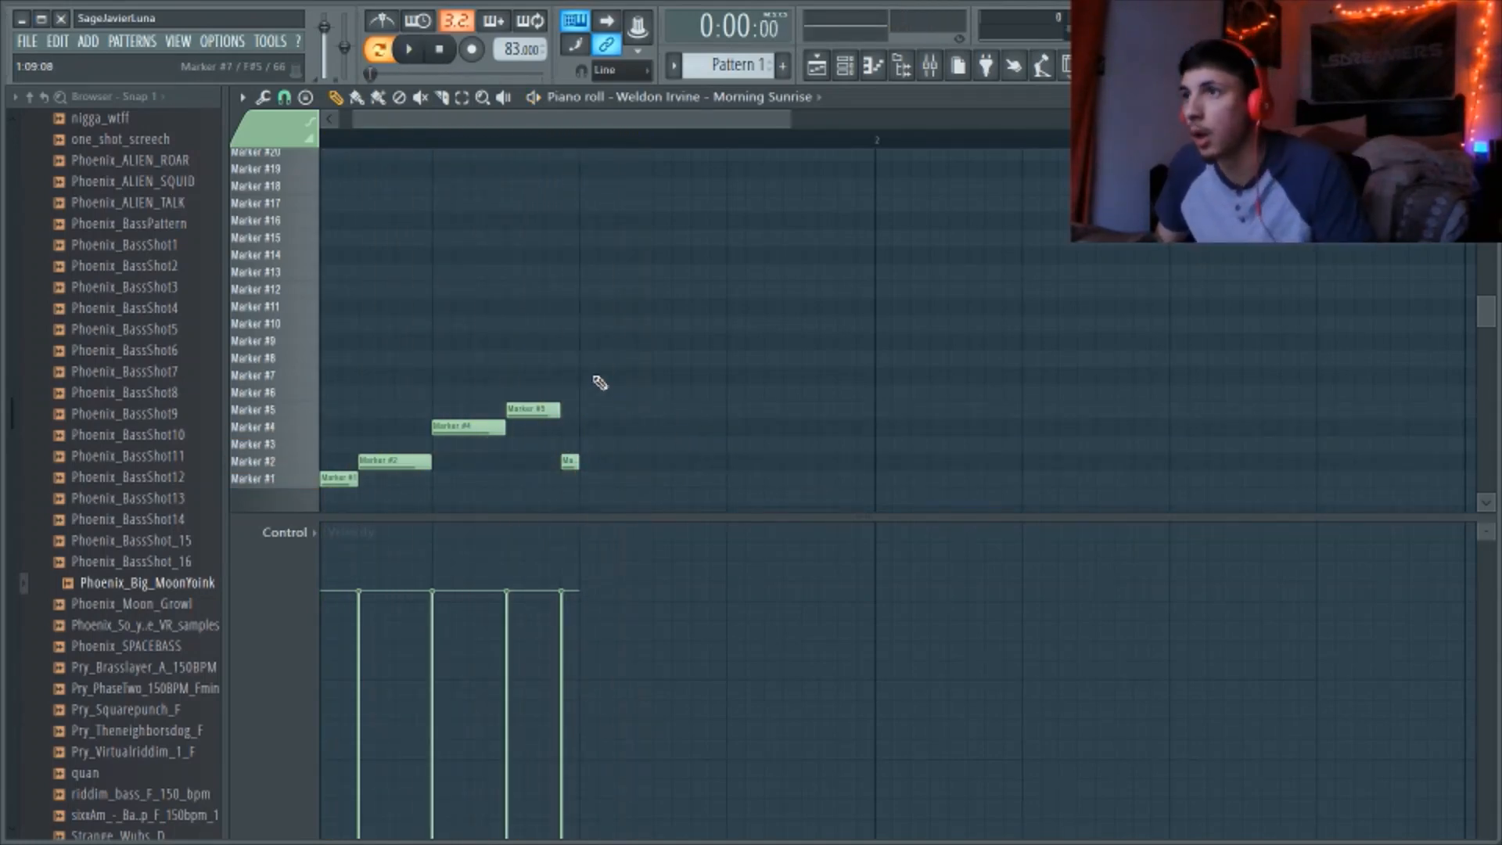
pyautogui.scroll(-2, 611, 141)
pyautogui.press('space')
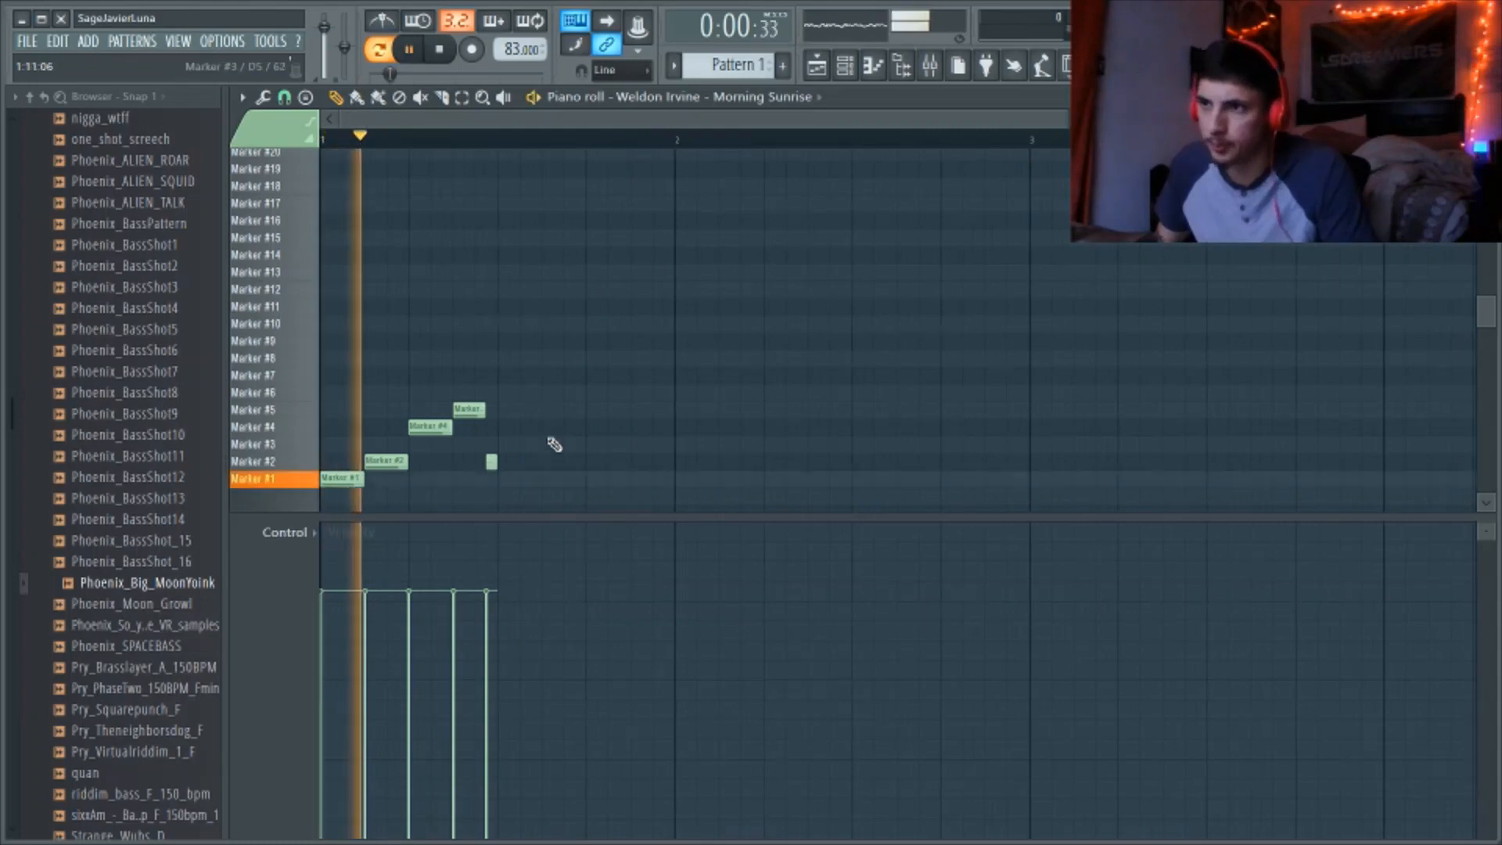
pyautogui.press('space')
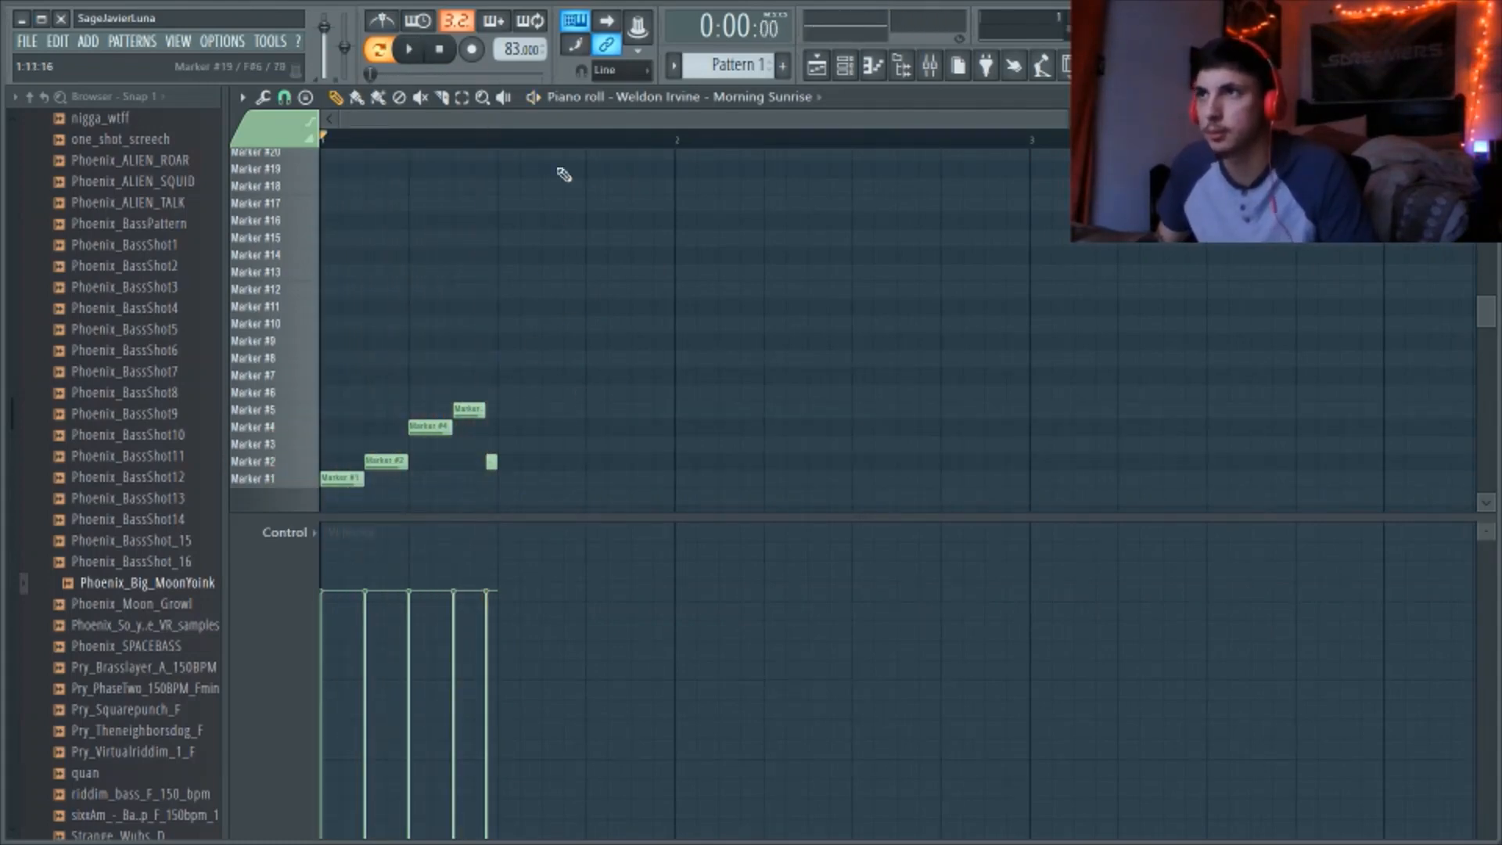
# Duplicate the whole five-note phrase directly after itself to fill bar 1 and play the pattern back
pyautogui.hotkey('ctrl', 'a')
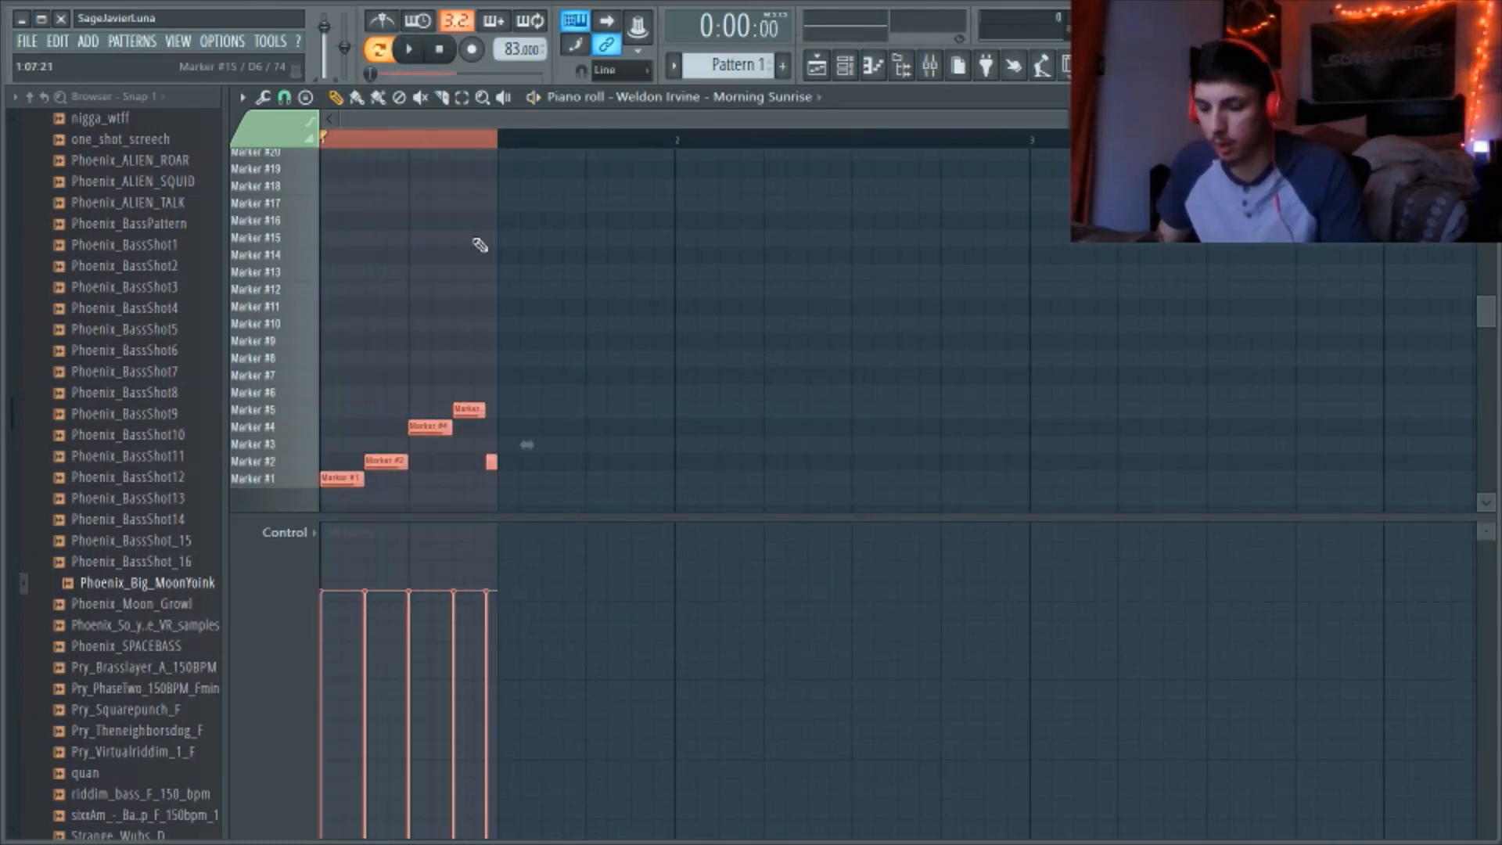
pyautogui.hotkey('ctrl', 'b')
pyautogui.hotkey('ctrl', 'd')
pyautogui.press('space')
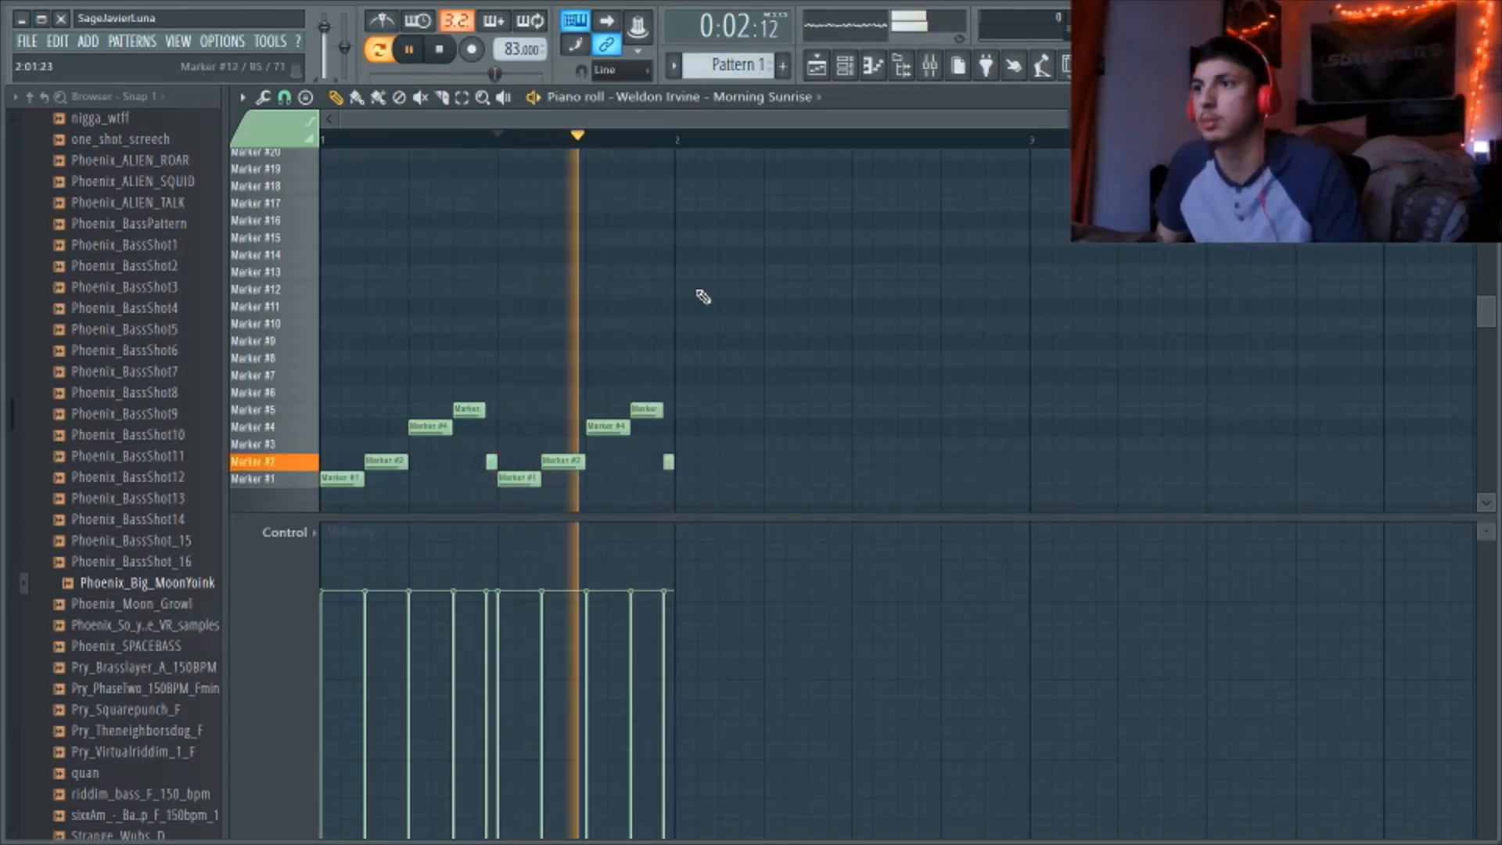
pyautogui.press('space')
# Delete the short Marker #2 note ending bar 1, extend the preceding Marker #5 note to the bar line, and play the pattern
pyautogui.rightClick(670, 461)
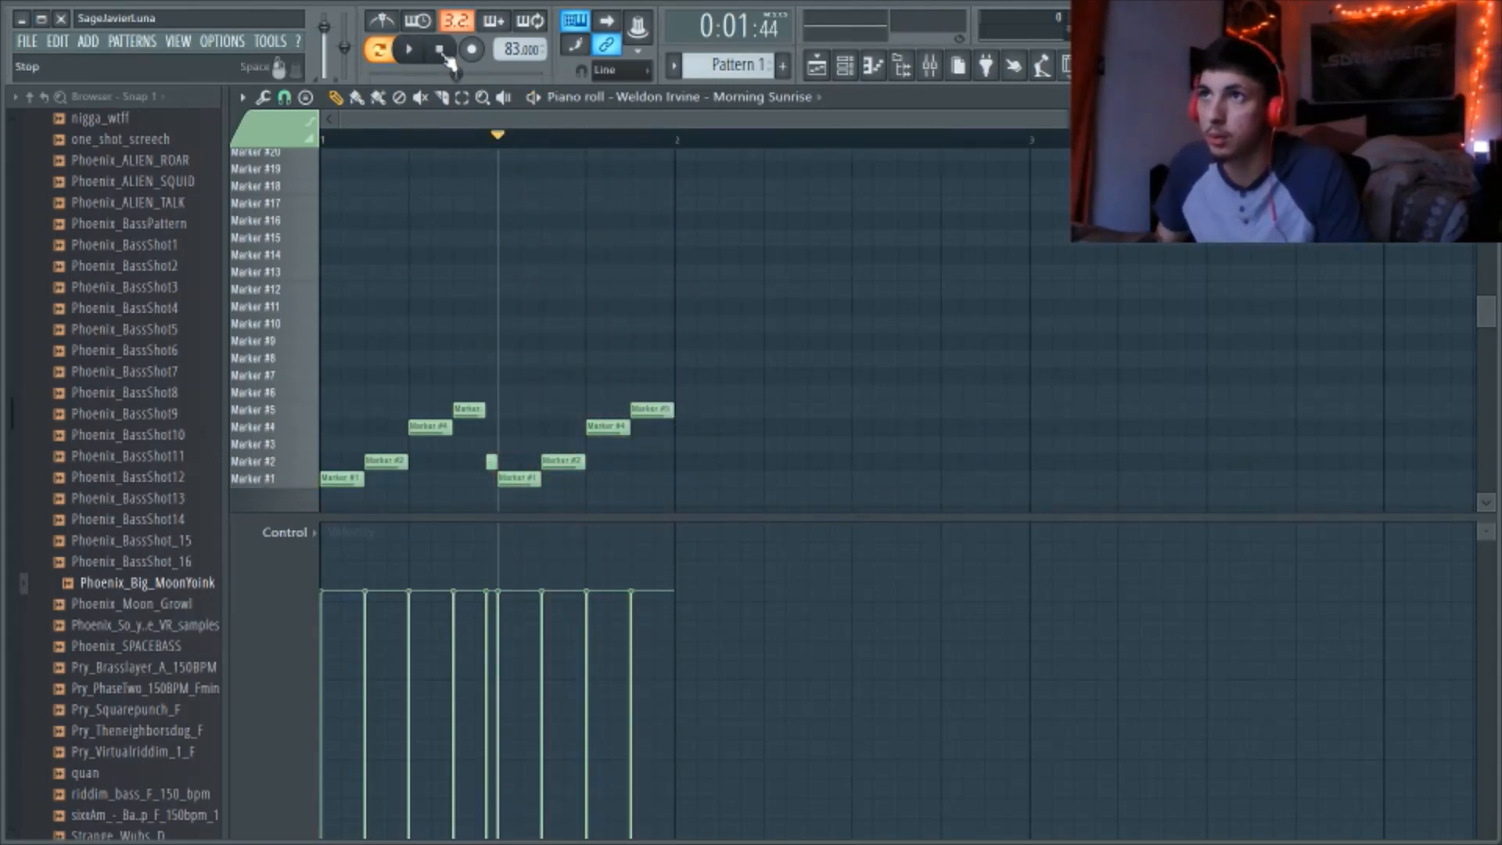
pyautogui.press('space')
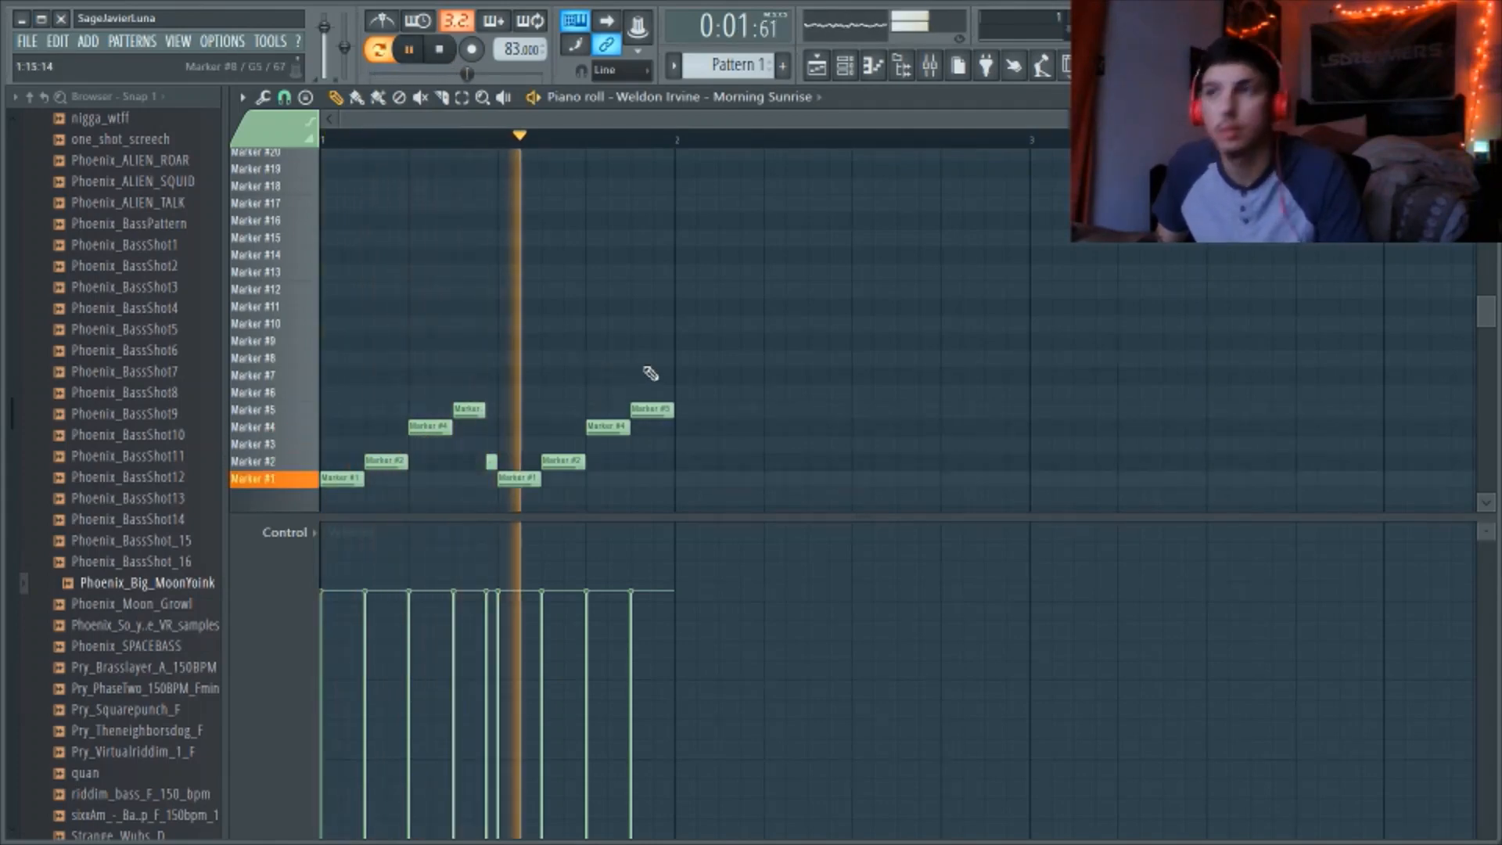
pyautogui.press('space')
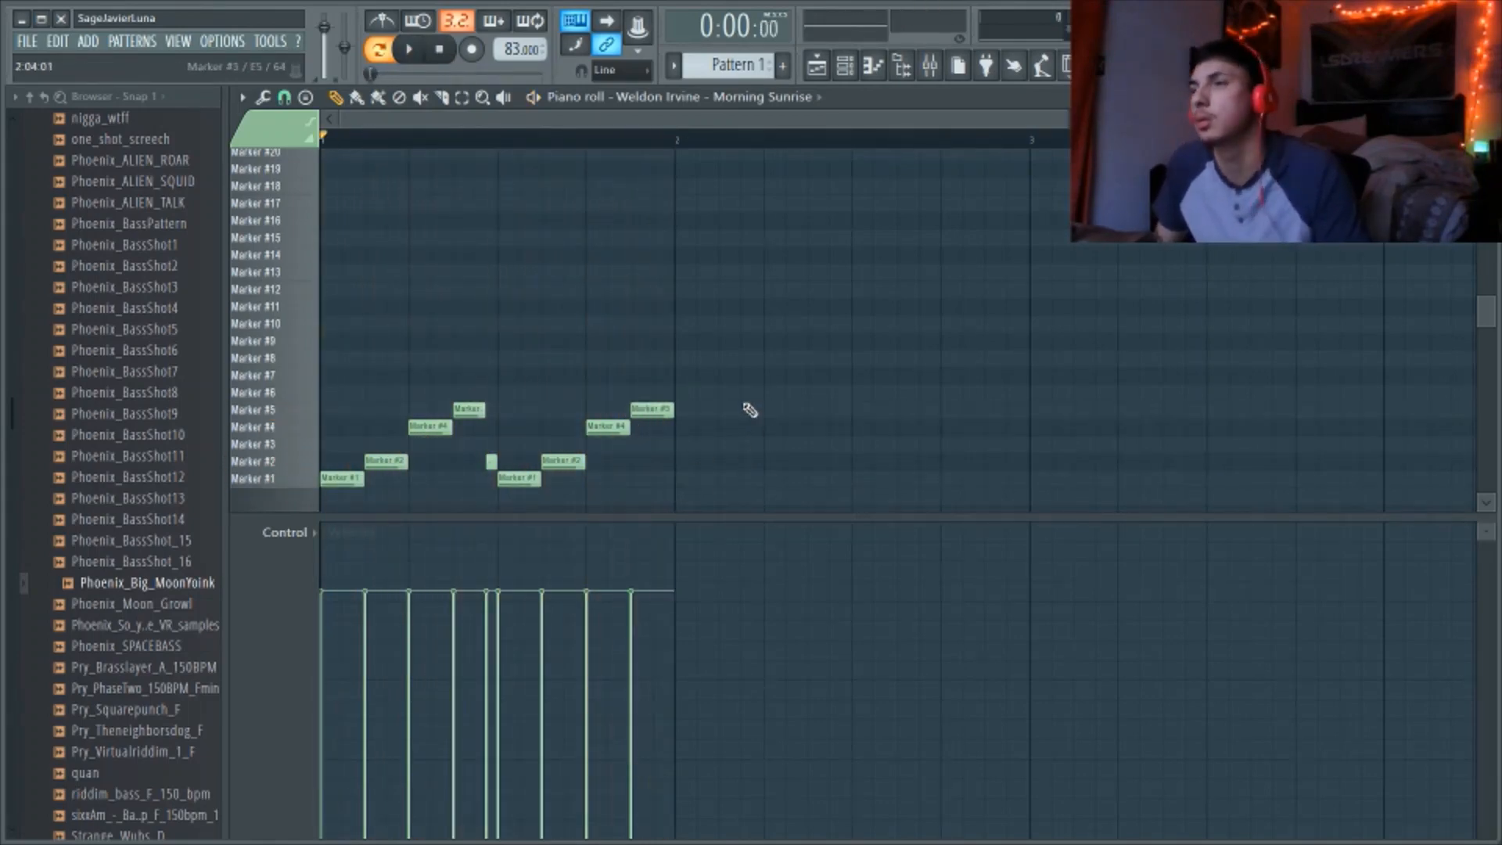
# Copy the five-note phrase from the first half of bar 1 to the start of bar 2 and play the pattern back
pyautogui.scroll(-1, 639, 246)
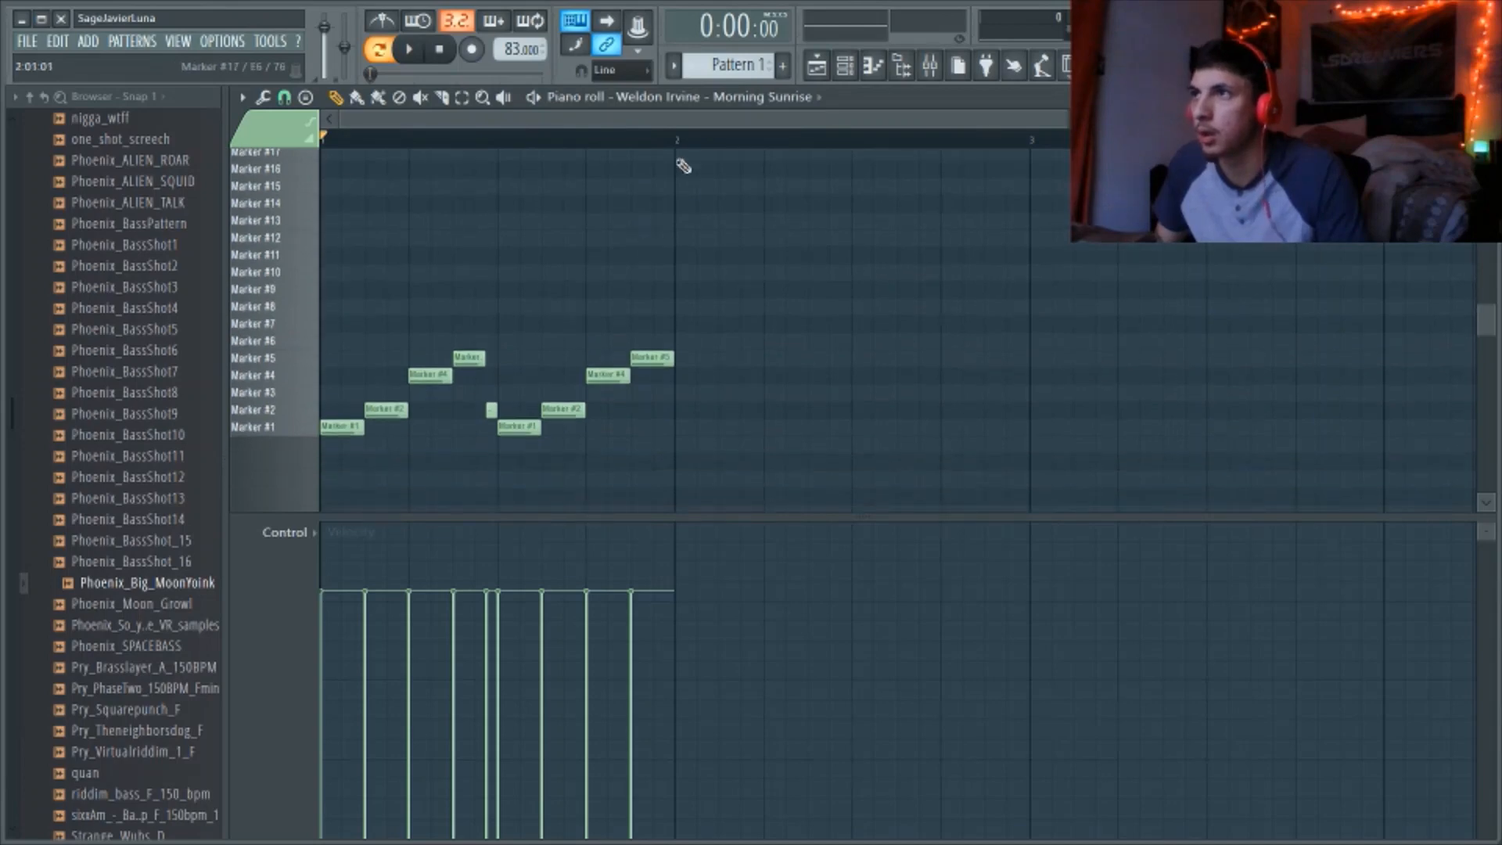
pyautogui.moveTo(497, 138); pyautogui.dragTo(35, 218)
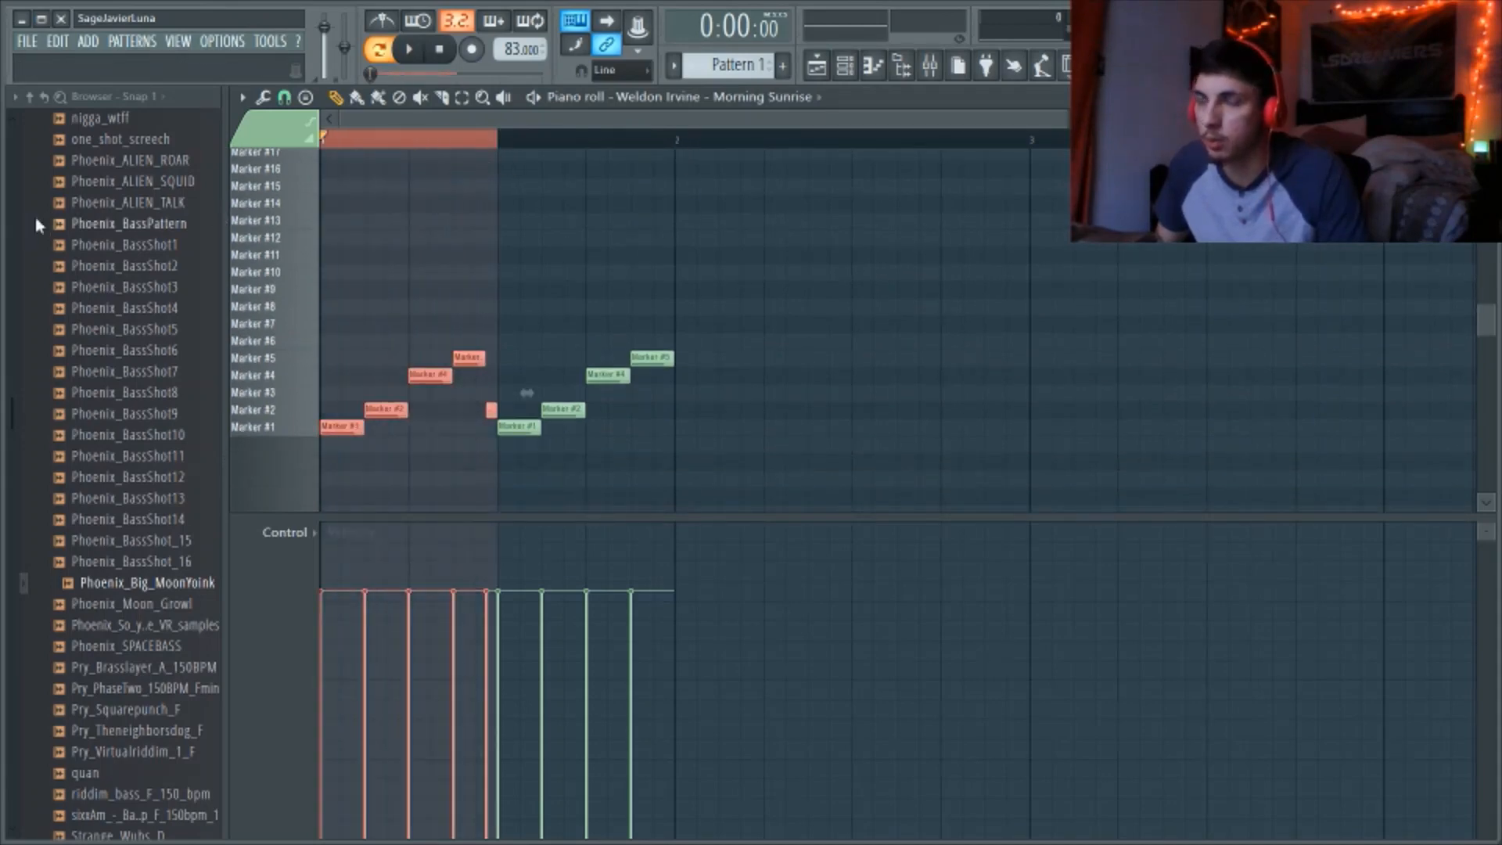
pyautogui.moveTo(385, 406); pyautogui.dragTo(738, 480)
pyautogui.click(758, 459)
pyautogui.press('space')
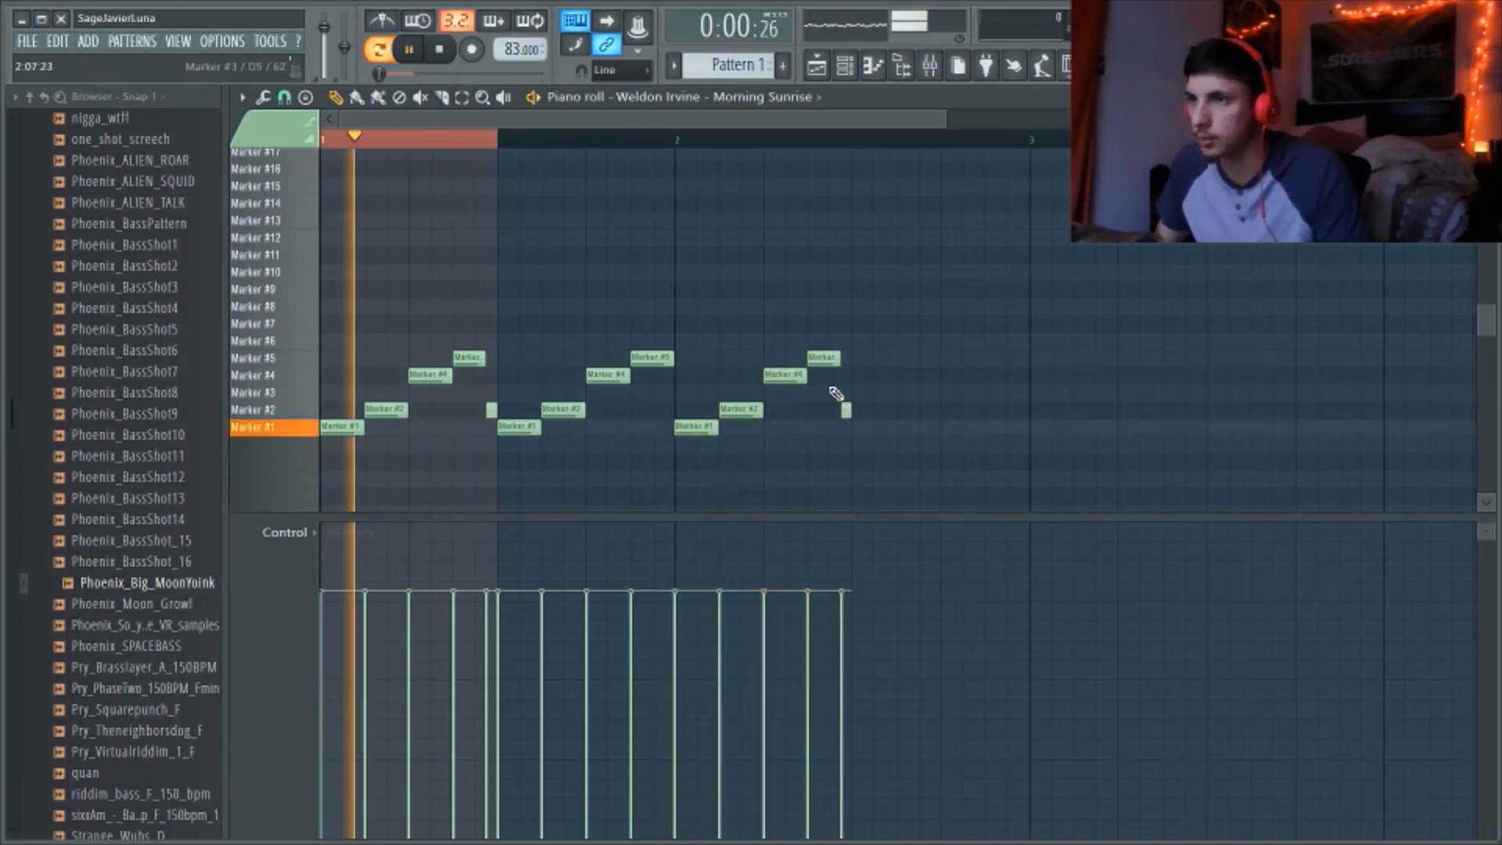
pyautogui.click(419, 150)
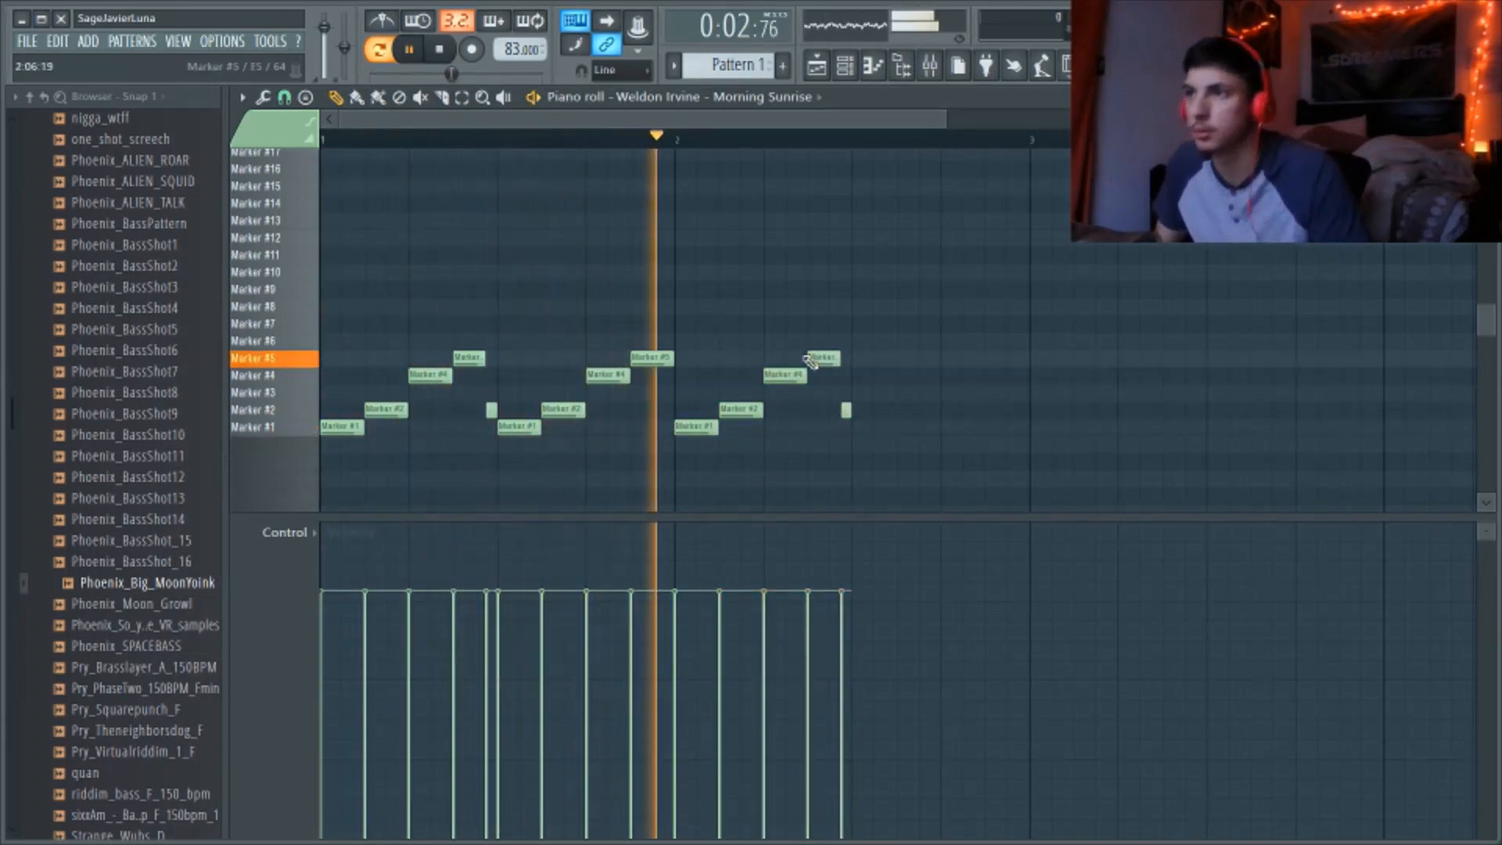
pyautogui.press('space')
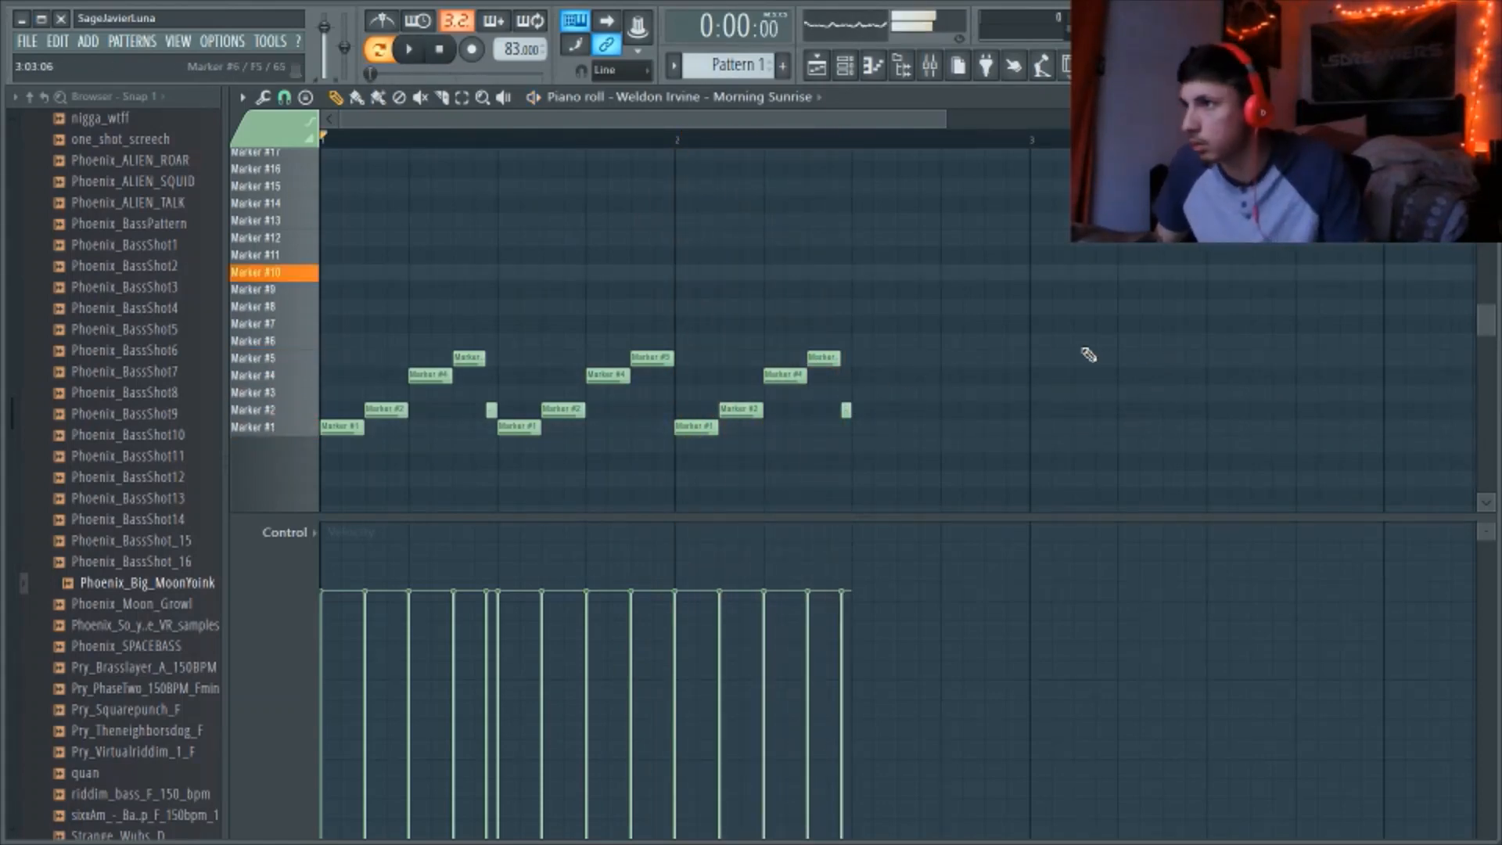
# Place a Marker #10 note with a length of 0:02:00 at 2:09:00, directly after the copied phrase in bar 2
pyautogui.click(858, 273)
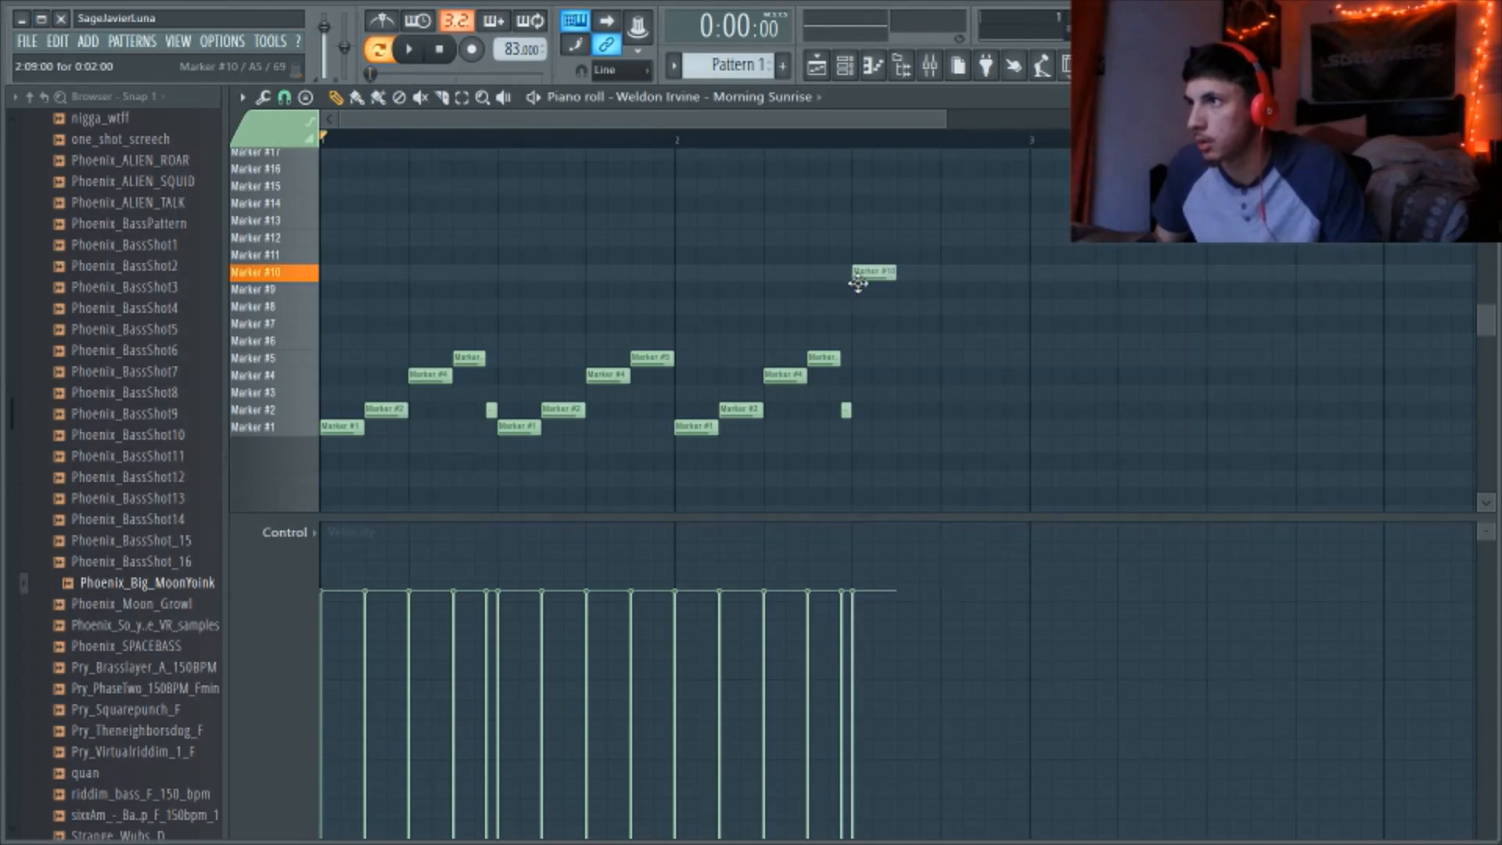
pyautogui.scroll(-2, 713, 144)
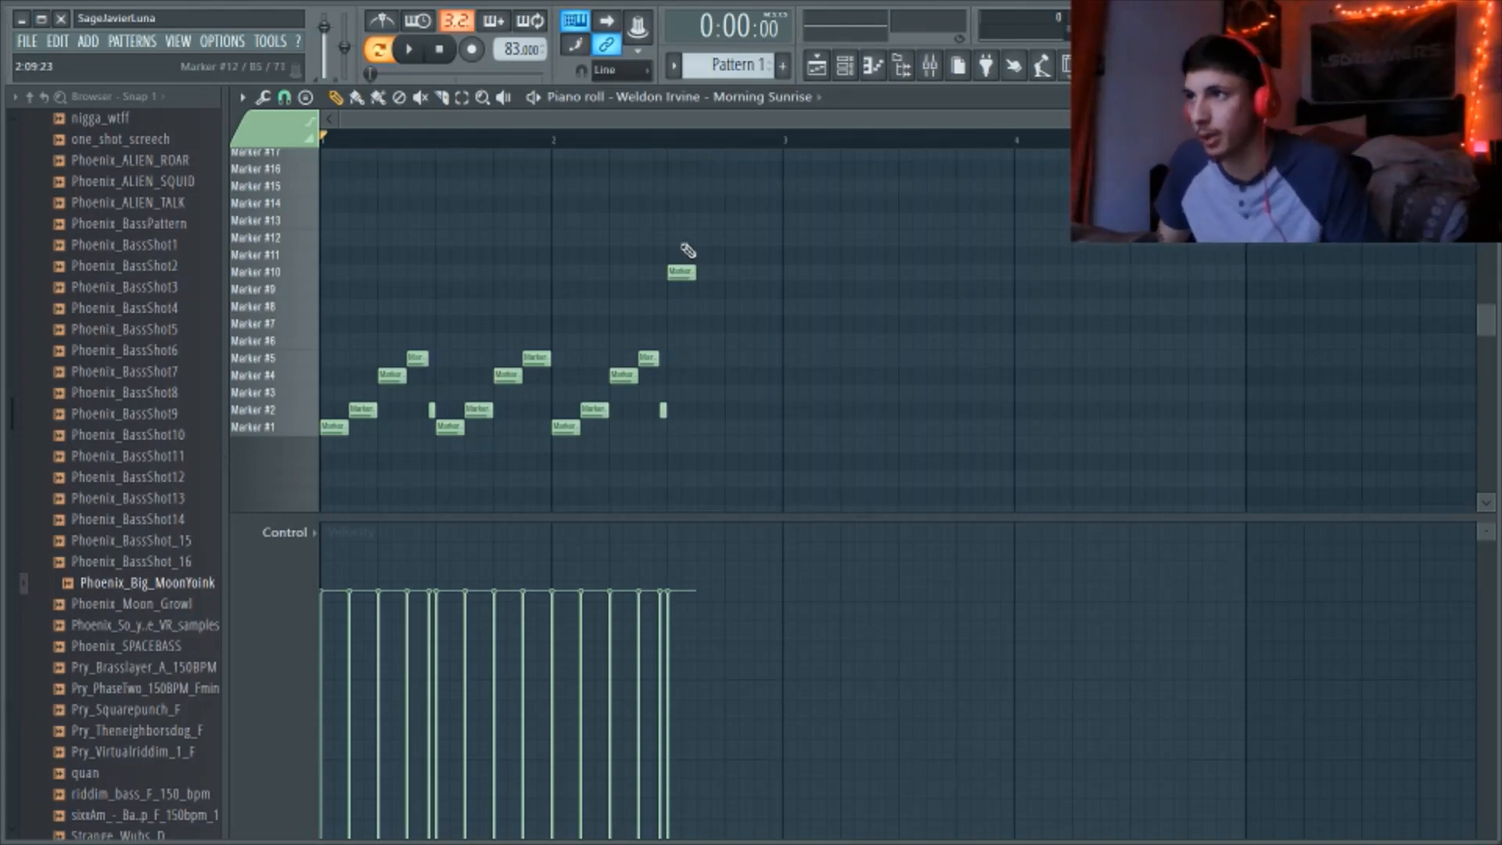
pyautogui.click(700, 272)
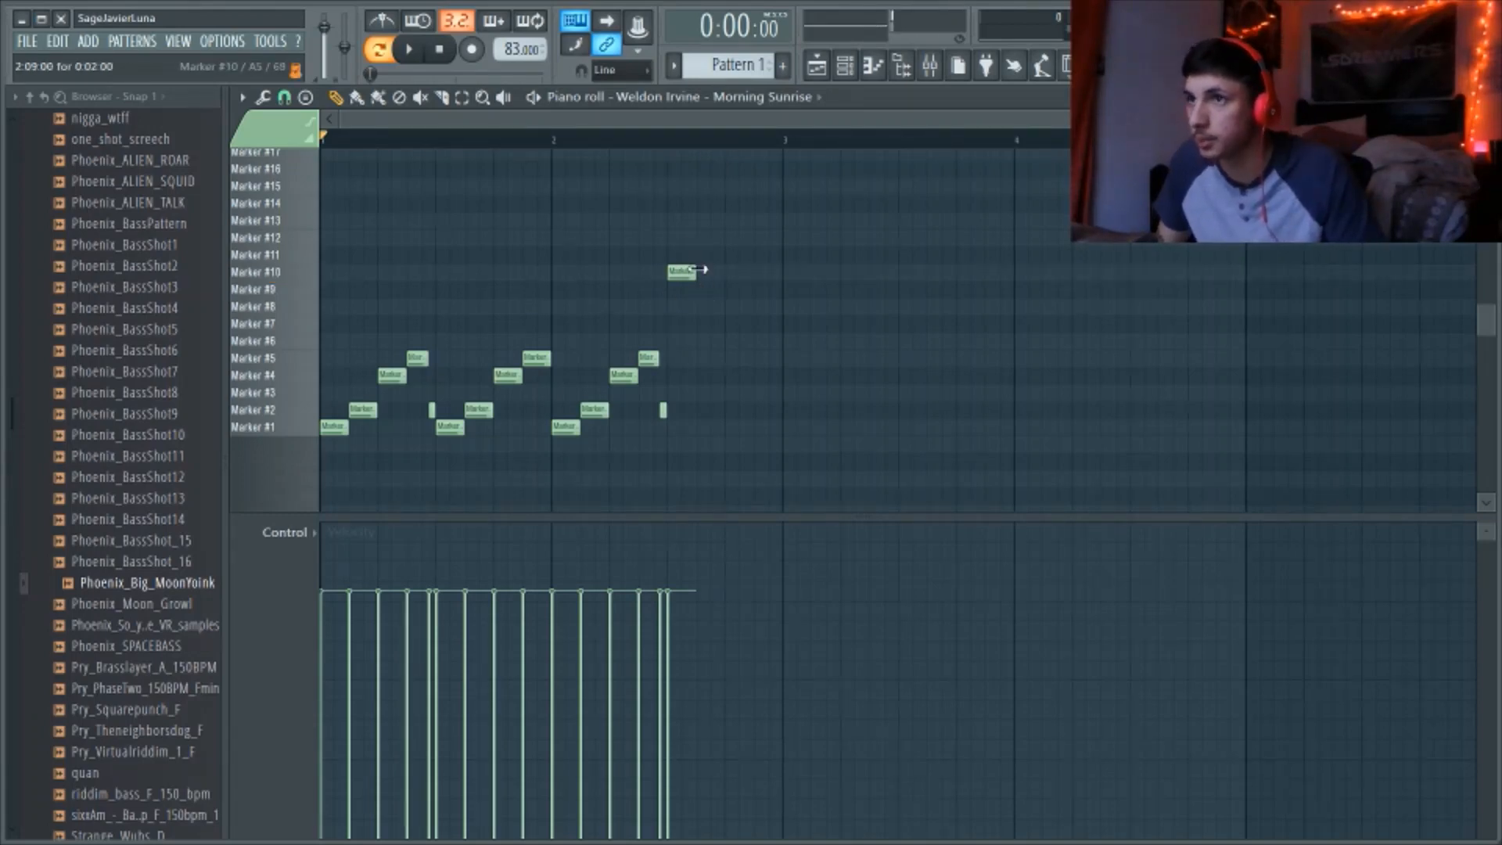
pyautogui.click(691, 274)
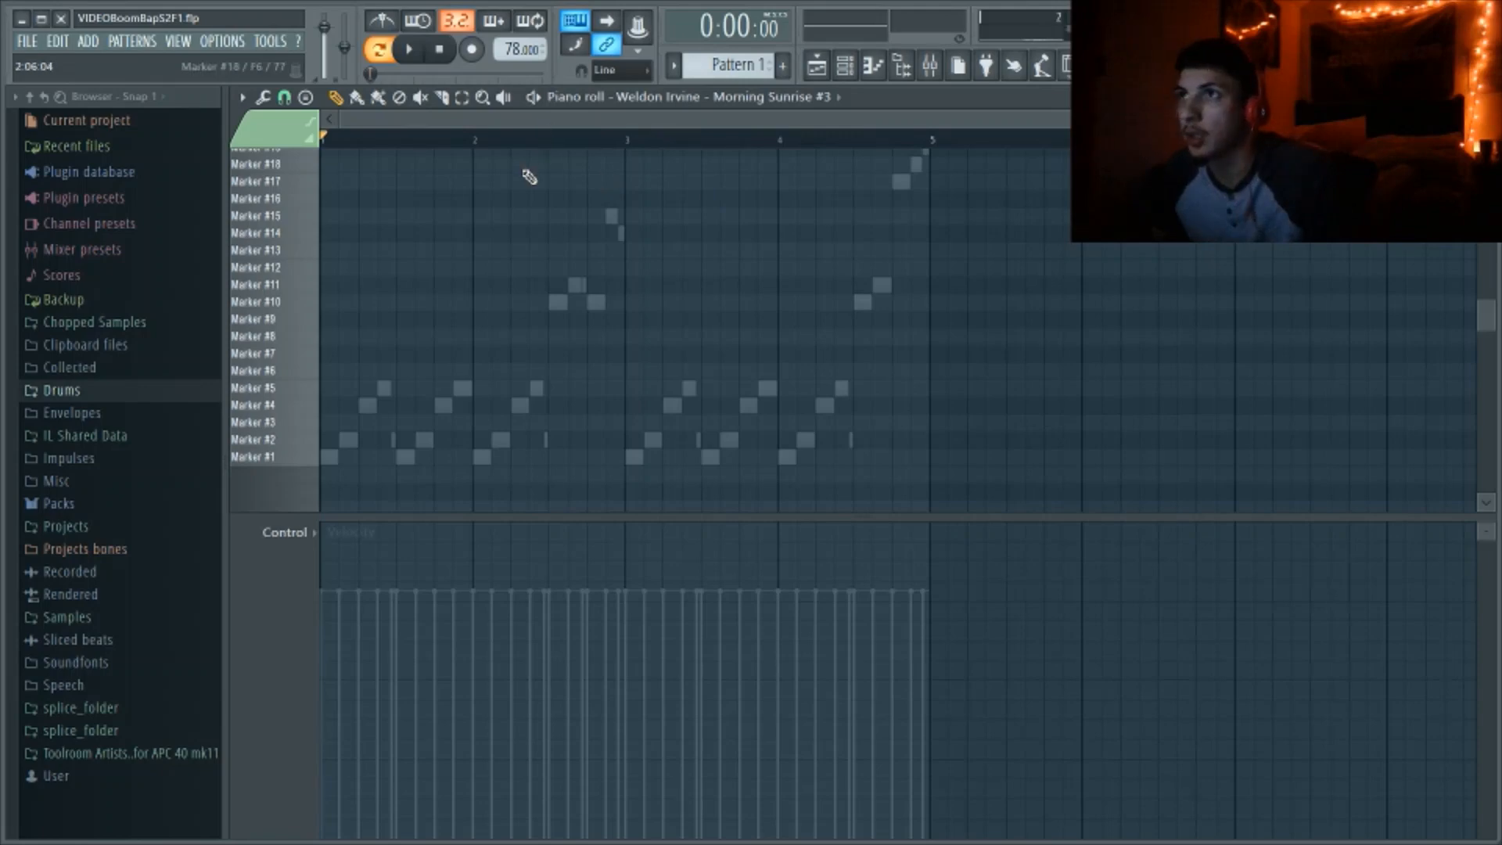
# Play back the four-bar chop sequence of Pattern 1 in the VIDEOBoomBapS2F1 project
pyautogui.moveTo(520, 141); pyautogui.dragTo(520, 201)
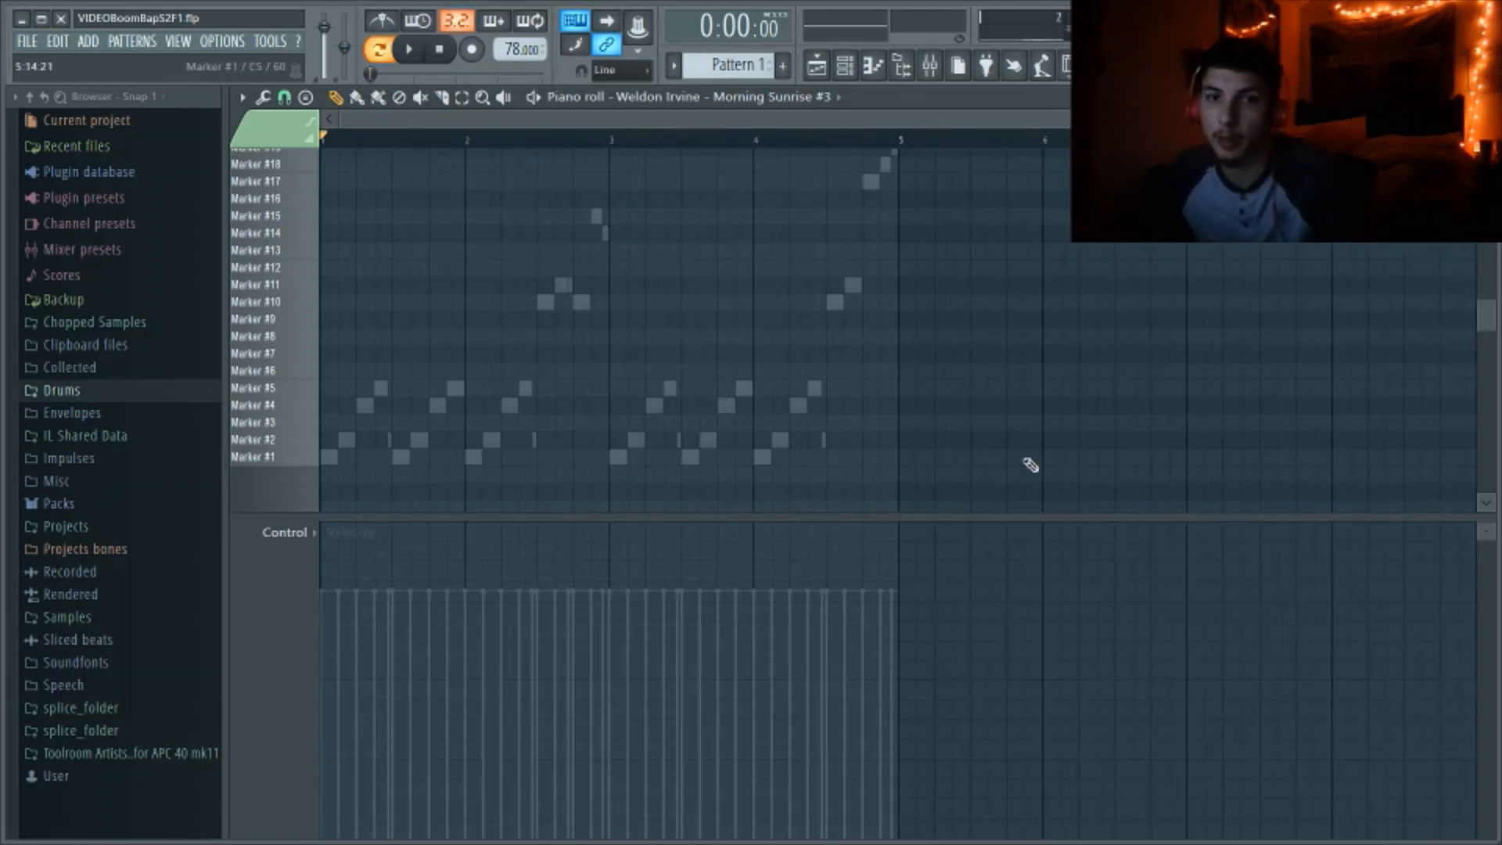
pyautogui.press('space')
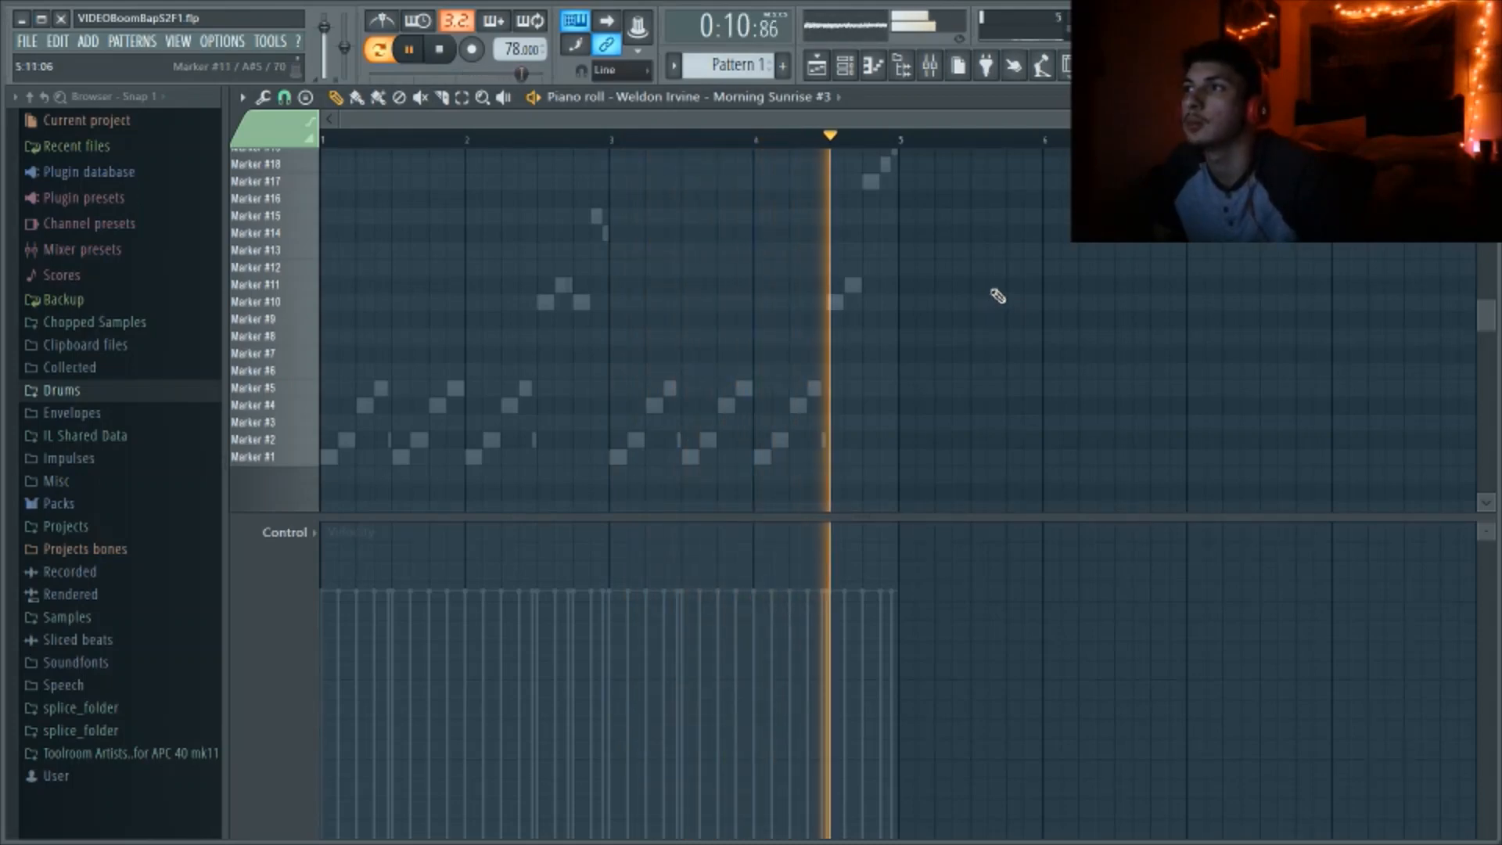
pyautogui.press('space')
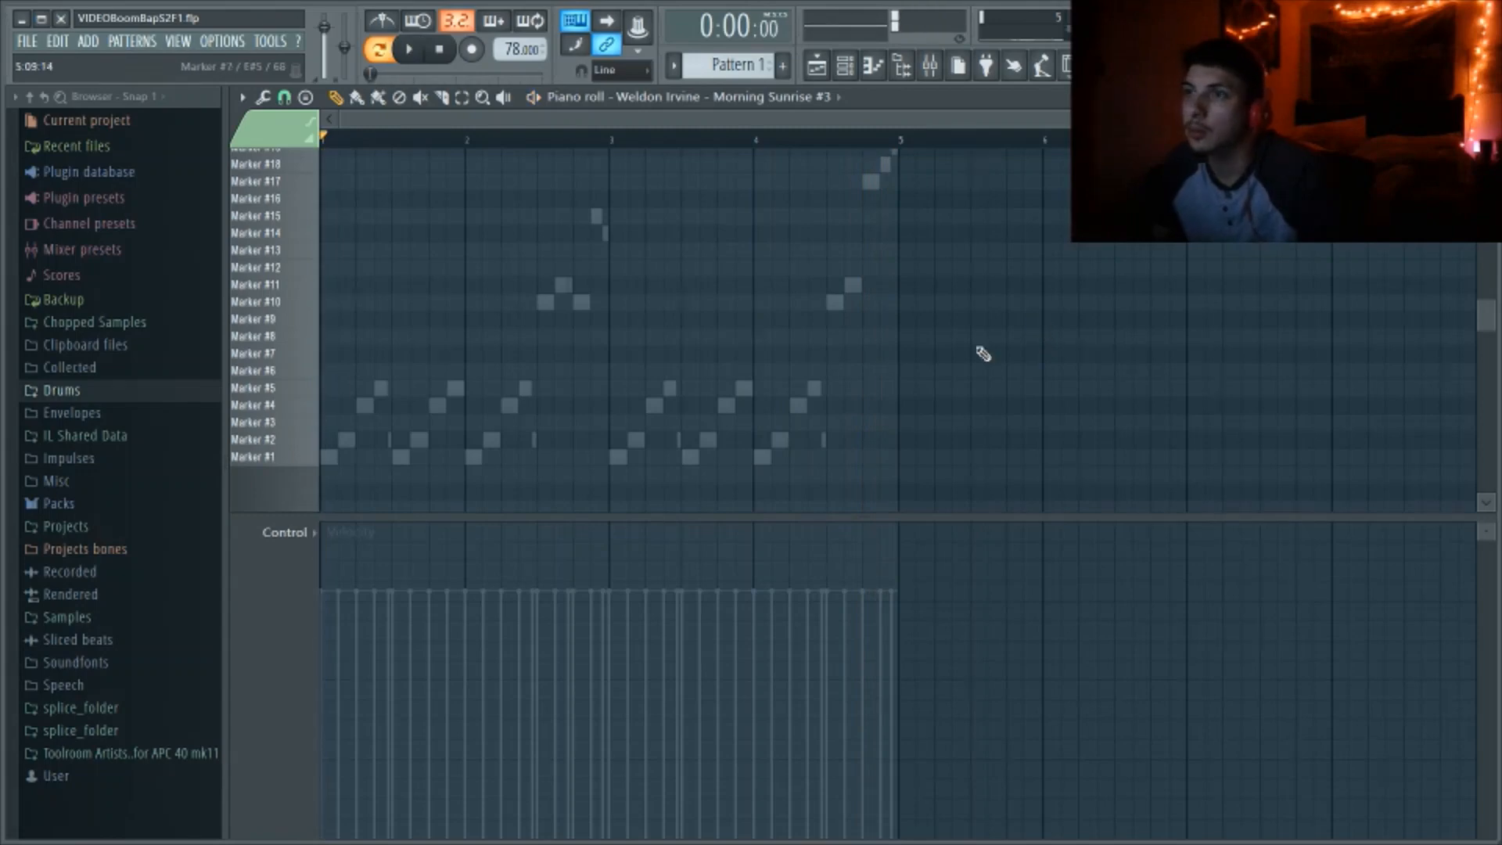
# Show the channel rack and unmute the Weldon Irvine - Morning Sunrise #2 channel
pyautogui.click(849, 72)
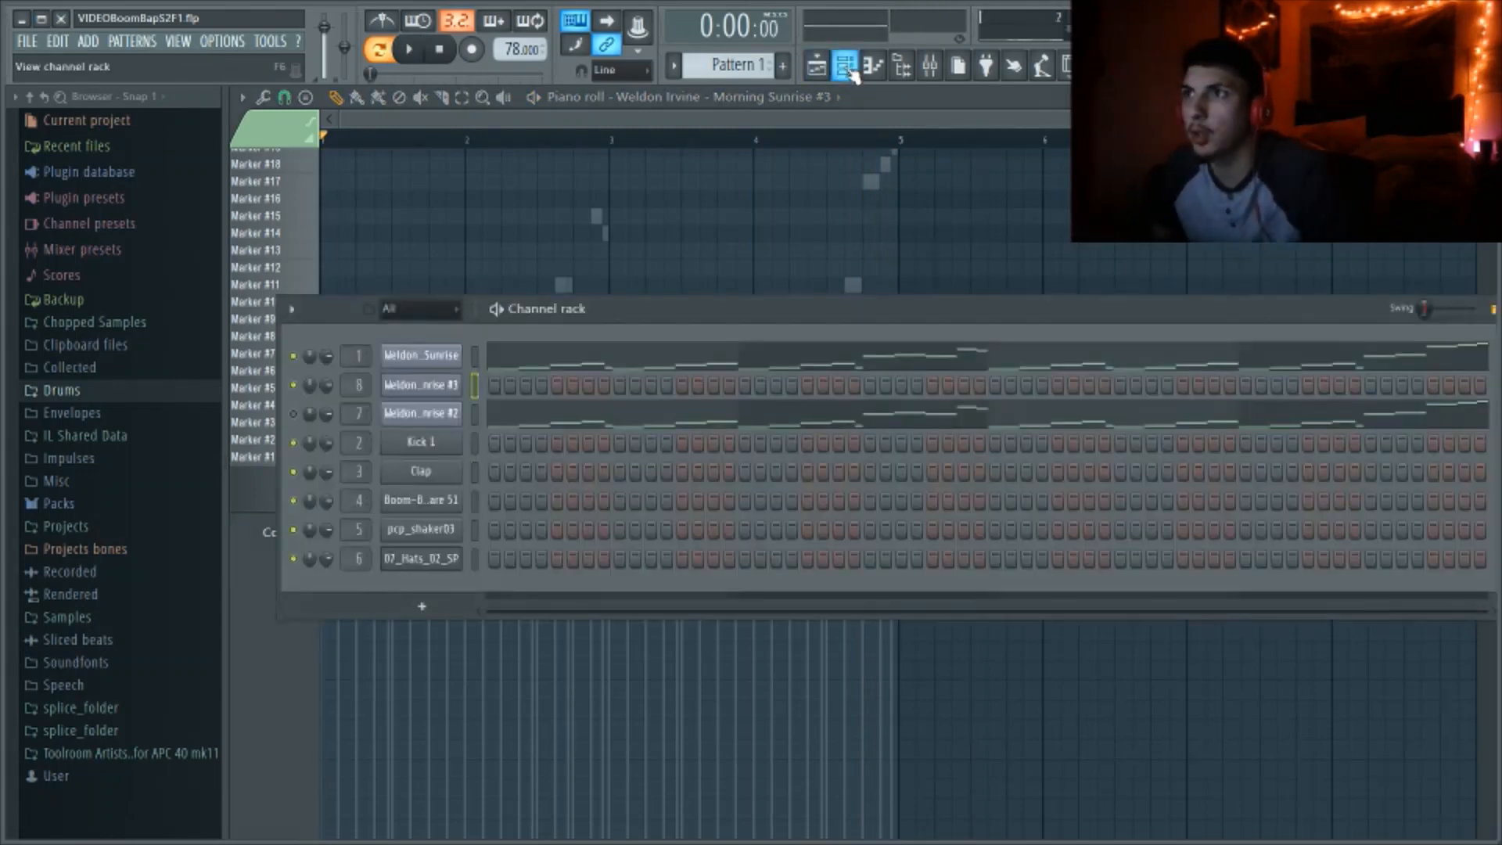
pyautogui.moveTo(600, 314); pyautogui.dragTo(655, 272)
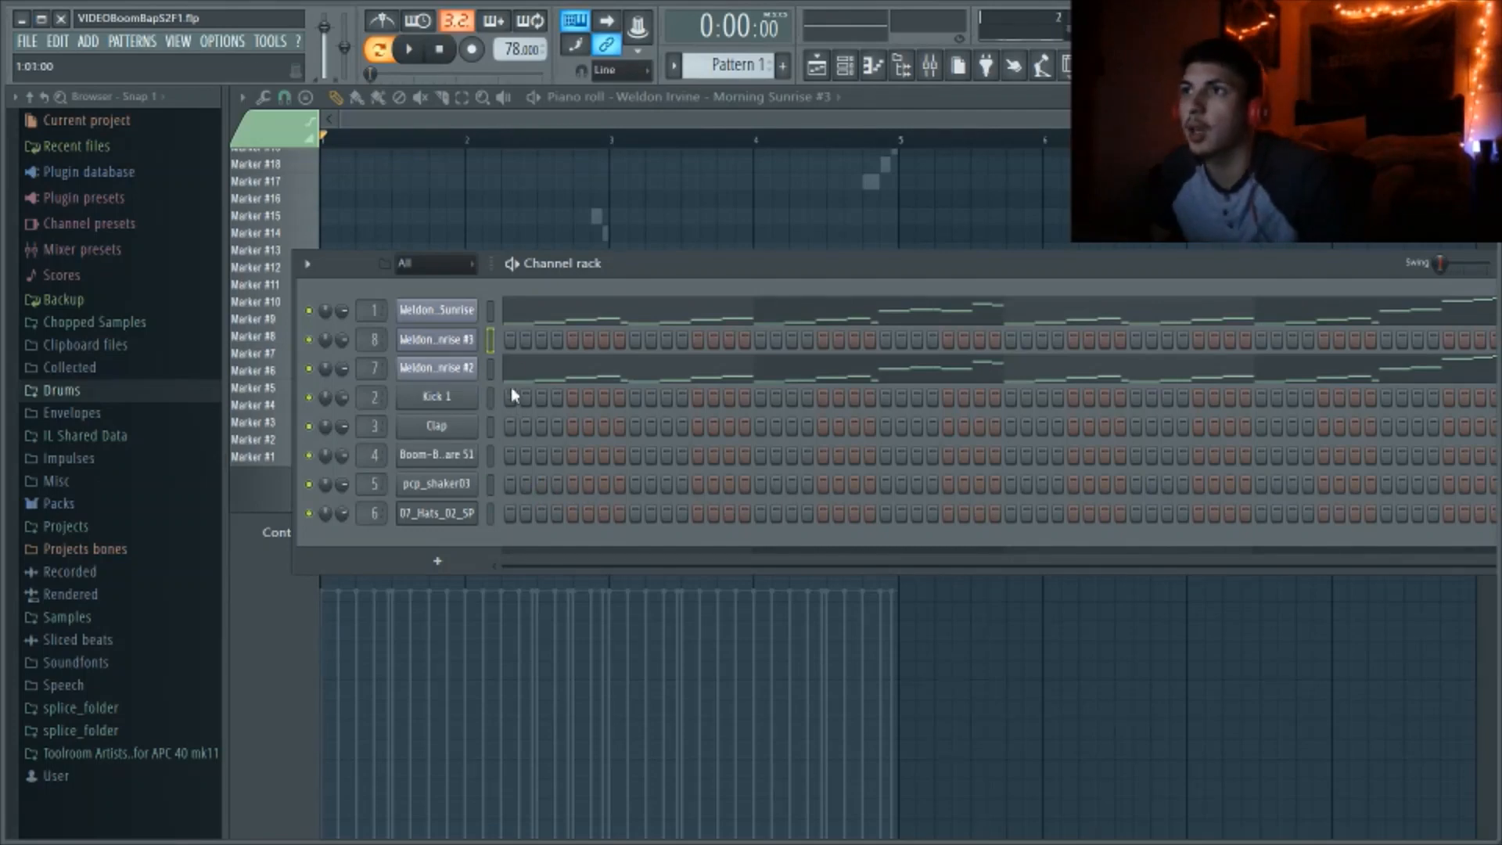
# Open the mixer and inspect the Fruity parametric EQ 2 curves on Insert 1 and Insert 7
pyautogui.click(933, 77)
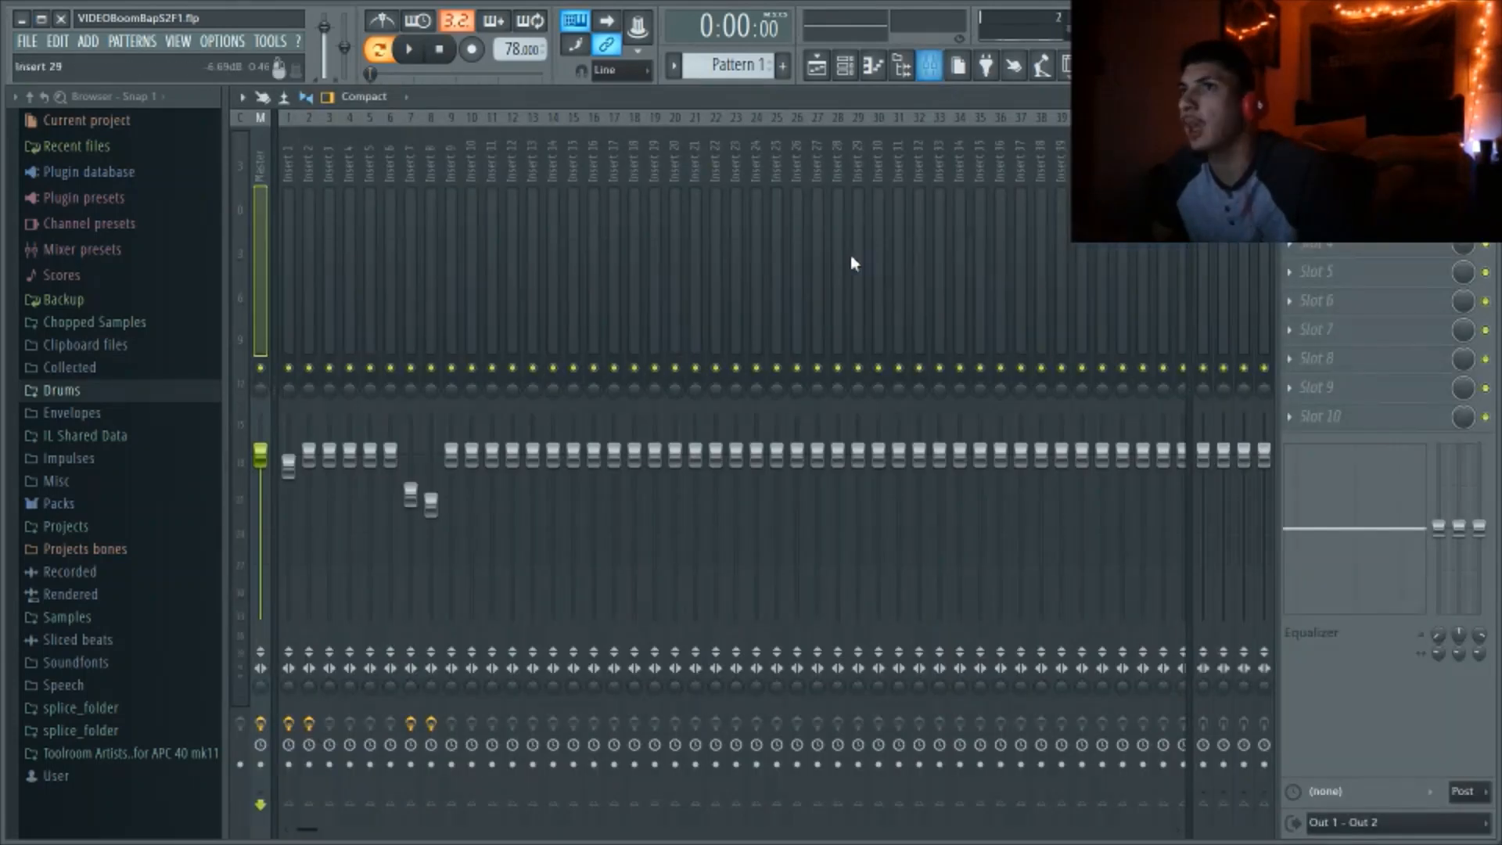
pyautogui.click(410, 162)
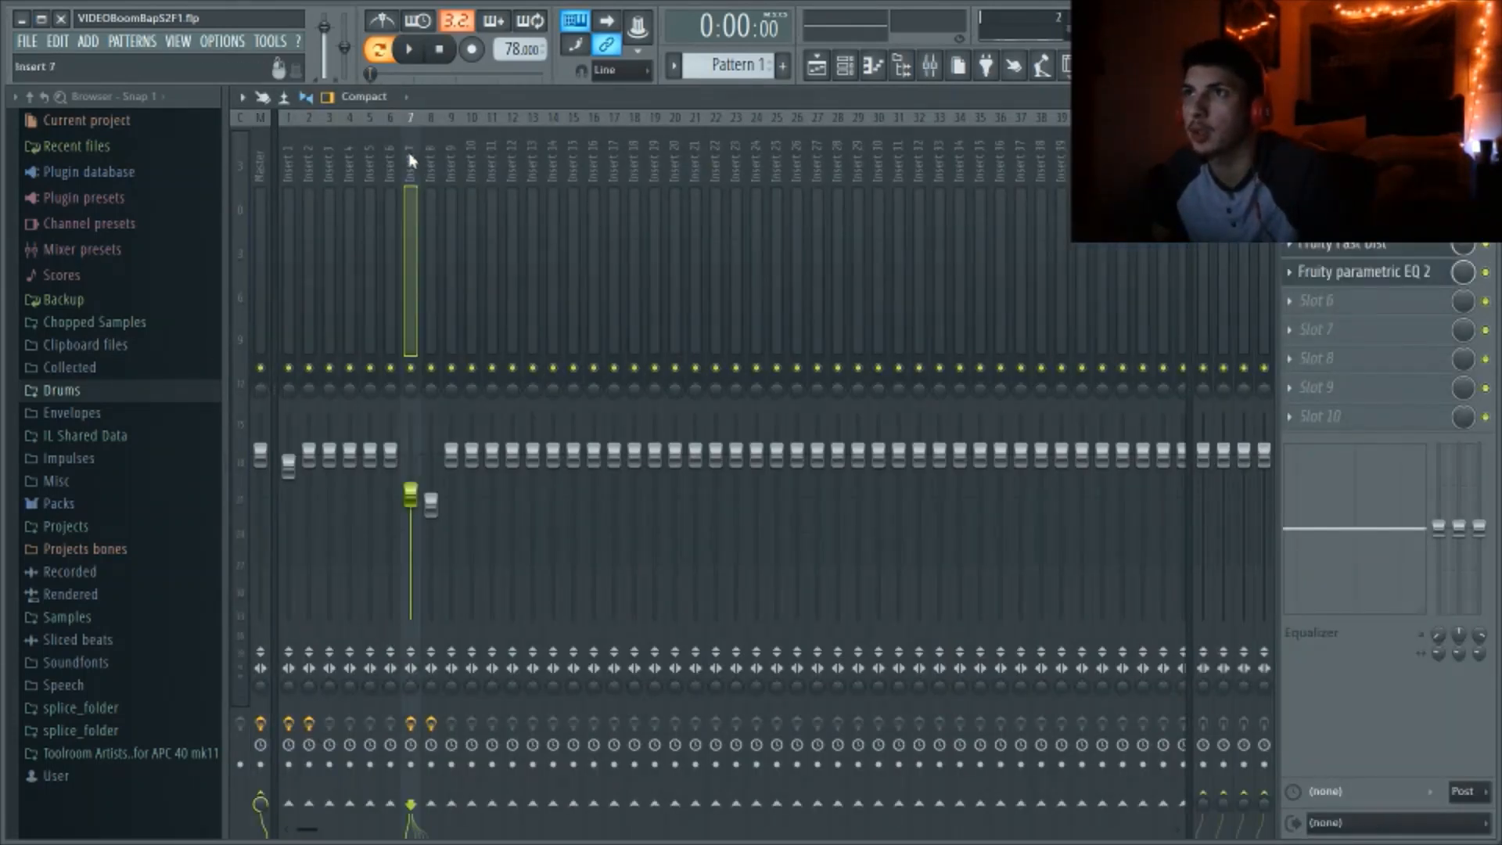
pyautogui.click(293, 188)
pyautogui.click(1365, 155)
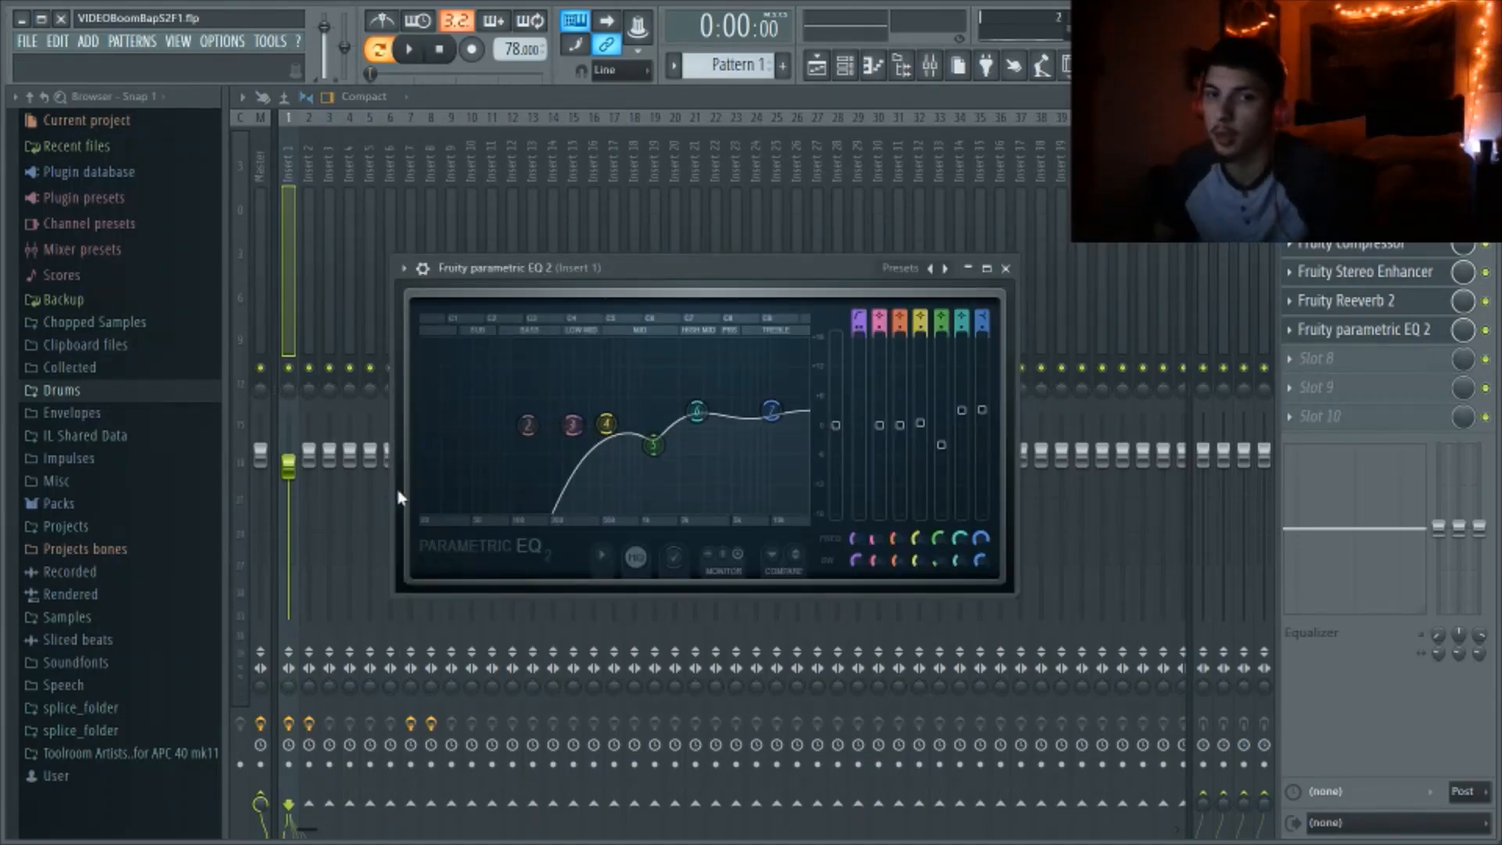
pyautogui.click(411, 187)
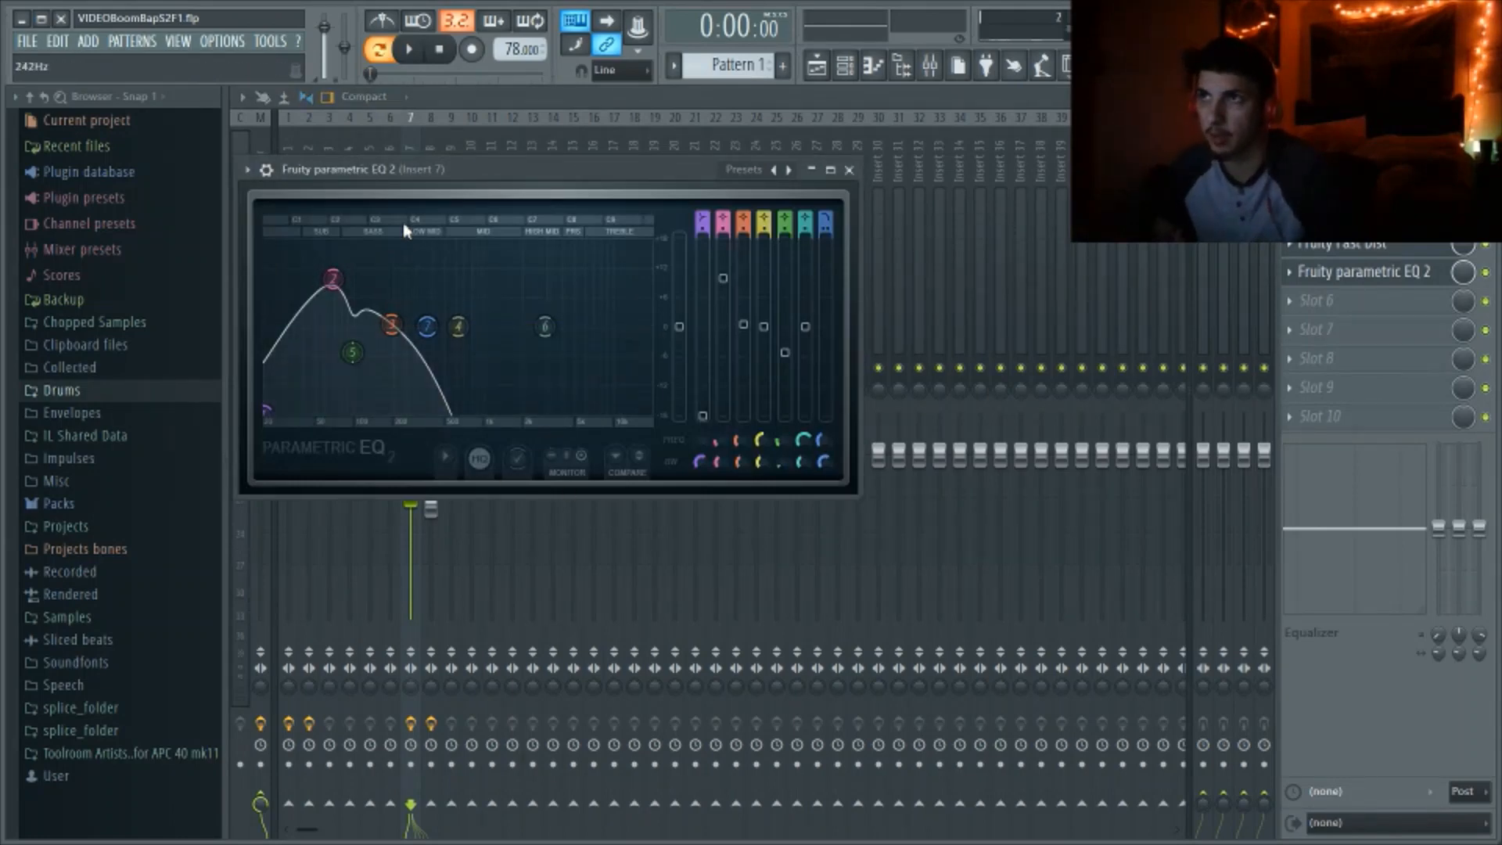
# Solo mixer Insert 7 and play Pattern 1 to hear the low-passed bass layer of the sample
pyautogui.click(408, 151)
pyautogui.rightClick(412, 368)
pyautogui.press('space')
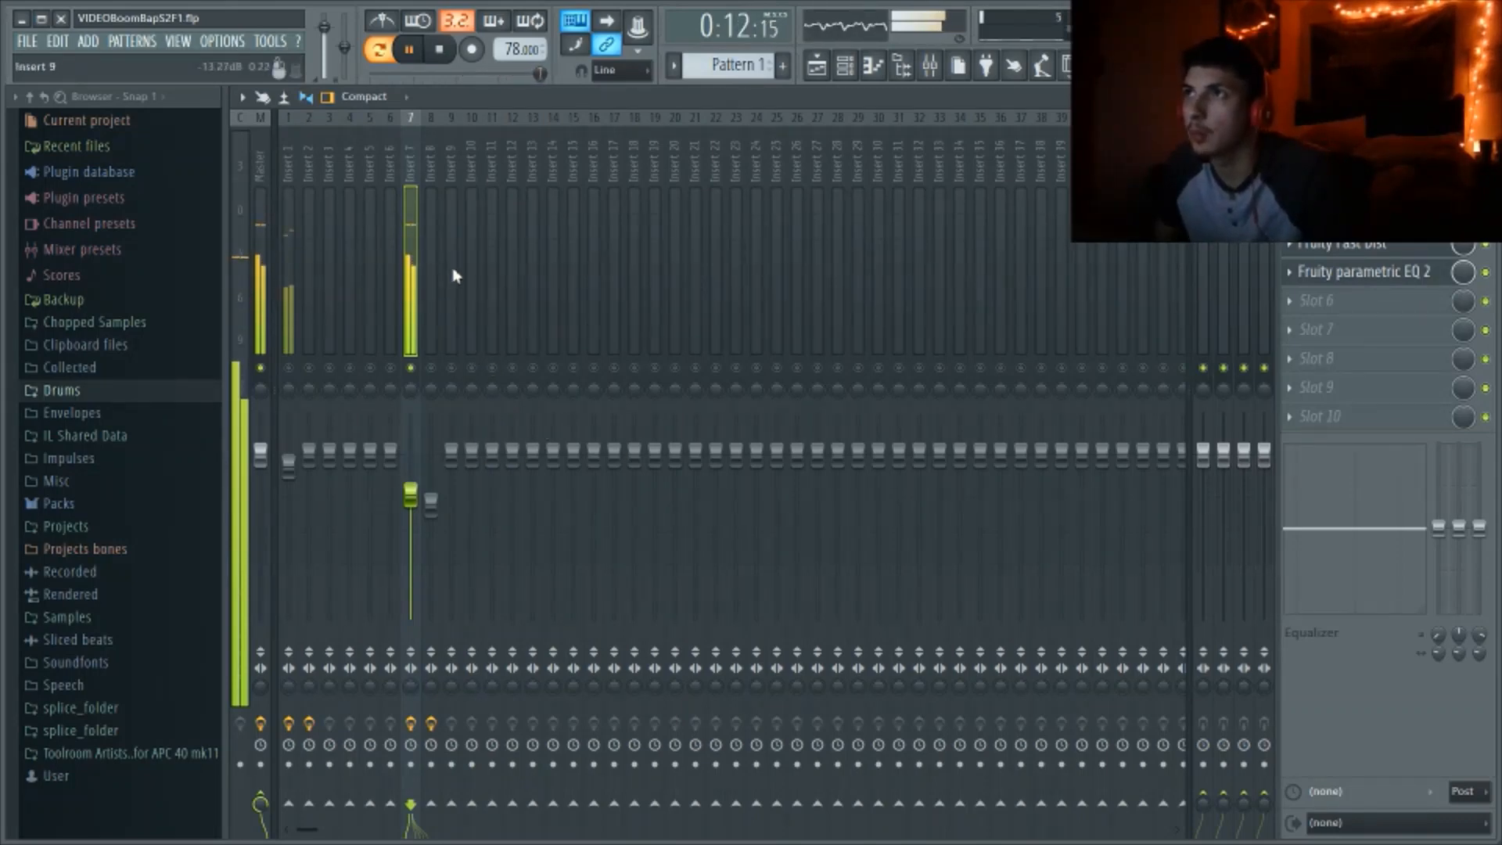
pyautogui.press('space')
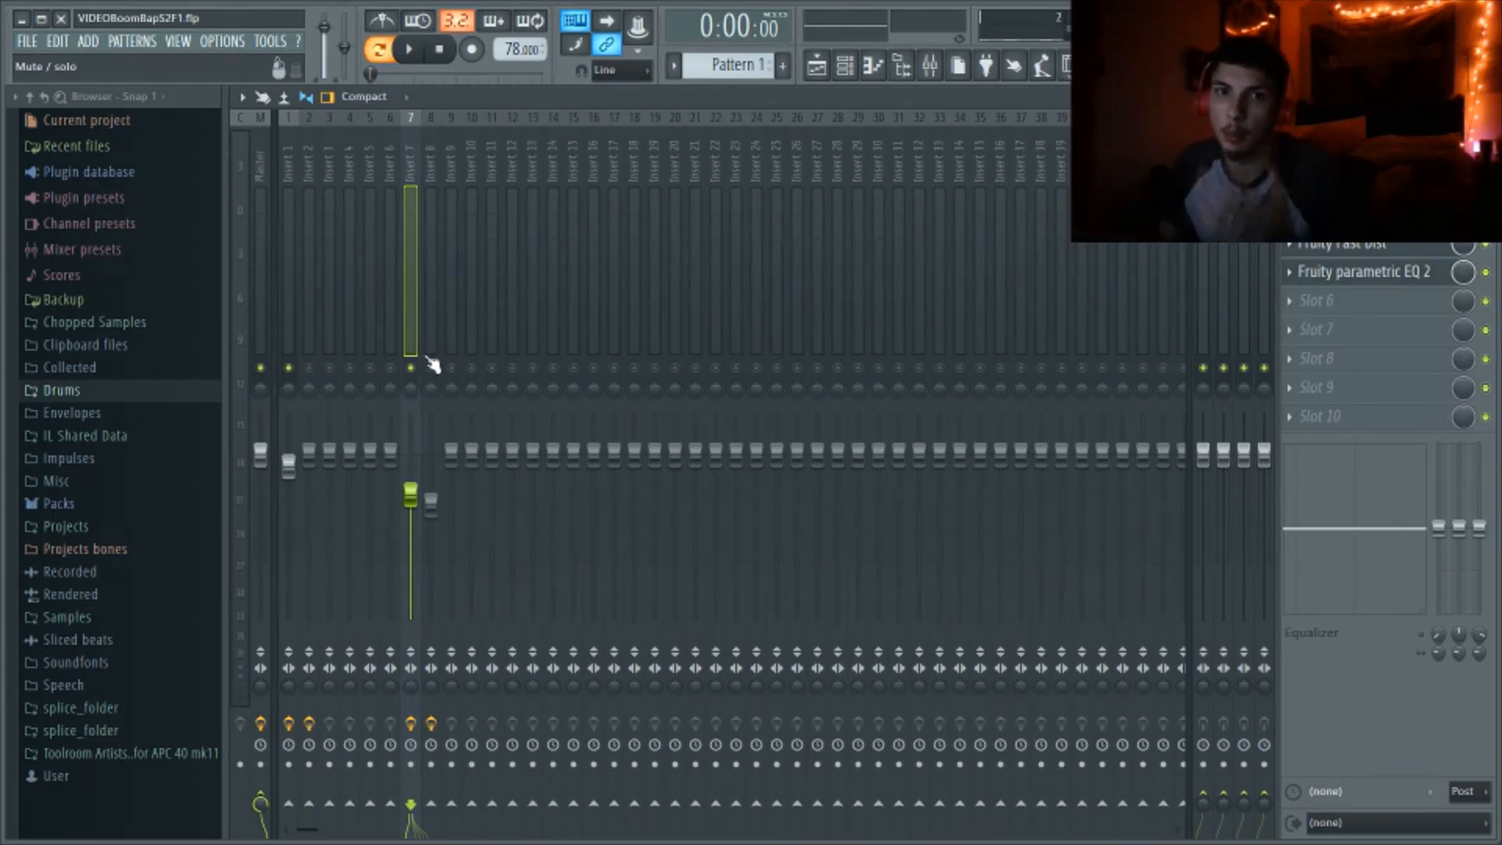
# Play Insert 1 and Insert 7 together and lower the Insert 7 fader slightly
pyautogui.press('space')
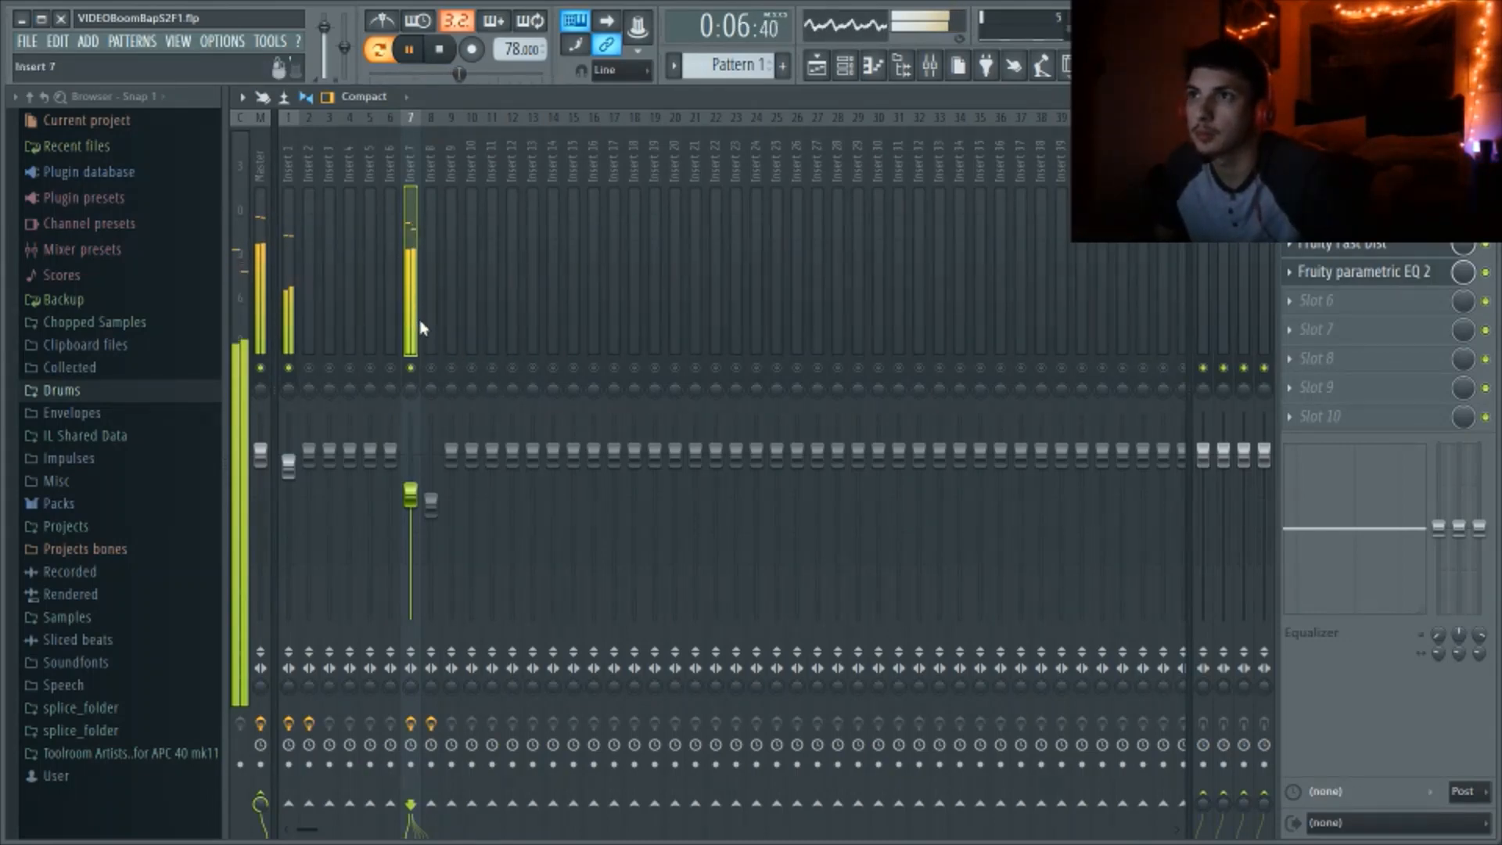
pyautogui.moveTo(420, 489); pyautogui.dragTo(420, 497)
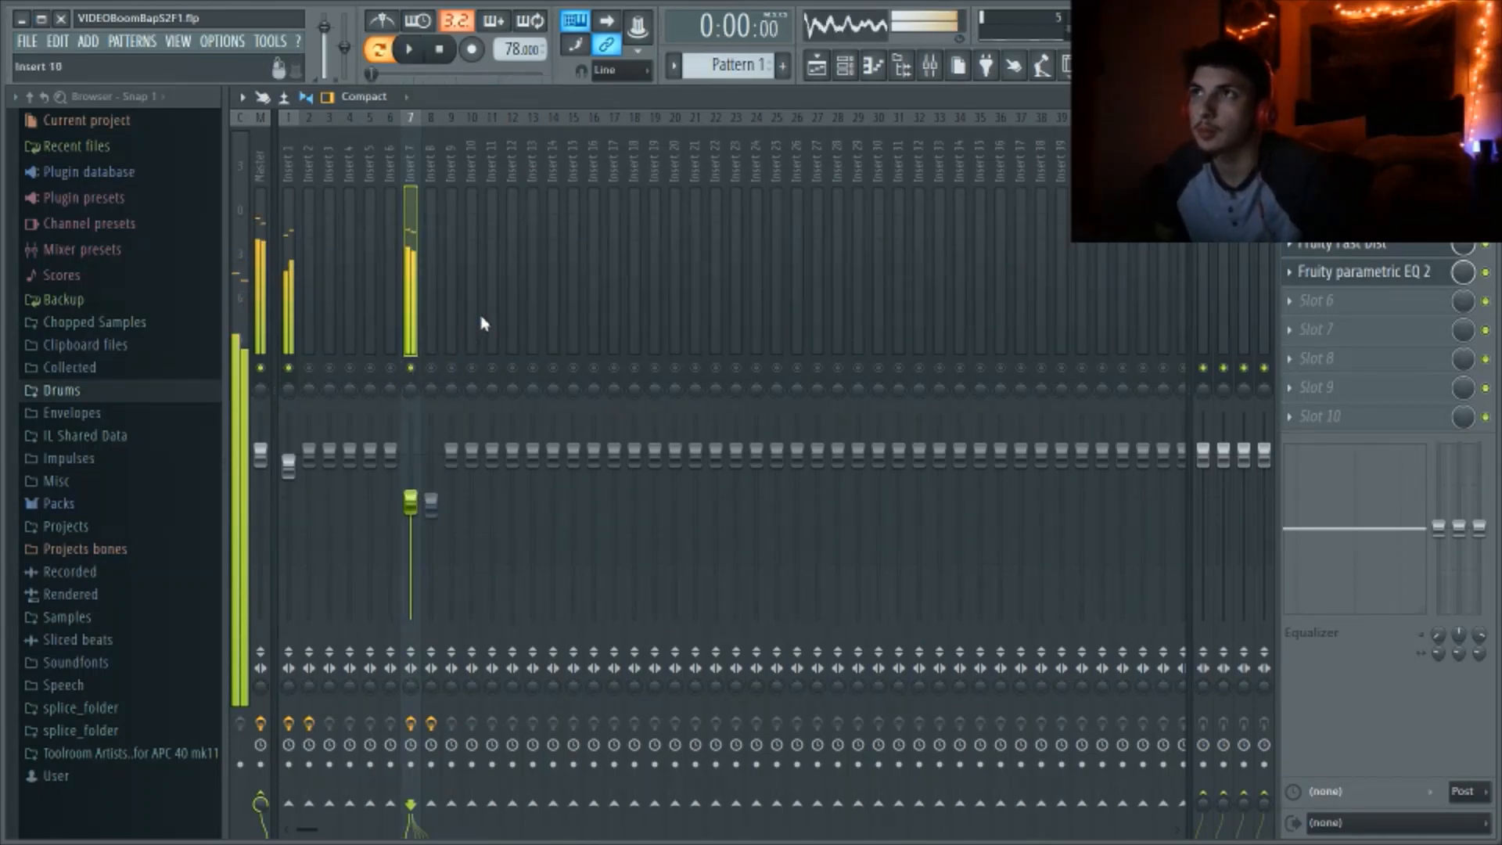
pyautogui.press('space')
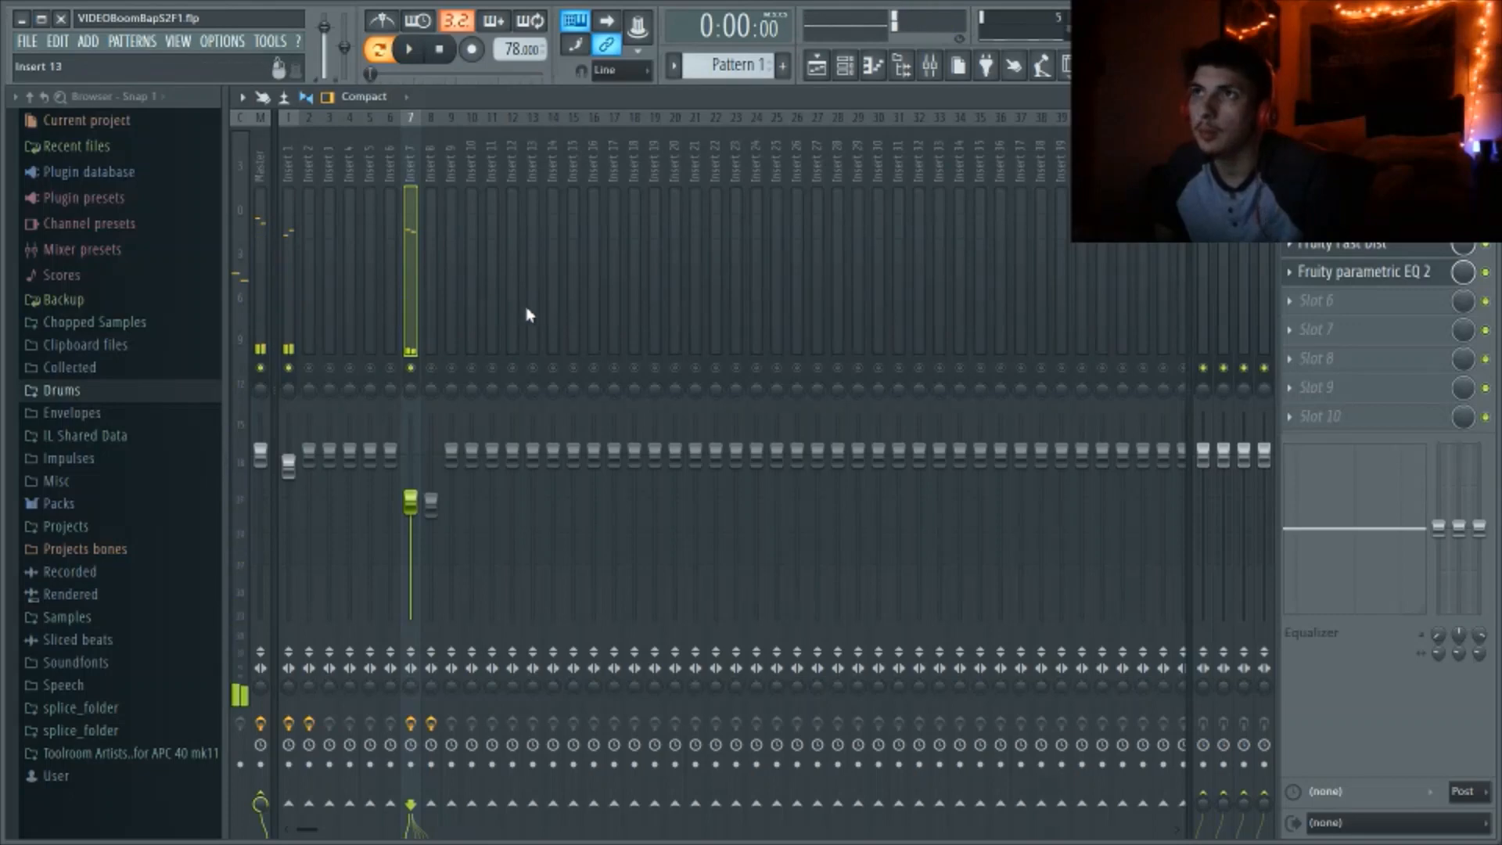
# Return to the channel rack and switch from Pattern 1 to the drum sequence in Pattern 3
pyautogui.click(845, 66)
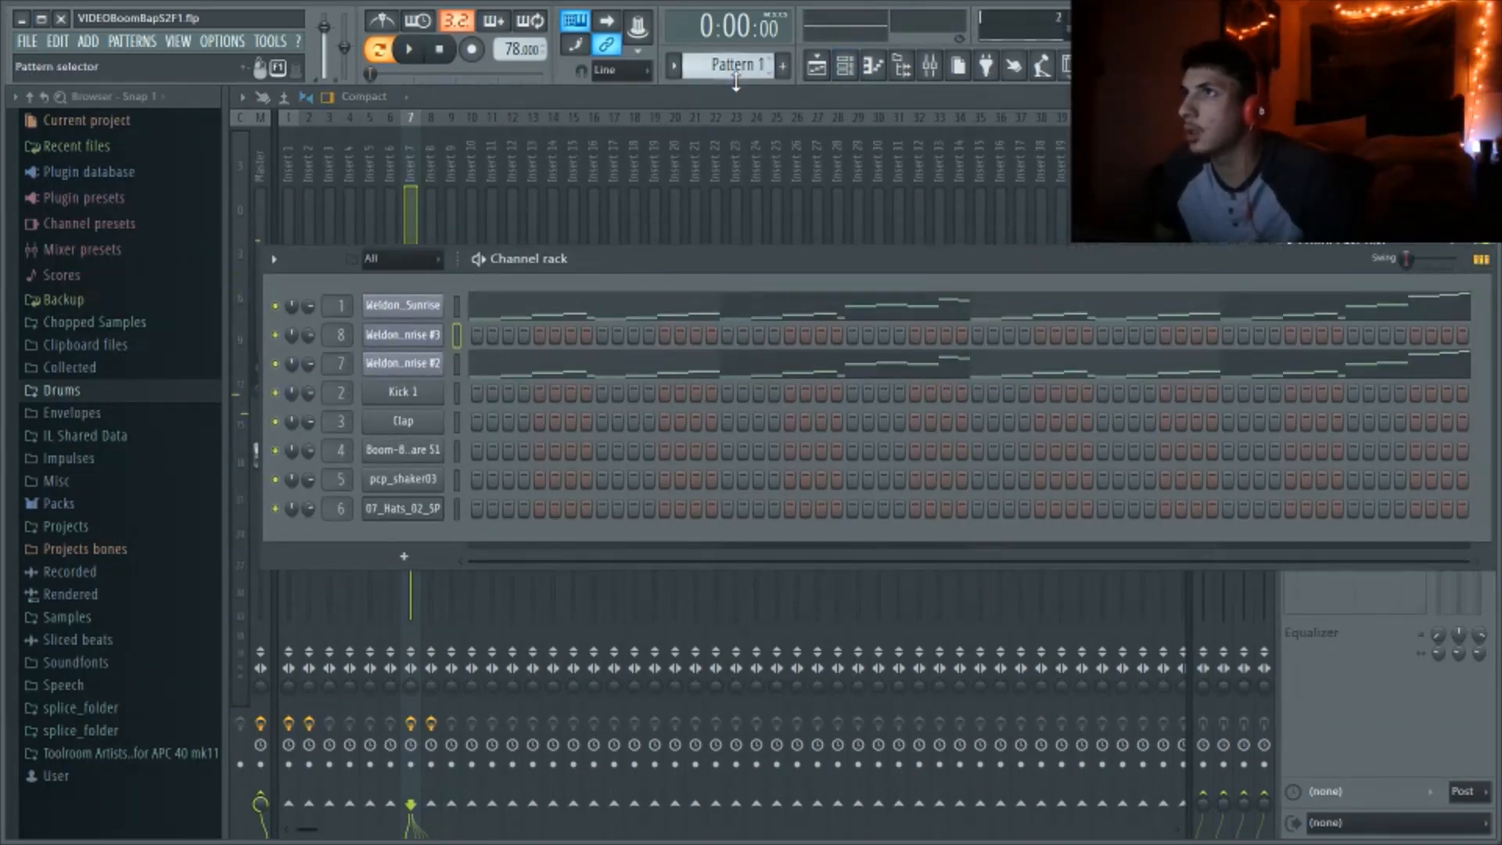
pyautogui.scroll(-1, 735, 78)
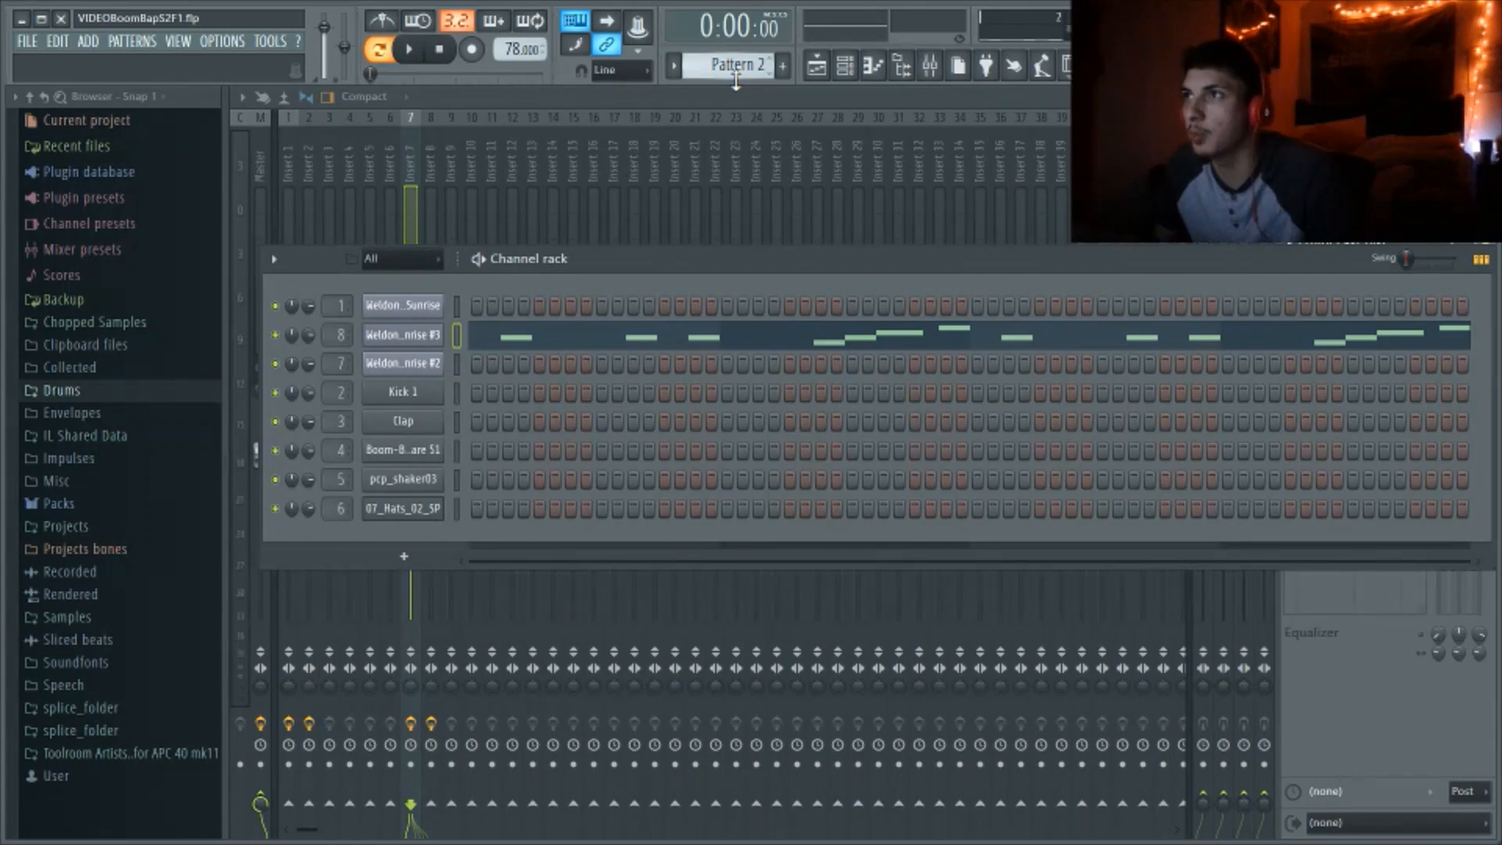
pyautogui.scroll(-1, 735, 79)
pyautogui.moveTo(619, 268)
pyautogui.mouseDown()
pyautogui.moveTo(585, 255)
pyautogui.moveTo(617, 252)
pyautogui.moveTo(618, 269)
pyautogui.moveTo(598, 266)
pyautogui.mouseUp()
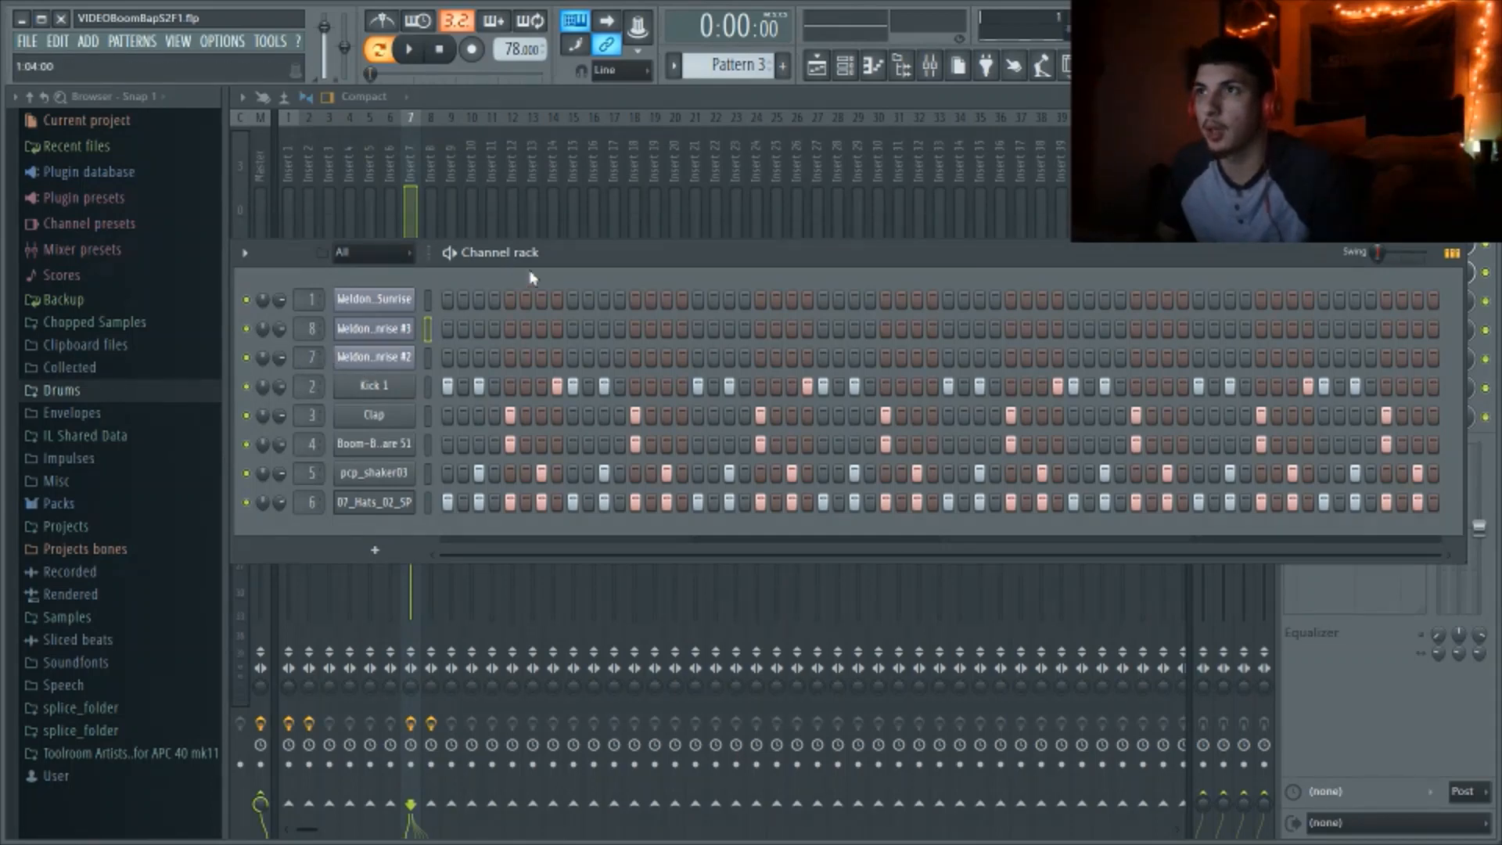
# Select mixer Insert 5, return to the channel rack, and play back the Pattern 3 drum sequence
pyautogui.click(369, 176)
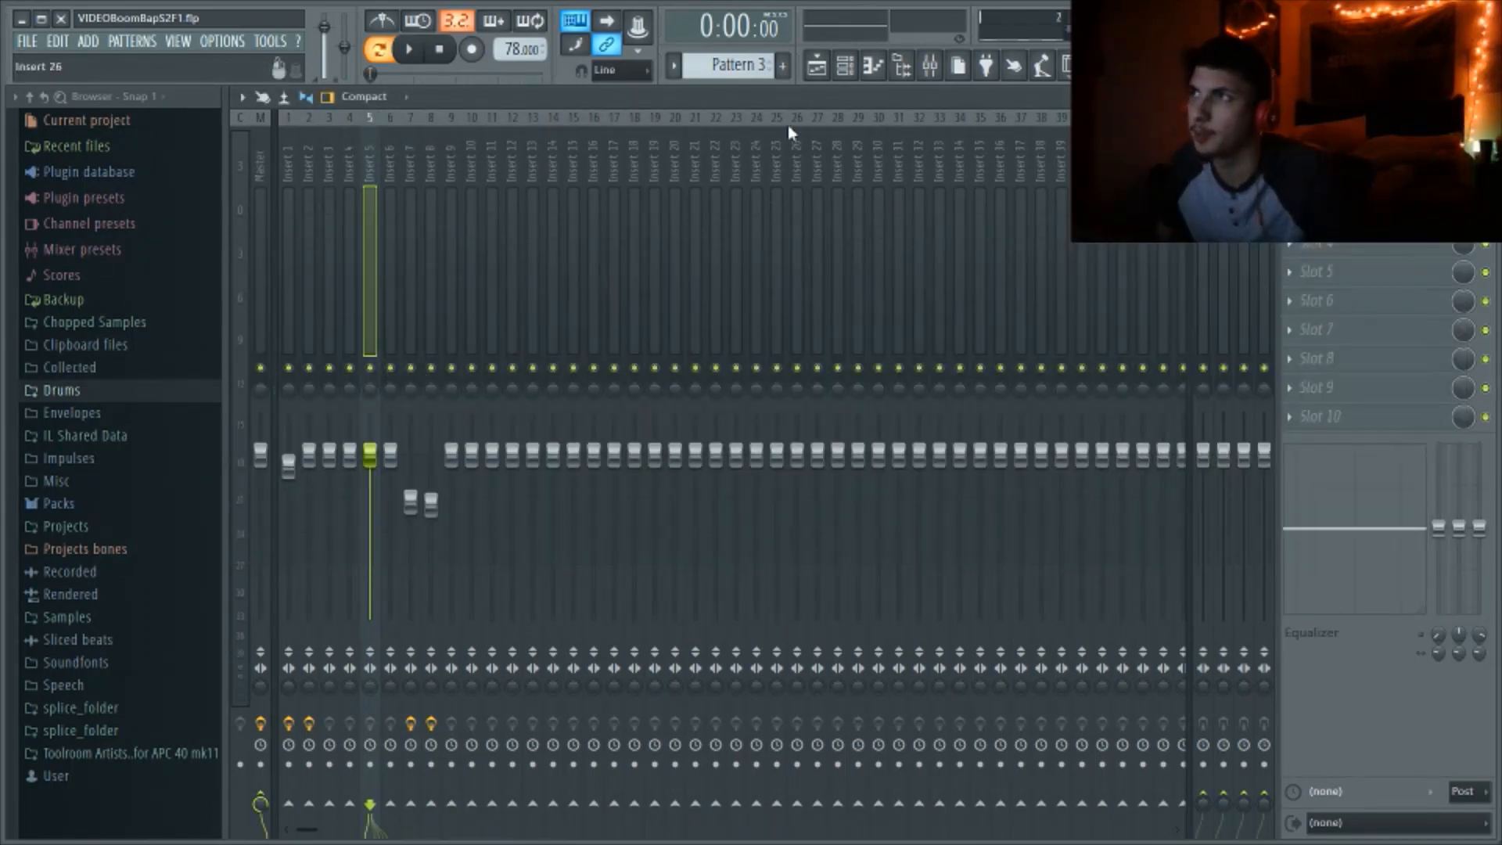
pyautogui.click(845, 66)
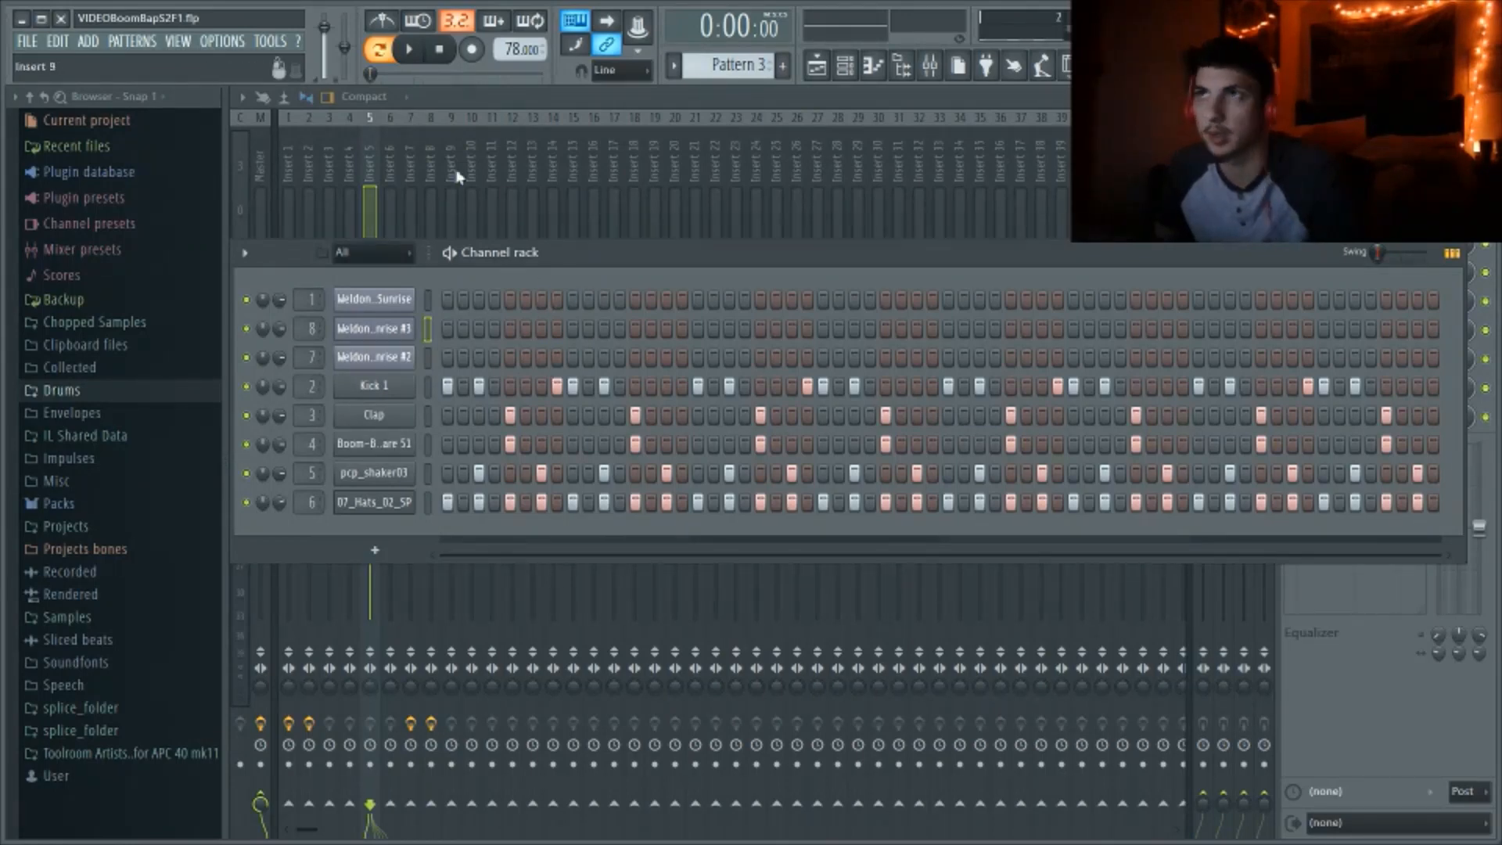
pyautogui.click(410, 52)
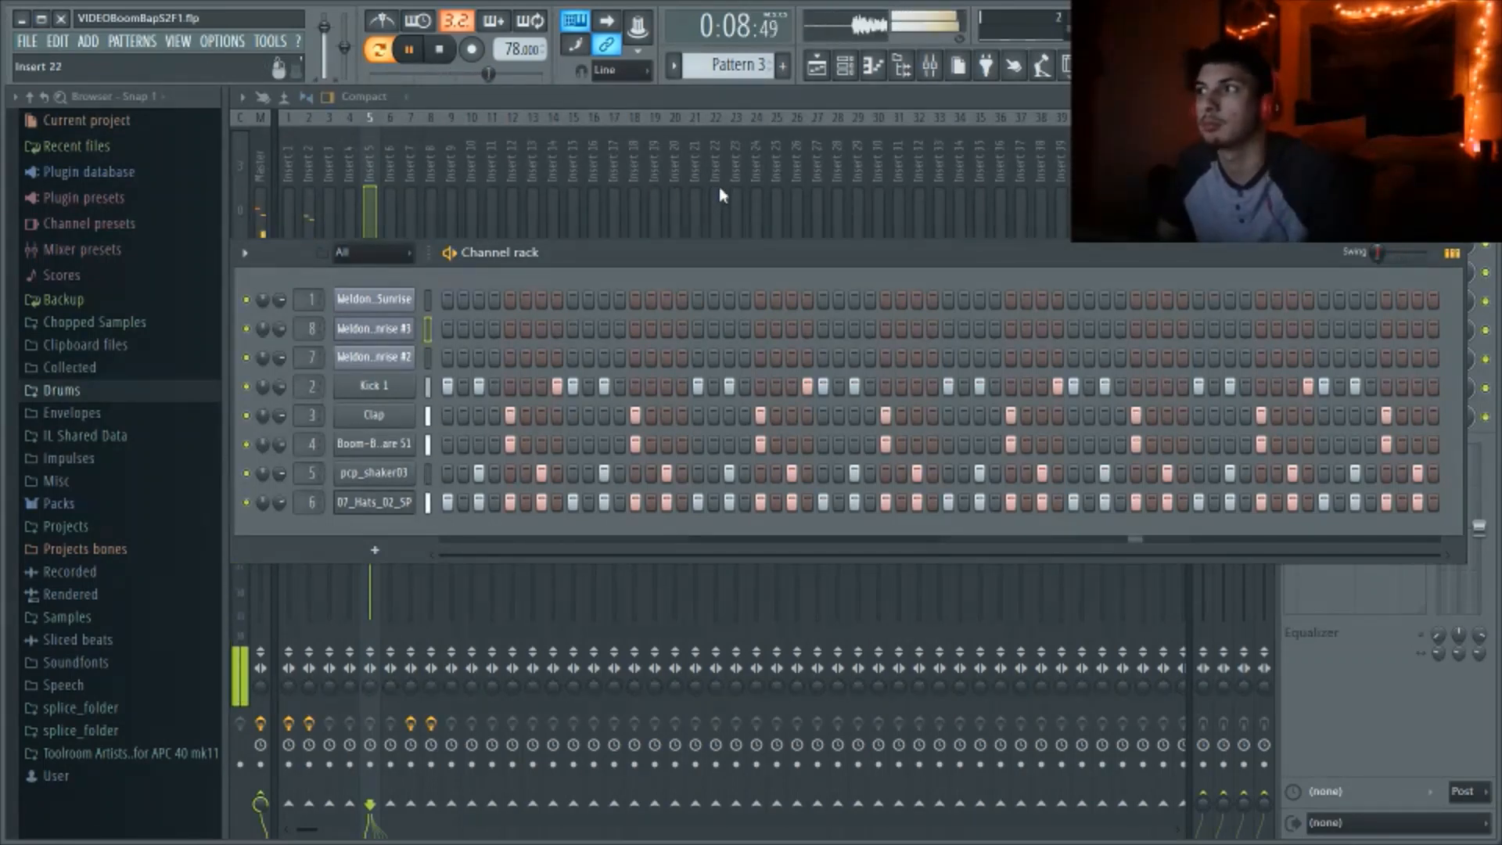
pyautogui.click(457, 54)
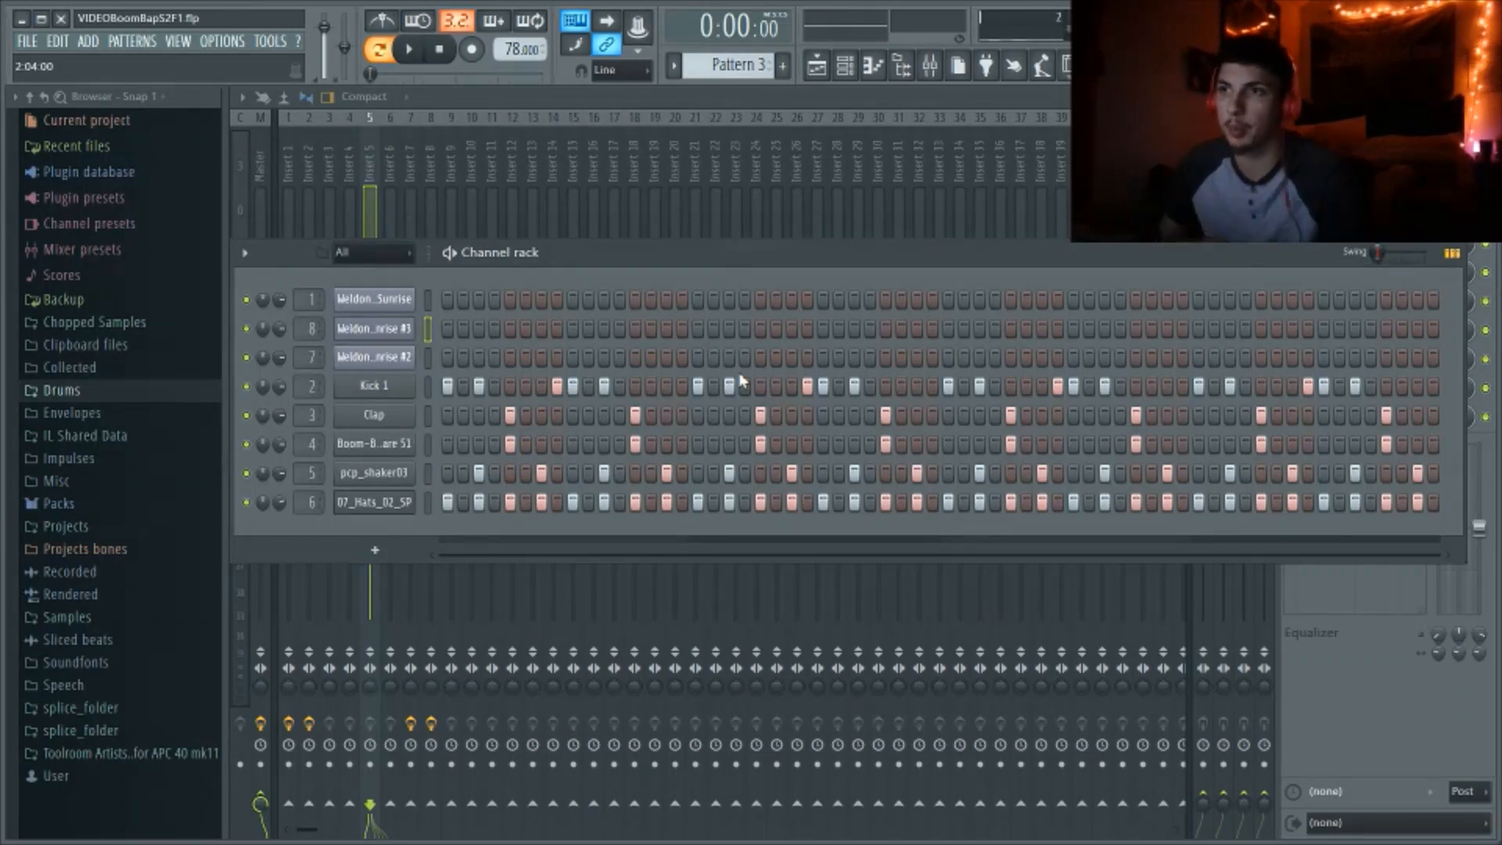
# Open the playlist and play back the arrangement of the Pattern 1 and Pattern 3 clips
pyautogui.click(371, 188)
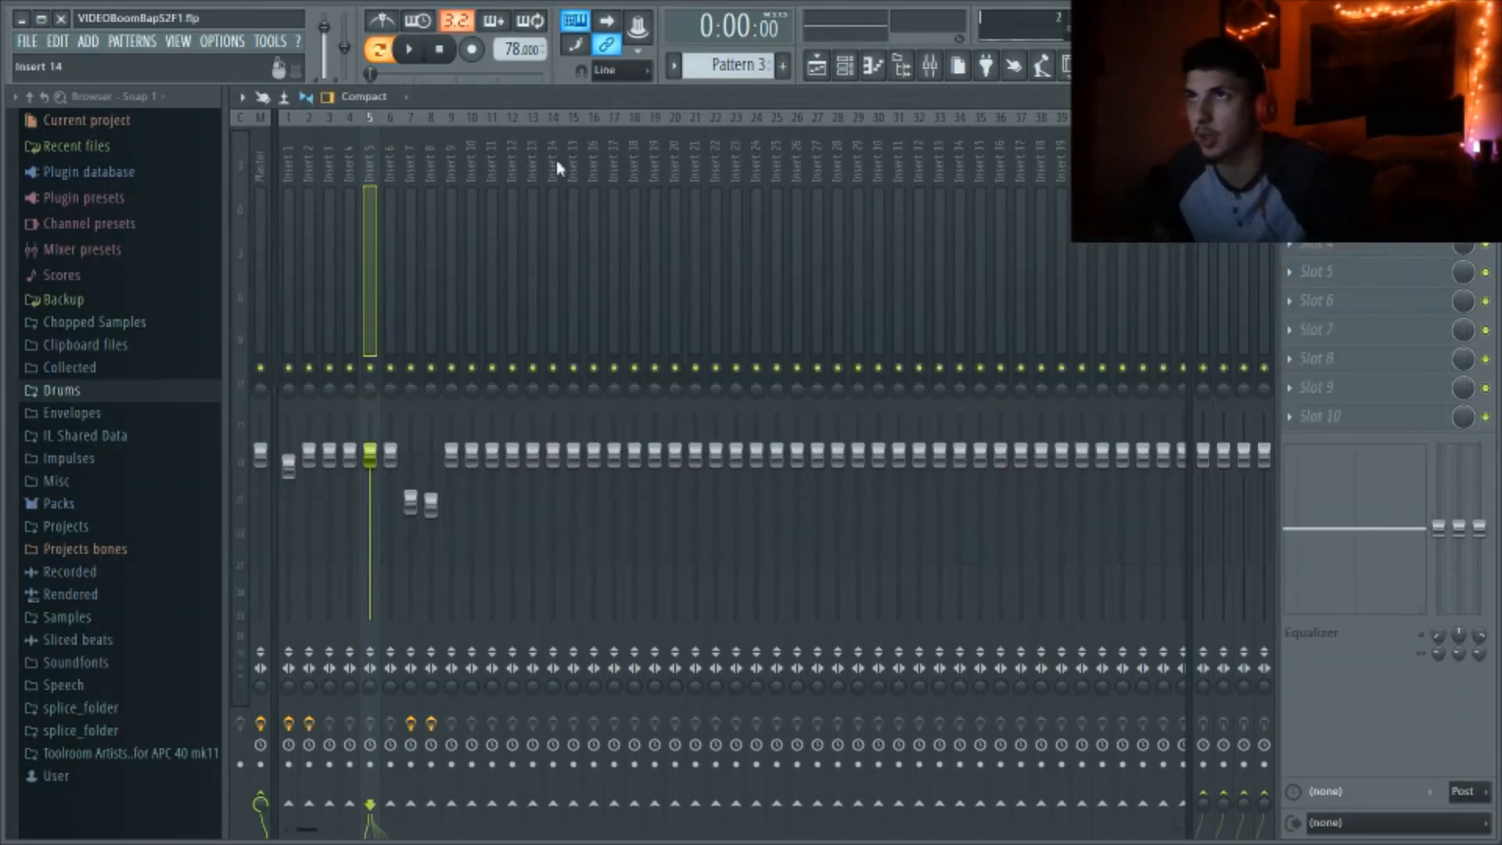
pyautogui.click(816, 66)
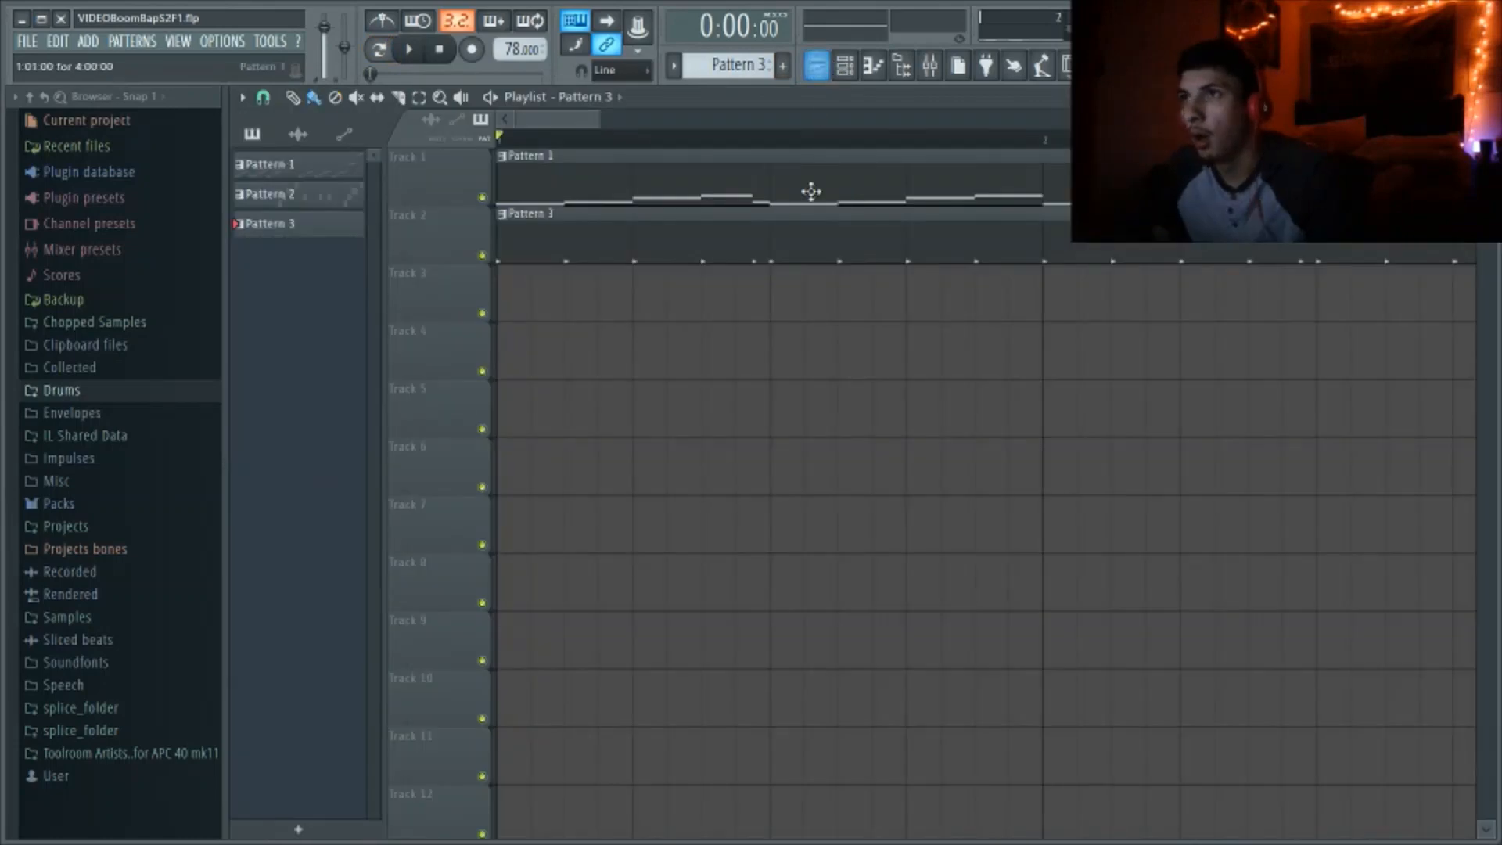
pyautogui.press('space')
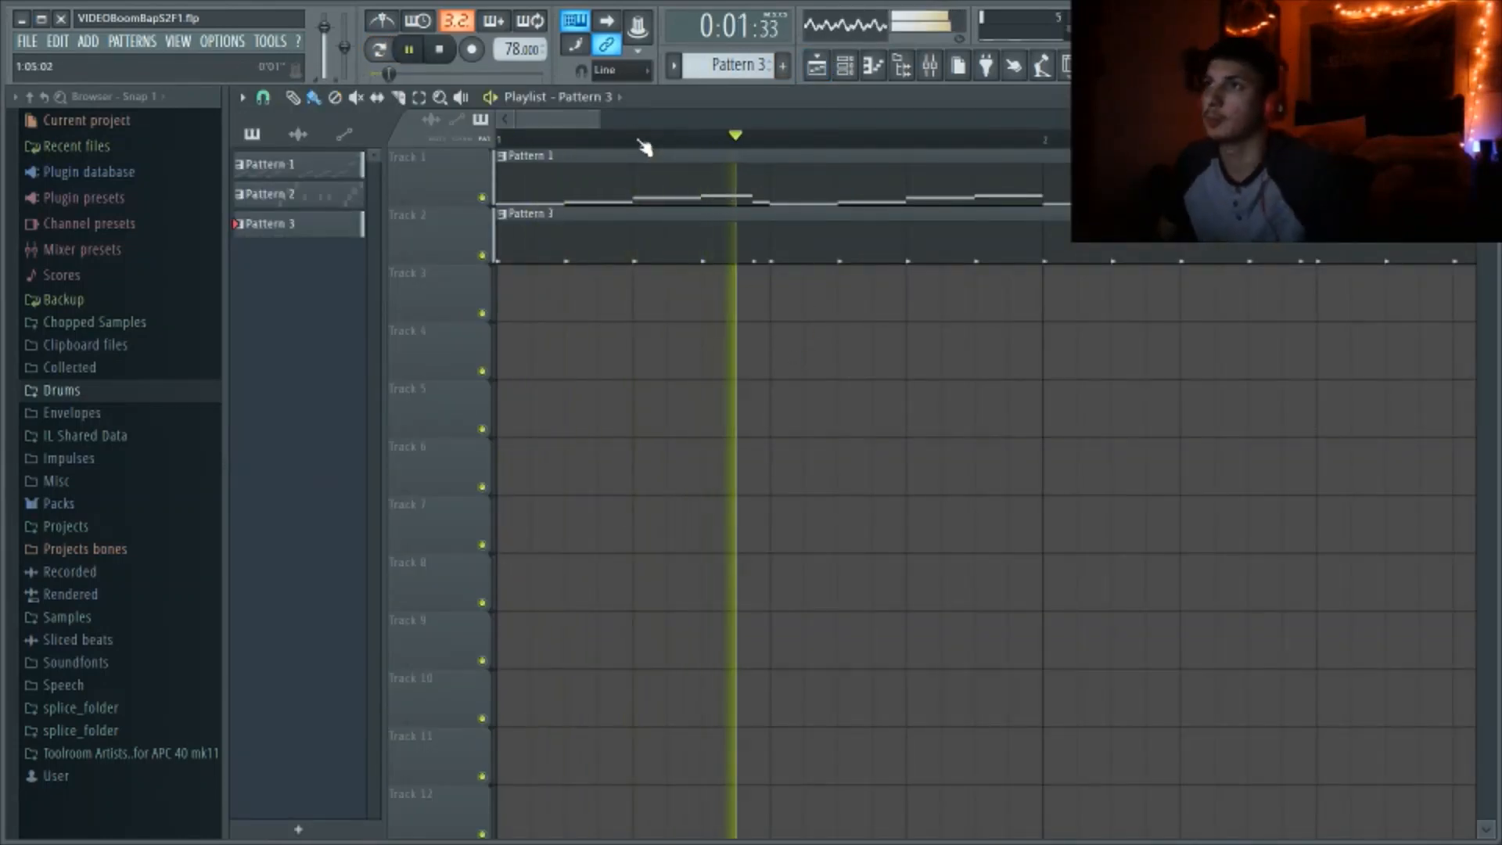
pyautogui.scroll(-3, 643, 148)
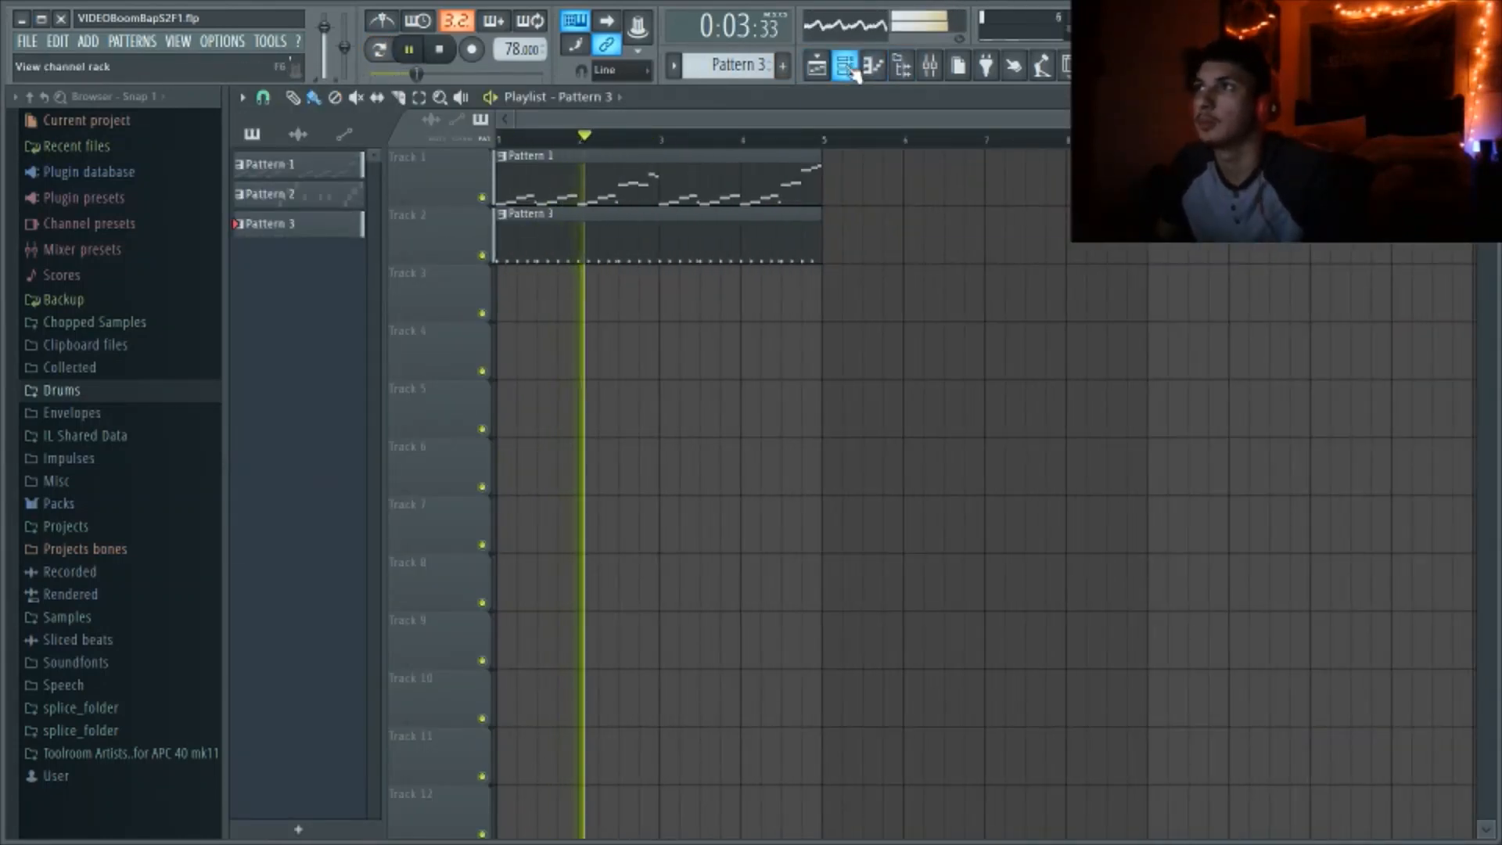
pyautogui.click(853, 69)
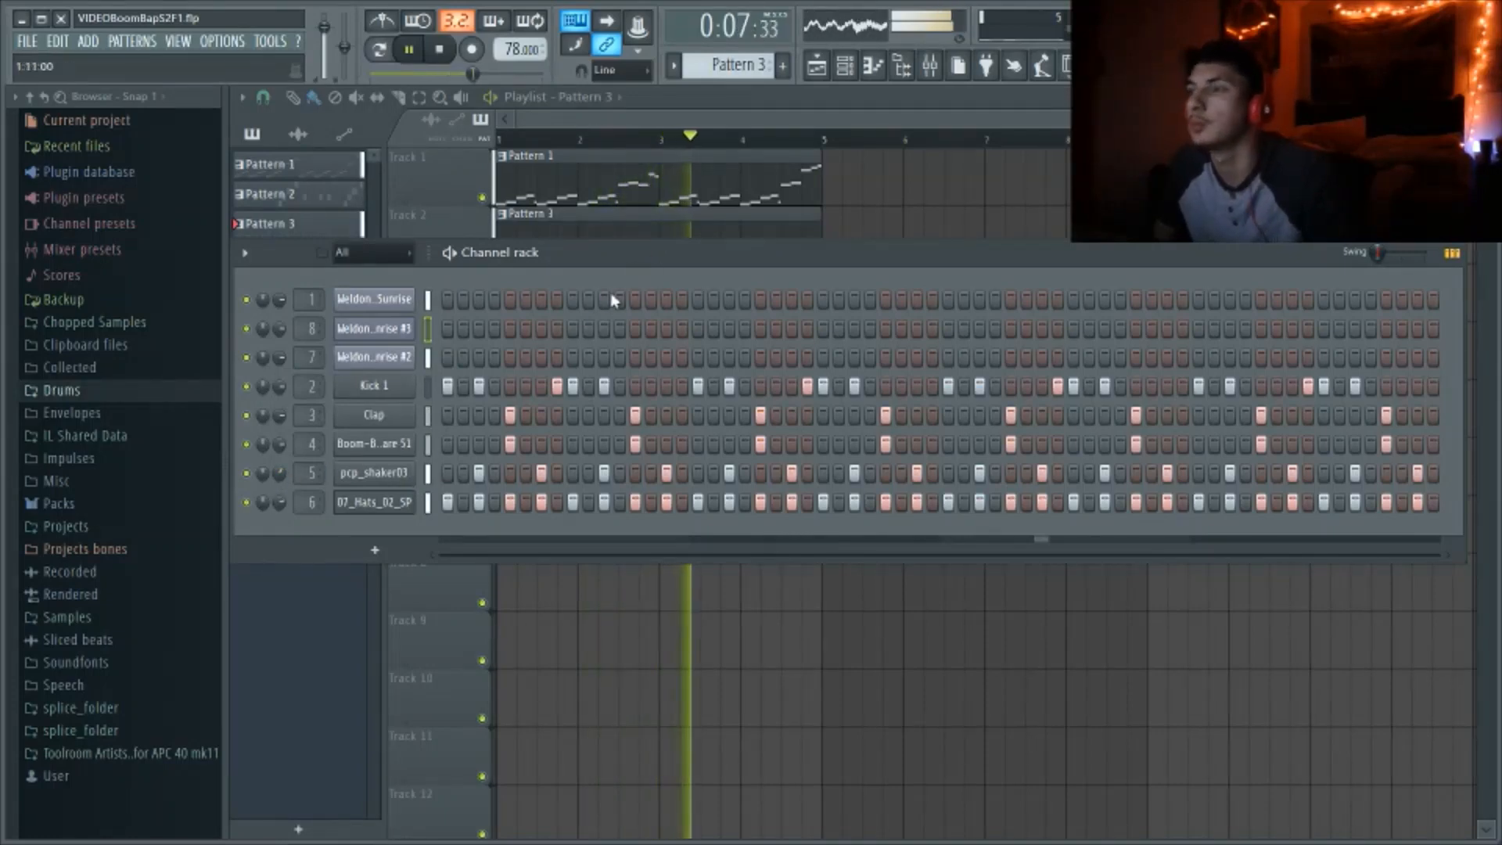
pyautogui.click(642, 132)
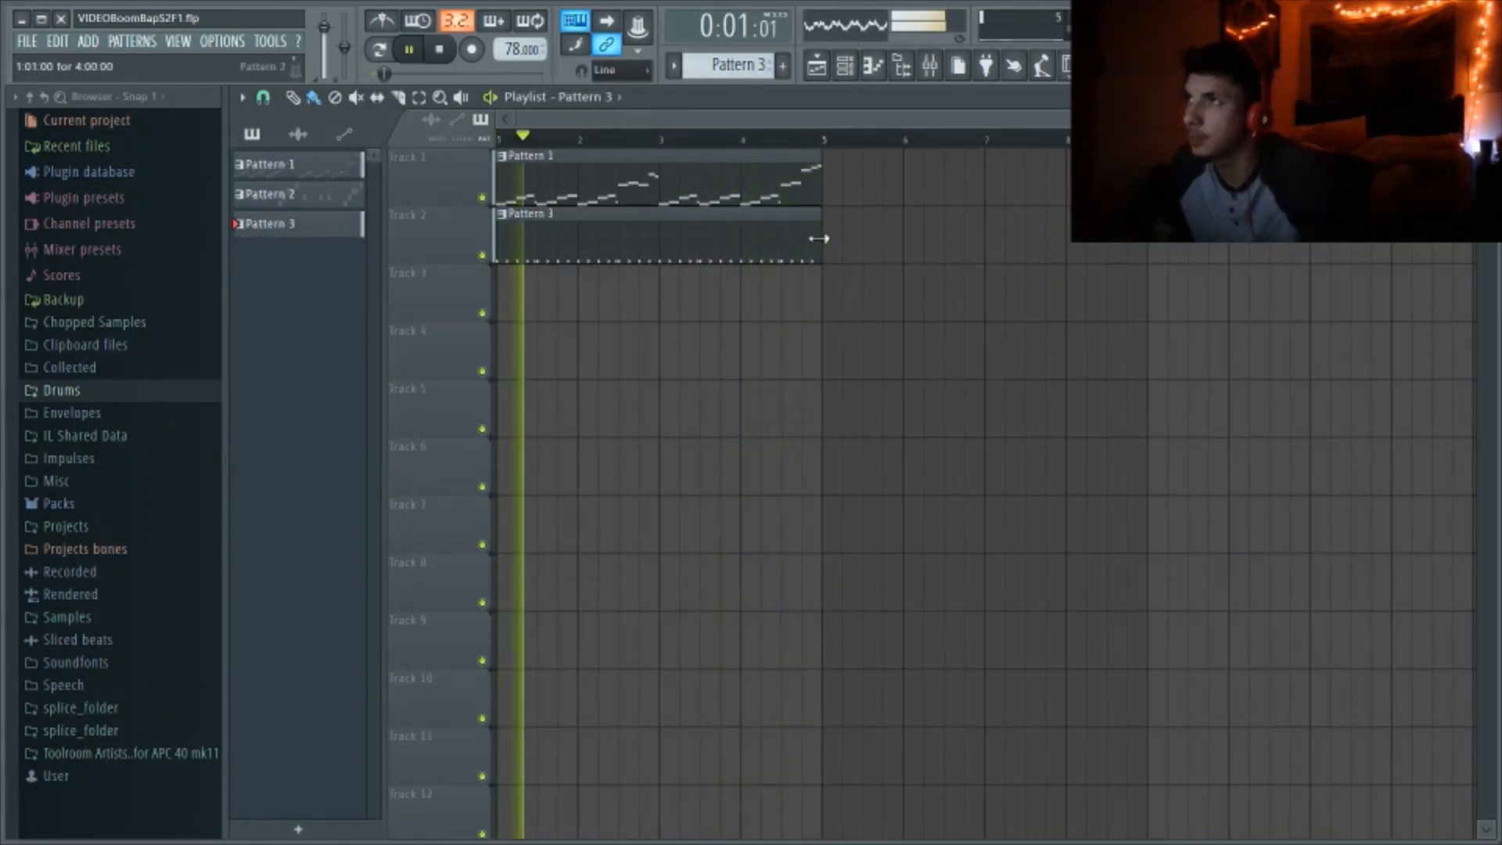
pyautogui.press('space')
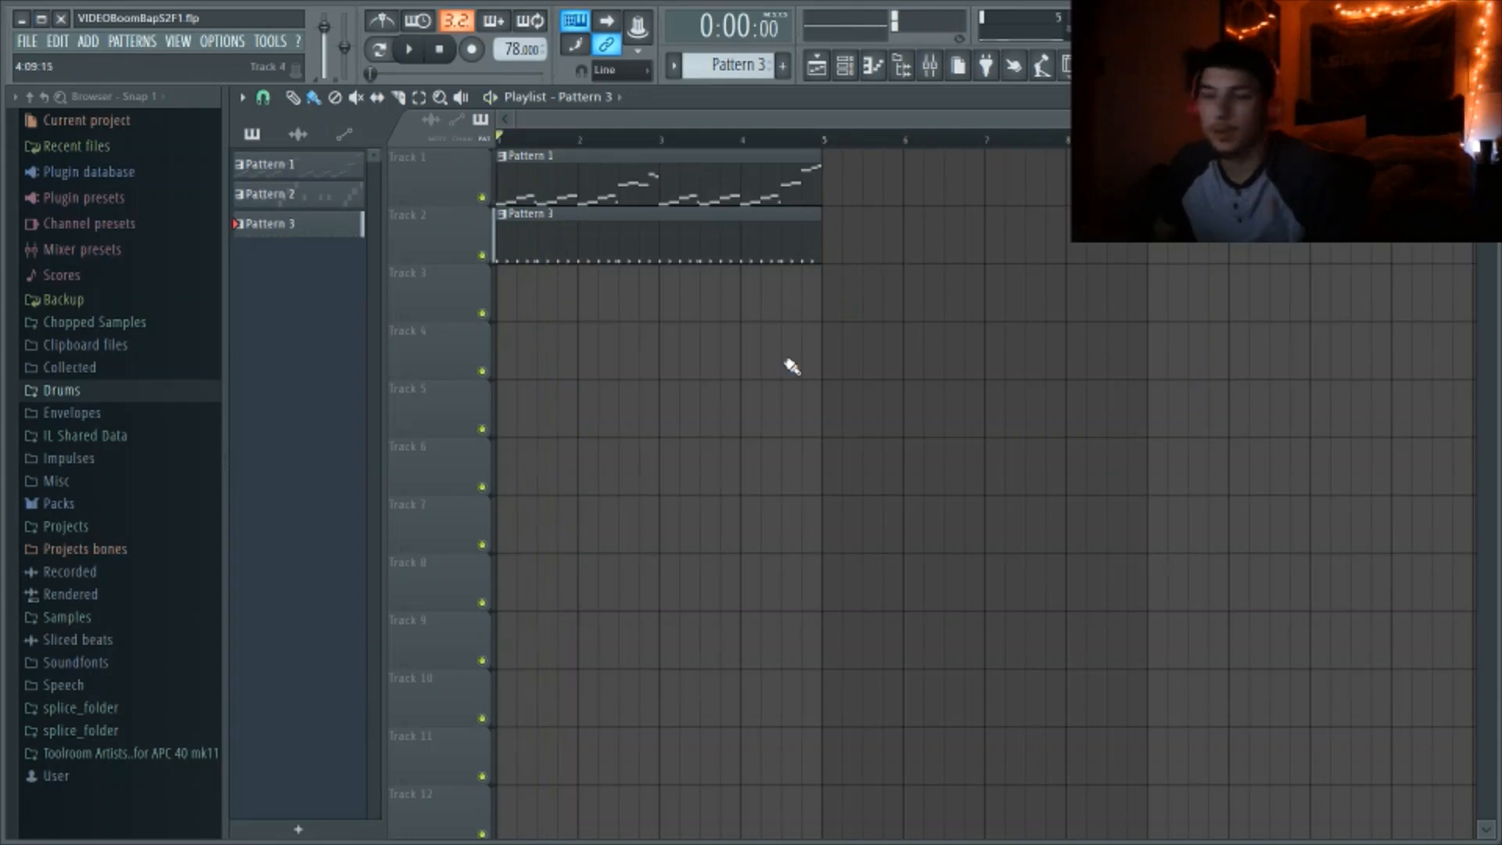
# Duplicate the Pattern 1 and Pattern 3 clips in the playlist so the copies start at bar 5
pyautogui.moveTo(953, 491); pyautogui.dragTo(428, 186)
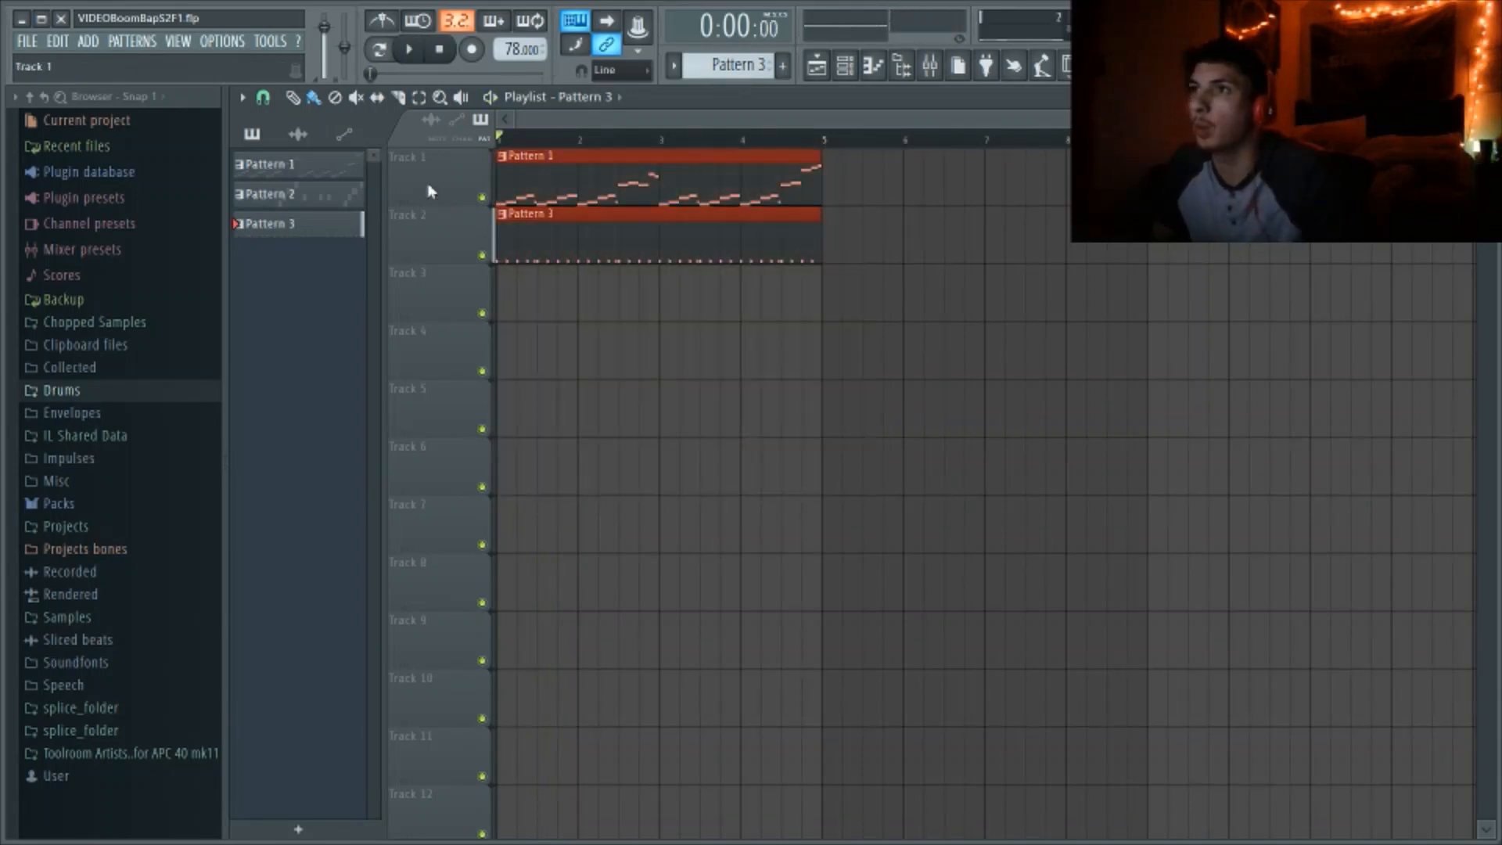
pyautogui.hotkey('ctrl', 'b')
pyautogui.click(807, 512)
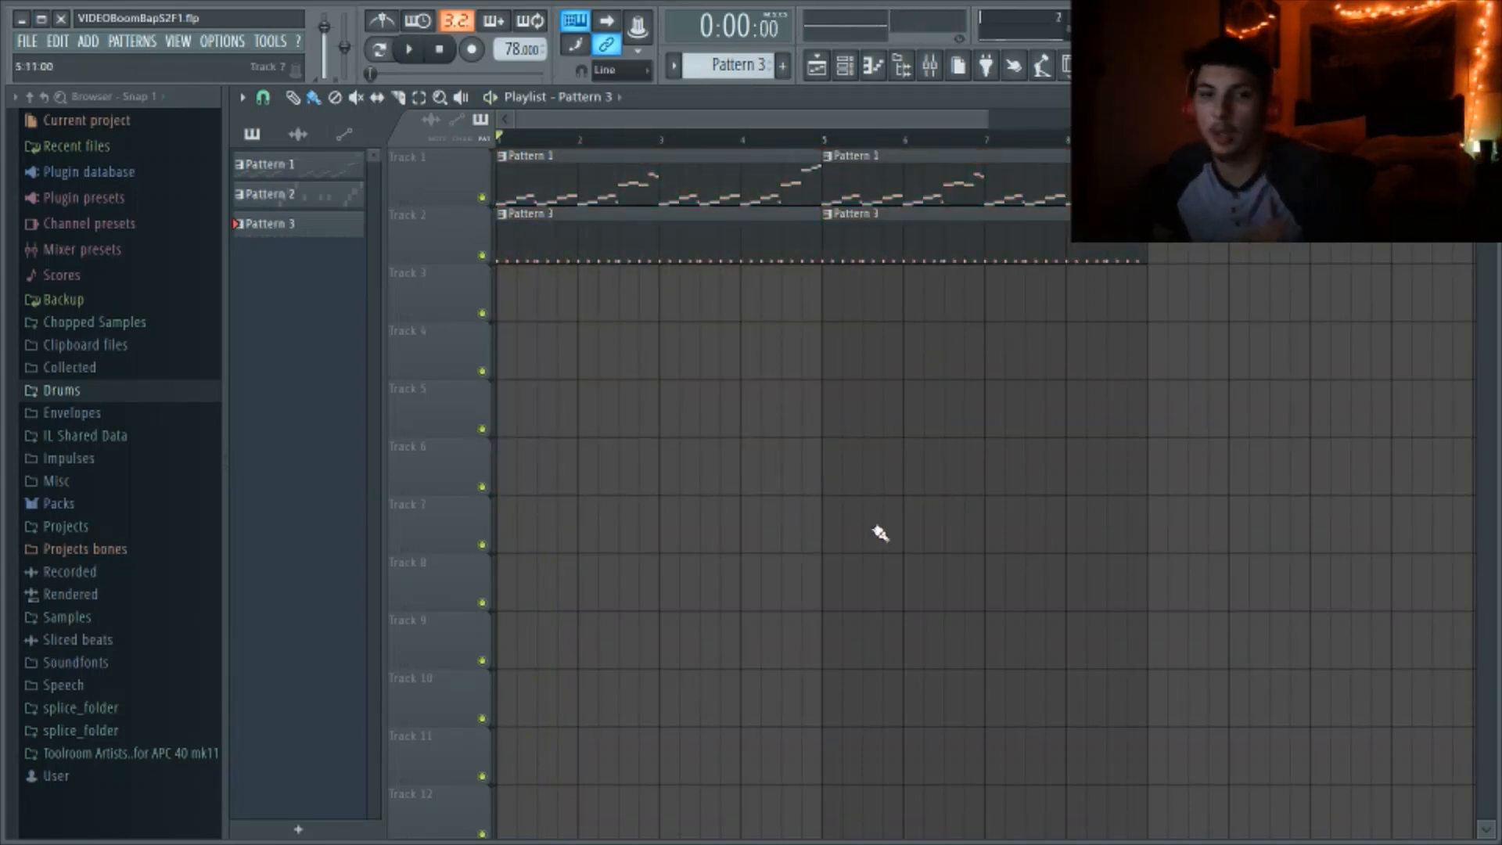
# Switch to Pattern 2 and place it on playlist Track 3 at bar 5, beneath the duplicated clips
pyautogui.scroll(1, 741, 67)
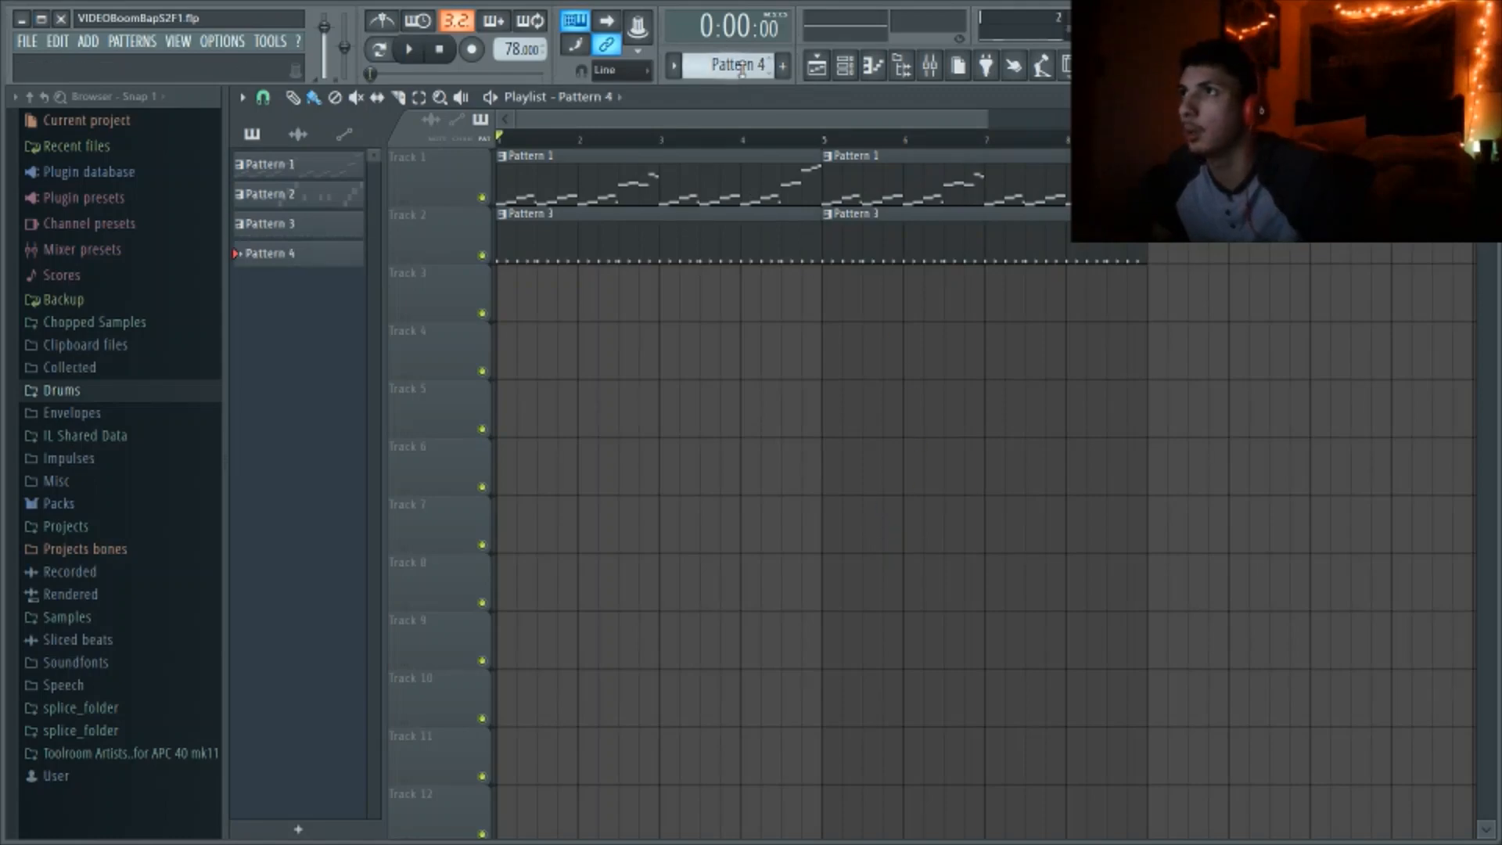
pyautogui.click(845, 66)
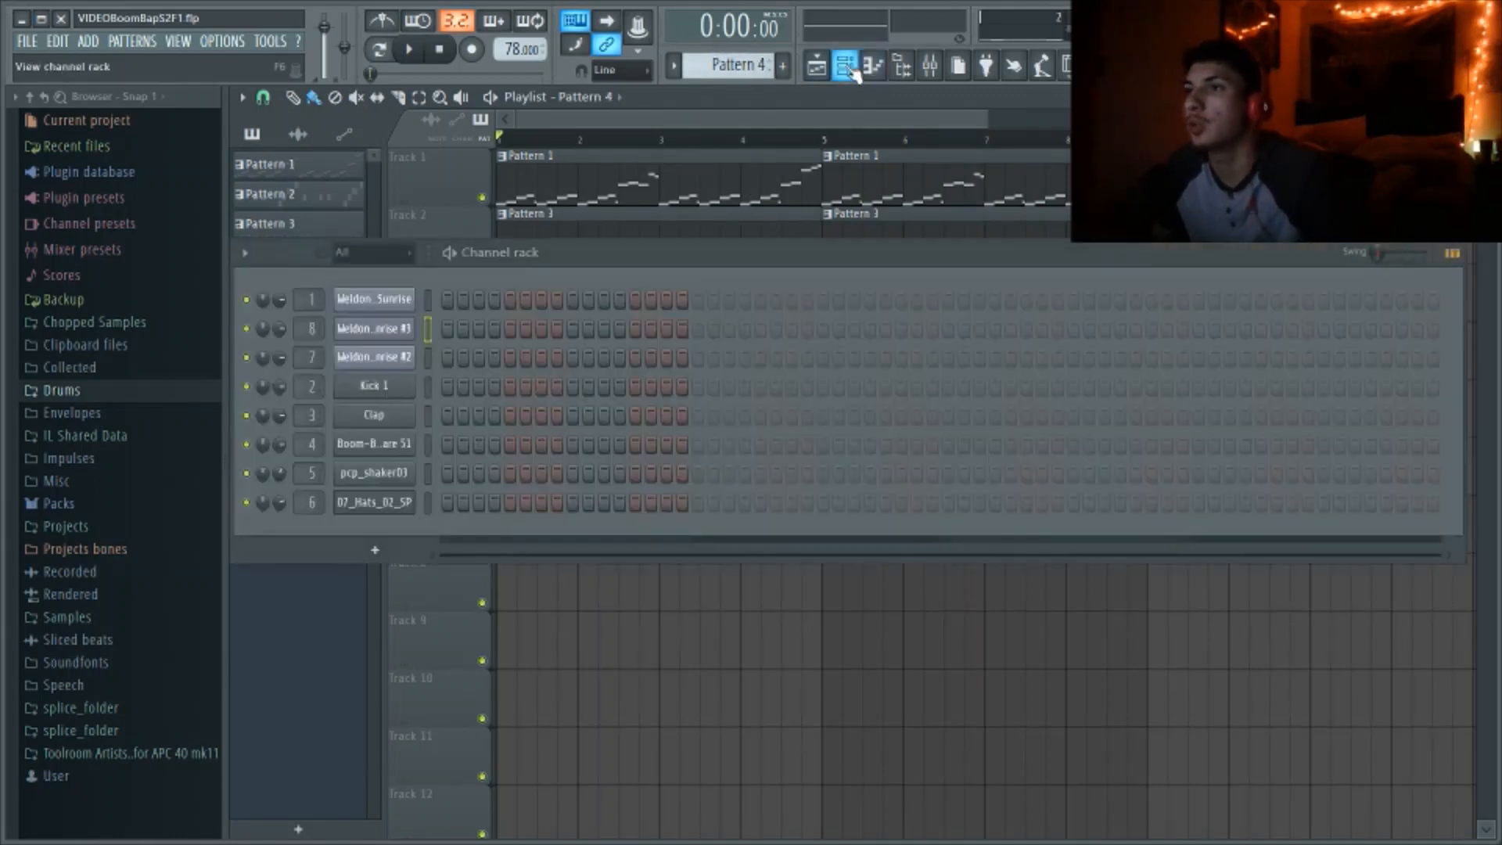
pyautogui.click(844, 66)
pyautogui.scroll(-2, 793, 76)
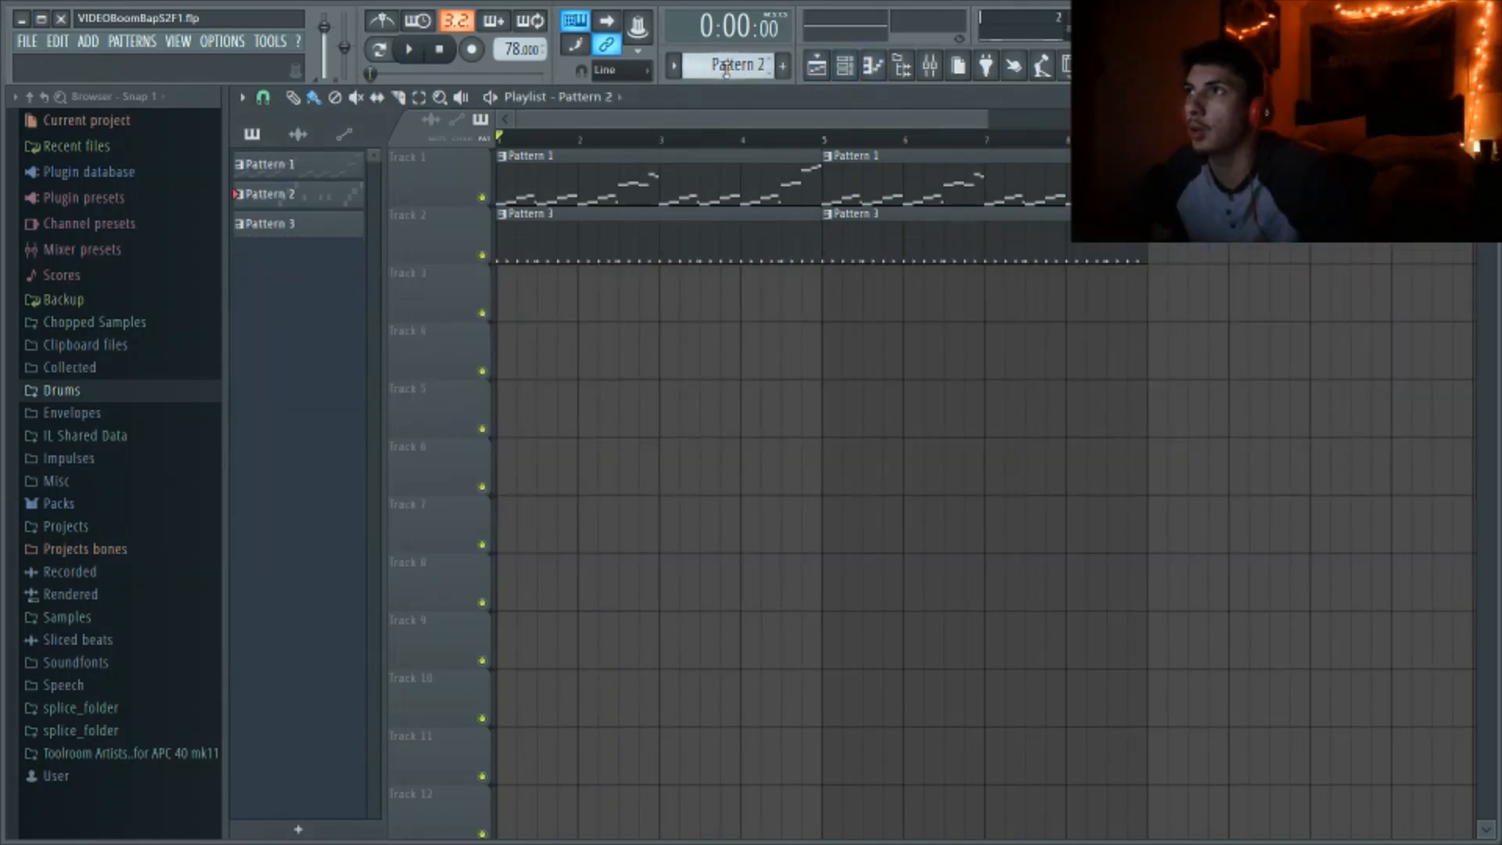
pyautogui.click(845, 66)
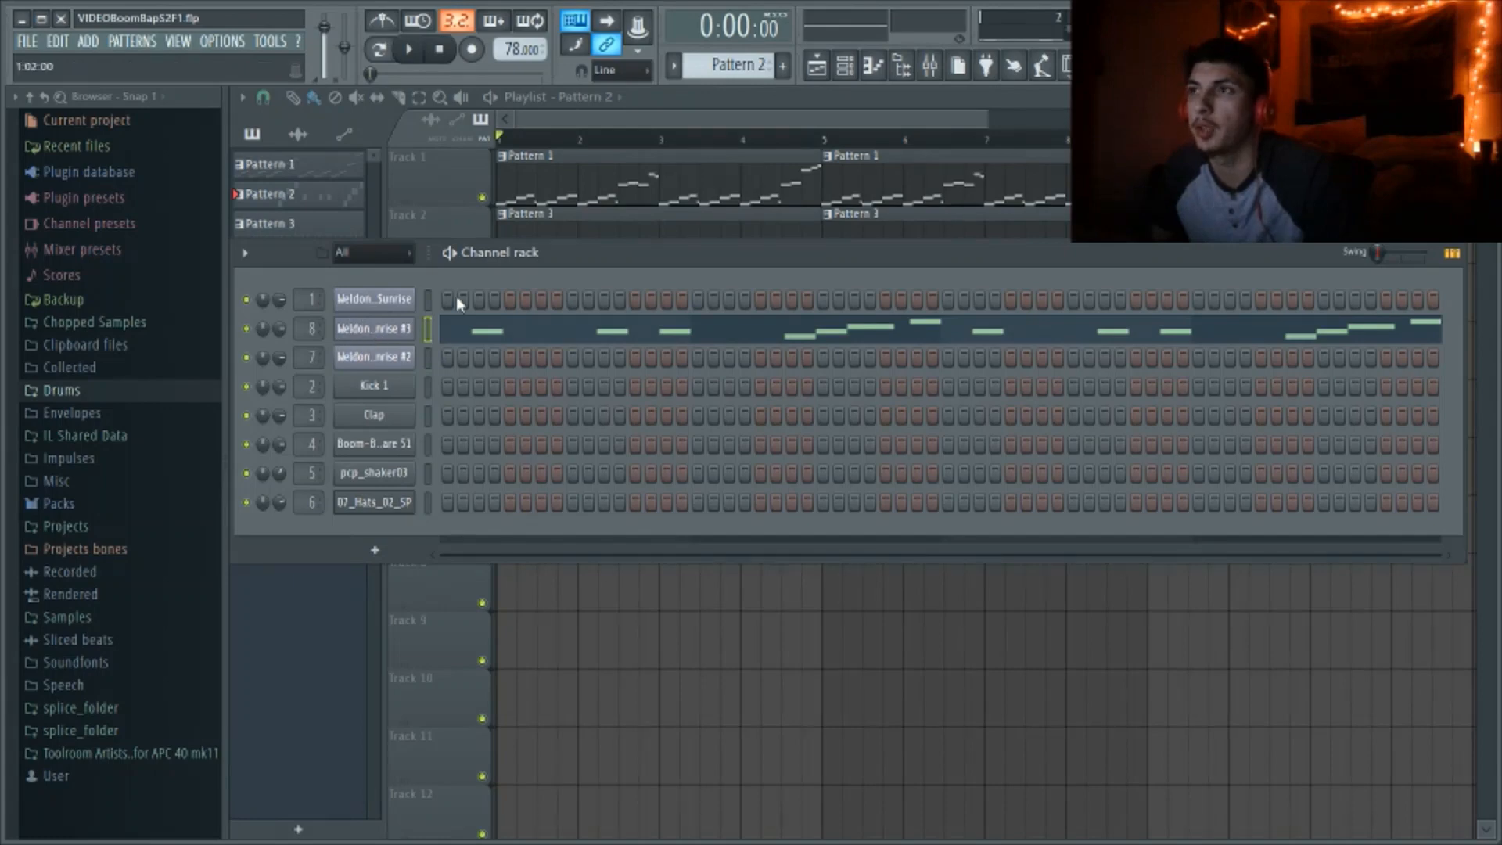
pyautogui.moveTo(546, 260); pyautogui.dragTo(548, 593)
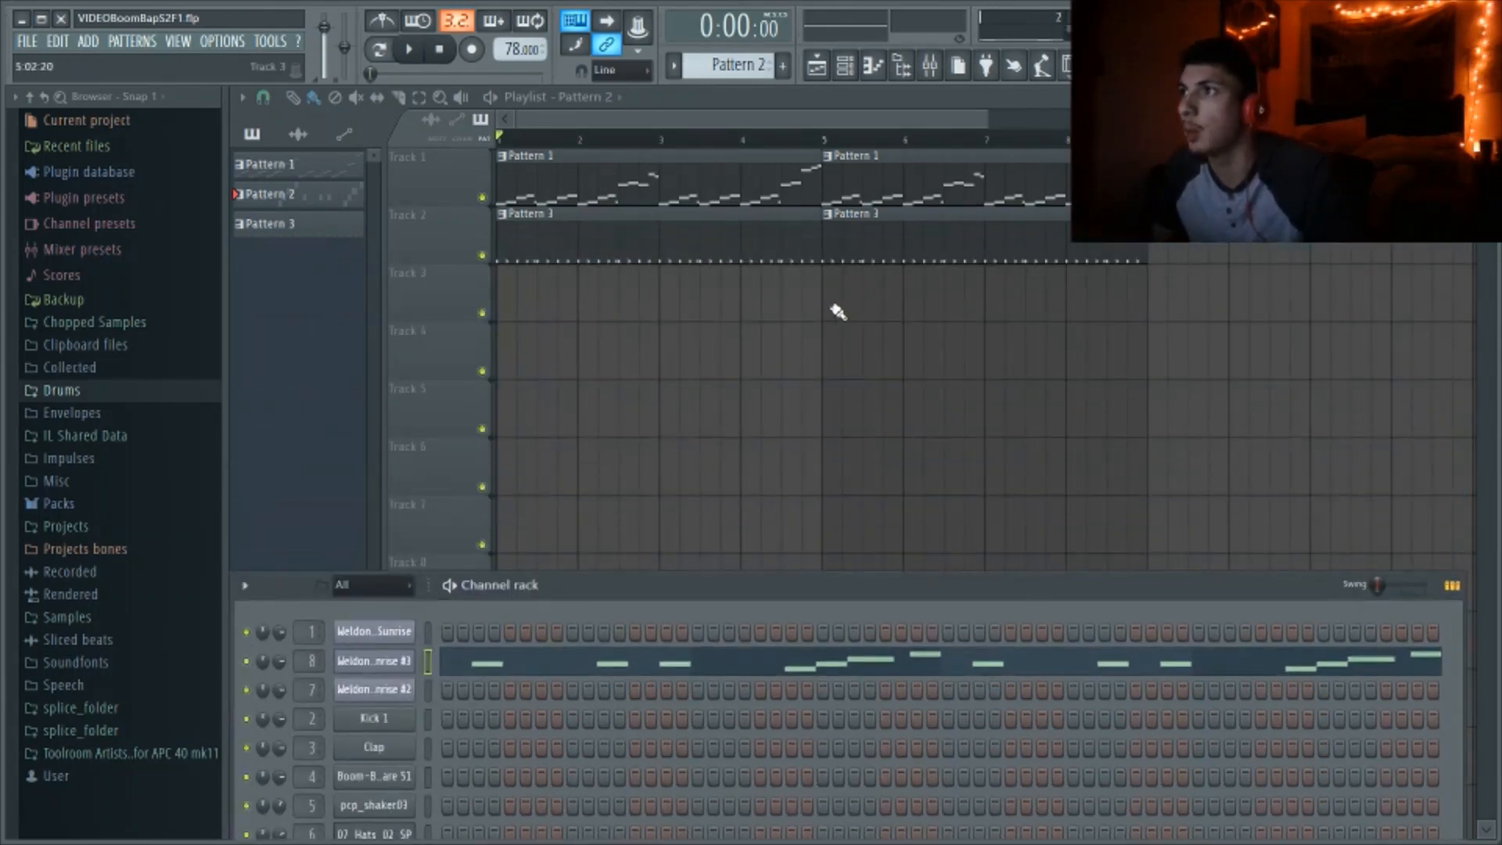
pyautogui.moveTo(838, 312); pyautogui.dragTo(870, 317)
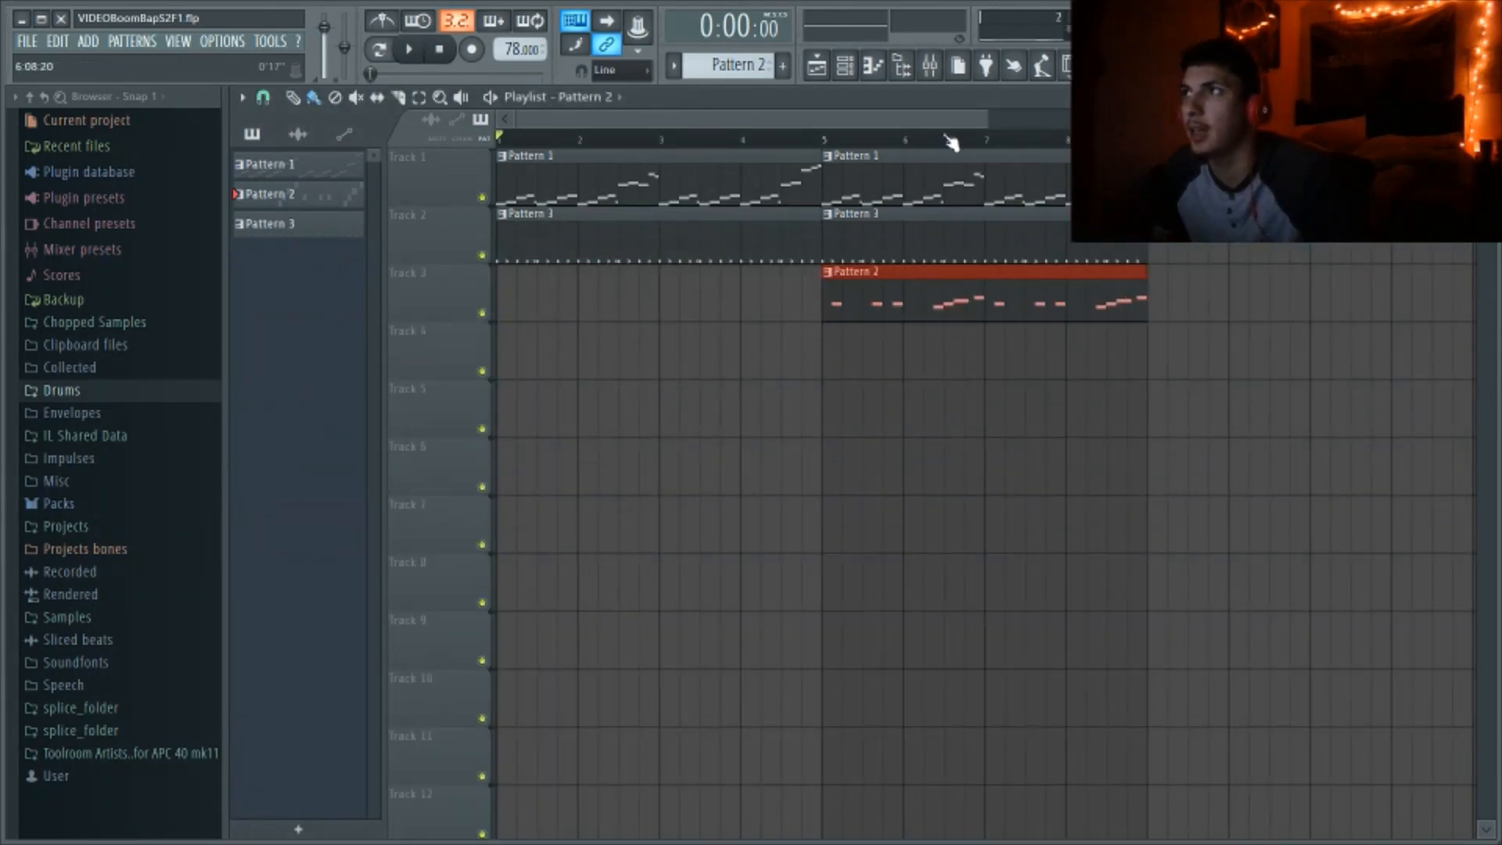
# Play the arrangement from bar 5 and lower the mixer Insert 8 fader slightly
pyautogui.click(826, 143)
pyautogui.press('space')
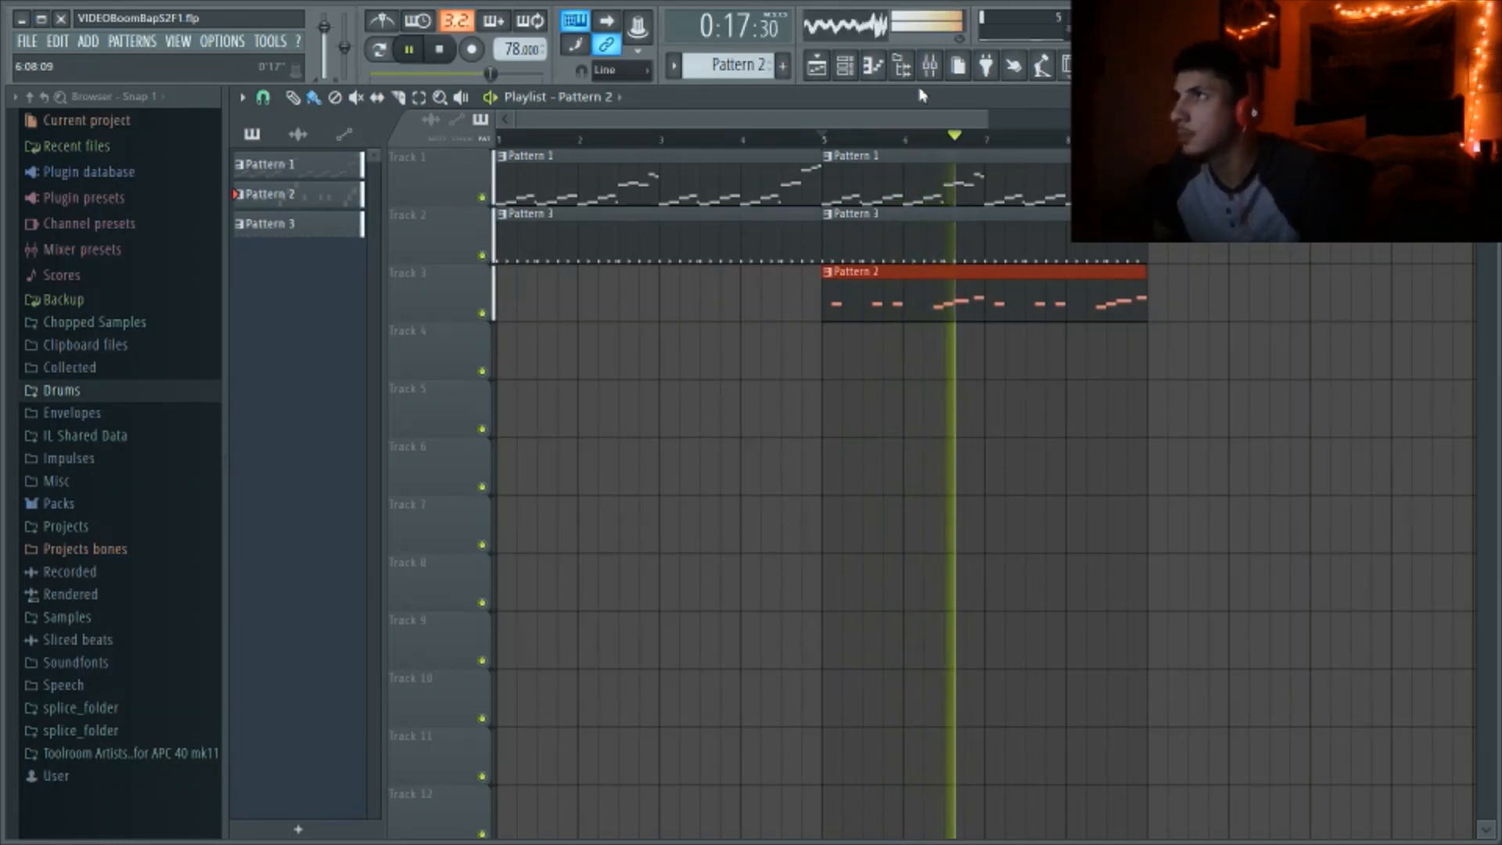
pyautogui.click(932, 69)
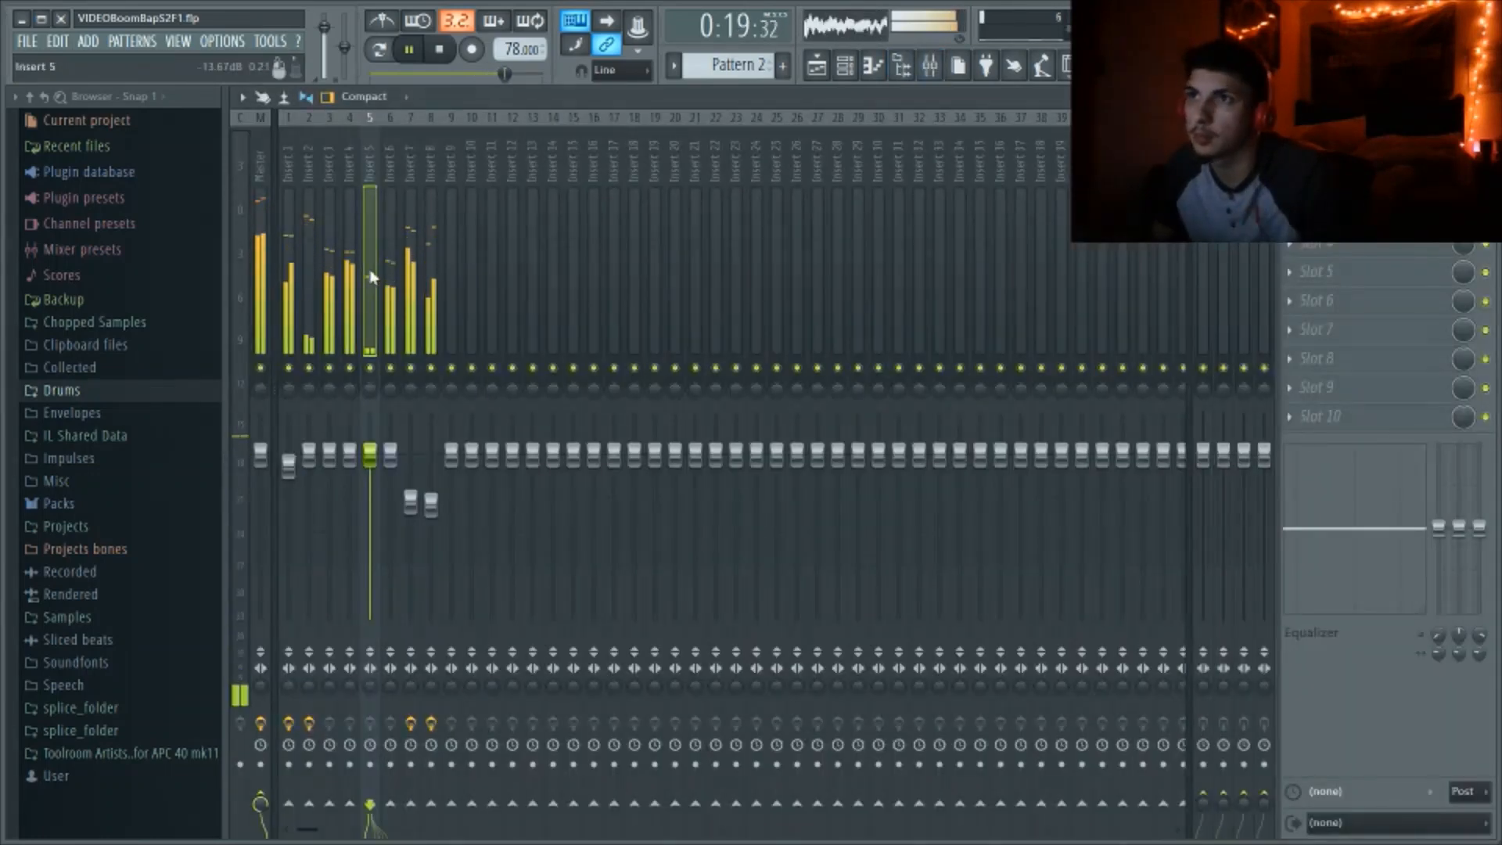
pyautogui.moveTo(430, 504); pyautogui.dragTo(430, 525)
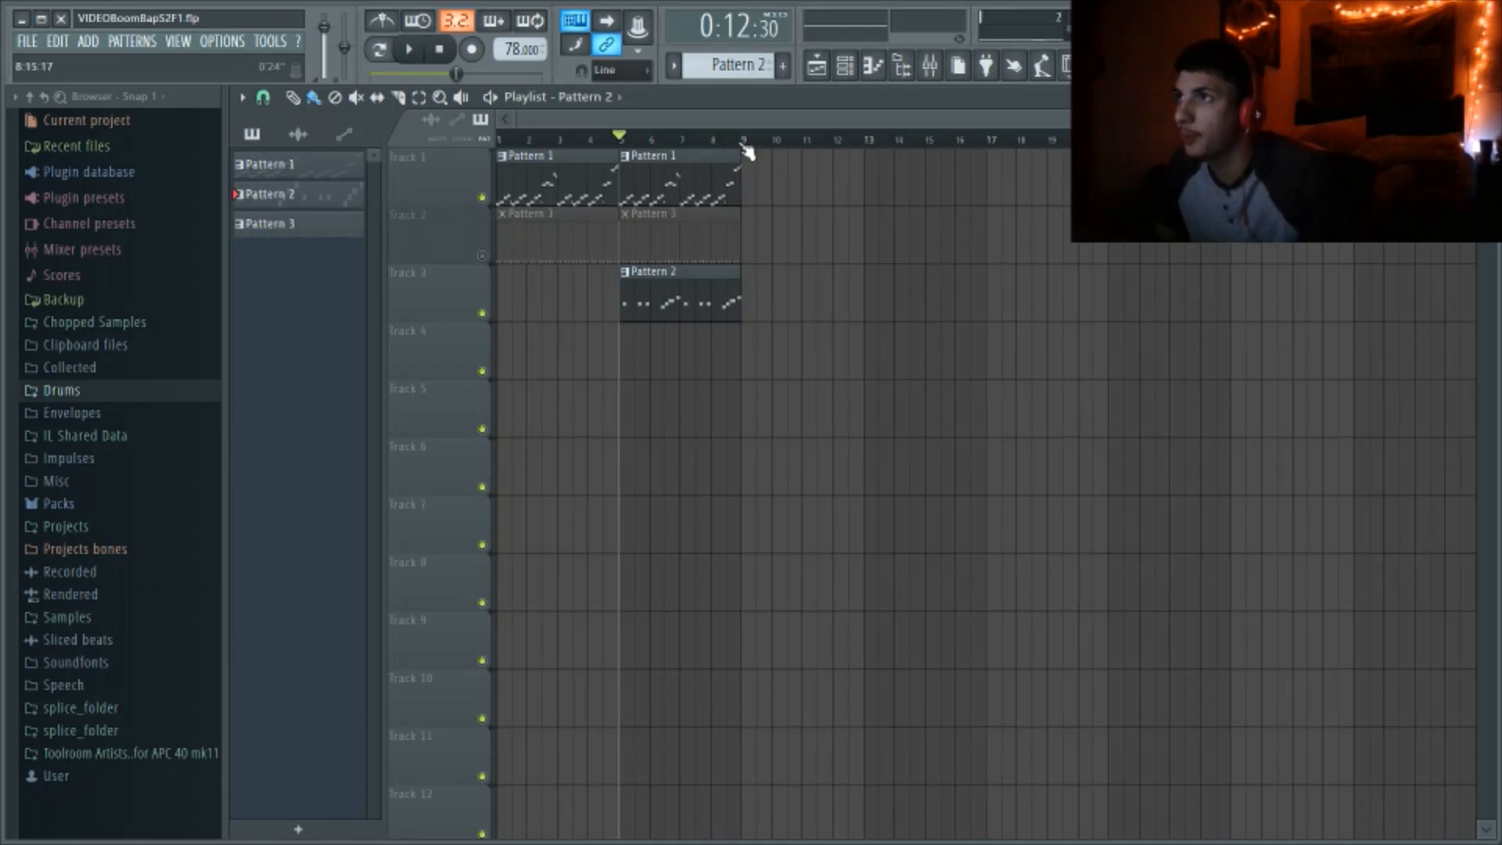
# Select the playlist range from bar 5 to bar 9 and open an empty Edison on the mixer's Master track
pyautogui.moveTo(742, 145); pyautogui.dragTo(619, 141)
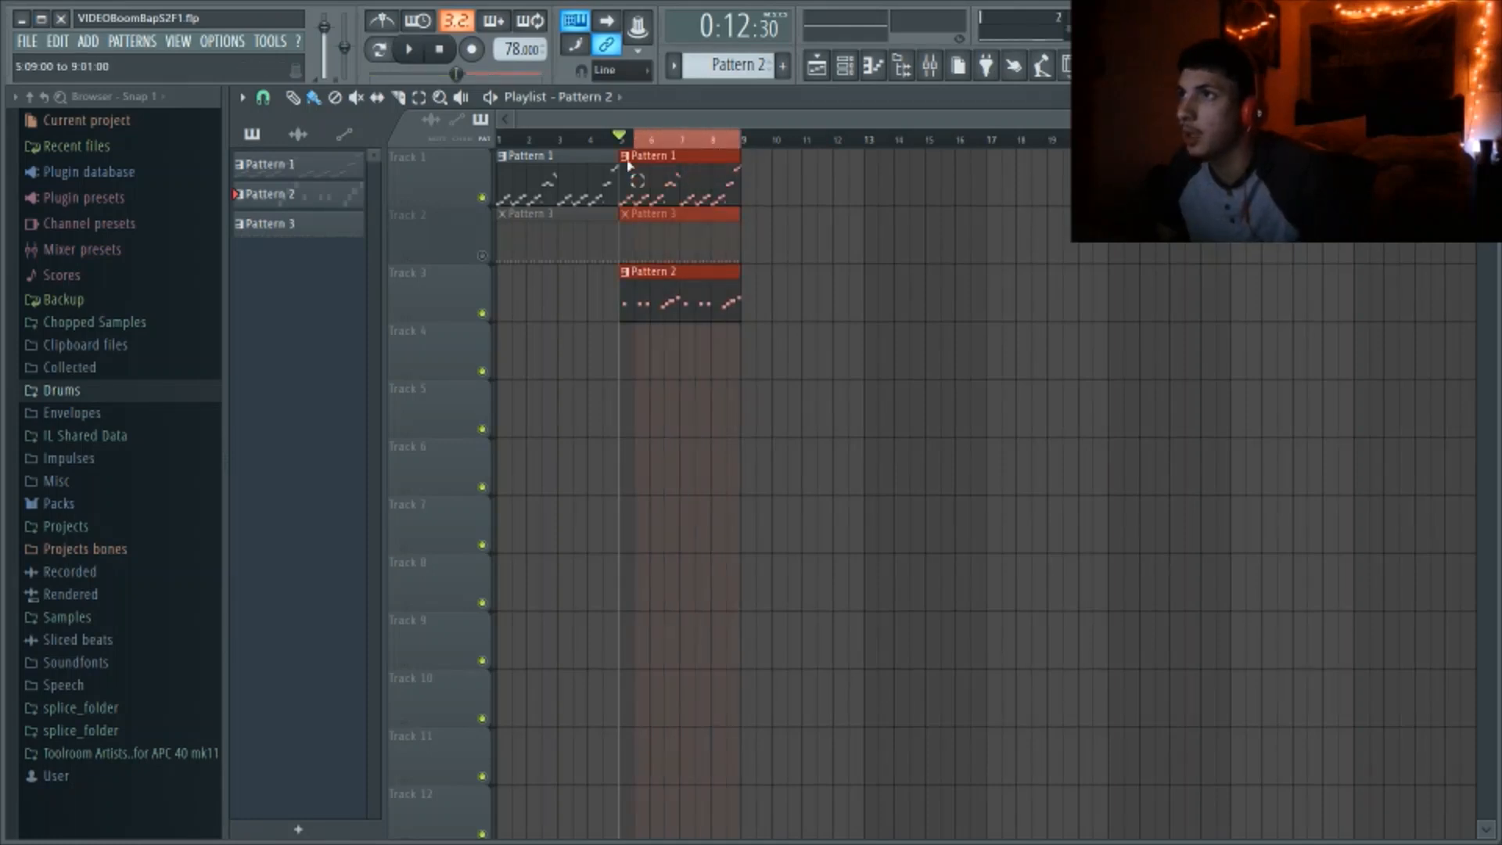
pyautogui.click(929, 65)
pyautogui.click(254, 199)
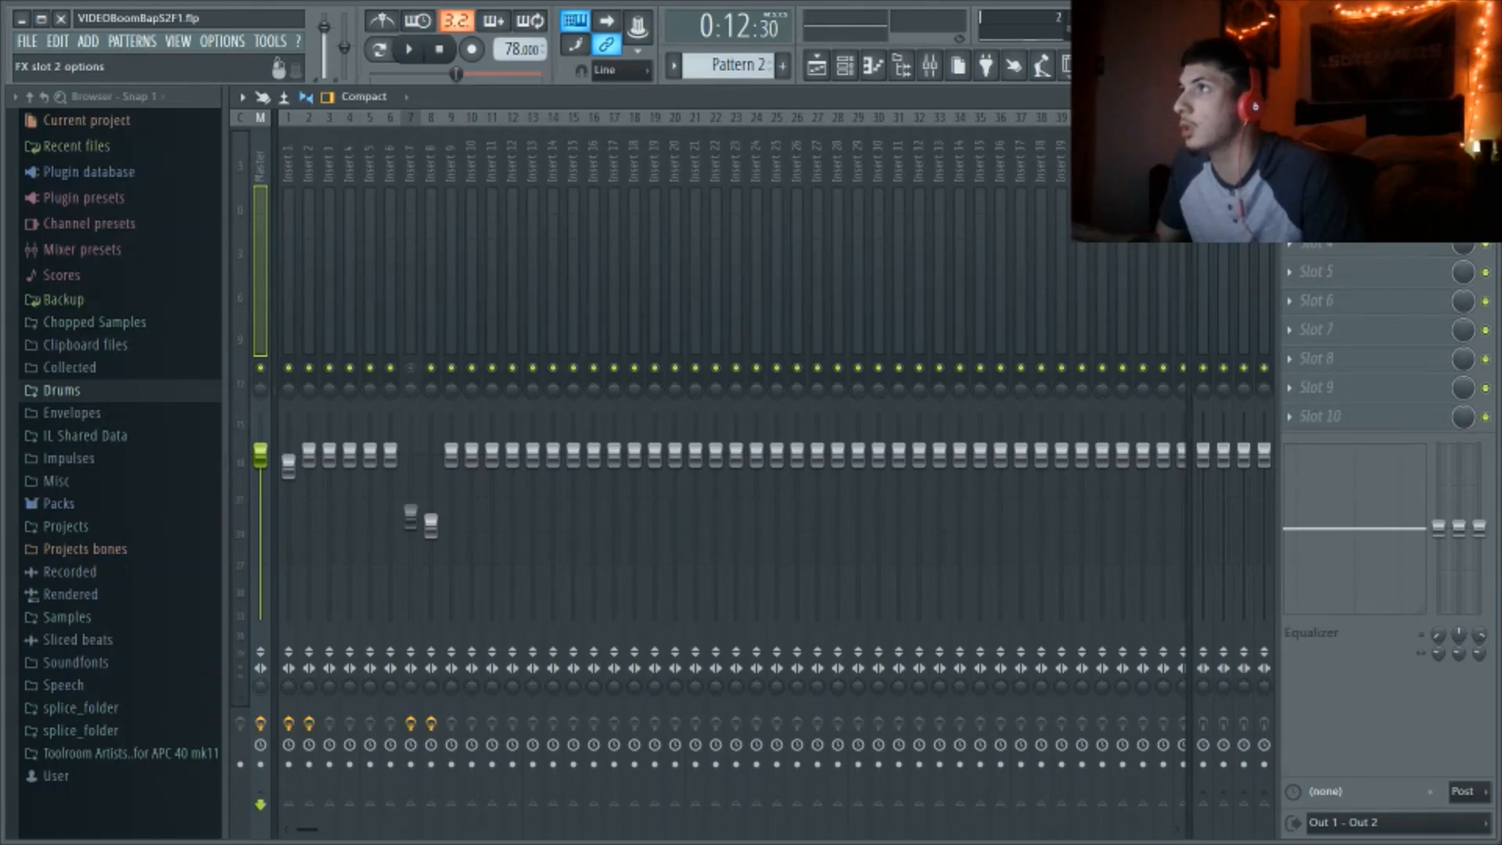
pyautogui.click(1330, 184)
pyautogui.moveTo(580, 268); pyautogui.dragTo(666, 222)
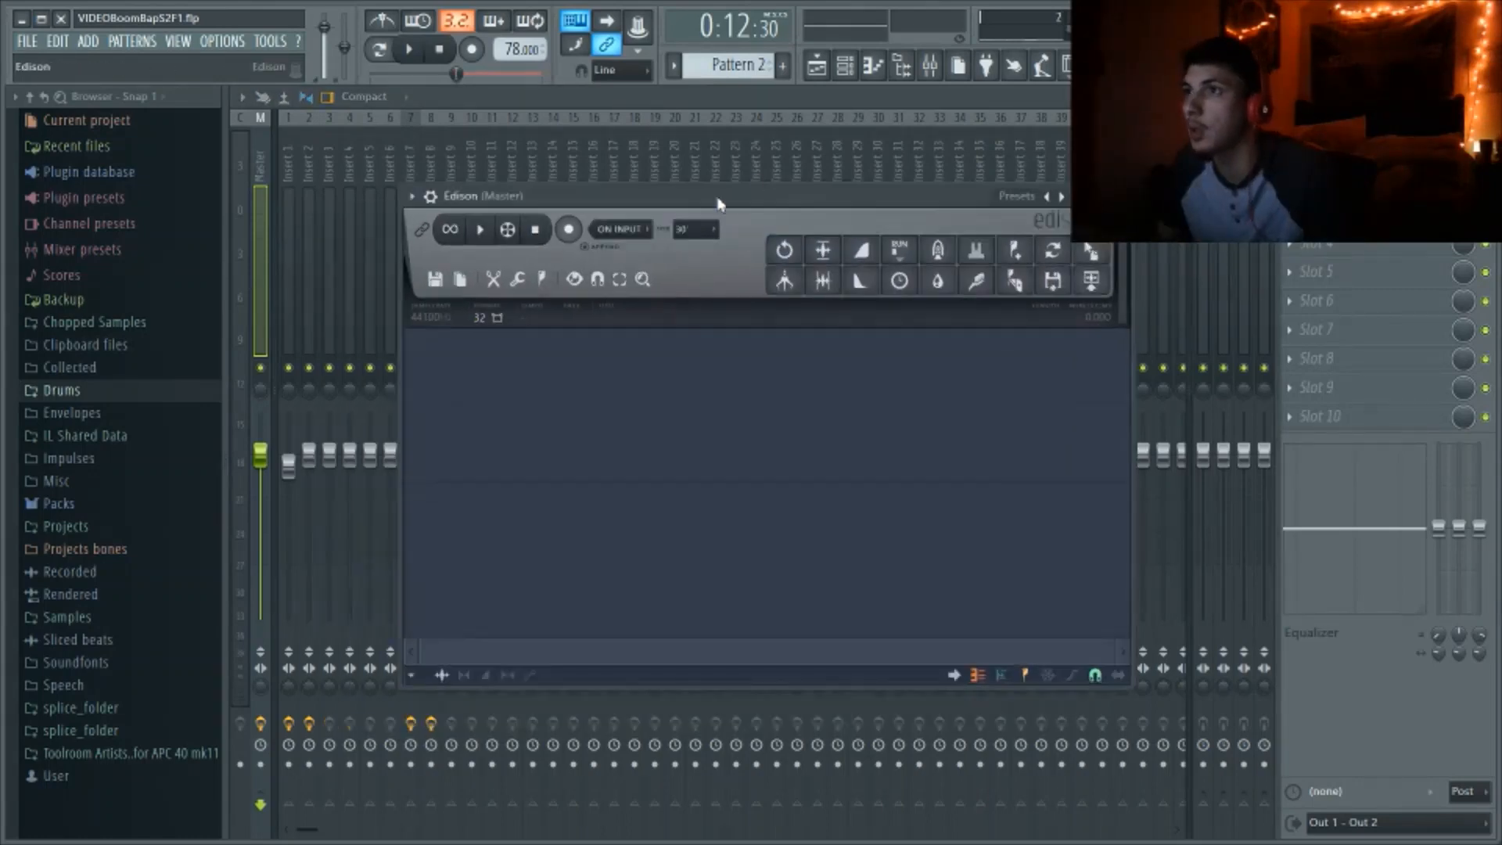
# Set Edison to record on play and capture one full pass of the selected playlist loop
pyautogui.click(622, 229)
pyautogui.click(627, 302)
pyautogui.click(568, 228)
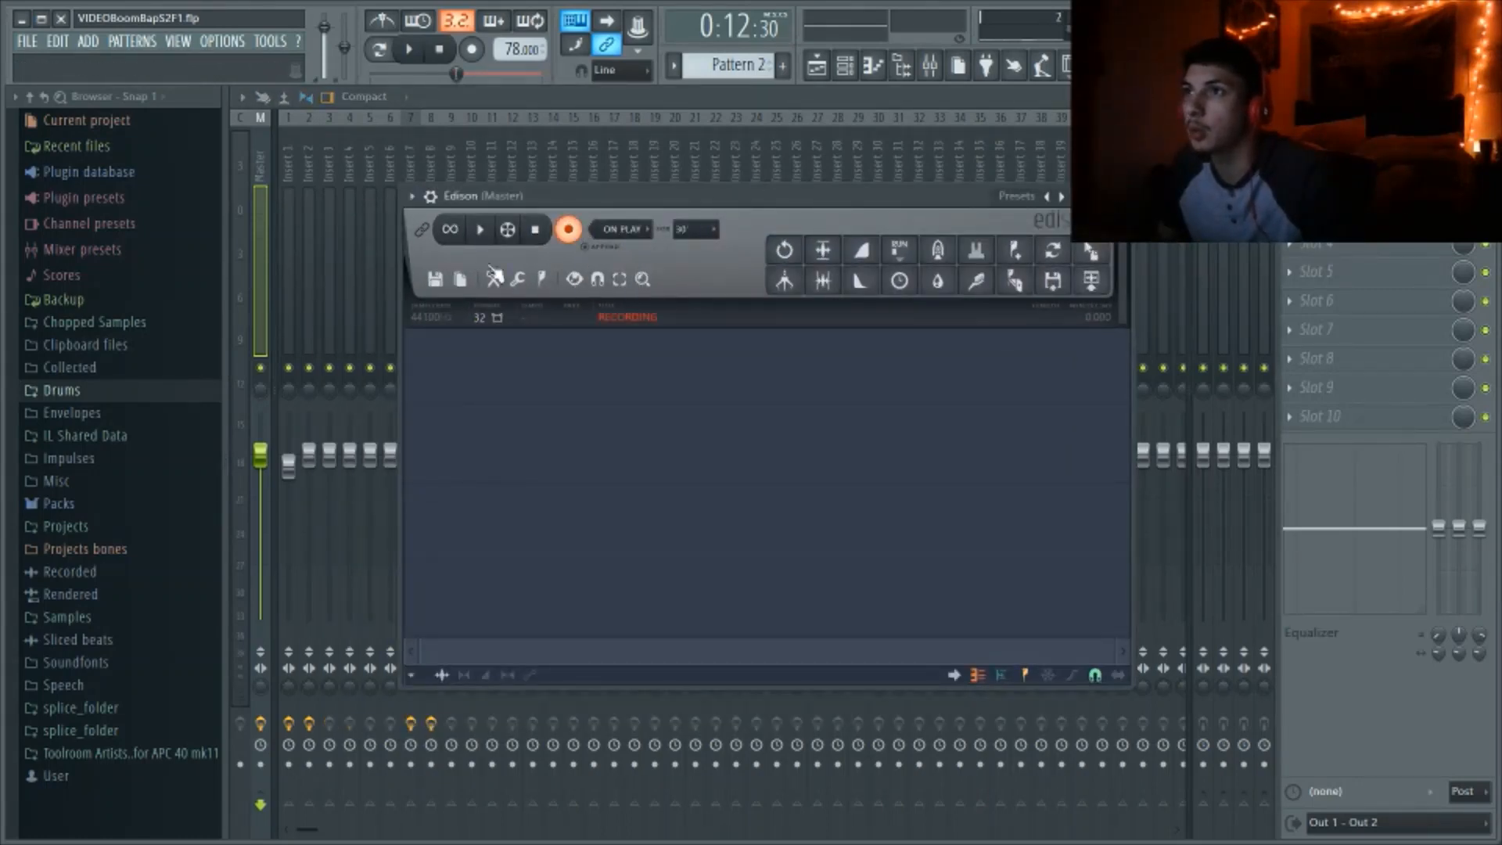
pyautogui.click(408, 48)
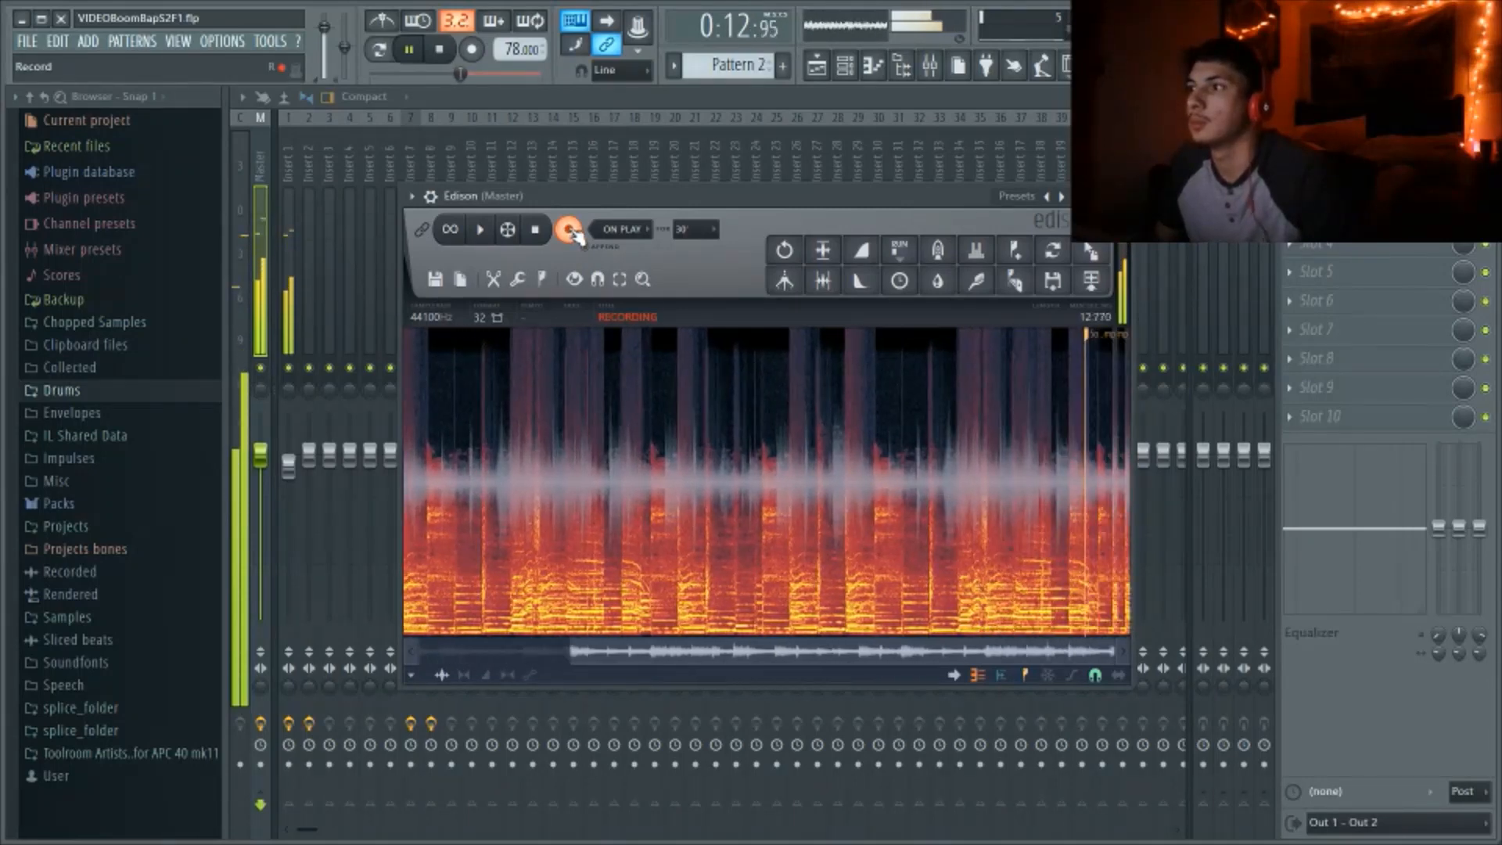
pyautogui.click(571, 231)
pyautogui.click(441, 49)
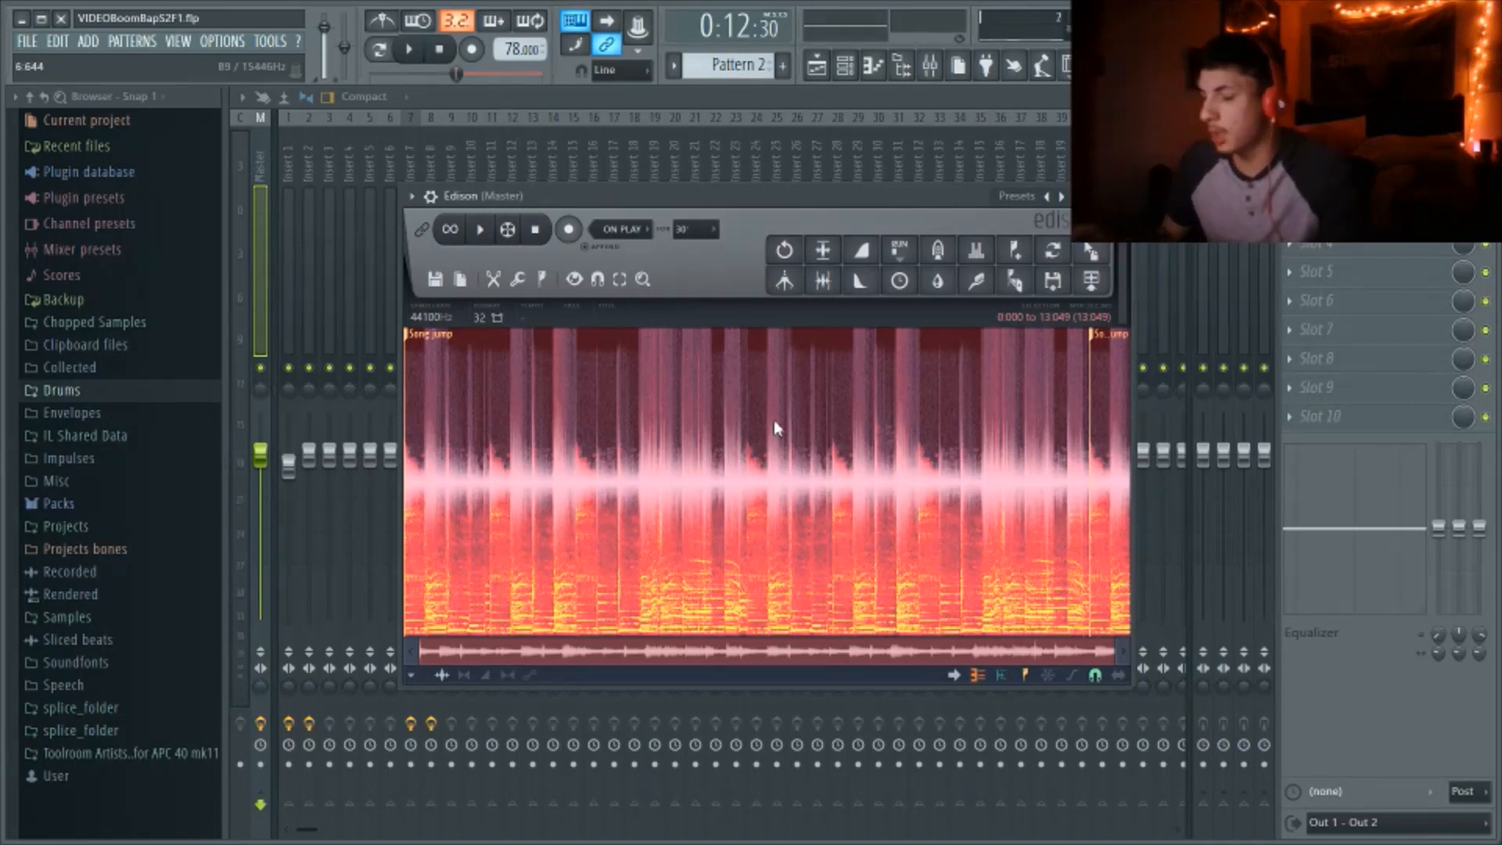
# Delete the excess audio after the second song jump marker in the Edison recording
pyautogui.press('Right')
pyautogui.press('Right')
pyautogui.press('Delete')
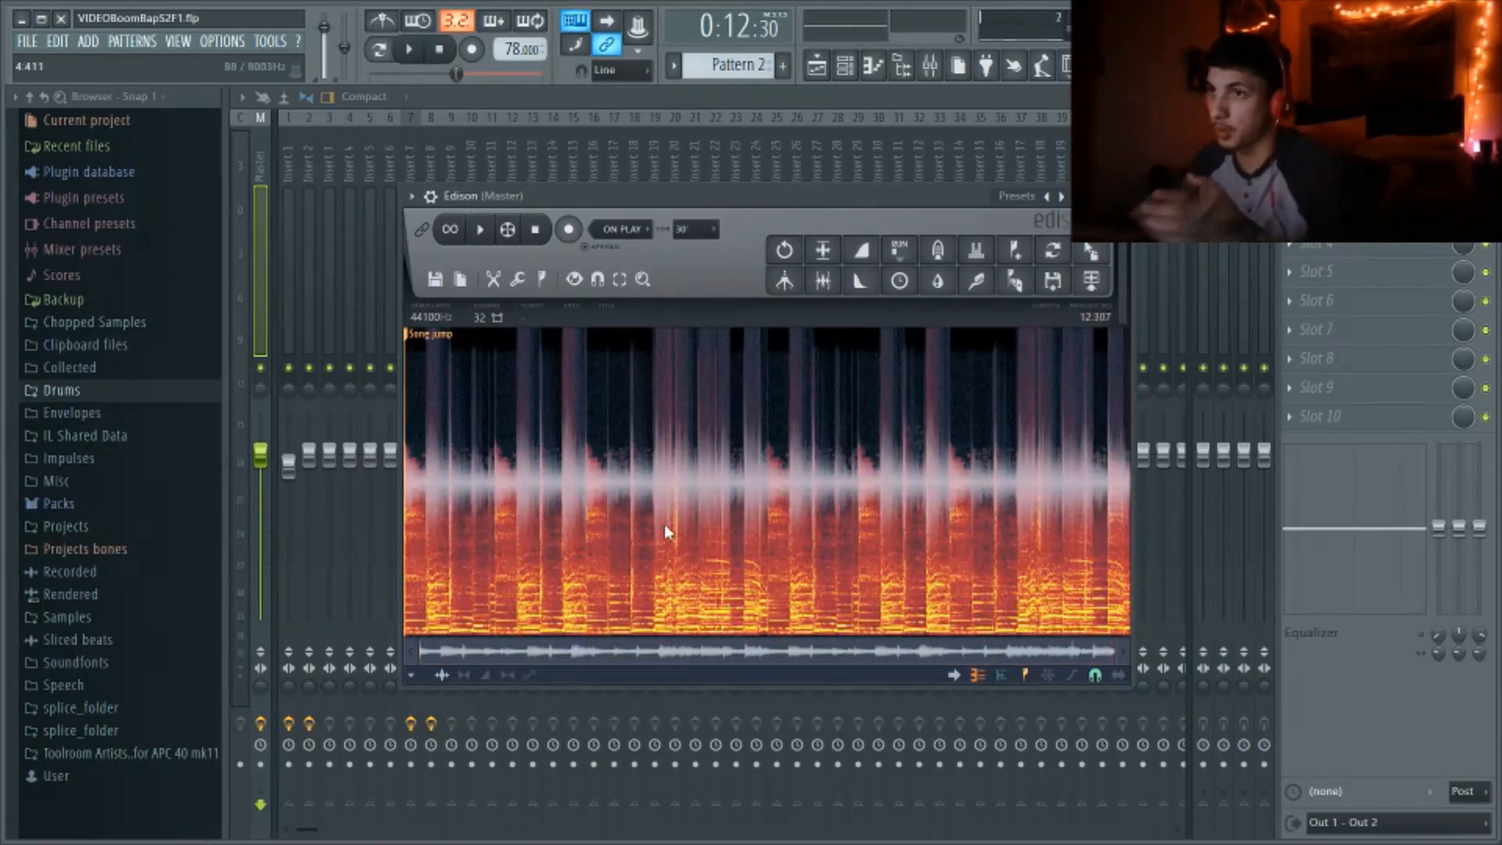
# Inspect mixer Insert 7 and Insert 8 and their effect slots
pyautogui.click(411, 136)
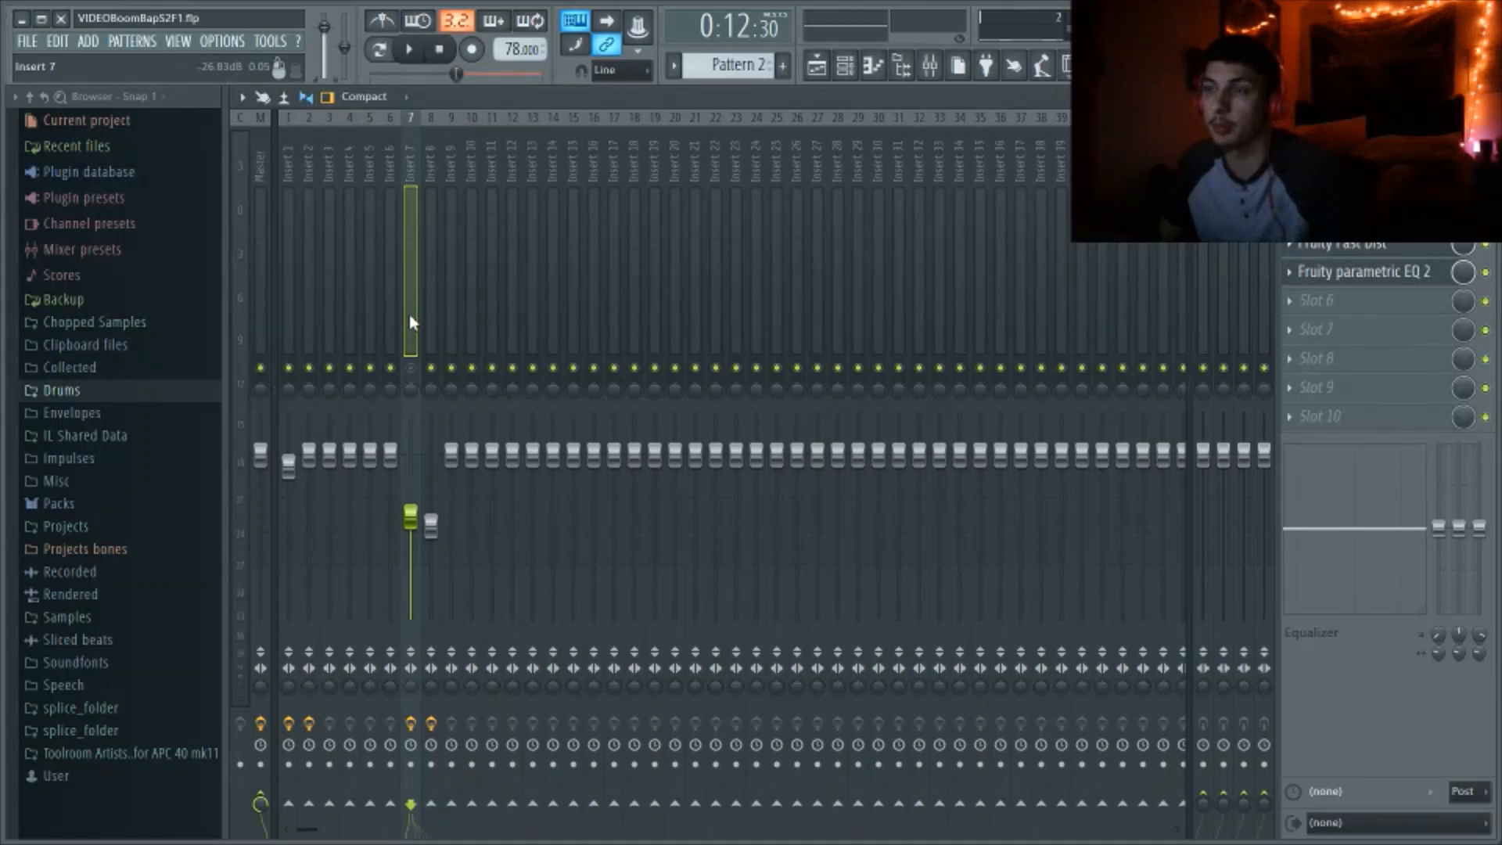
pyautogui.click(429, 335)
pyautogui.click(412, 341)
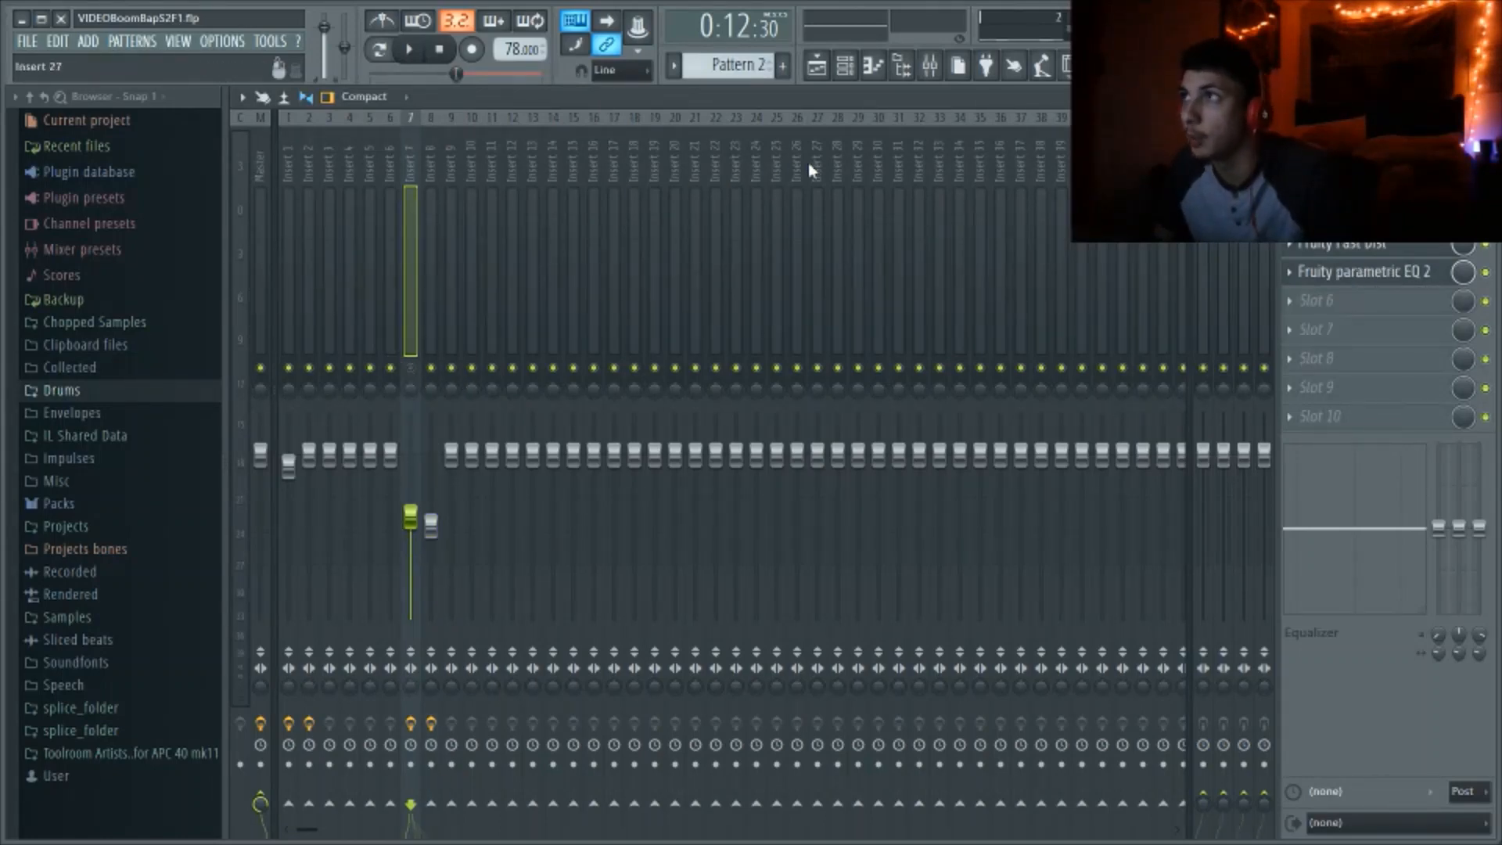
# Reopen the trimmed recording in the Master's Edison and add it to the channel rack as a new channel below 07_Hats_02_SP
pyautogui.click(258, 262)
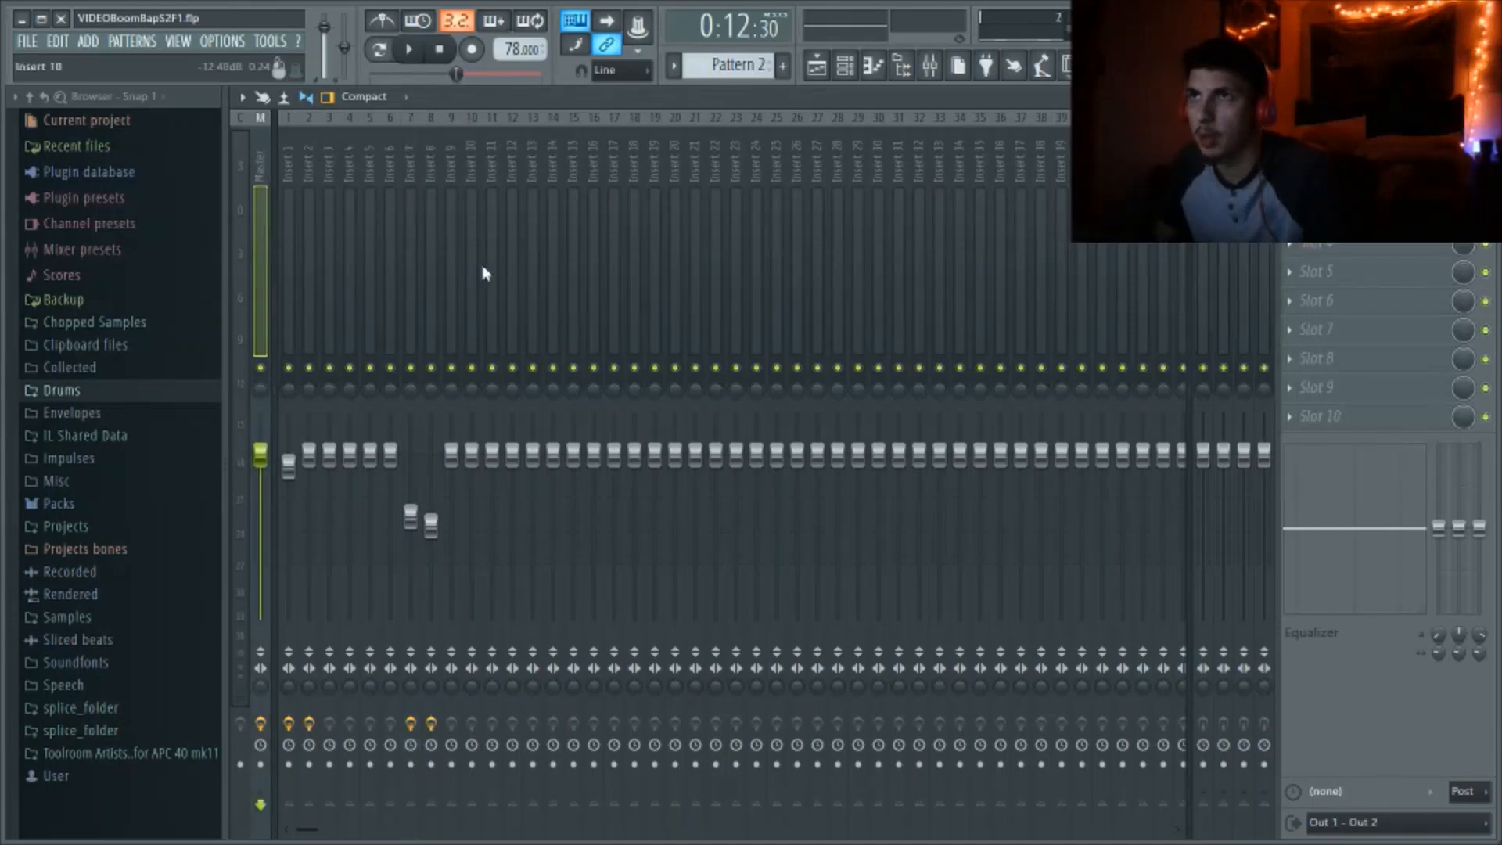
pyautogui.click(1330, 214)
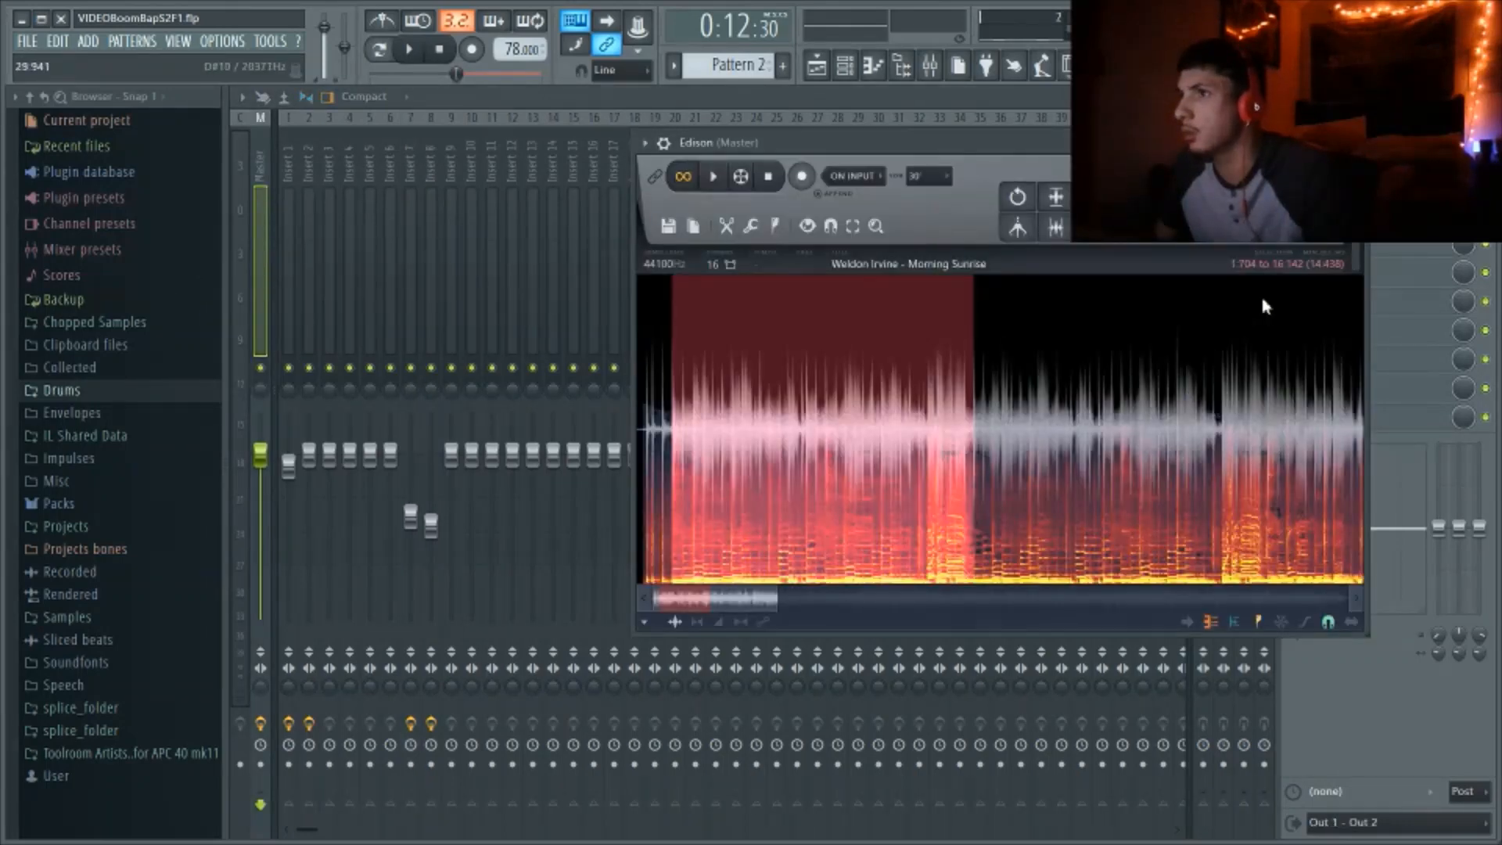
pyautogui.click(1329, 185)
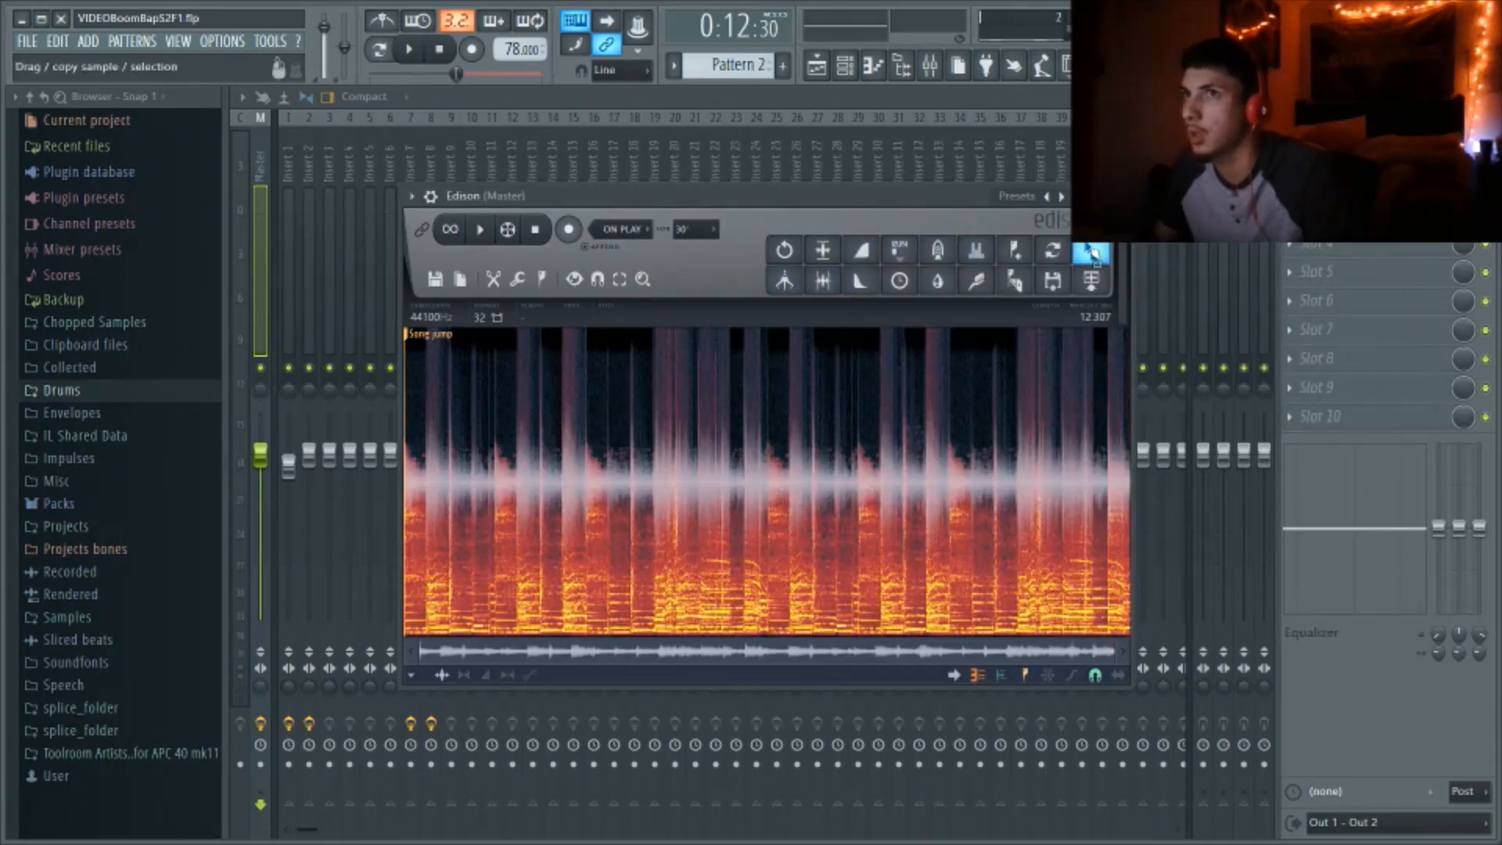
pyautogui.click(845, 67)
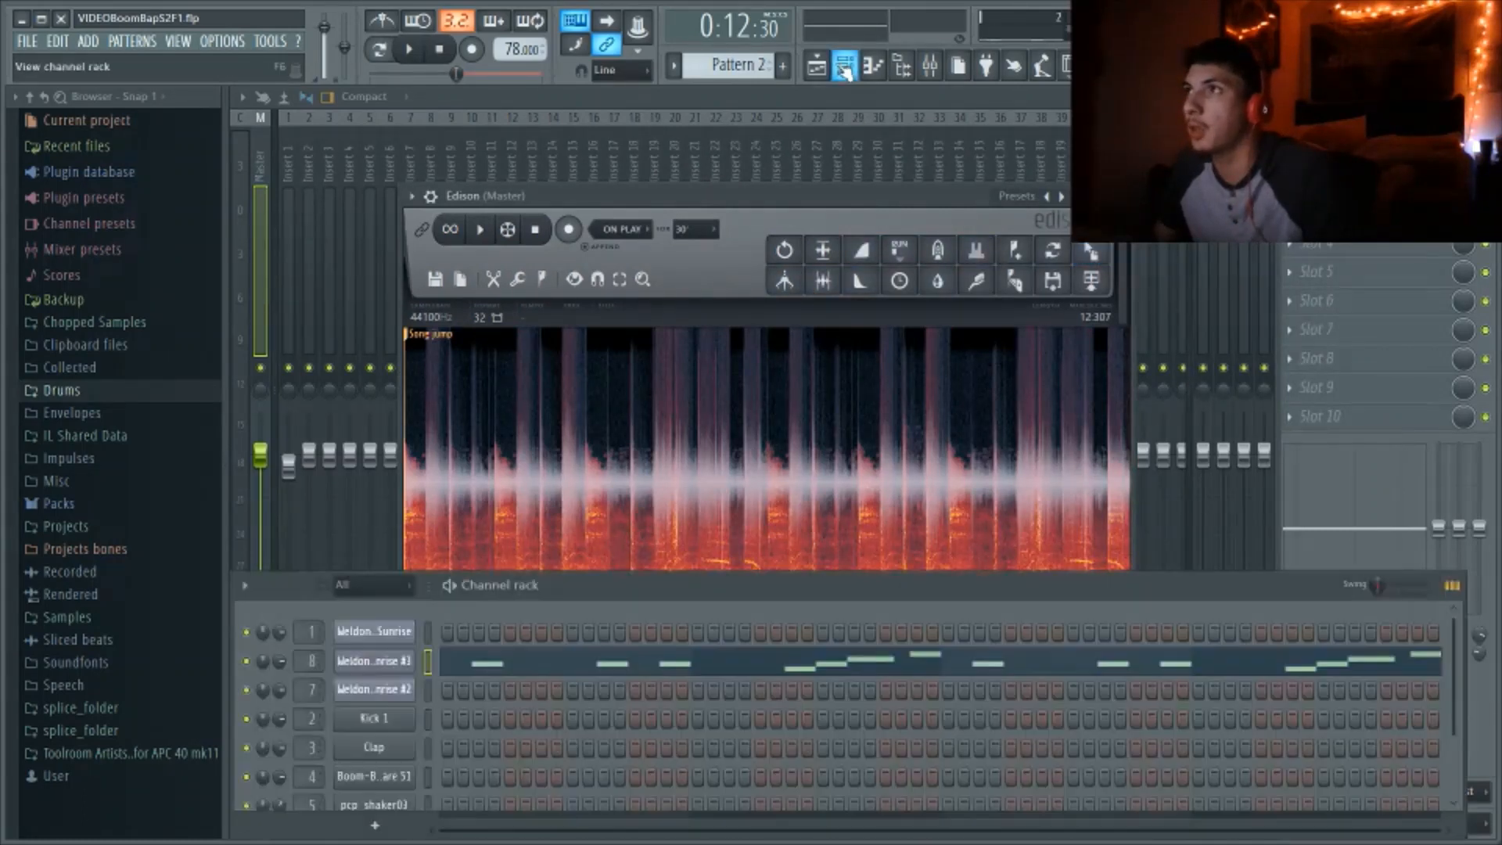
pyautogui.moveTo(653, 604); pyautogui.dragTo(669, 312)
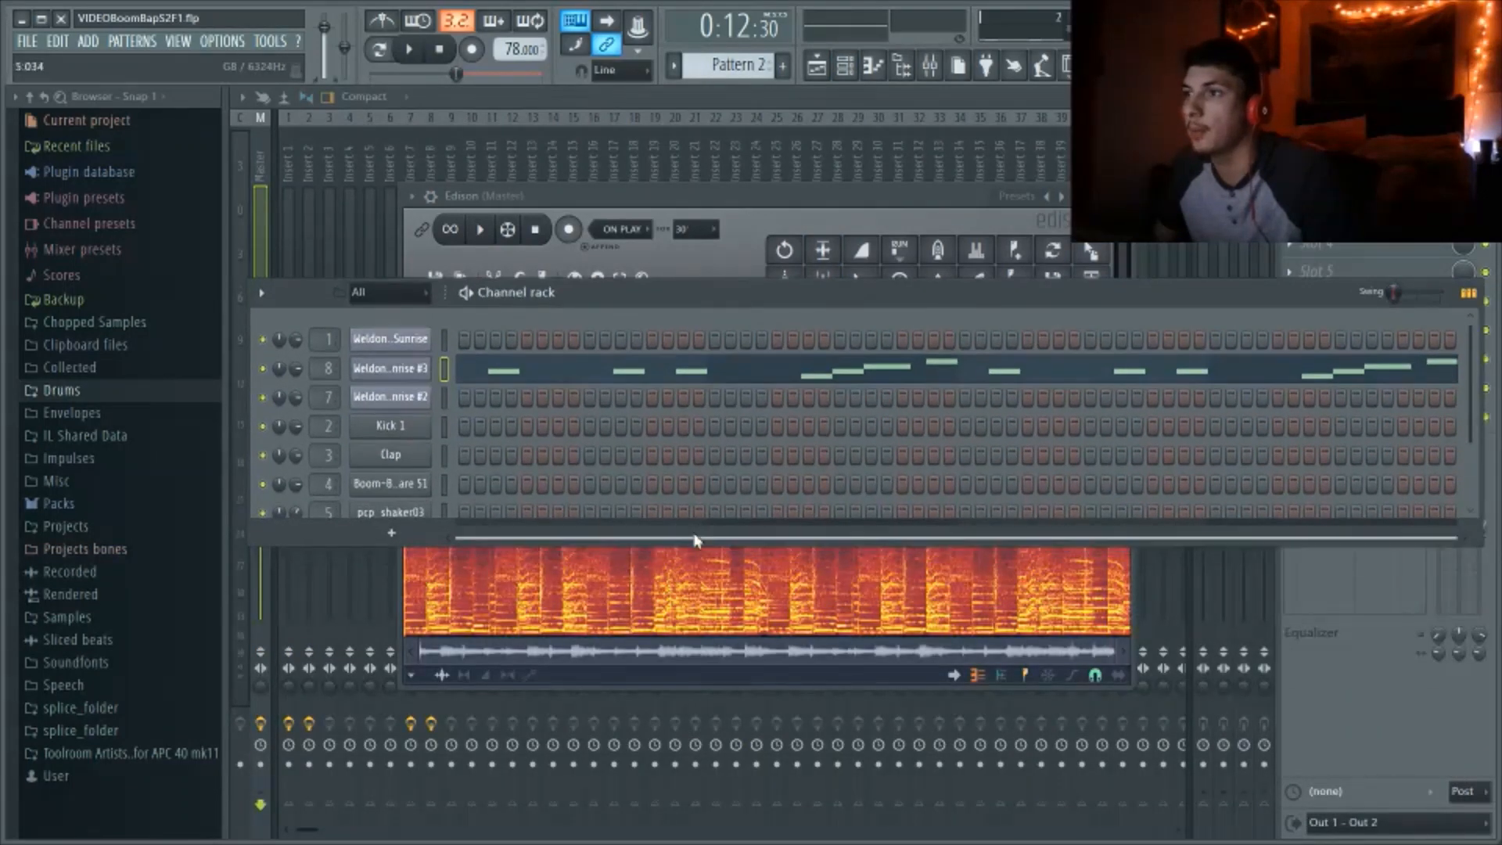
pyautogui.moveTo(701, 538); pyautogui.dragTo(679, 753)
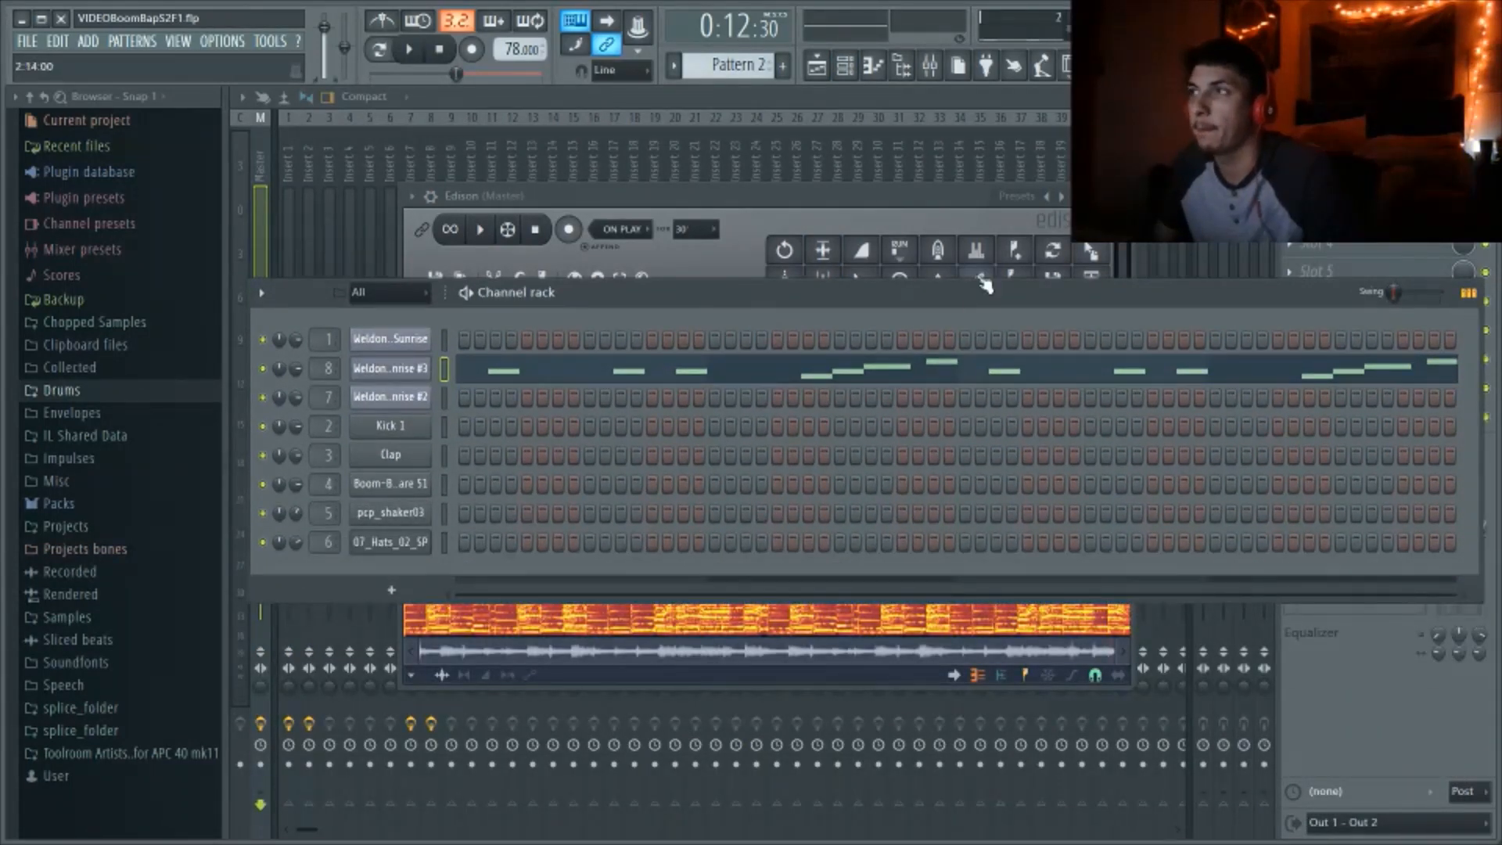
pyautogui.moveTo(1091, 250); pyautogui.dragTo(805, 292)
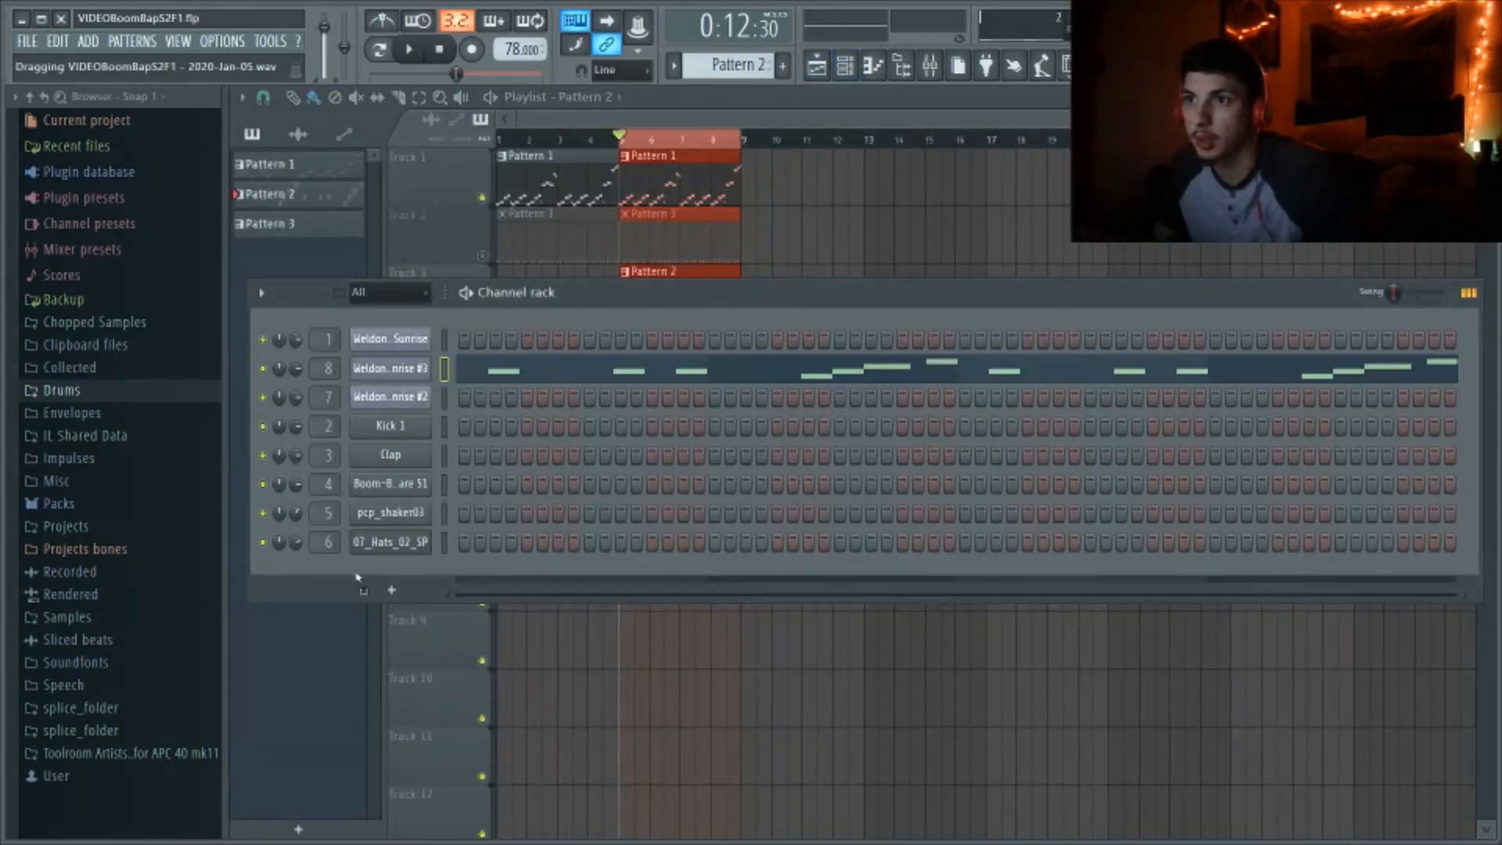
pyautogui.moveTo(356, 577); pyautogui.dragTo(342, 593)
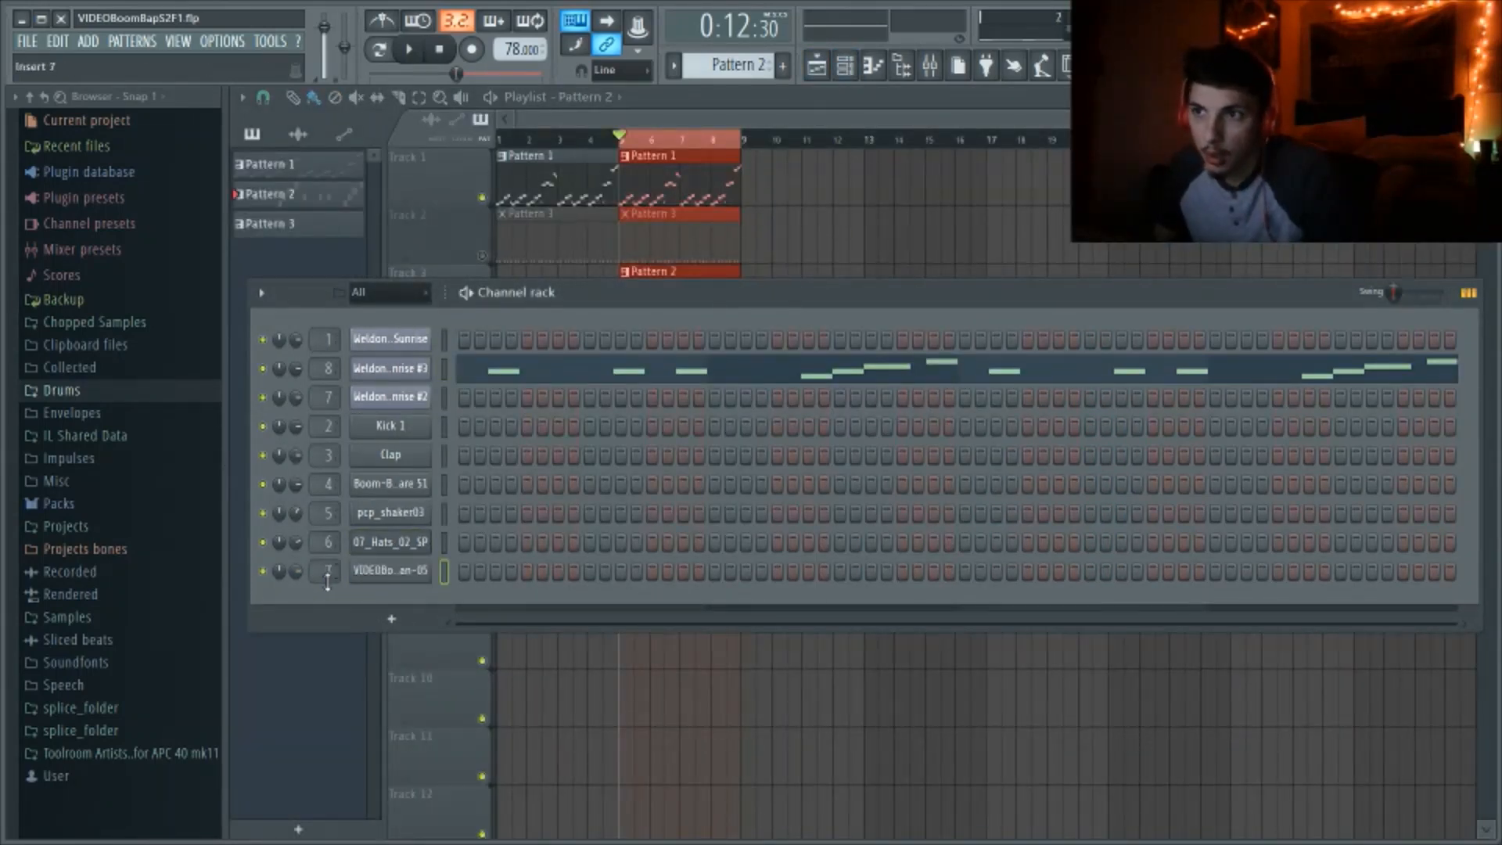
# Route the recorded sample's channel to mixer Insert 9 and preview its waveform in the channel settings
pyautogui.click(402, 579)
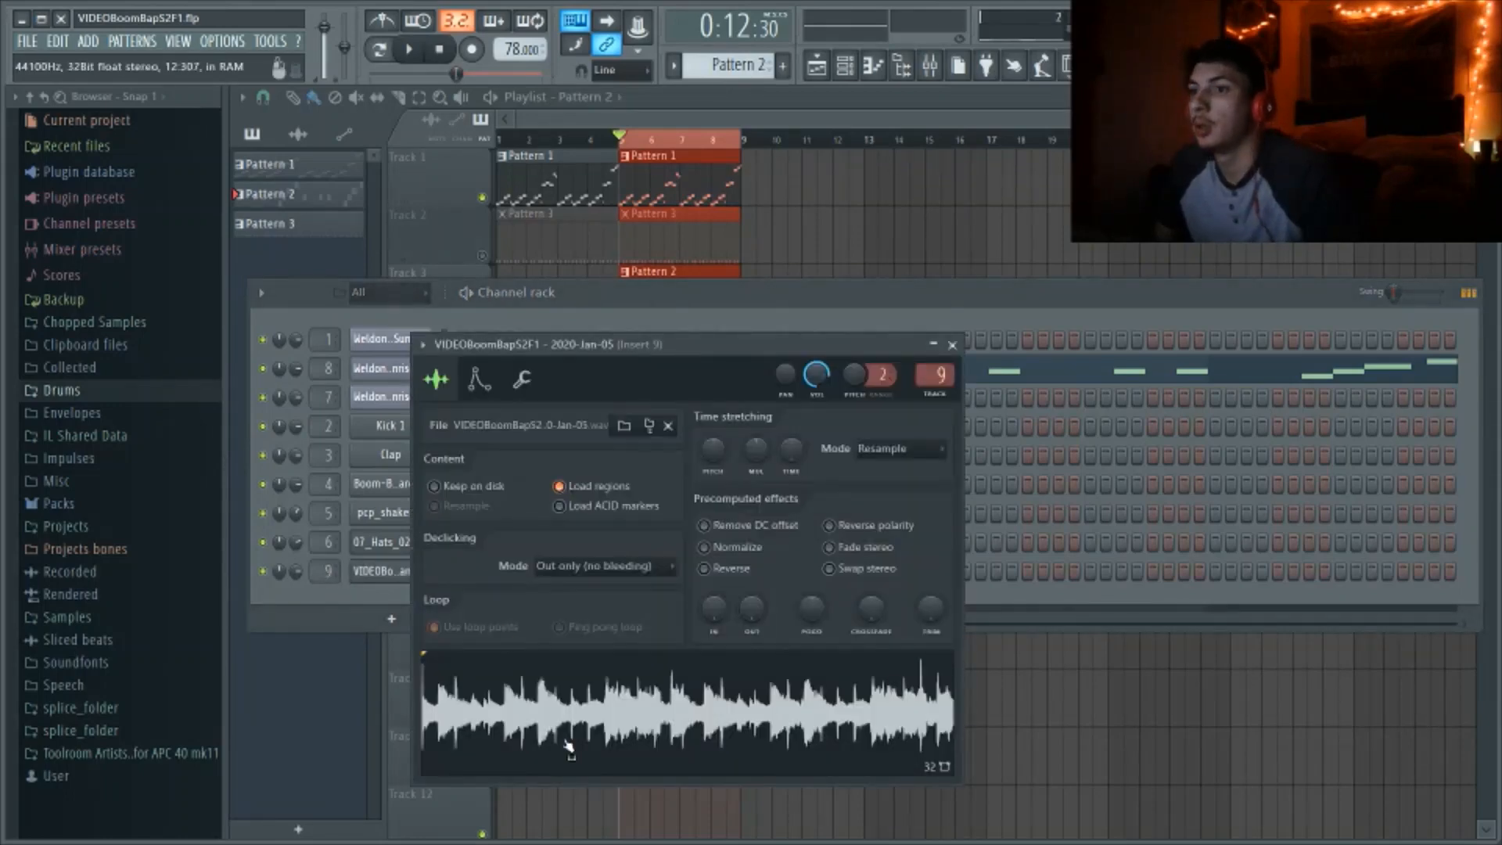
pyautogui.click(388, 603)
pyautogui.click(536, 708)
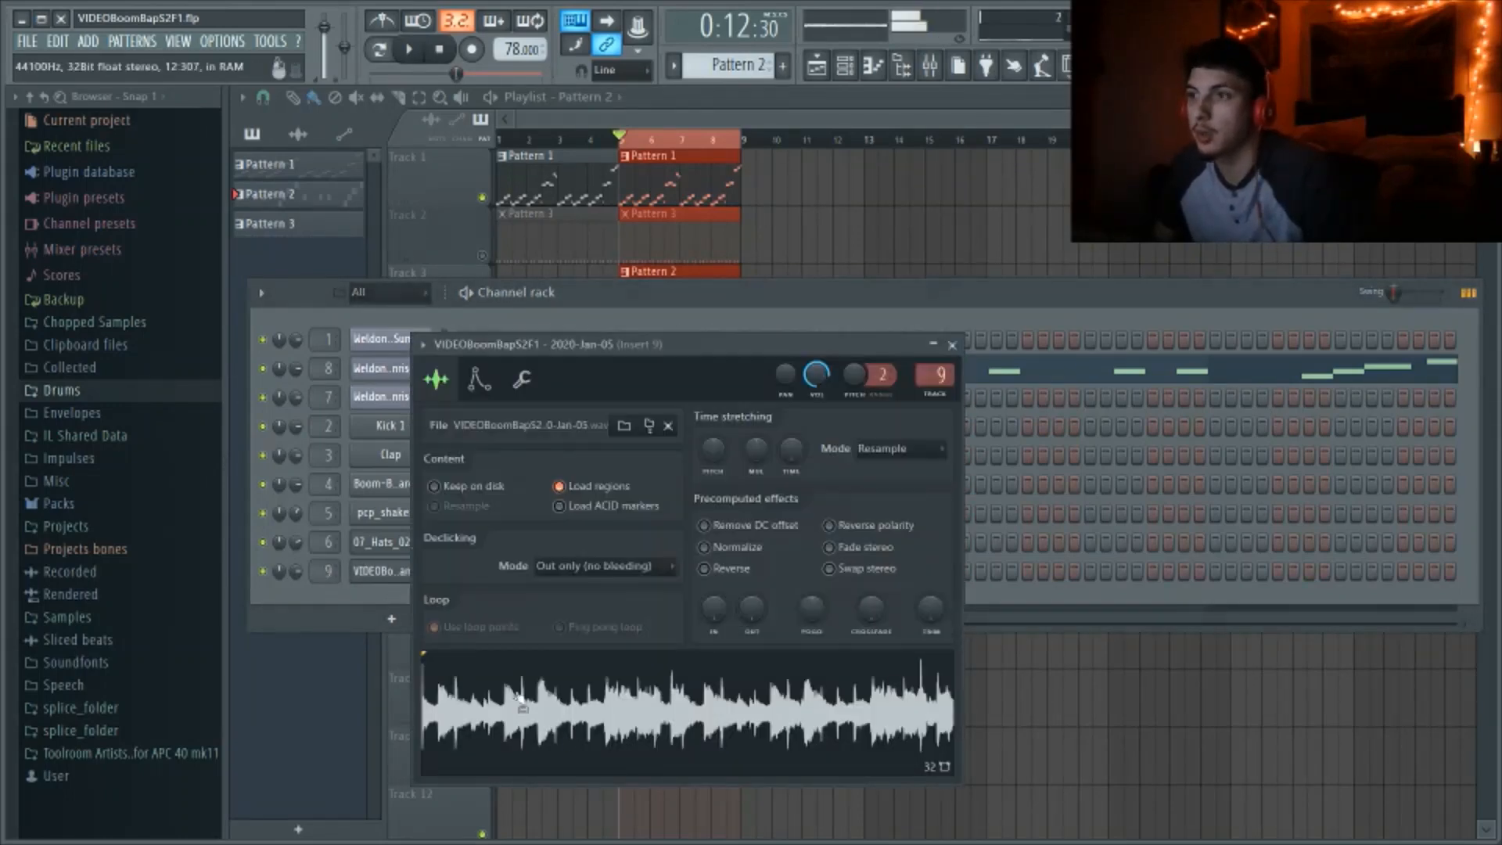
pyautogui.click(938, 344)
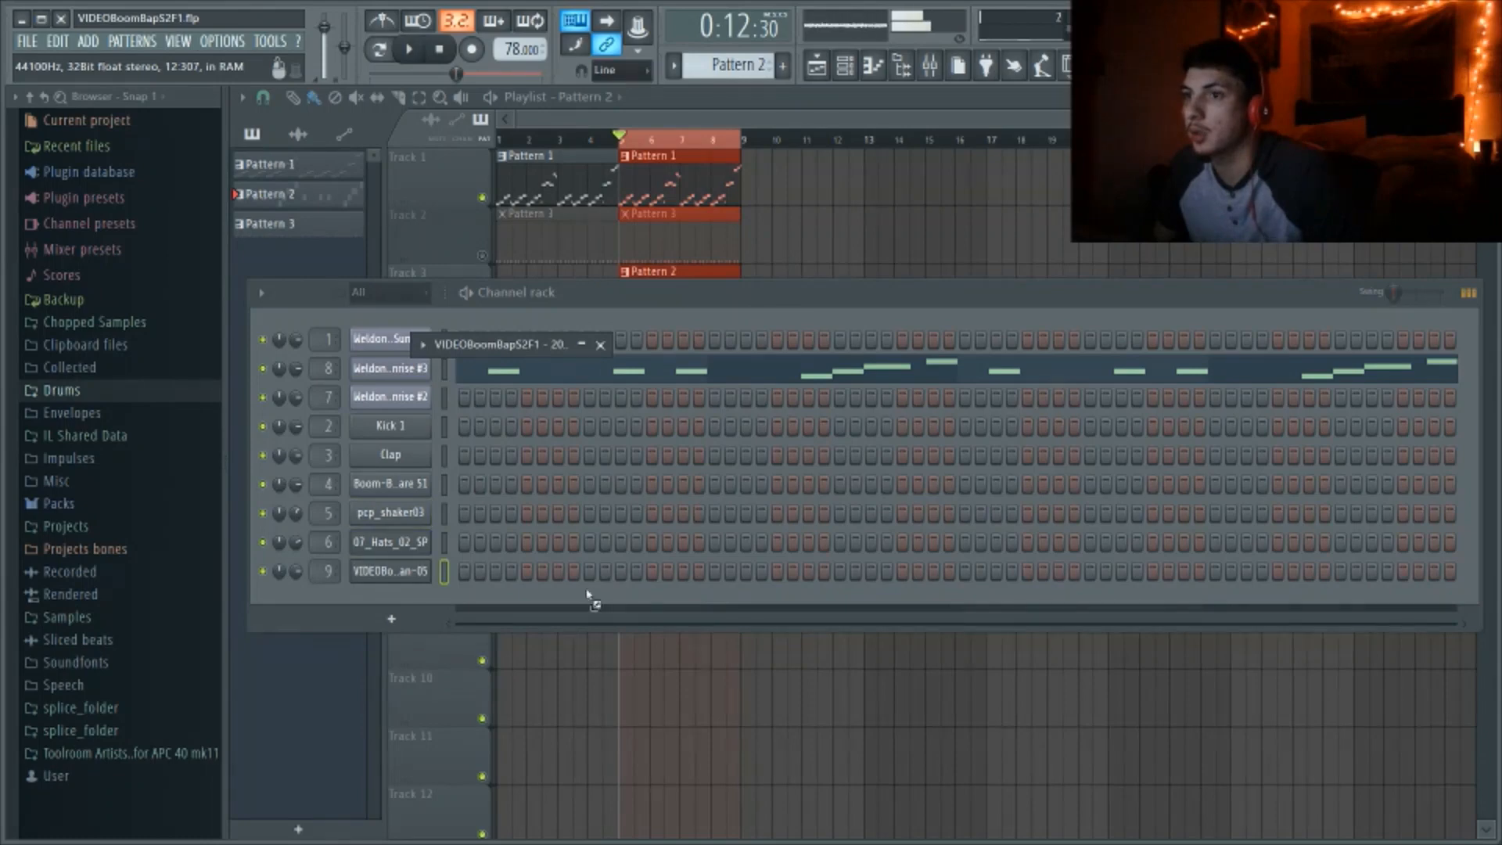
# Place the recording as an audio clip at bar 9 on playlist Track 2 and unmute that track
pyautogui.moveTo(436, 609); pyautogui.dragTo(437, 606)
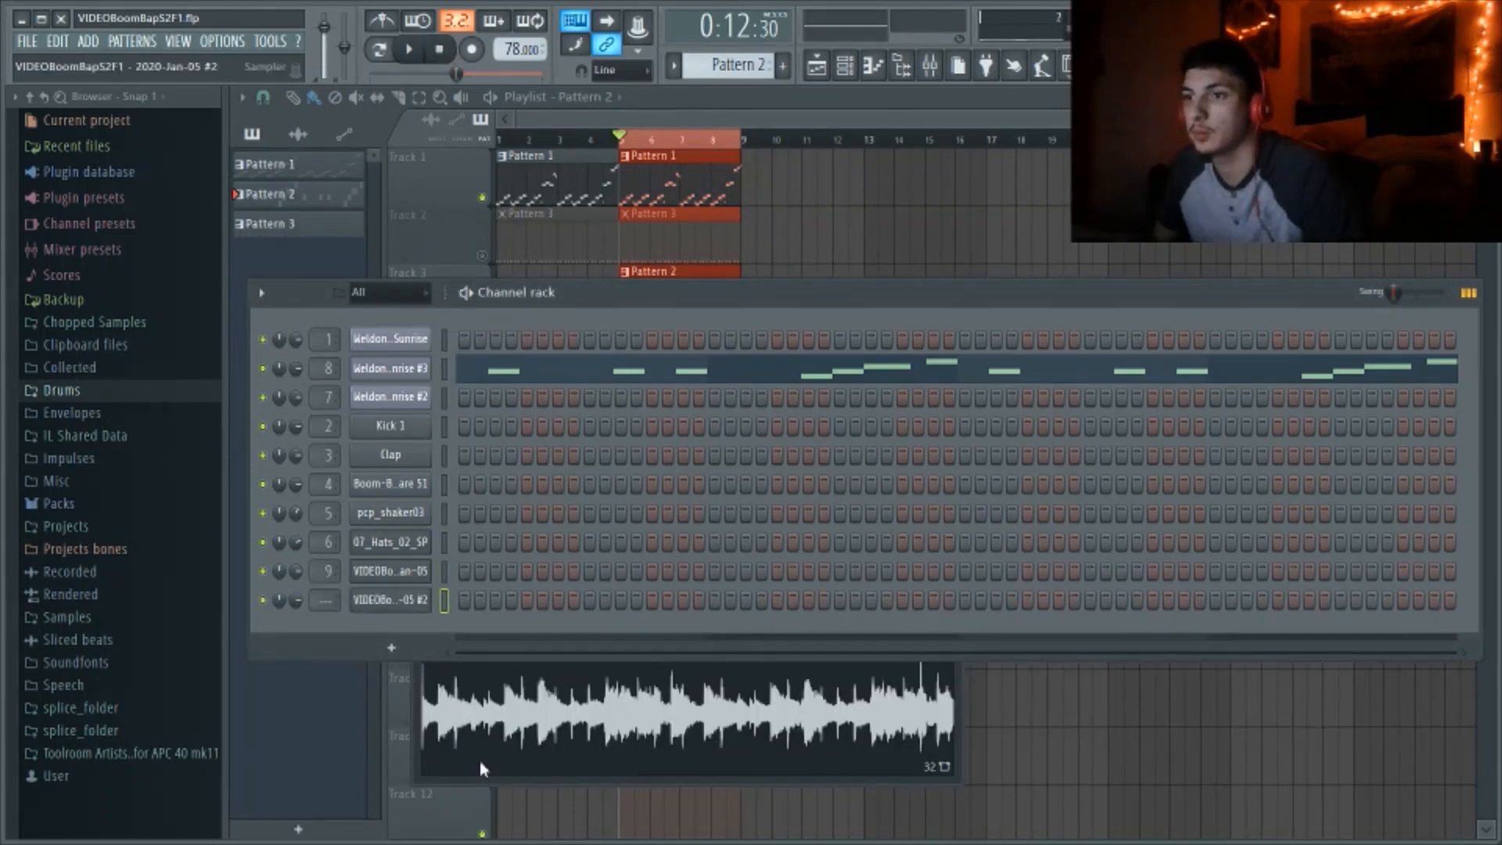
pyautogui.hotkey('ctrl', 'z')
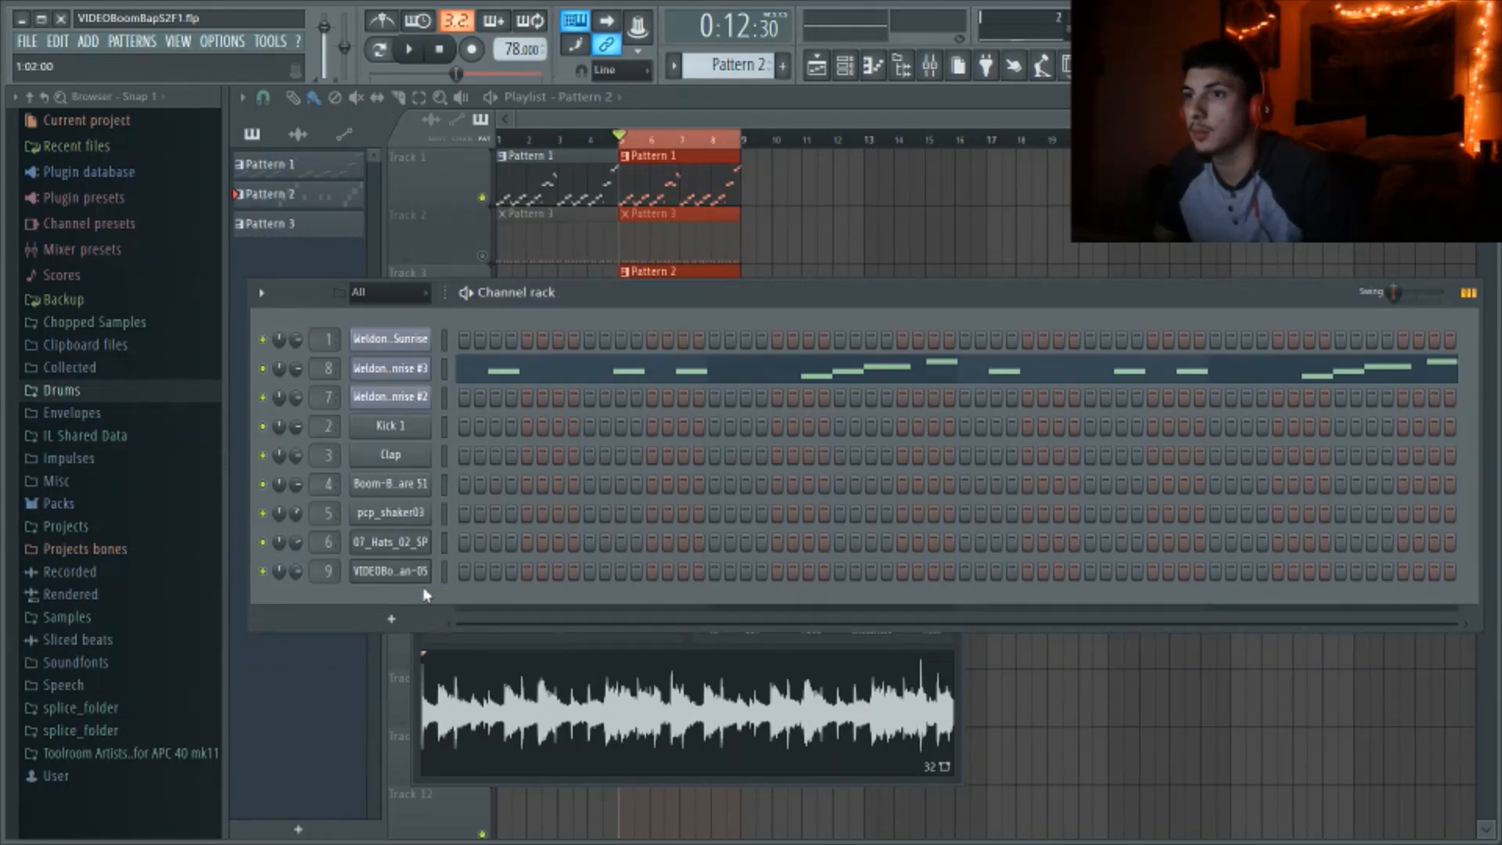
pyautogui.moveTo(487, 683); pyautogui.dragTo(801, 242)
pyautogui.click(482, 255)
# Stop playback and select bars 9 to 13 of the playlist, covering the recorded audio clip
pyautogui.click(631, 141)
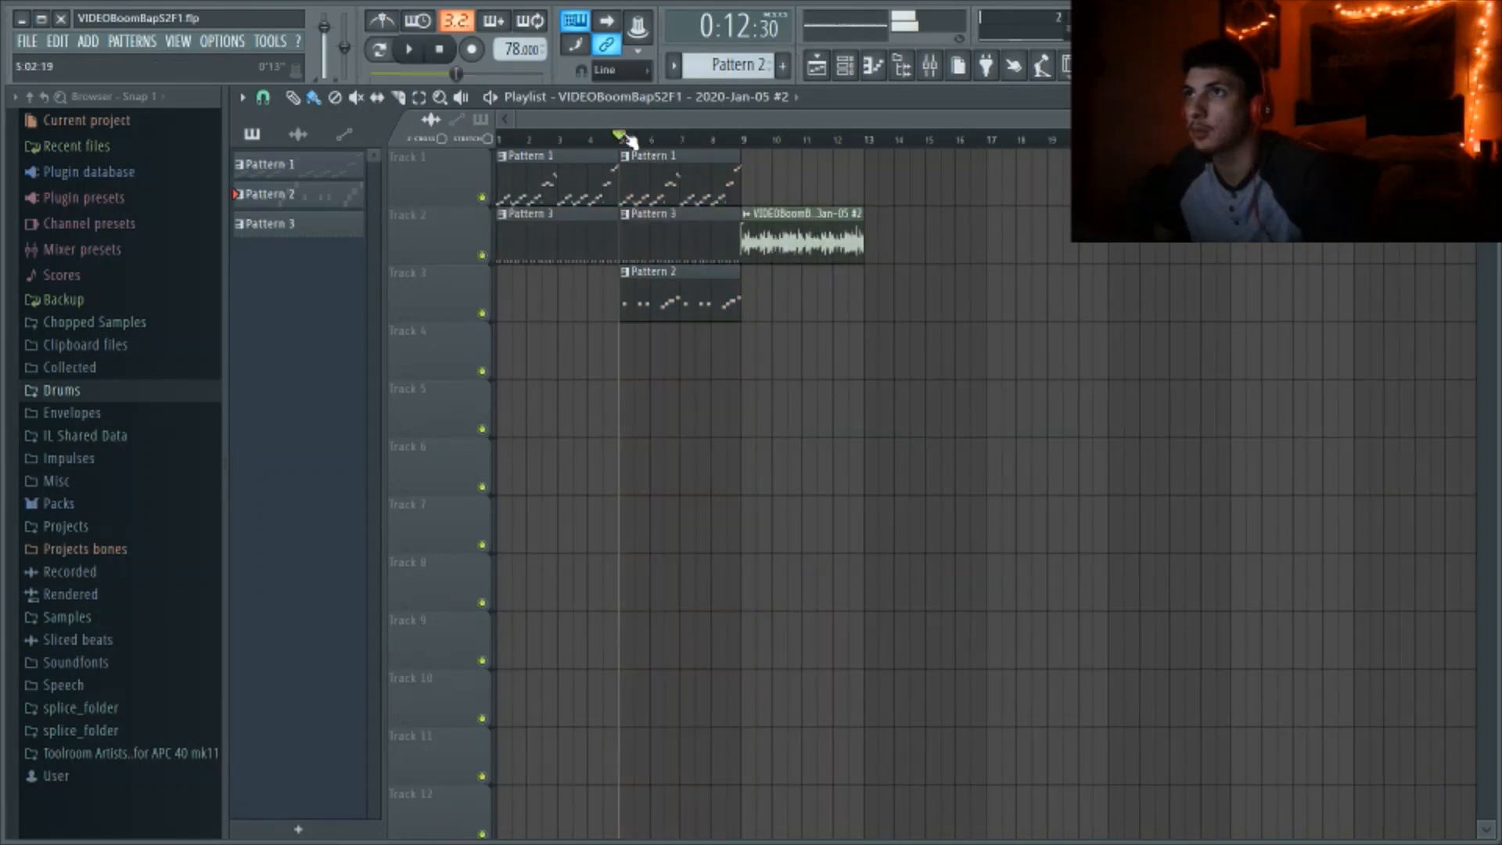
pyautogui.click(443, 49)
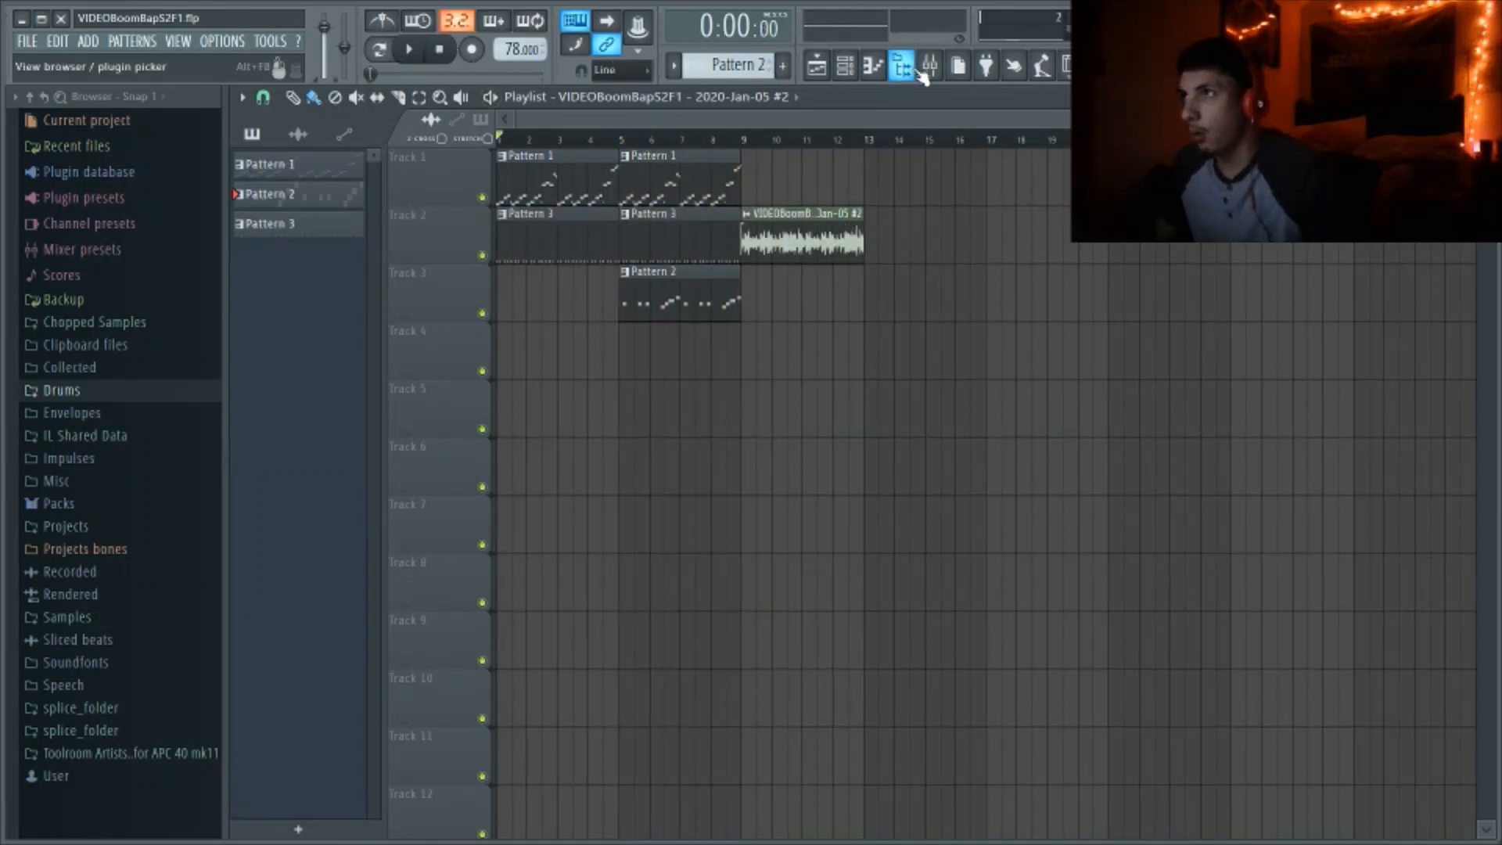
pyautogui.moveTo(858, 149); pyautogui.dragTo(741, 142)
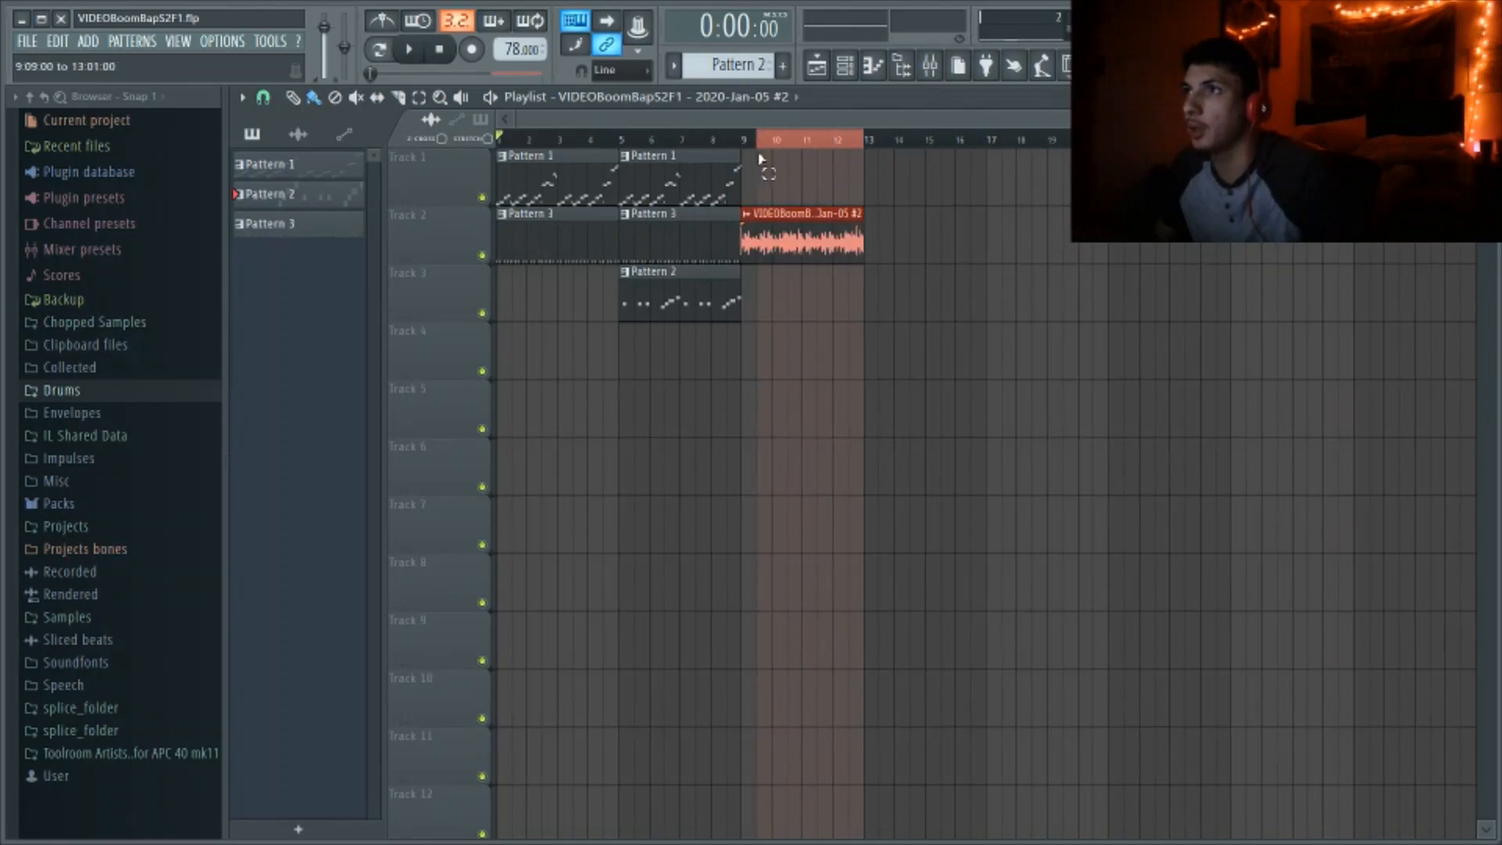
# Load Gross Beat on mixer Insert 9 with the Momentary preset and the 1/2 Speed time effect, and test playback briefly
pyautogui.click(929, 65)
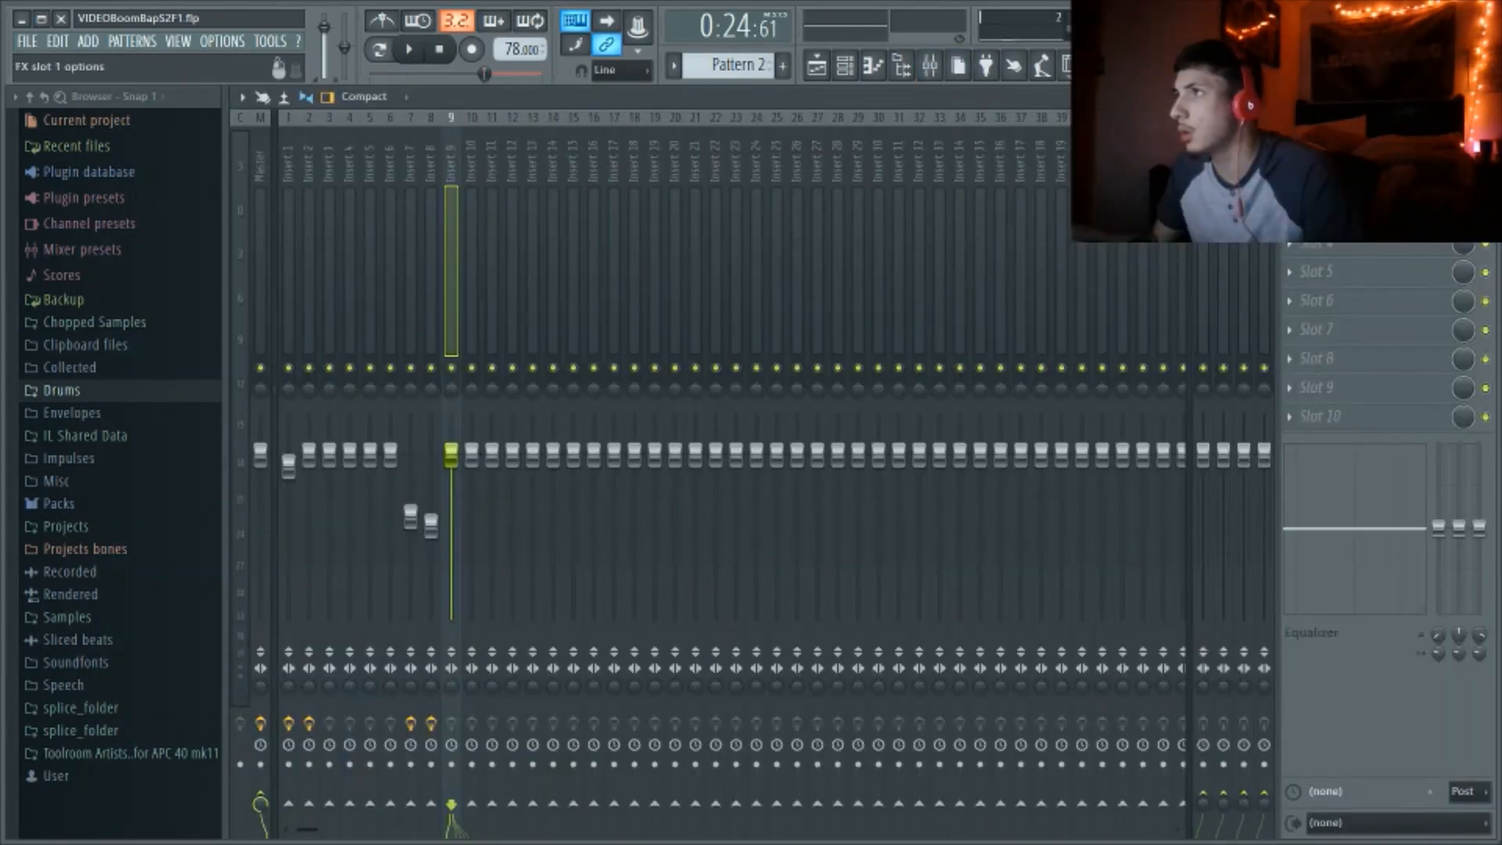
pyautogui.click(1330, 155)
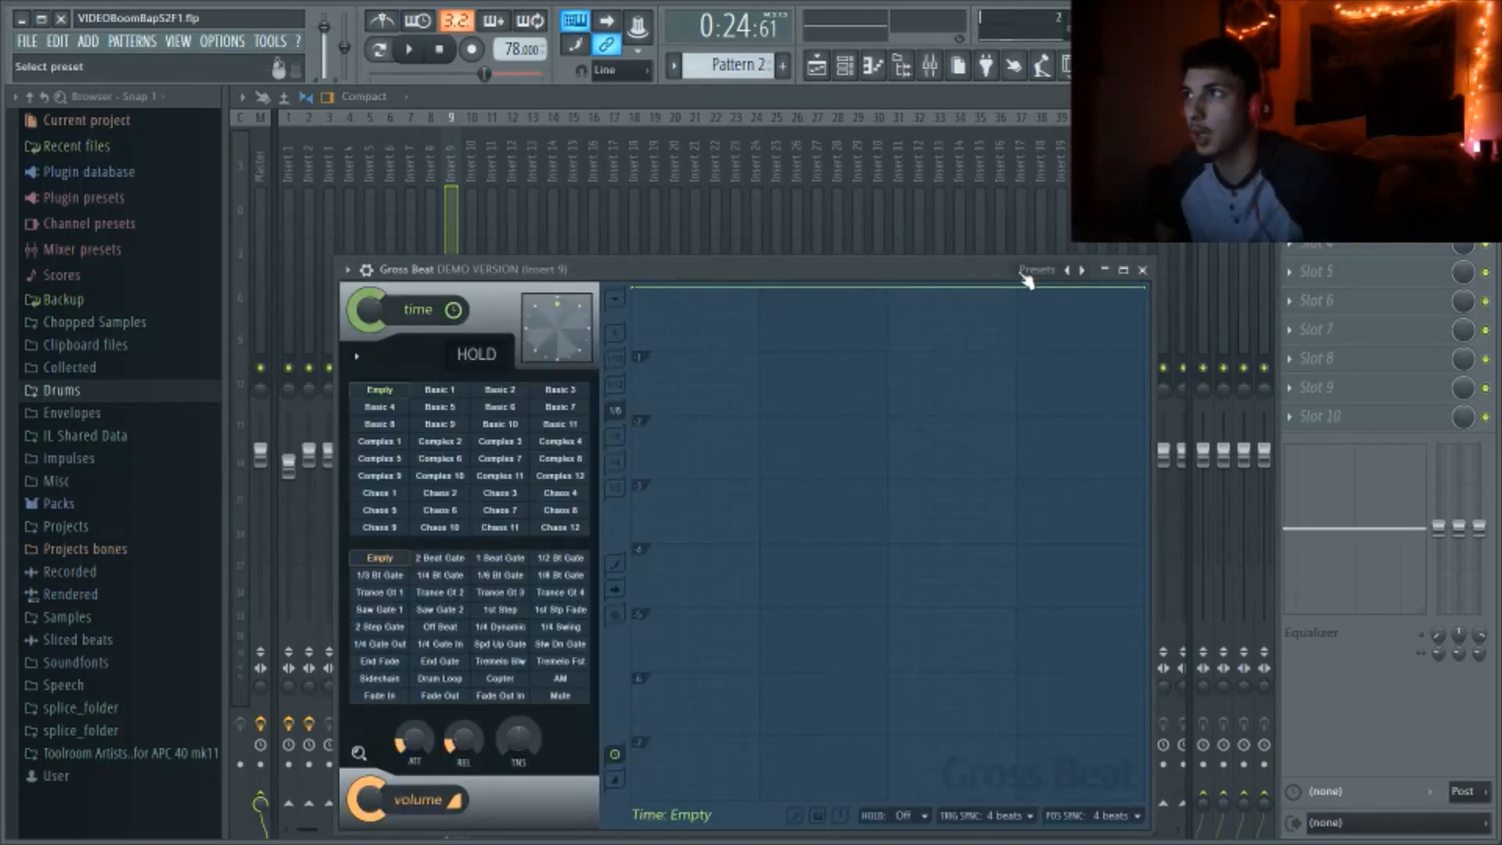
pyautogui.click(1045, 332)
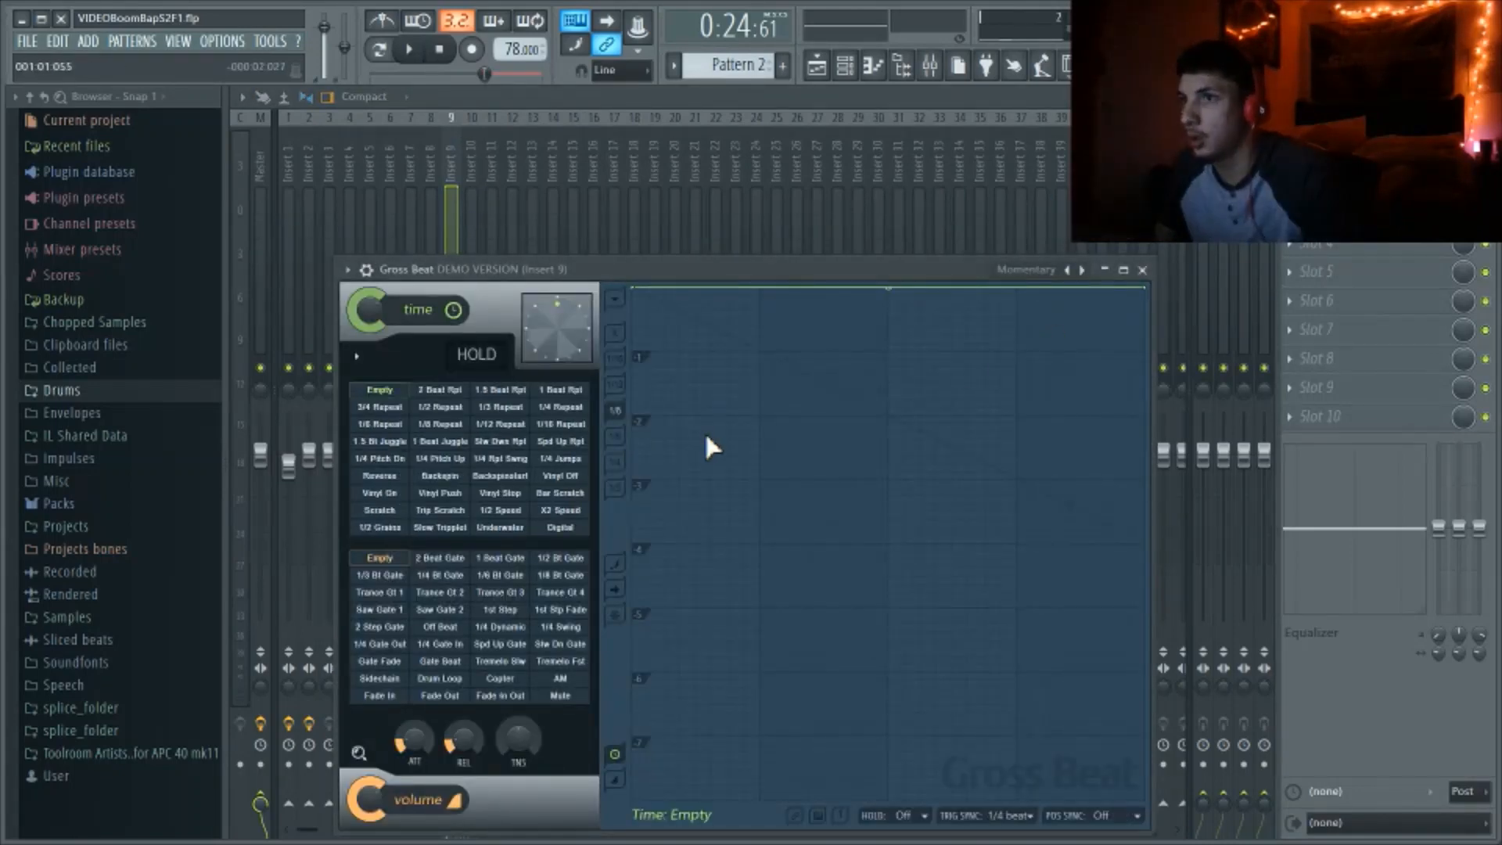
pyautogui.click(500, 510)
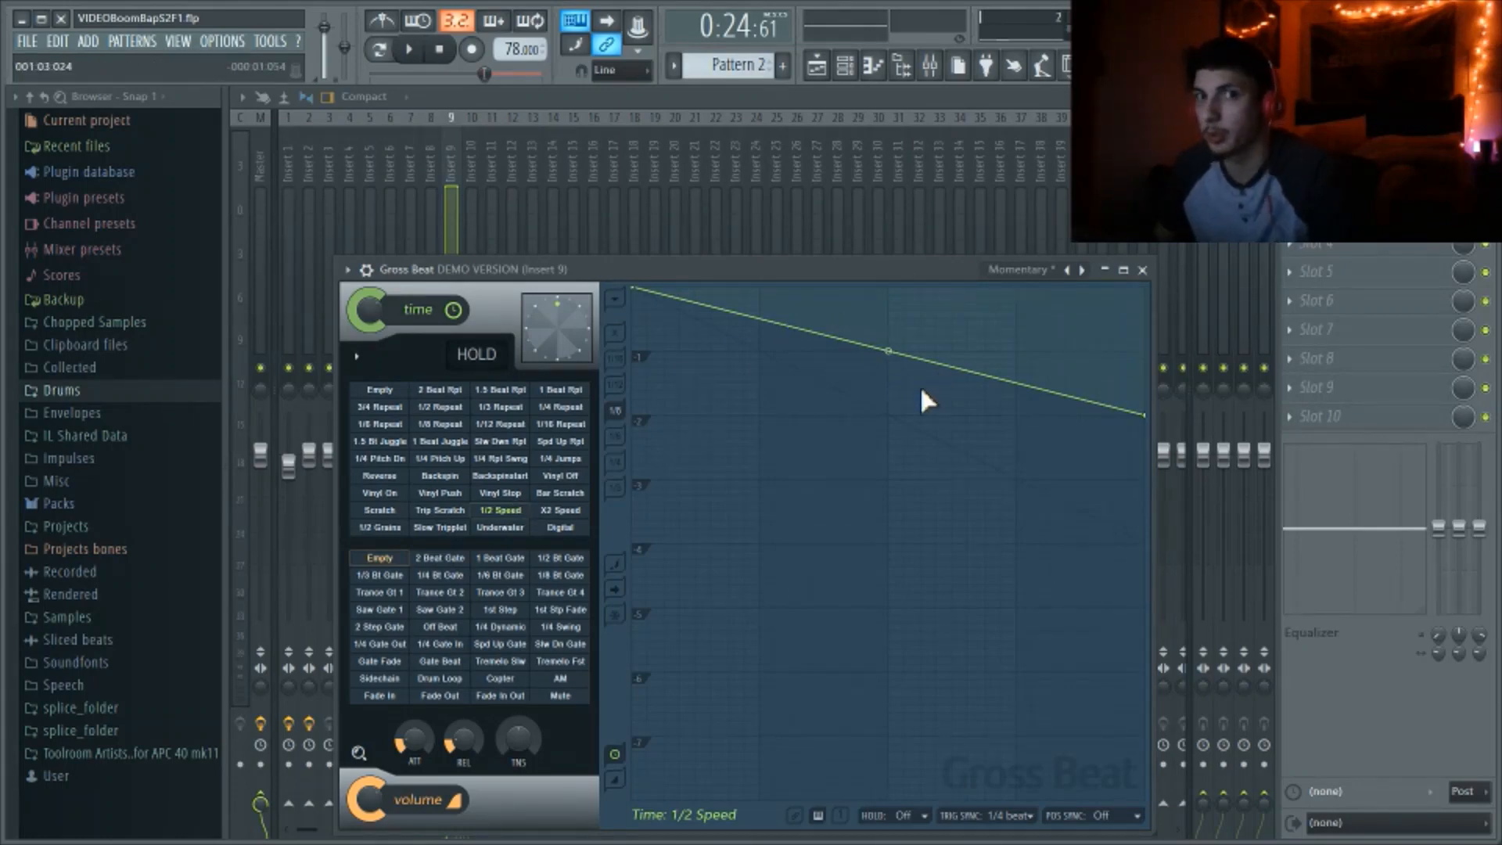
pyautogui.moveTo(677, 270); pyautogui.dragTo(925, 293)
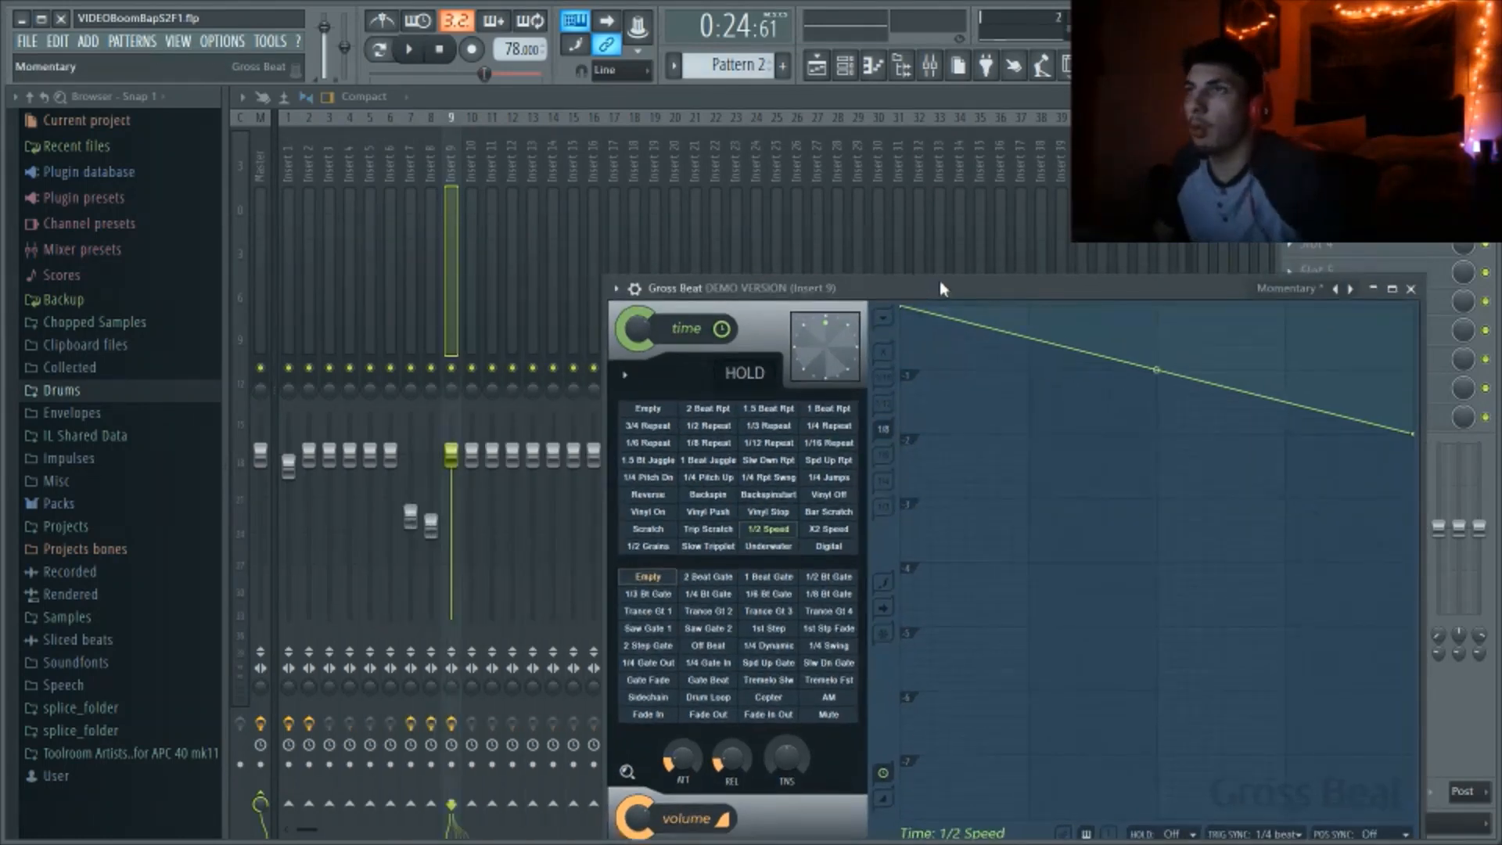
pyautogui.click(409, 49)
pyautogui.click(440, 50)
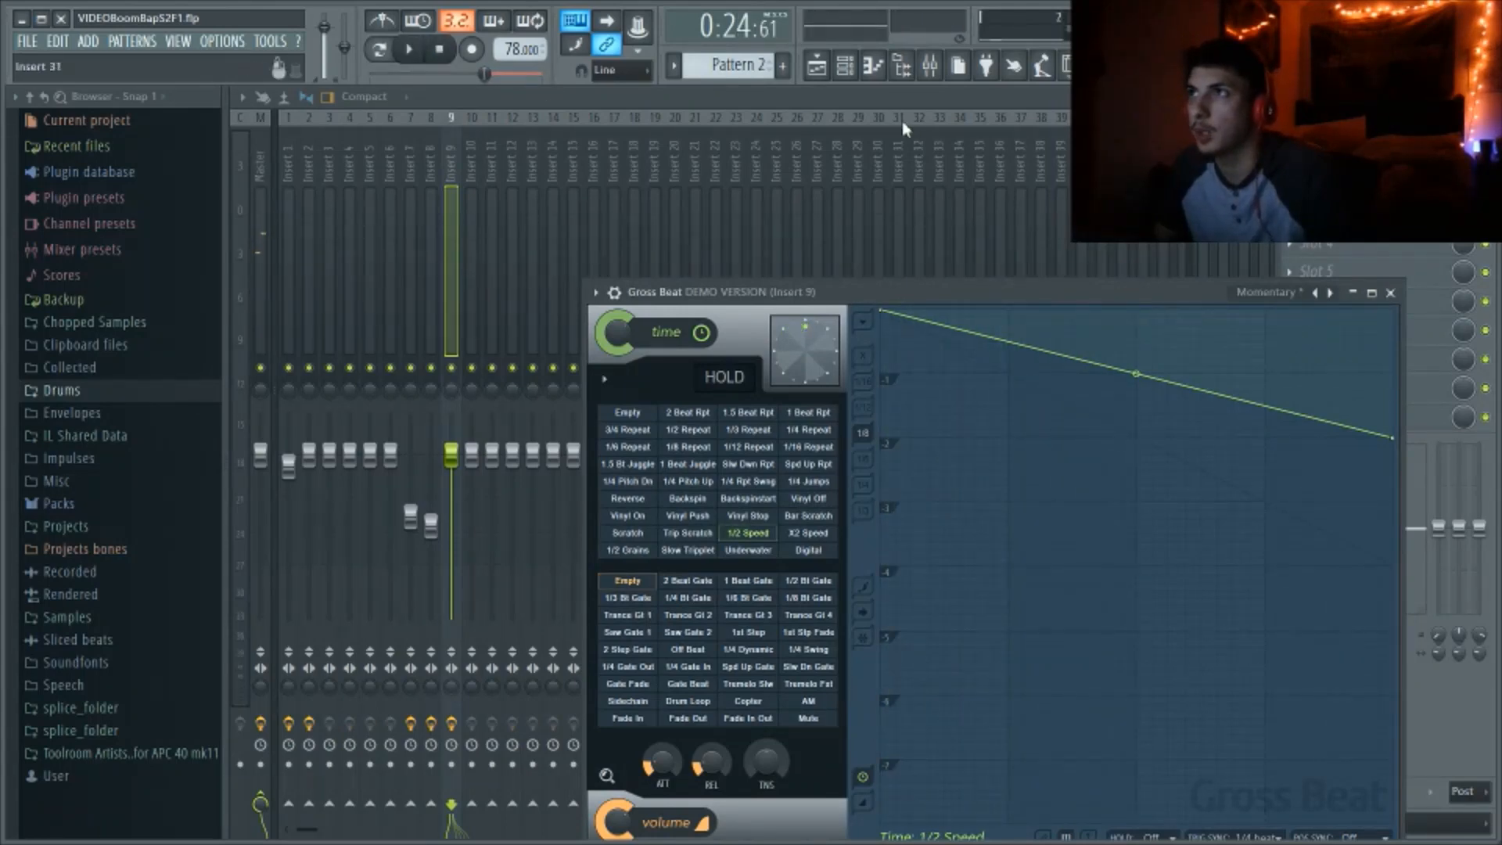
# Route the audio clip's channel to mixer Insert 9 and set the channel rack filter to All
pyautogui.click(846, 67)
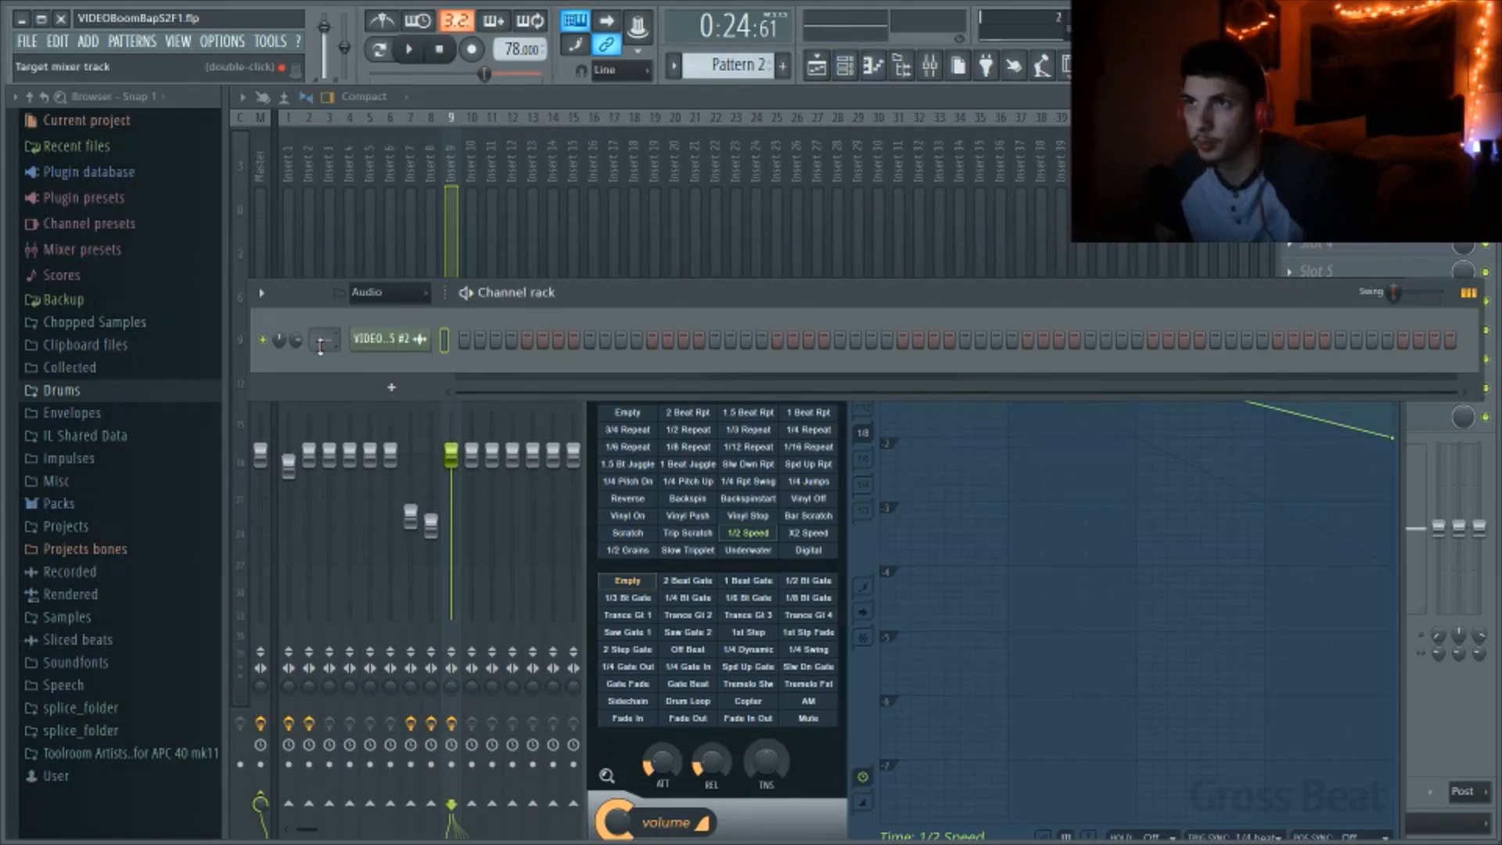
pyautogui.scroll(9, 320, 340)
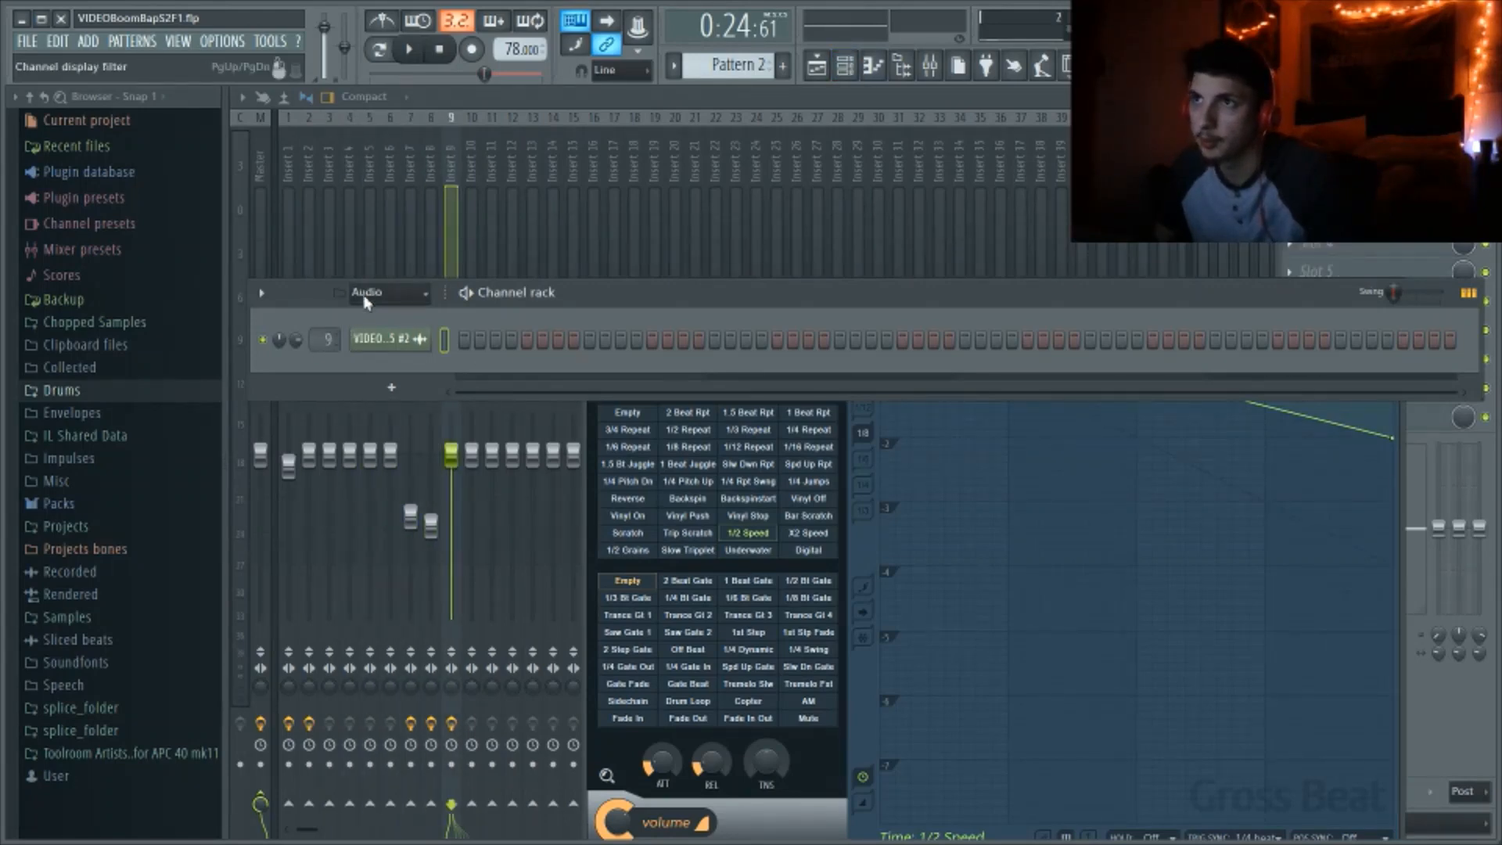
pyautogui.click(365, 297)
pyautogui.click(374, 329)
# Play the selected clip loop through Gross Beat at half speed, and close the plugin window after listening
pyautogui.click(420, 50)
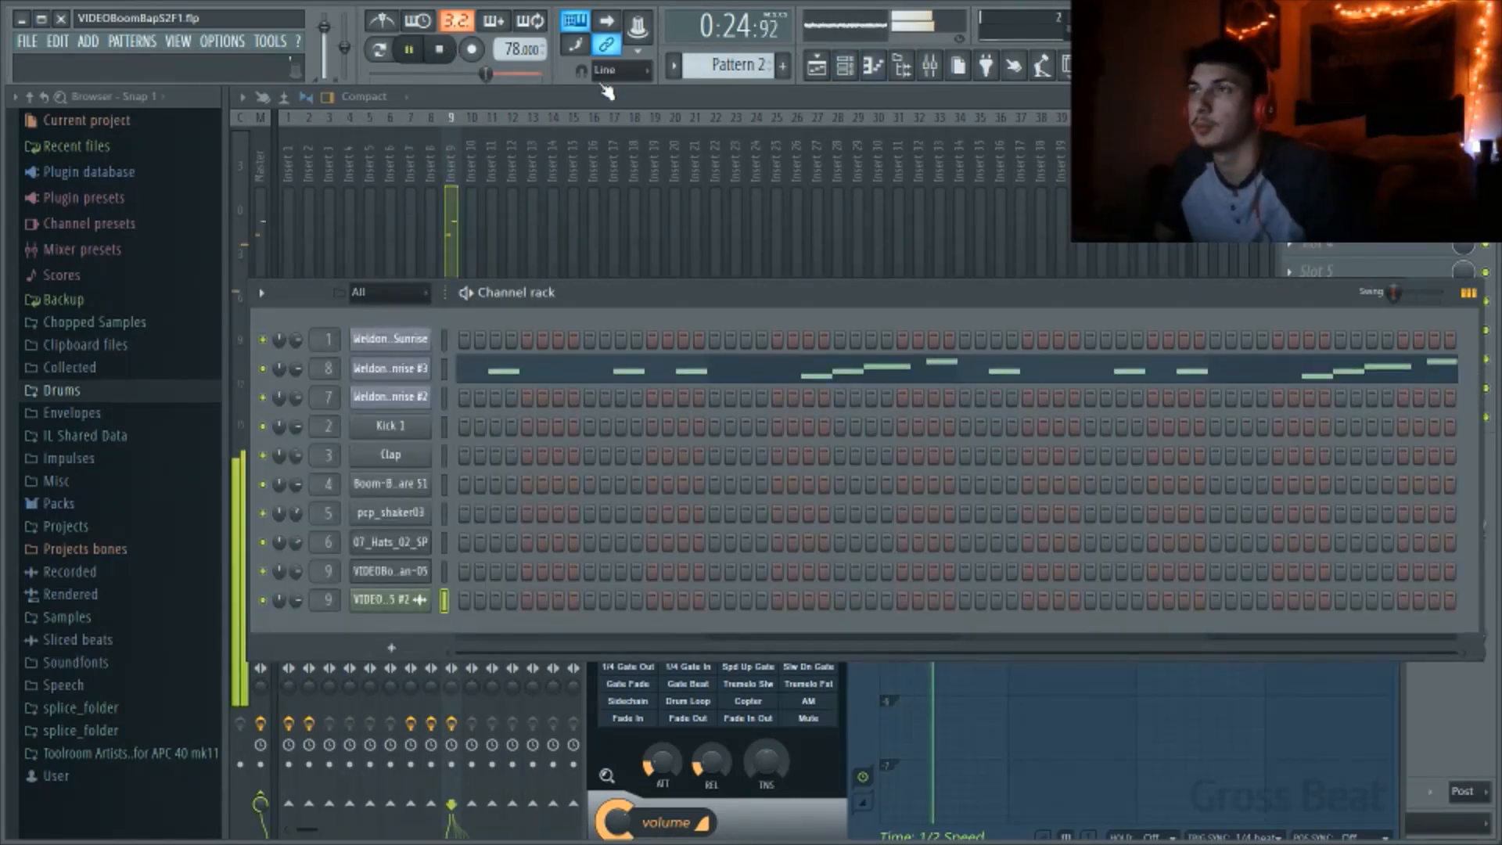
pyautogui.click(818, 67)
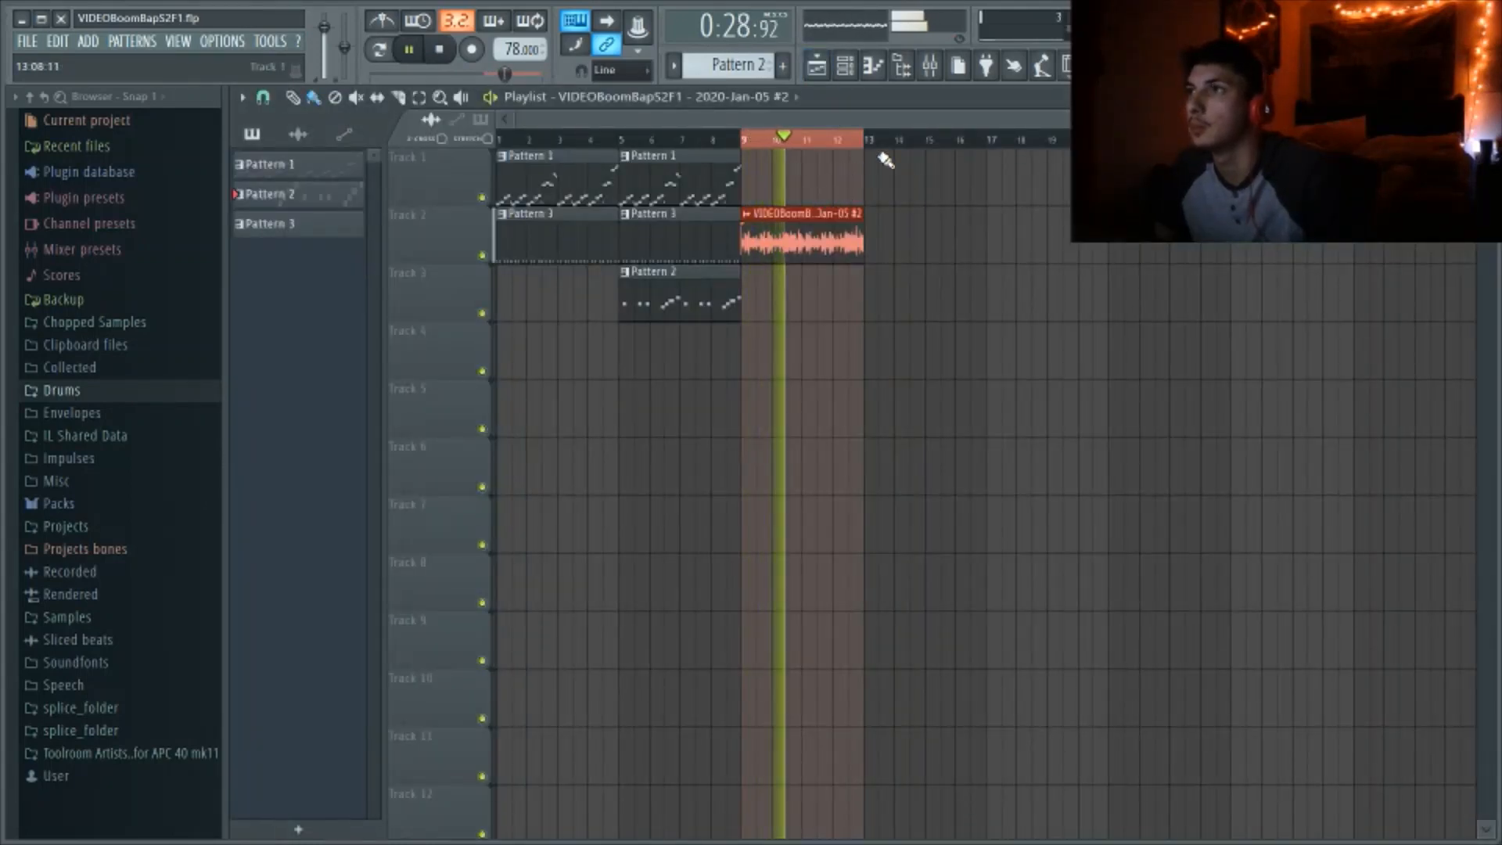
pyautogui.click(939, 69)
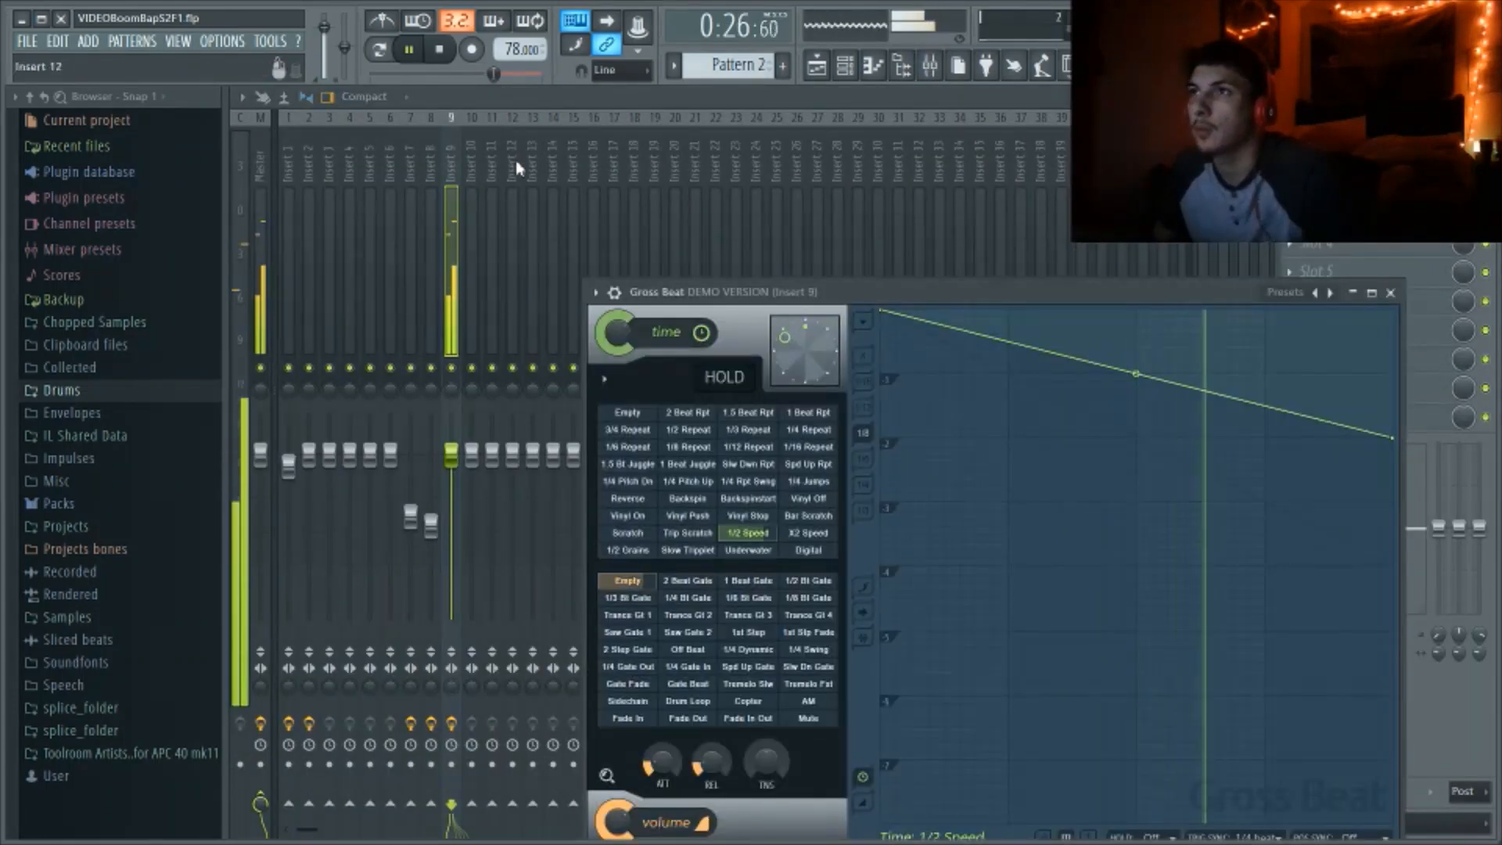
pyautogui.press('space')
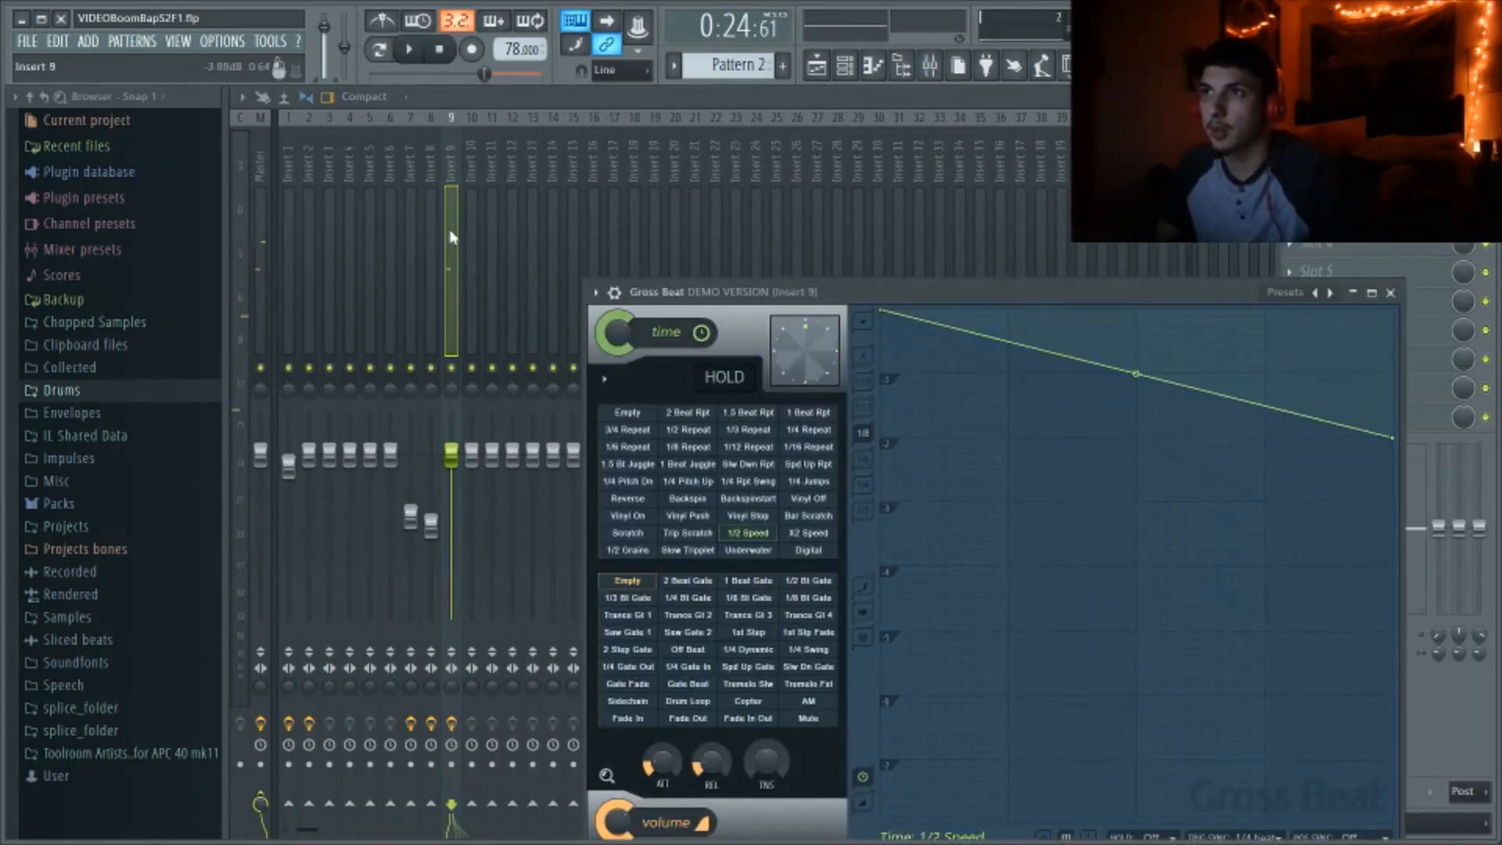
pyautogui.click(1391, 292)
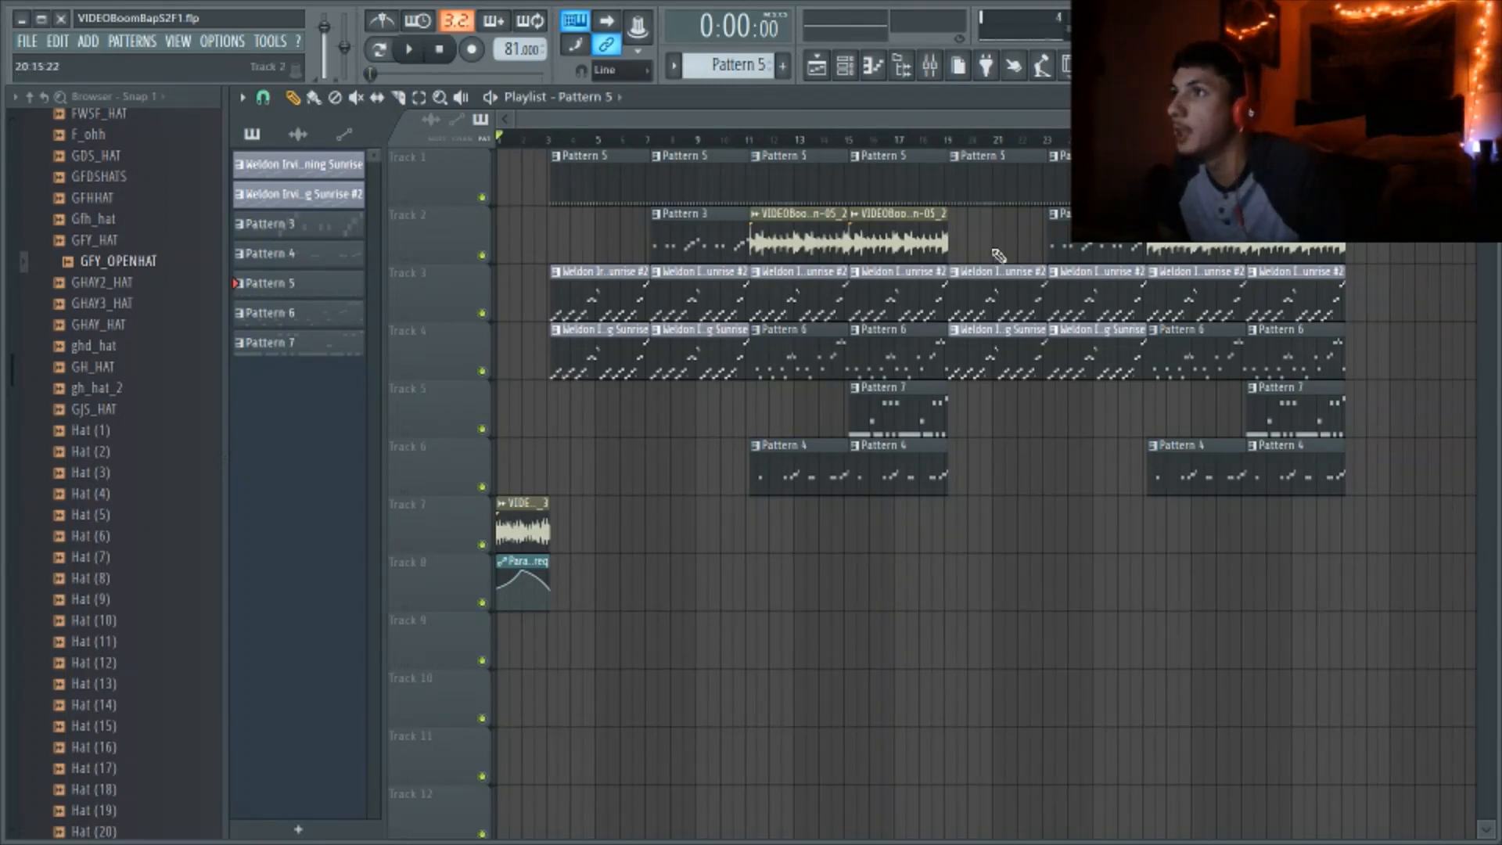
# Solo playlist Track 2 and listen to its resampled audio clips from bar 11
pyautogui.keyDown('ctrl'); pyautogui.click(482, 255); pyautogui.keyUp('ctrl')
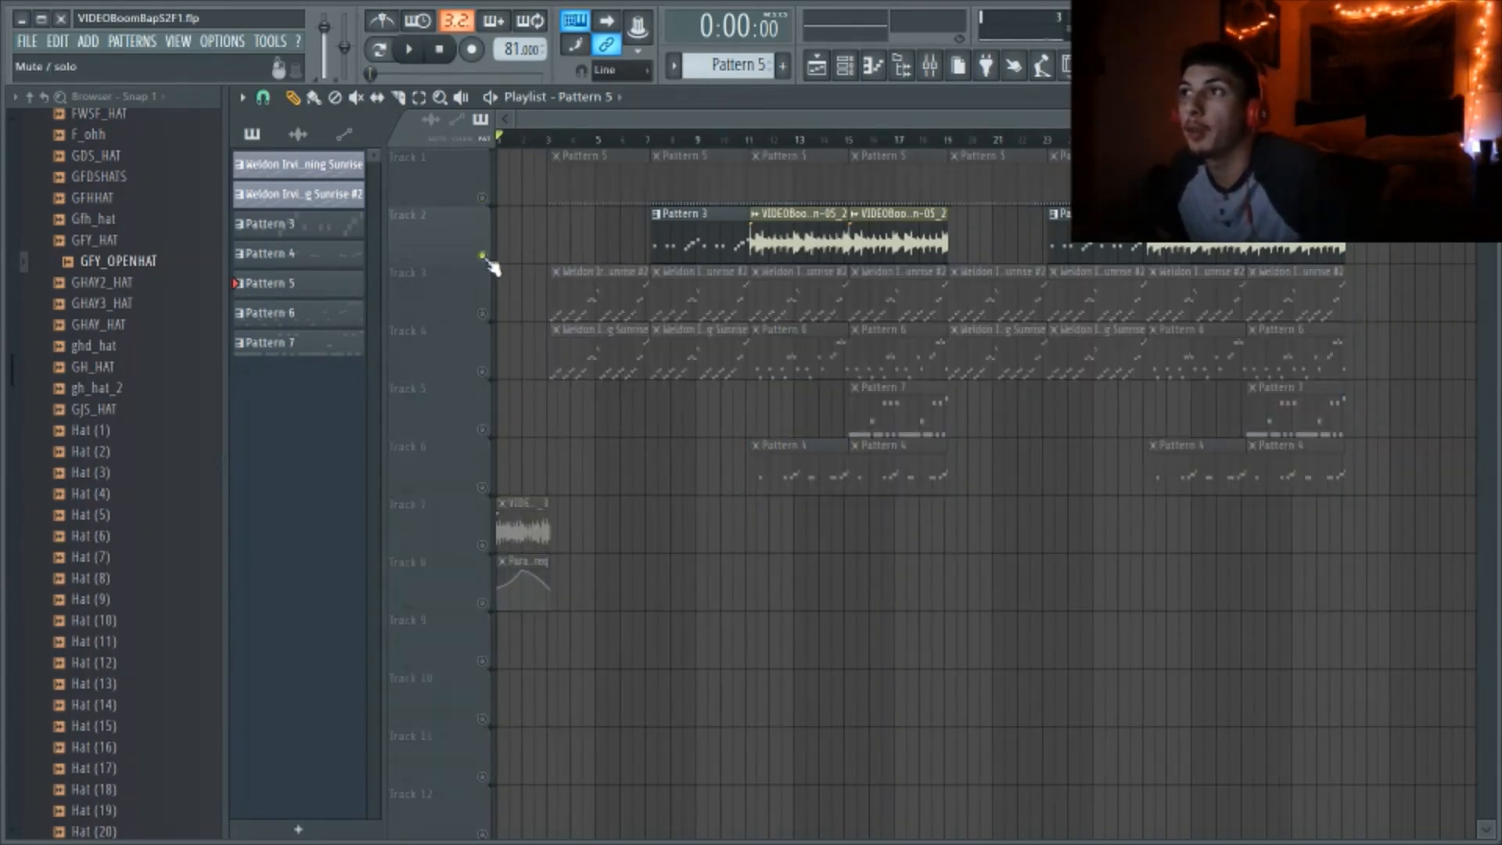
pyautogui.moveTo(749, 143); pyautogui.dragTo(752, 144)
pyautogui.scroll(5, 754, 145)
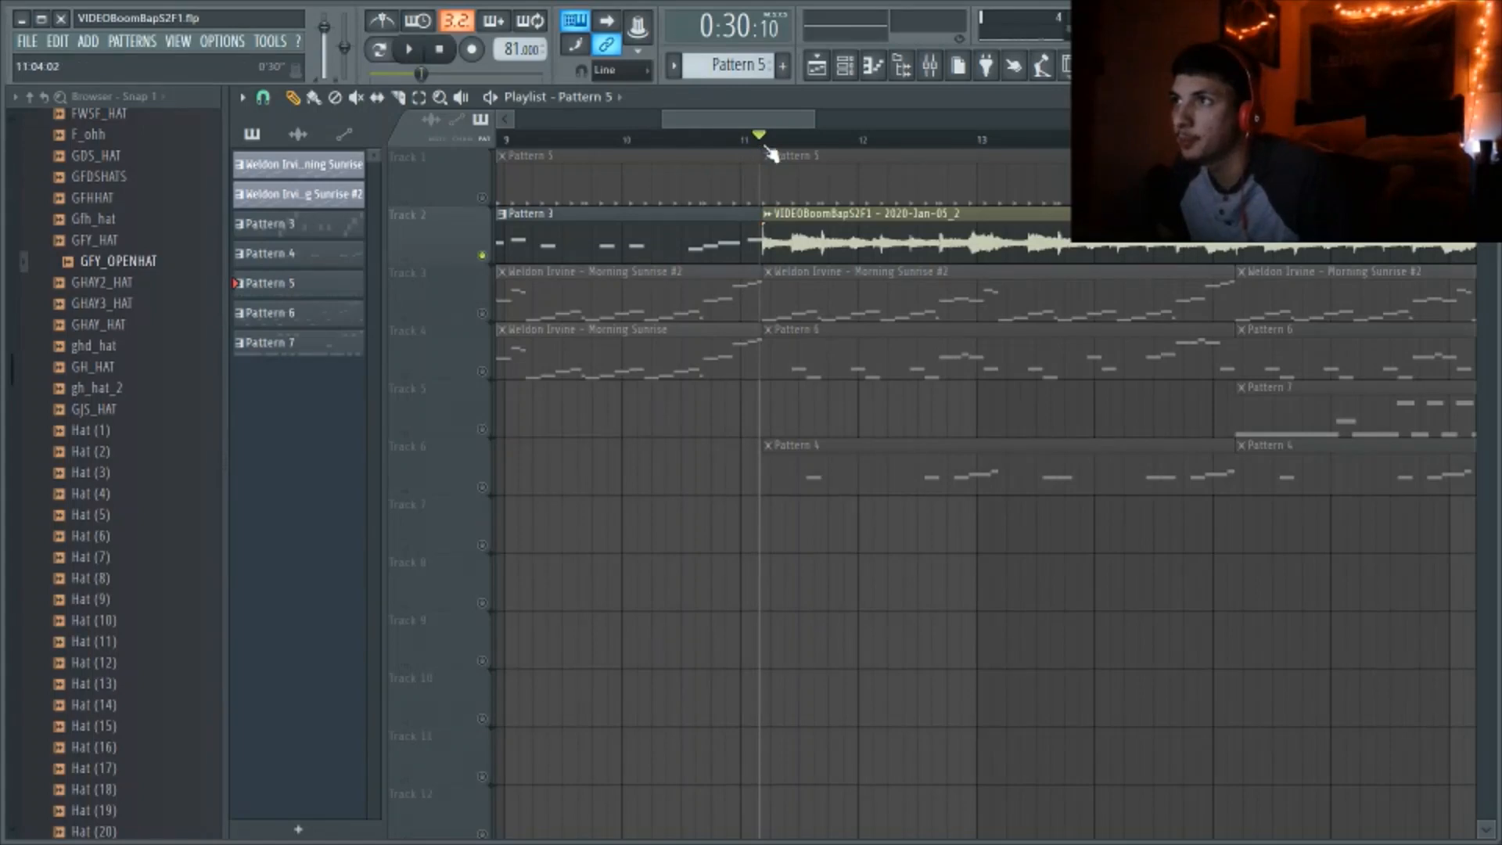
pyautogui.press('space')
pyautogui.scroll(-2, 778, 145)
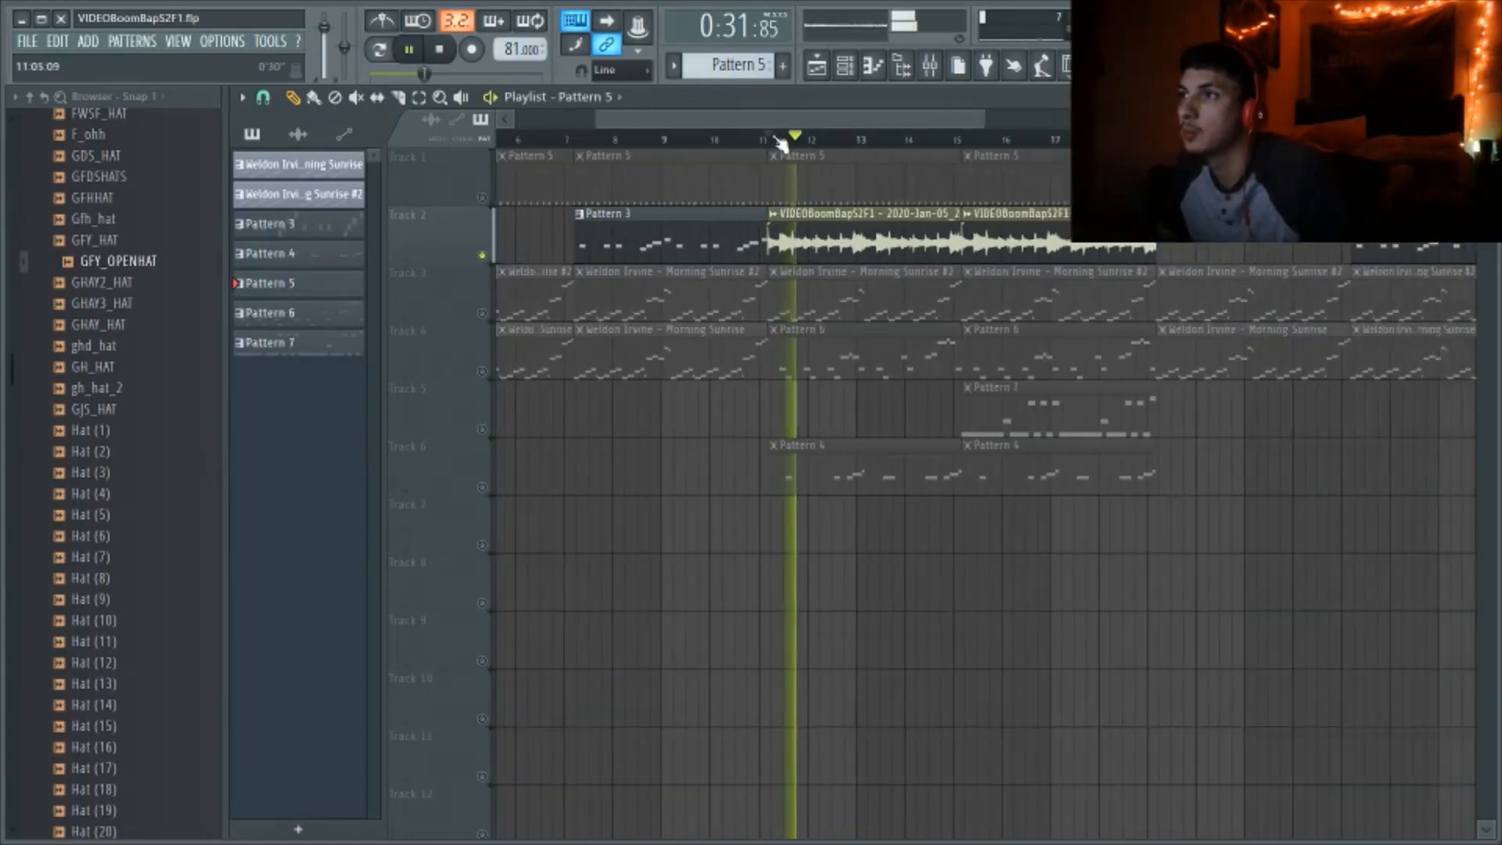
pyautogui.scroll(-4, 780, 143)
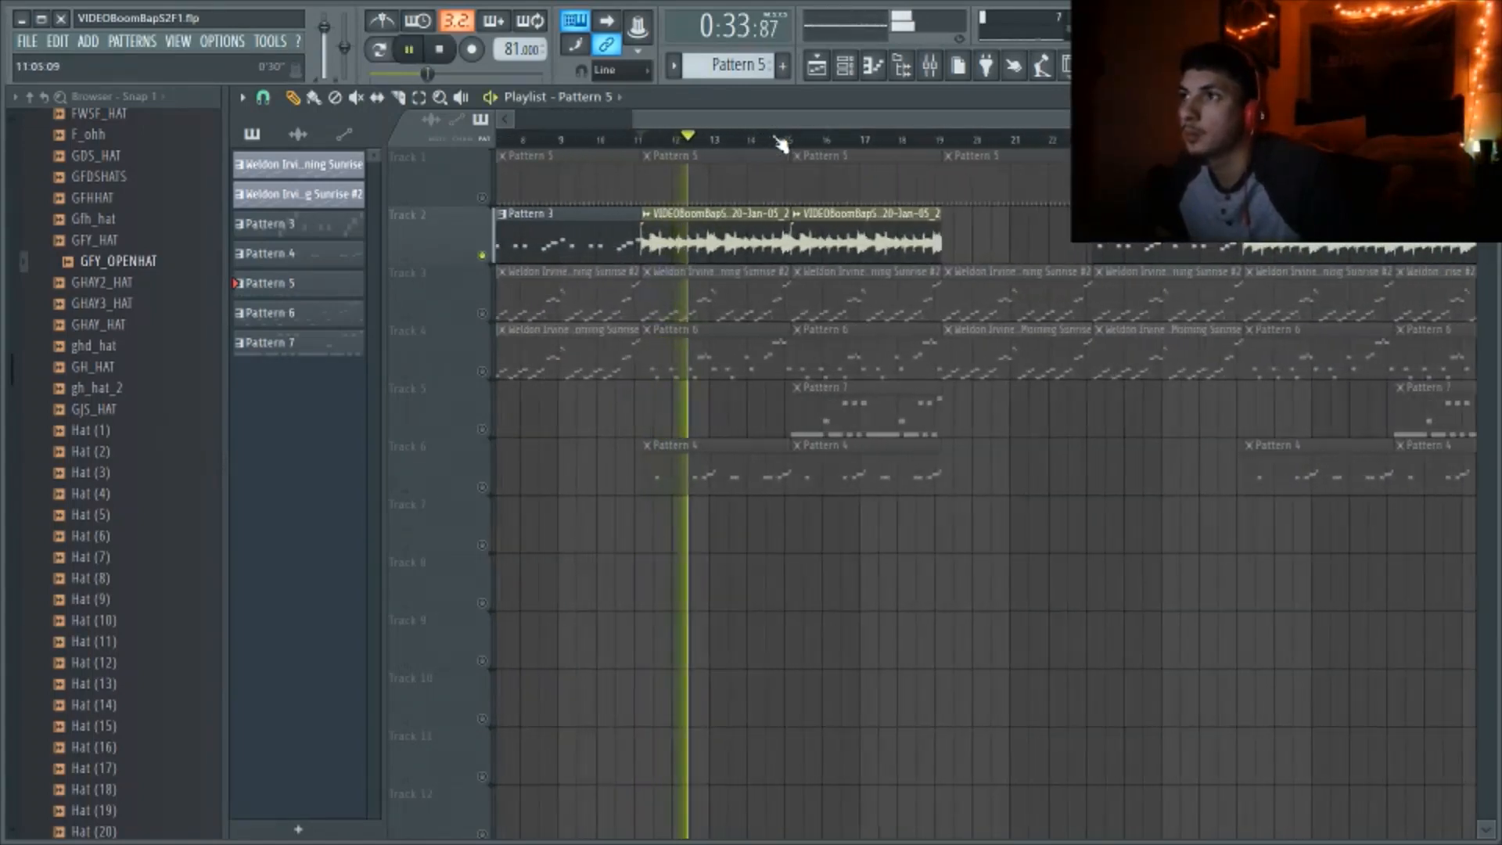
pyautogui.scroll(-3, 780, 143)
pyautogui.press('space')
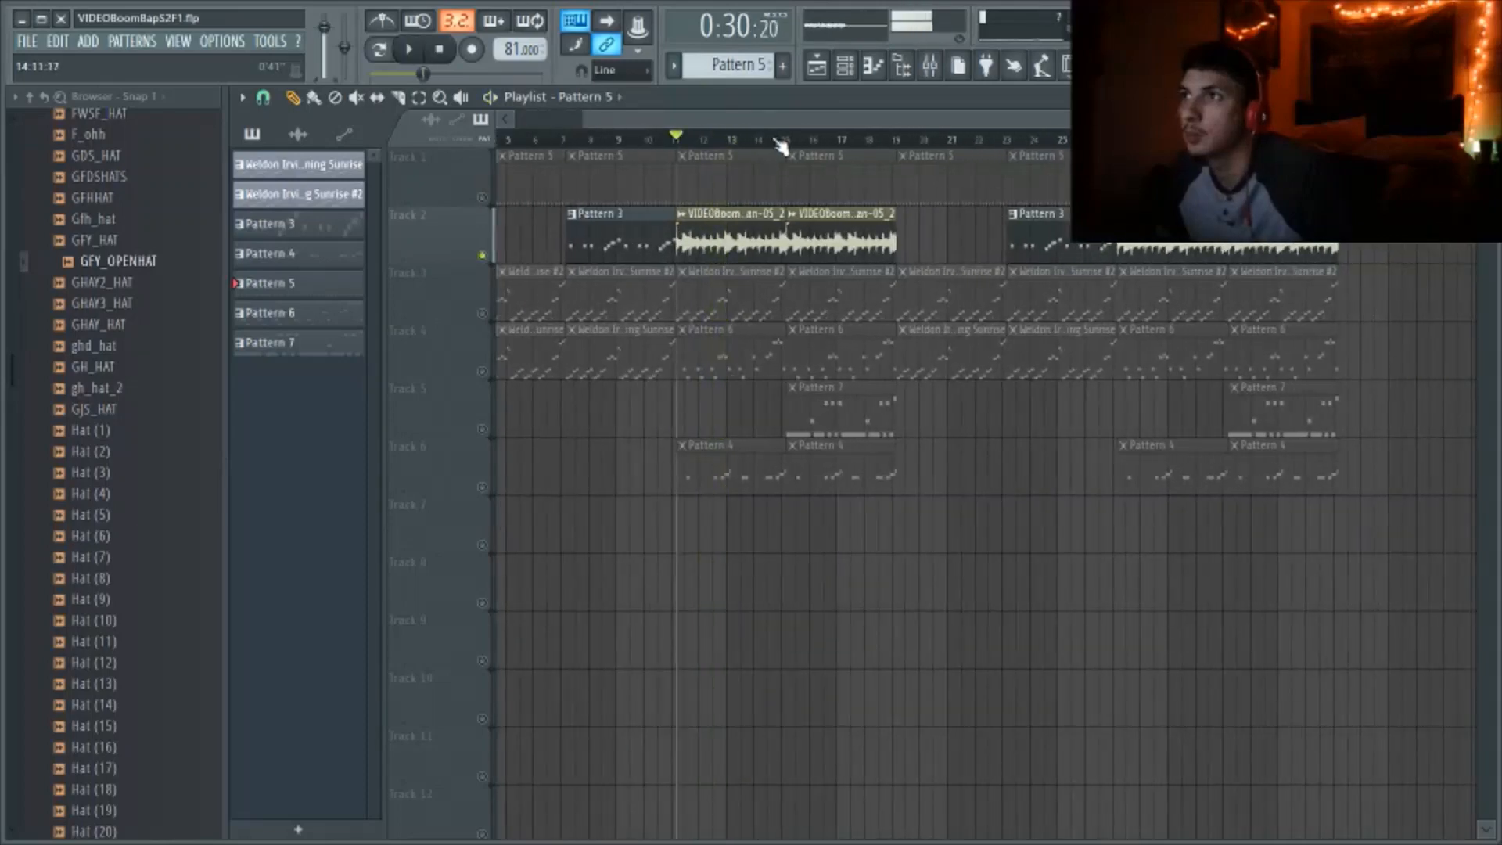
# Unmute Tracks 6, 5 and 4 and play them together with the resampled clips from bar 11
pyautogui.click(482, 487)
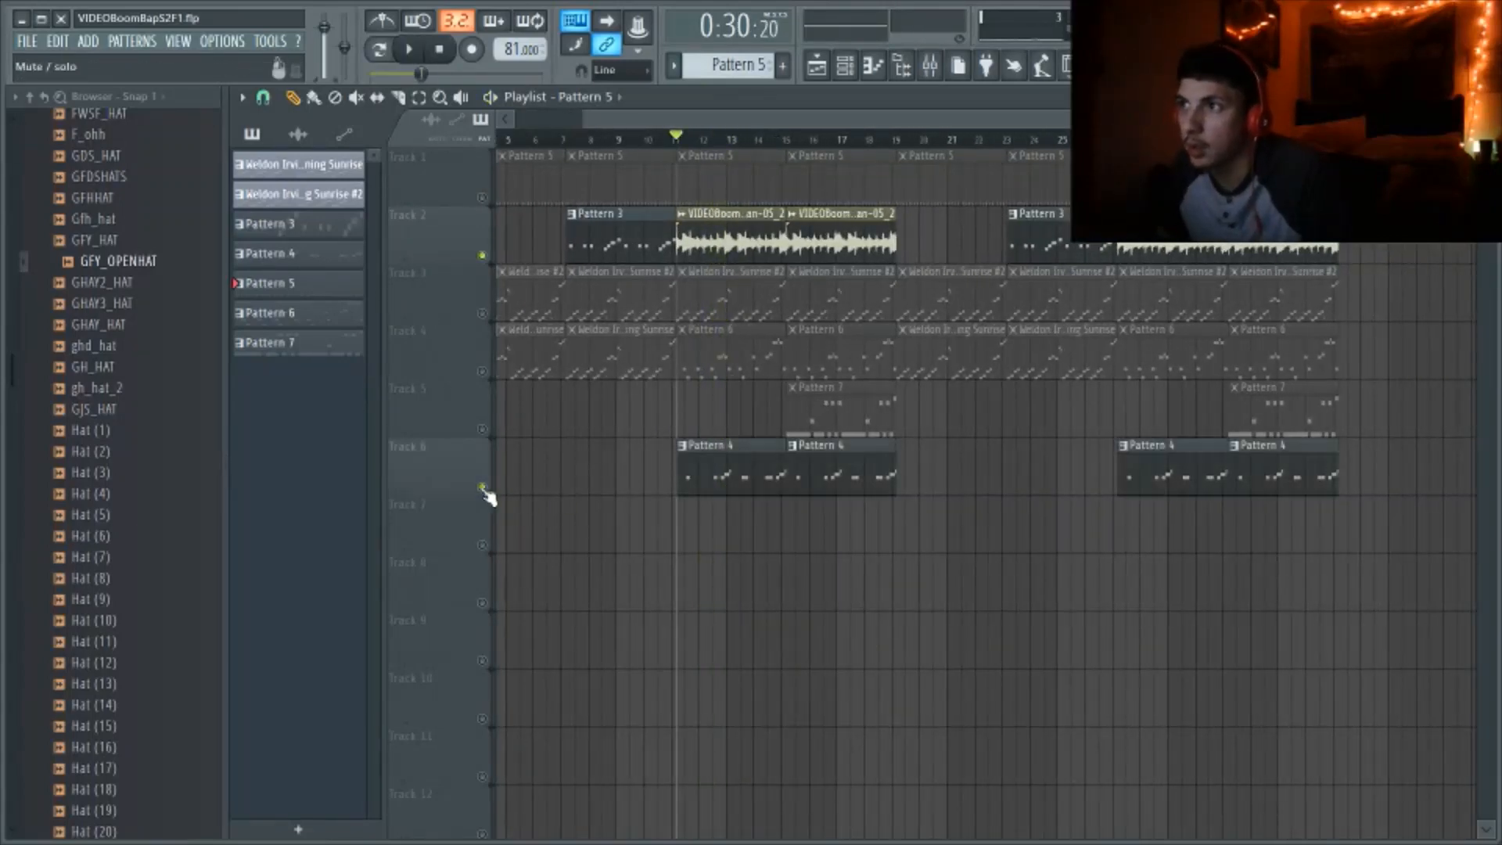
pyautogui.click(483, 428)
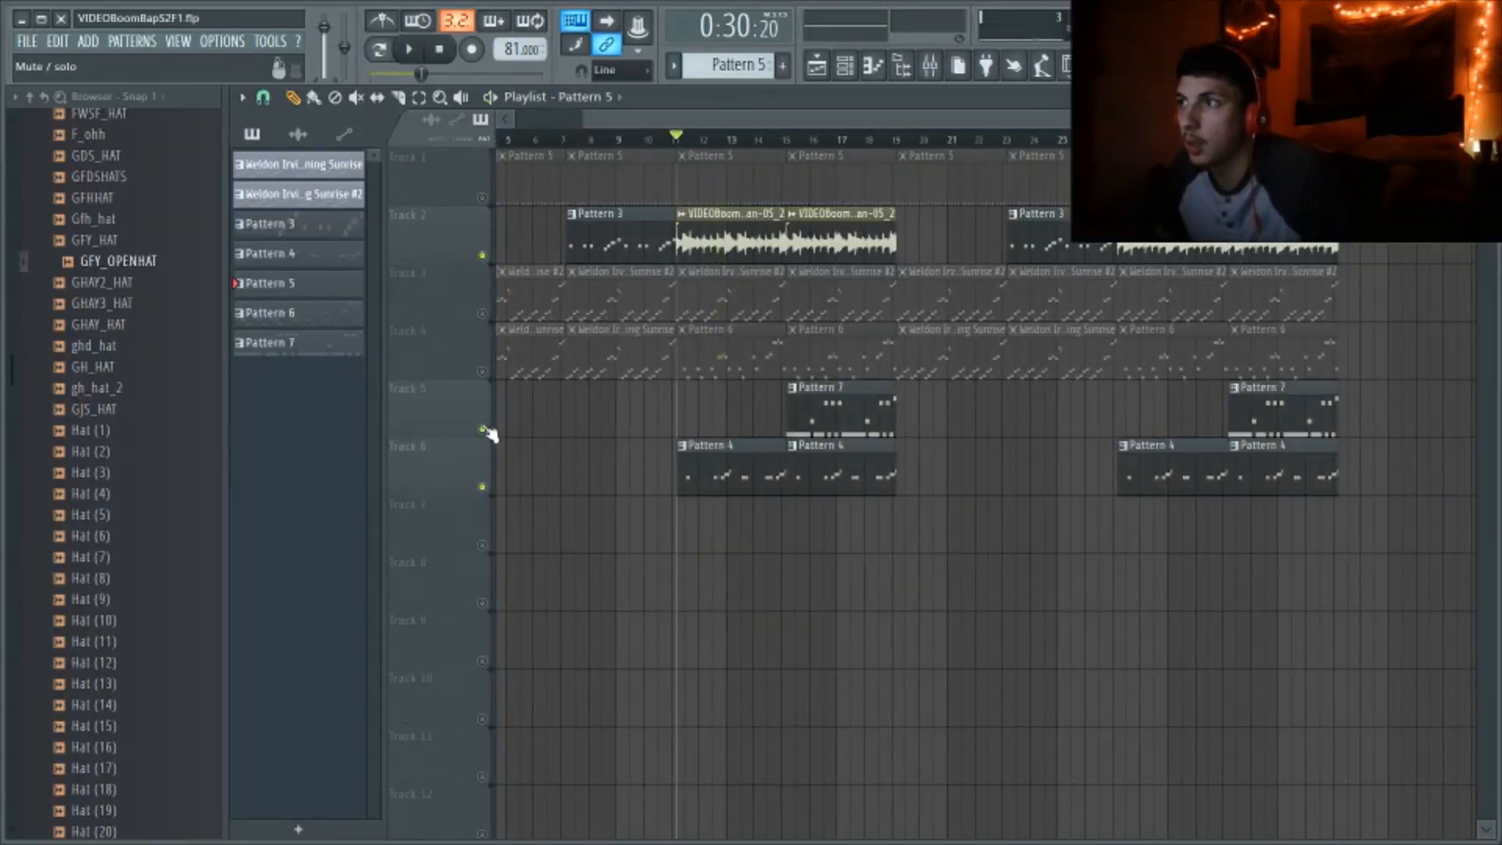
pyautogui.click(482, 371)
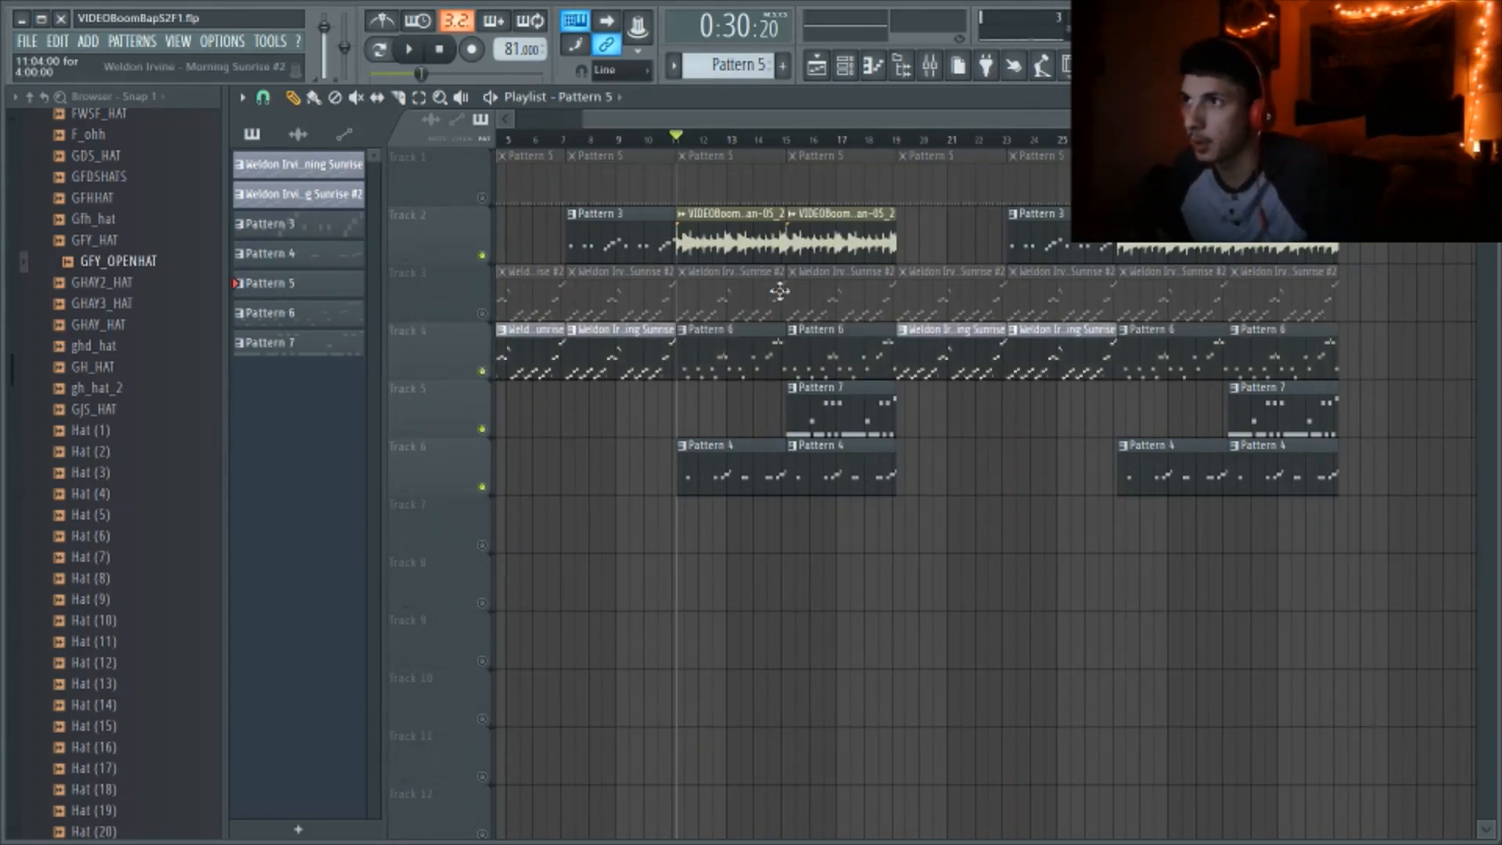
pyautogui.press('space')
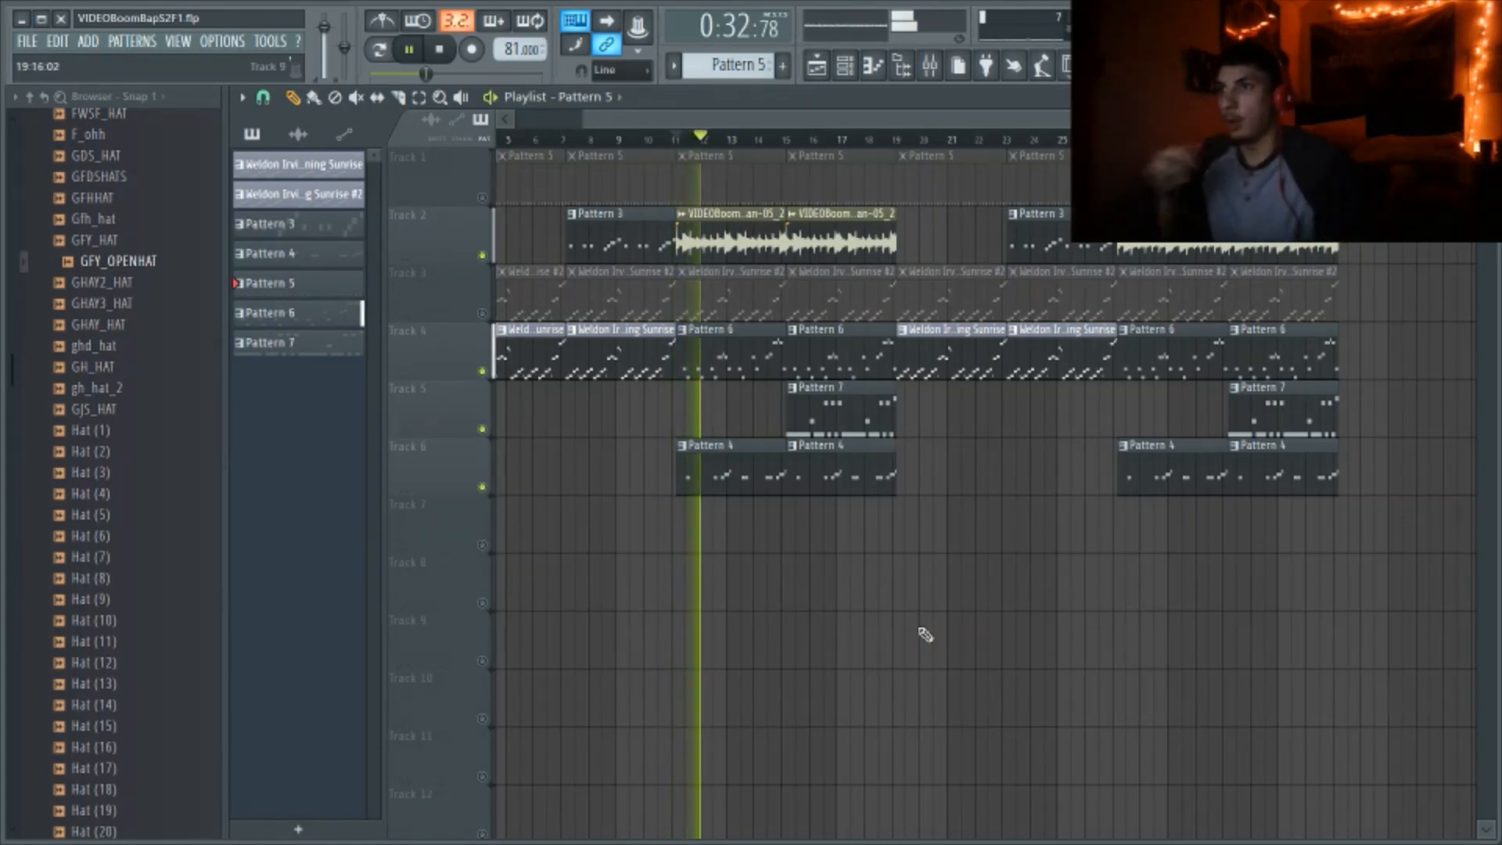
# Inspect the presets used by the reFX Nexus and reFX Nexus #2 channels
pyautogui.click(845, 65)
pyautogui.click(327, 628)
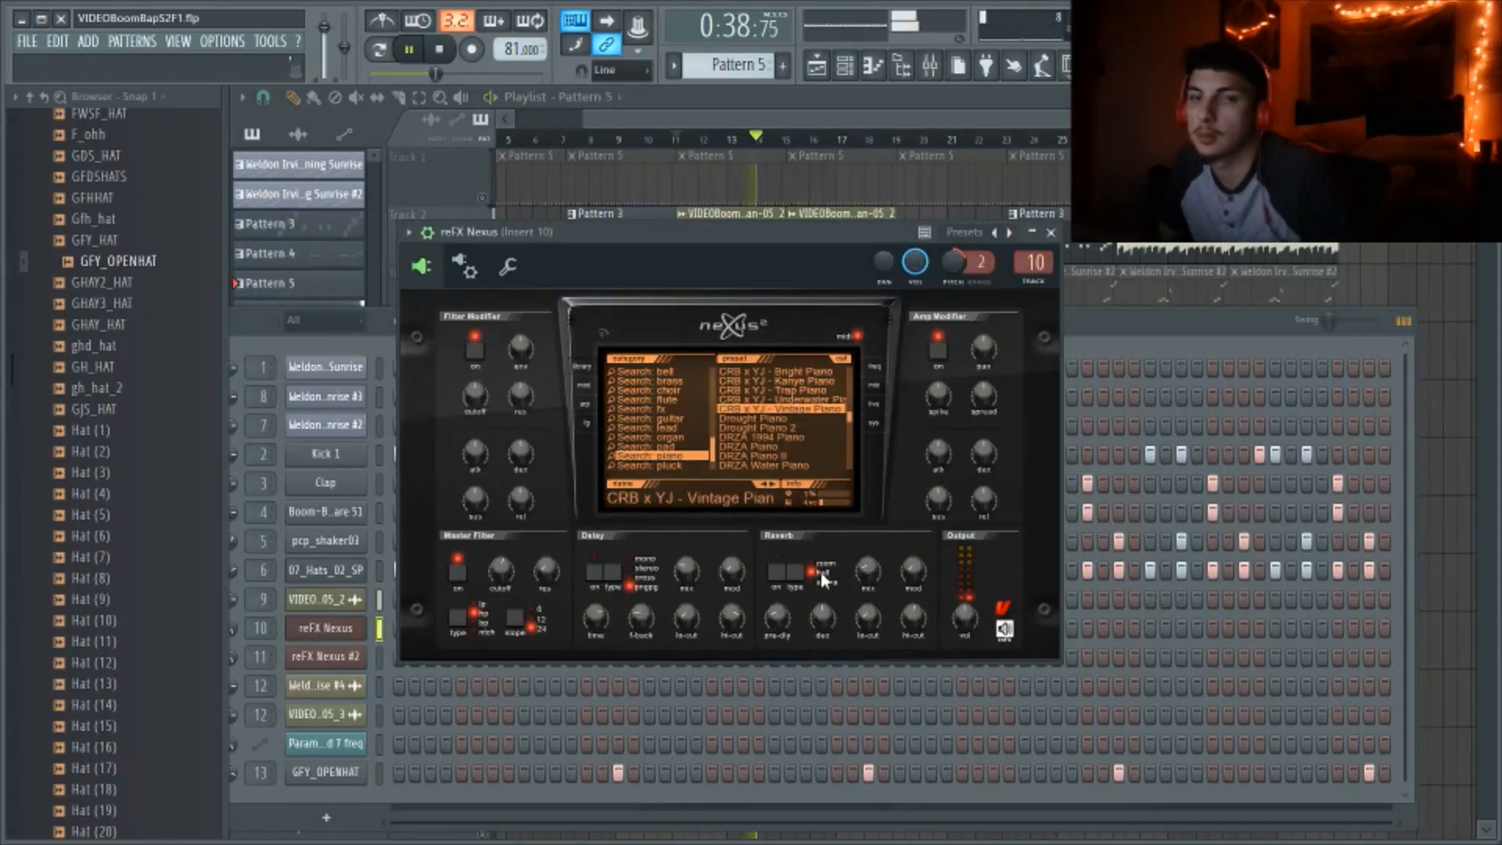
pyautogui.click(851, 120)
pyautogui.click(845, 65)
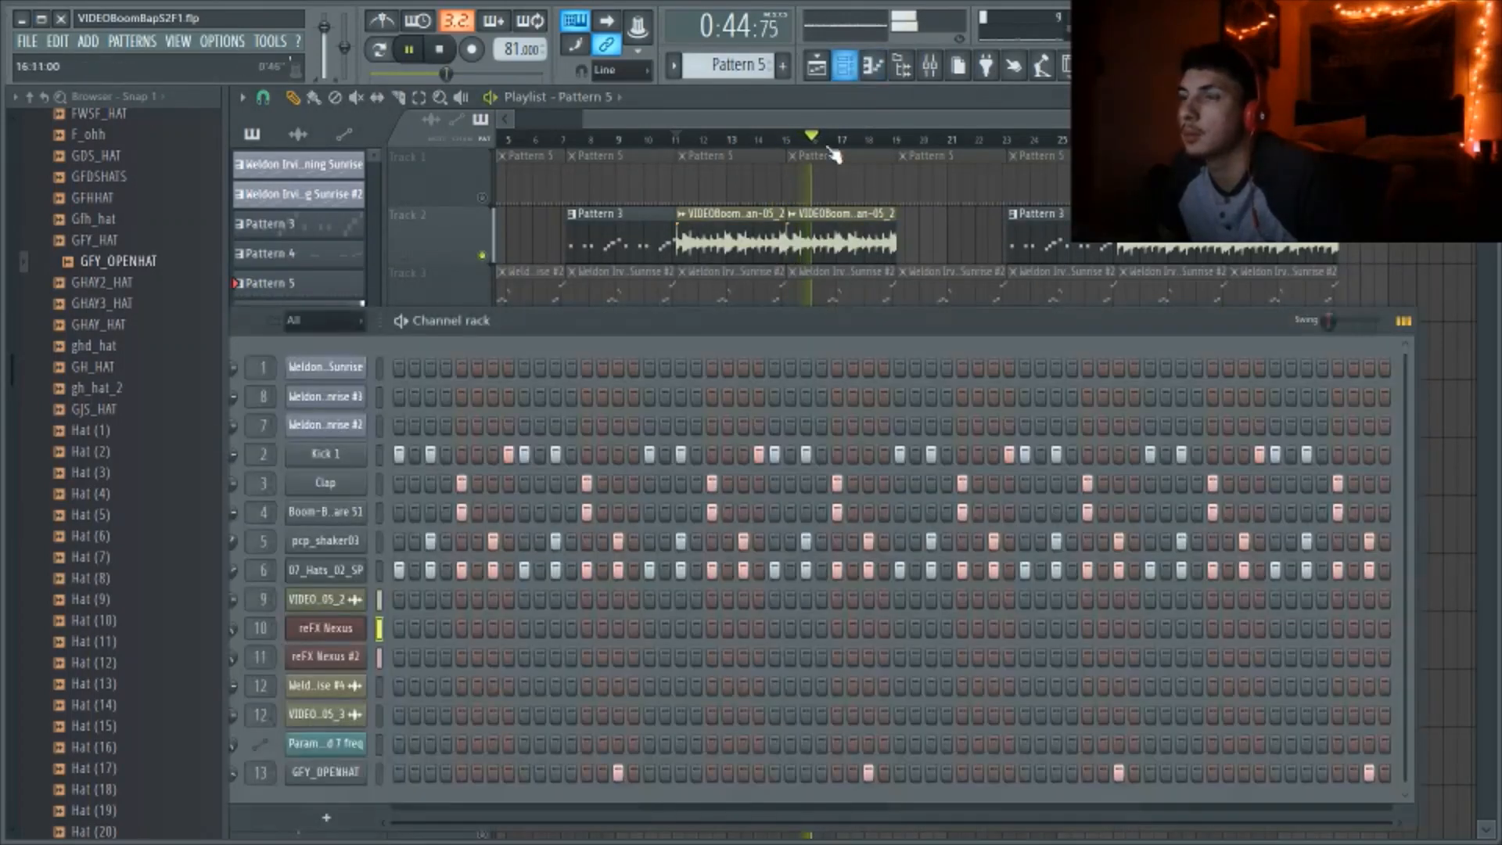
pyautogui.click(356, 657)
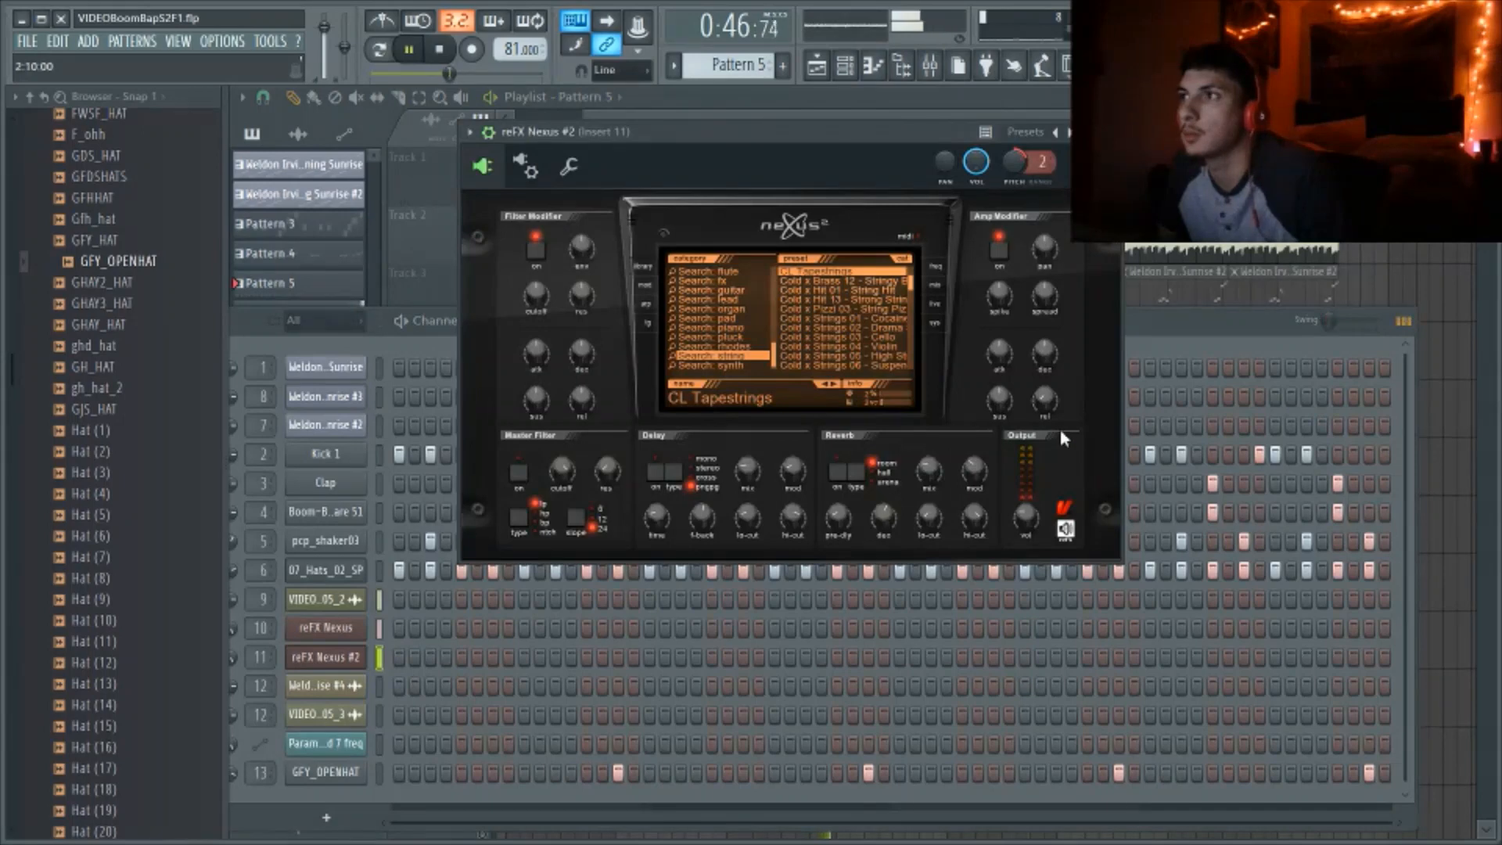
pyautogui.click(1109, 131)
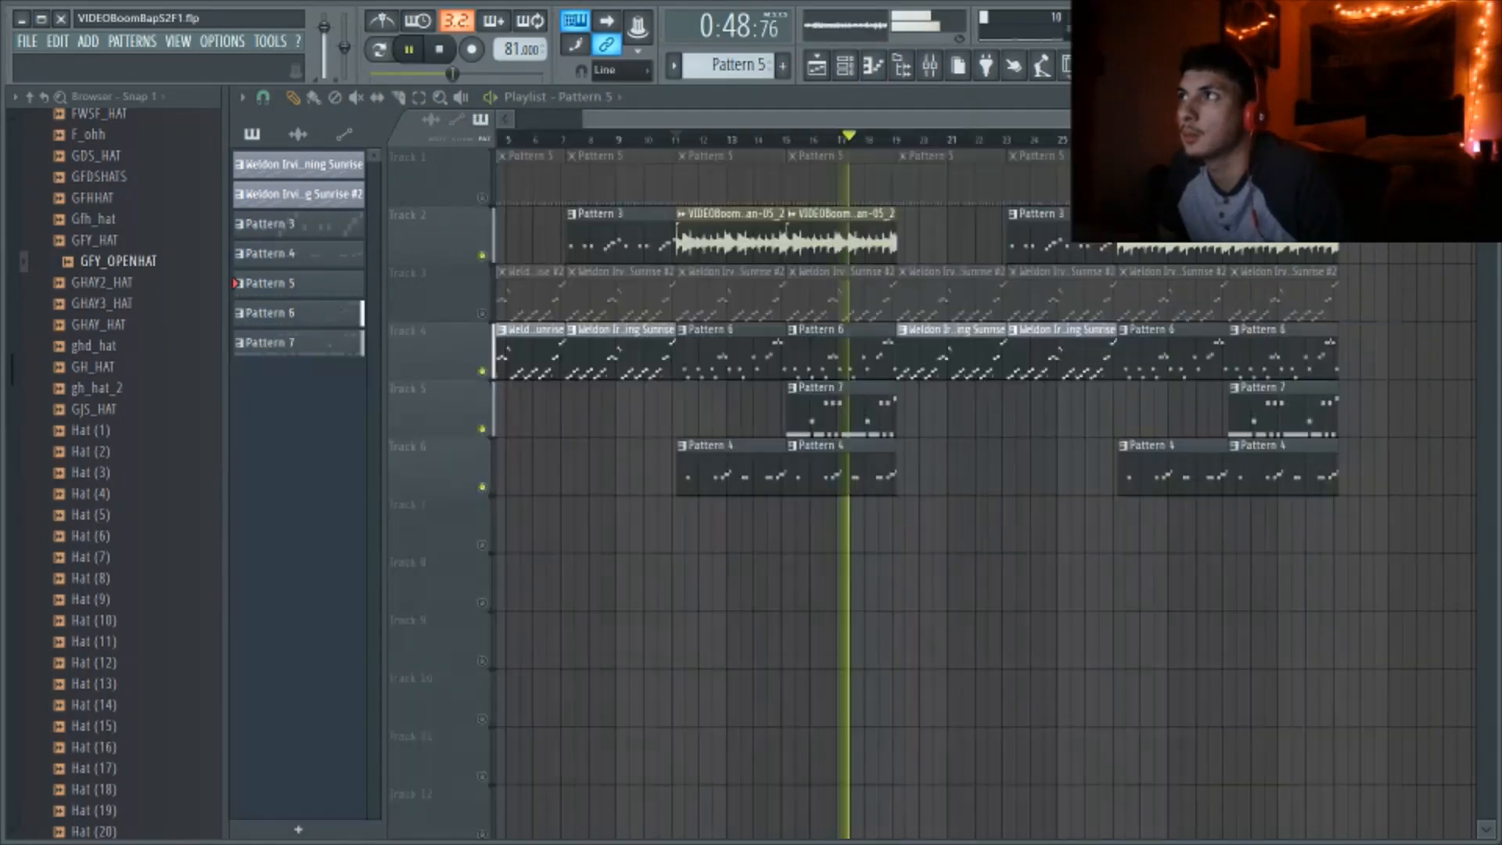
# Solo playlist Track 5, and add Track 4 to hear both together from bar 11
pyautogui.rightClick(482, 428)
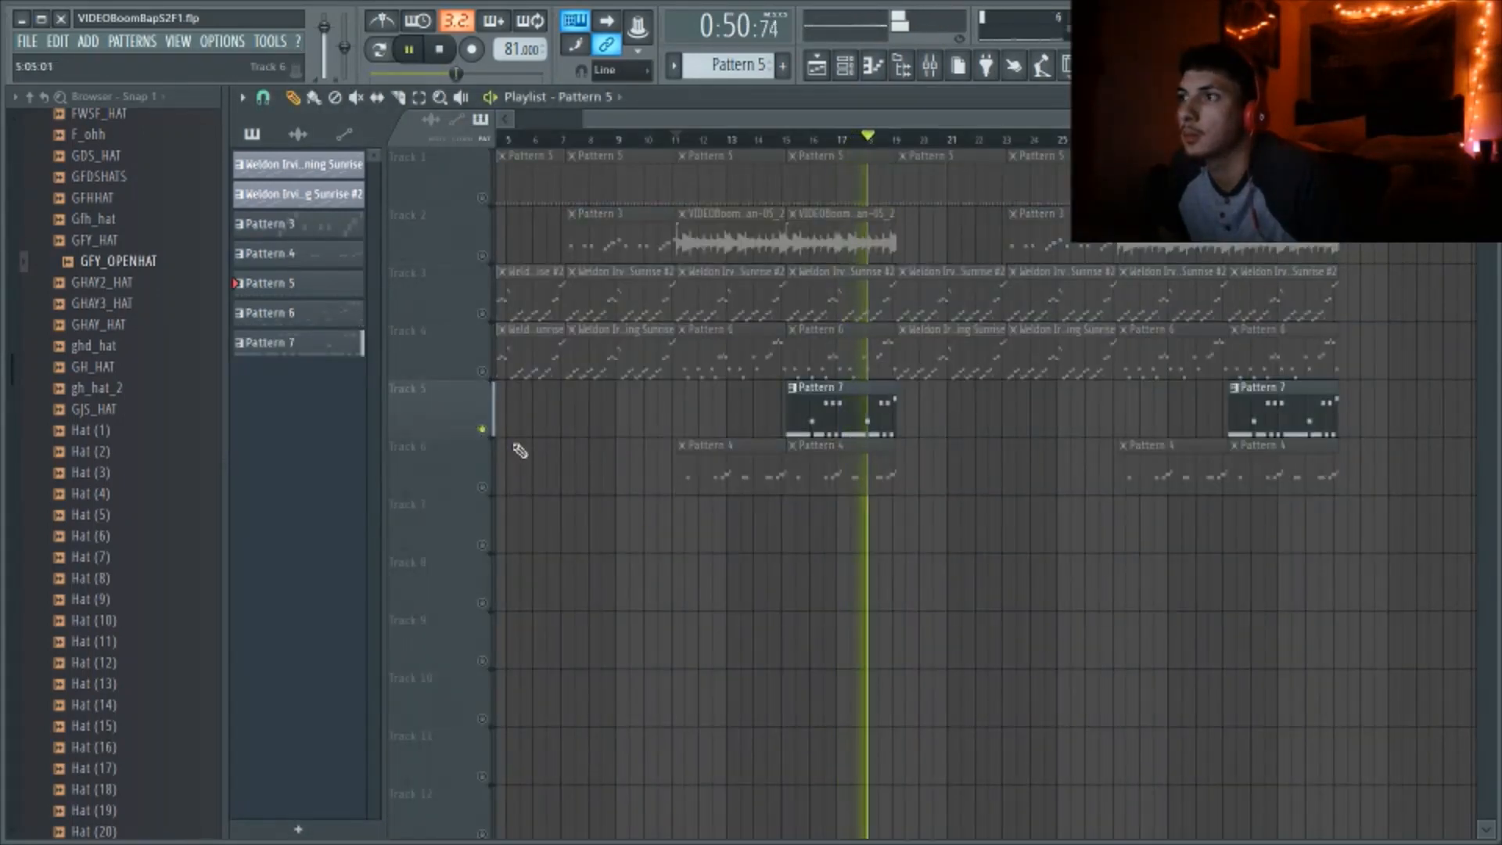
pyautogui.click(483, 372)
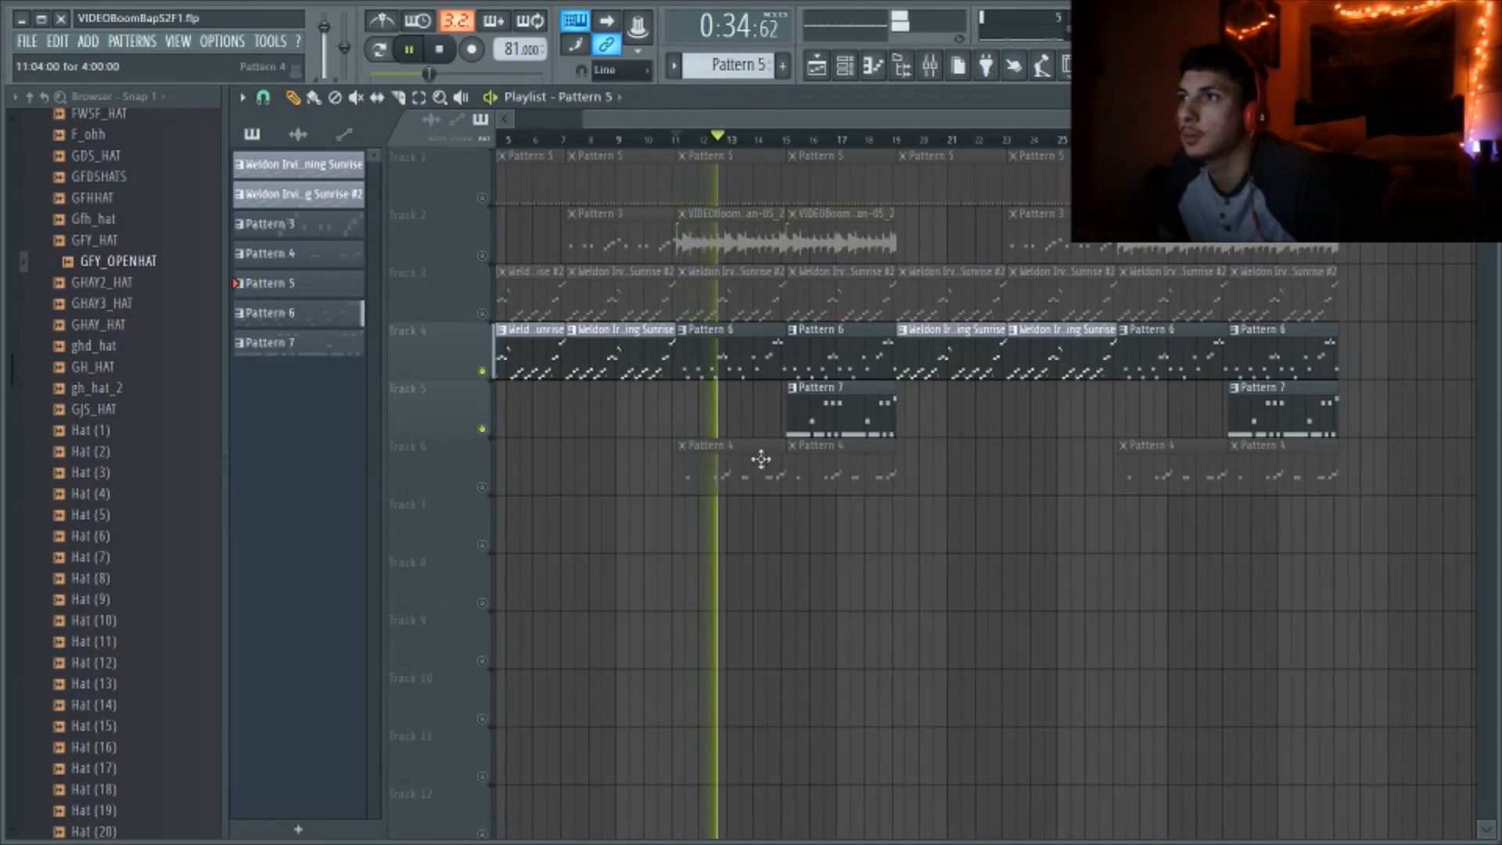
pyautogui.press('space')
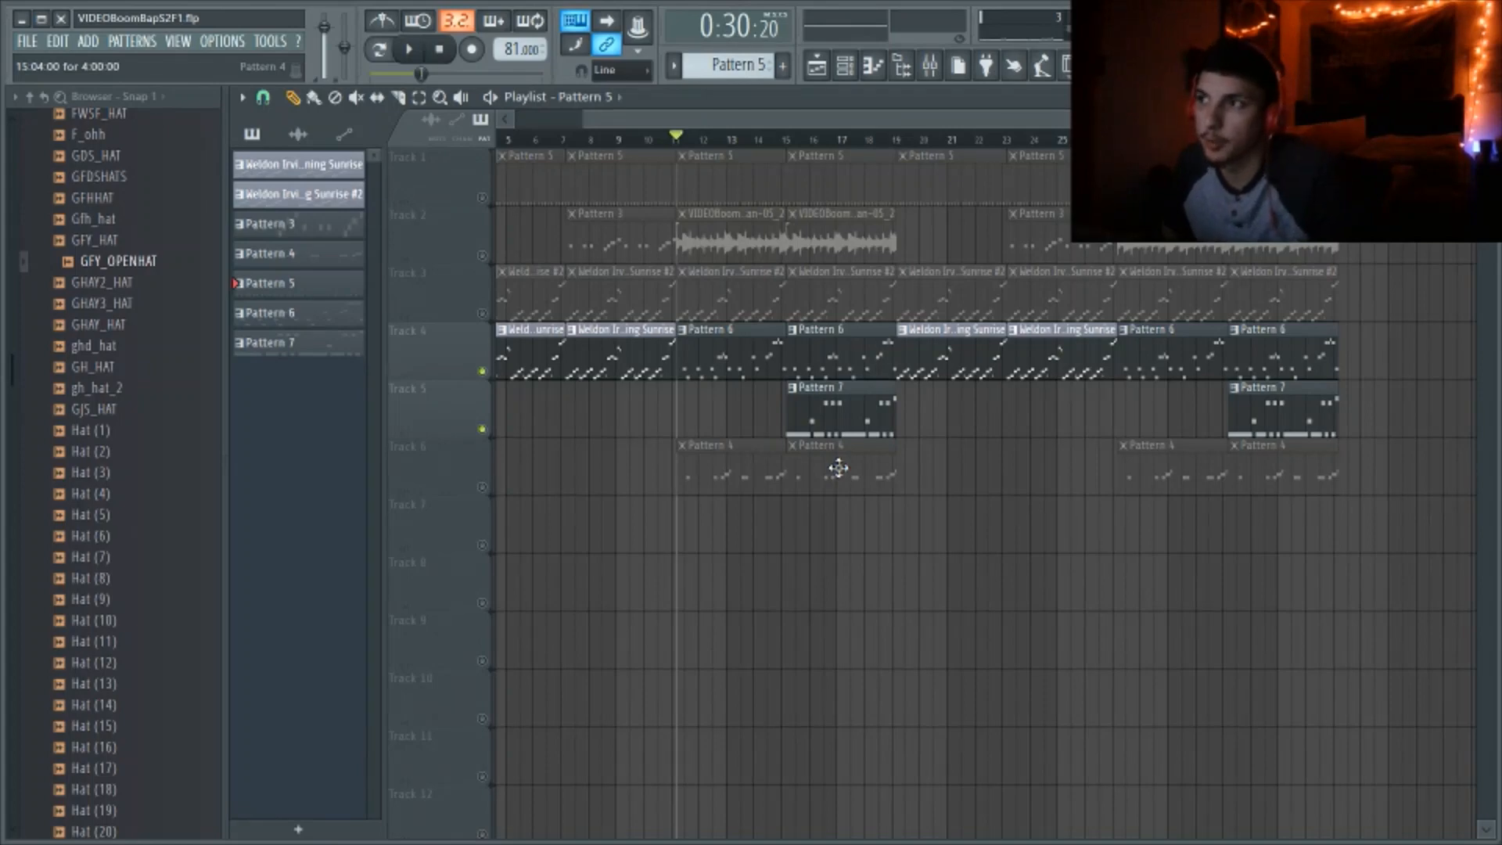
# Solo Track 6 and listen to its Pattern 4 clips from bar 11
pyautogui.rightClick(484, 489)
pyautogui.press('space')
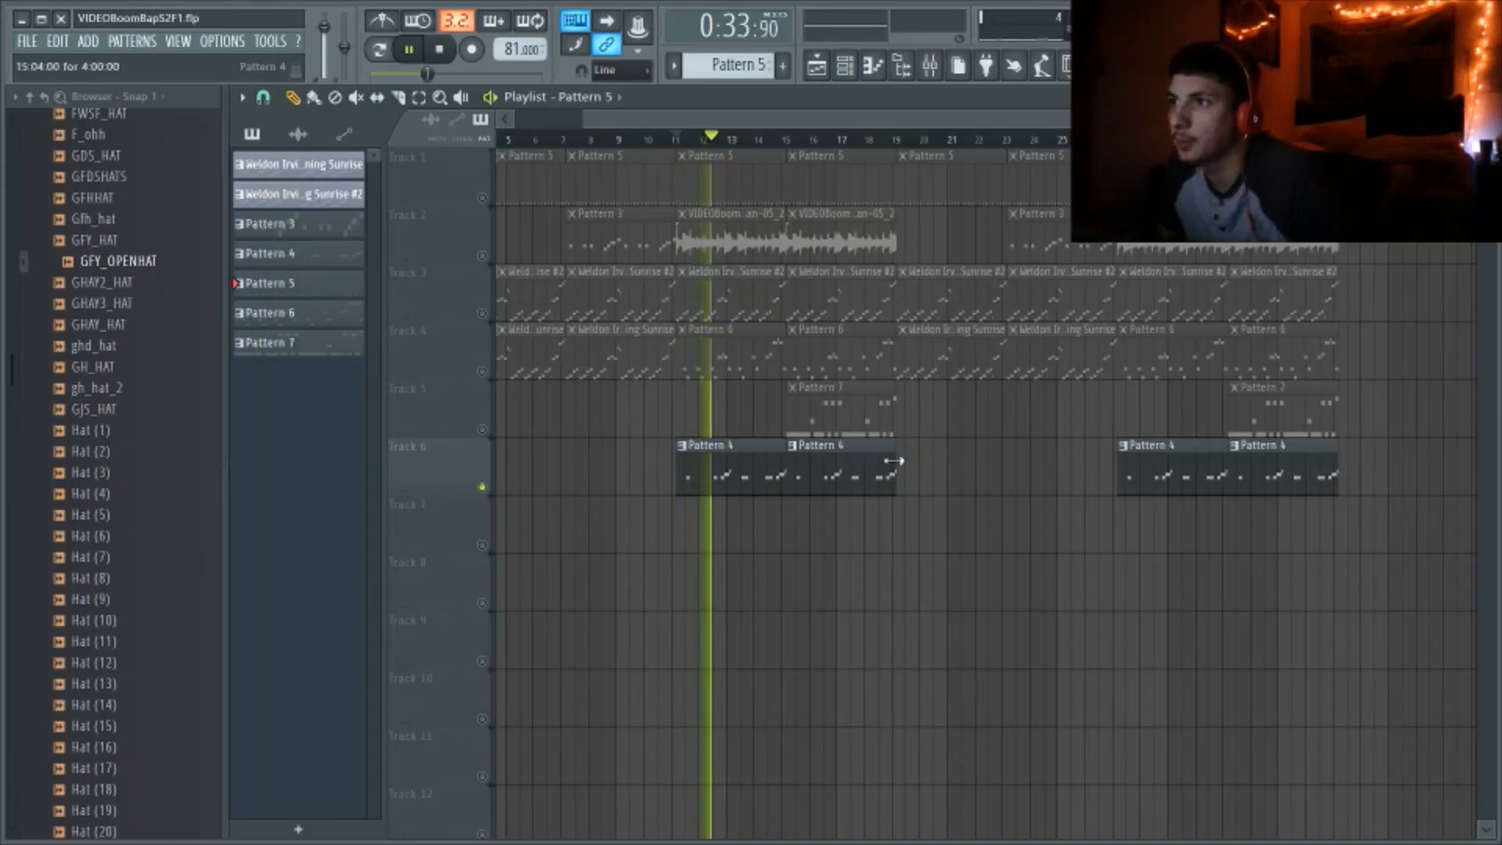
pyautogui.moveTo(794, 123); pyautogui.dragTo(735, 119)
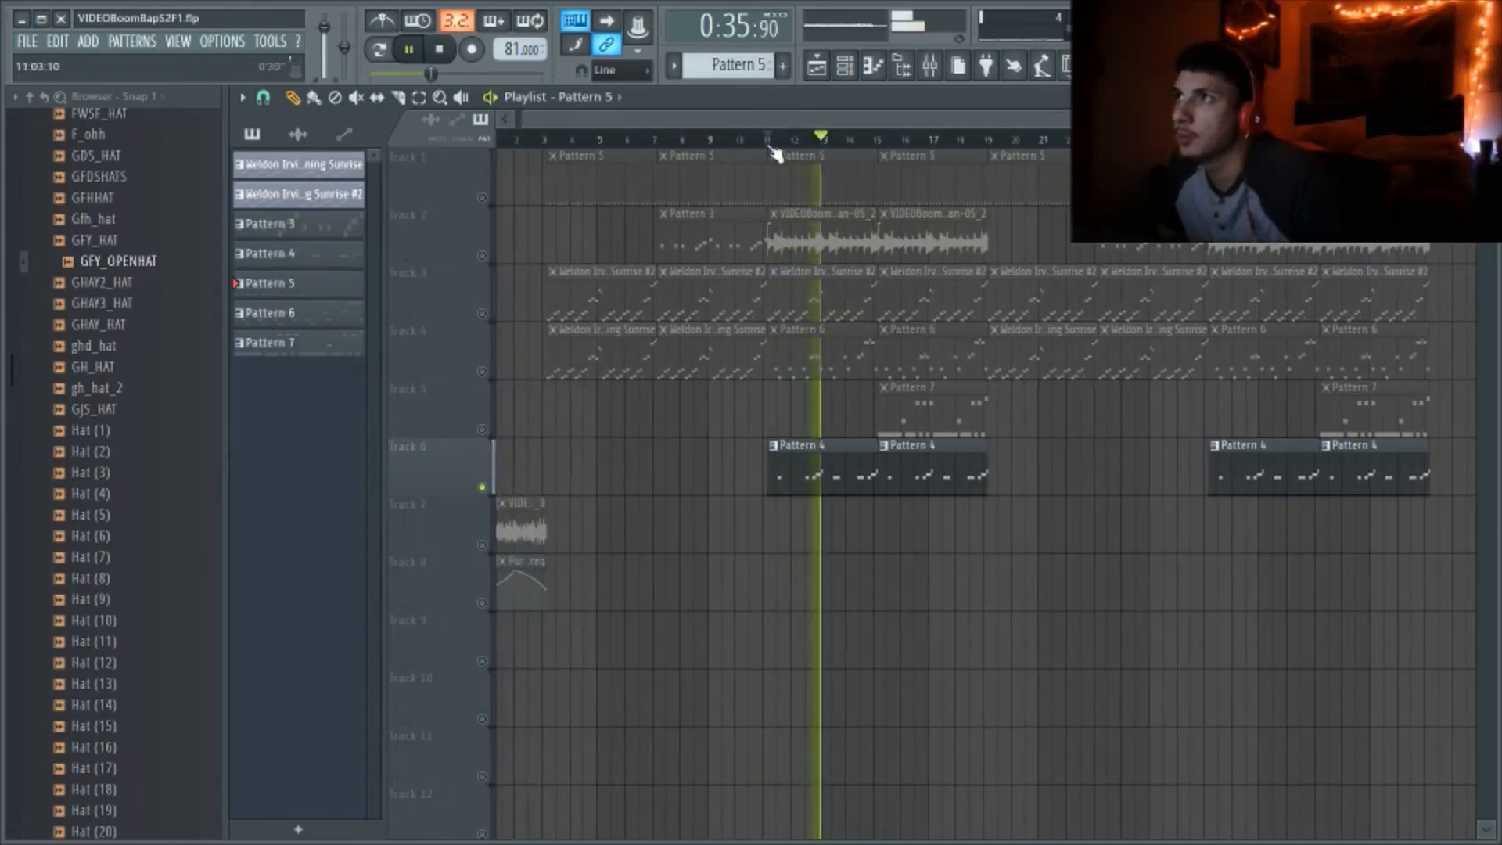
pyautogui.scroll(-4, 795, 141)
pyautogui.press('space')
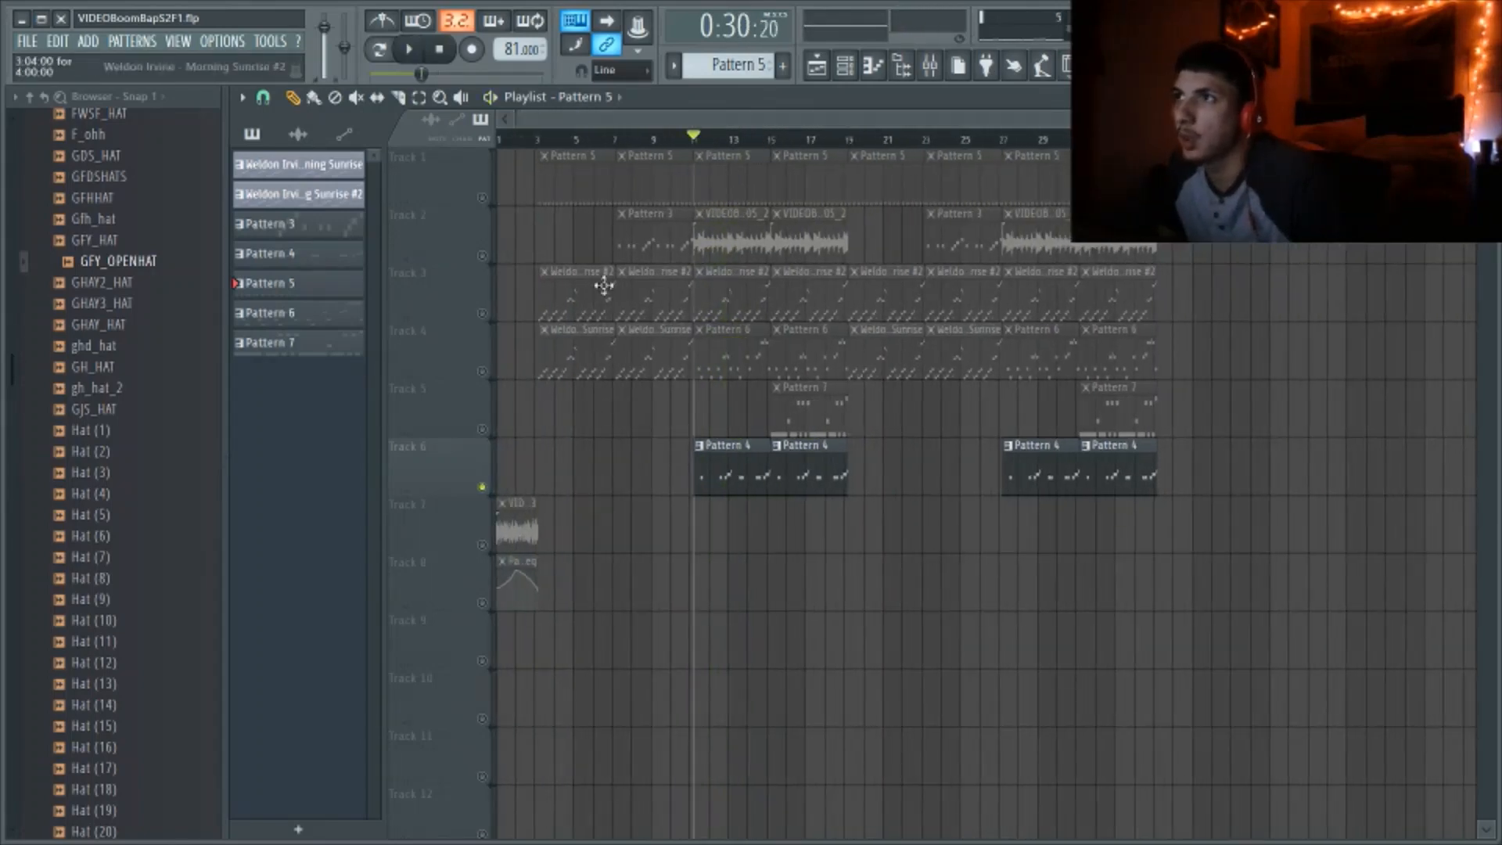
# Unmute all the playlist tracks and play the full arrangement from bar 11
pyautogui.click(483, 372)
pyautogui.press('space')
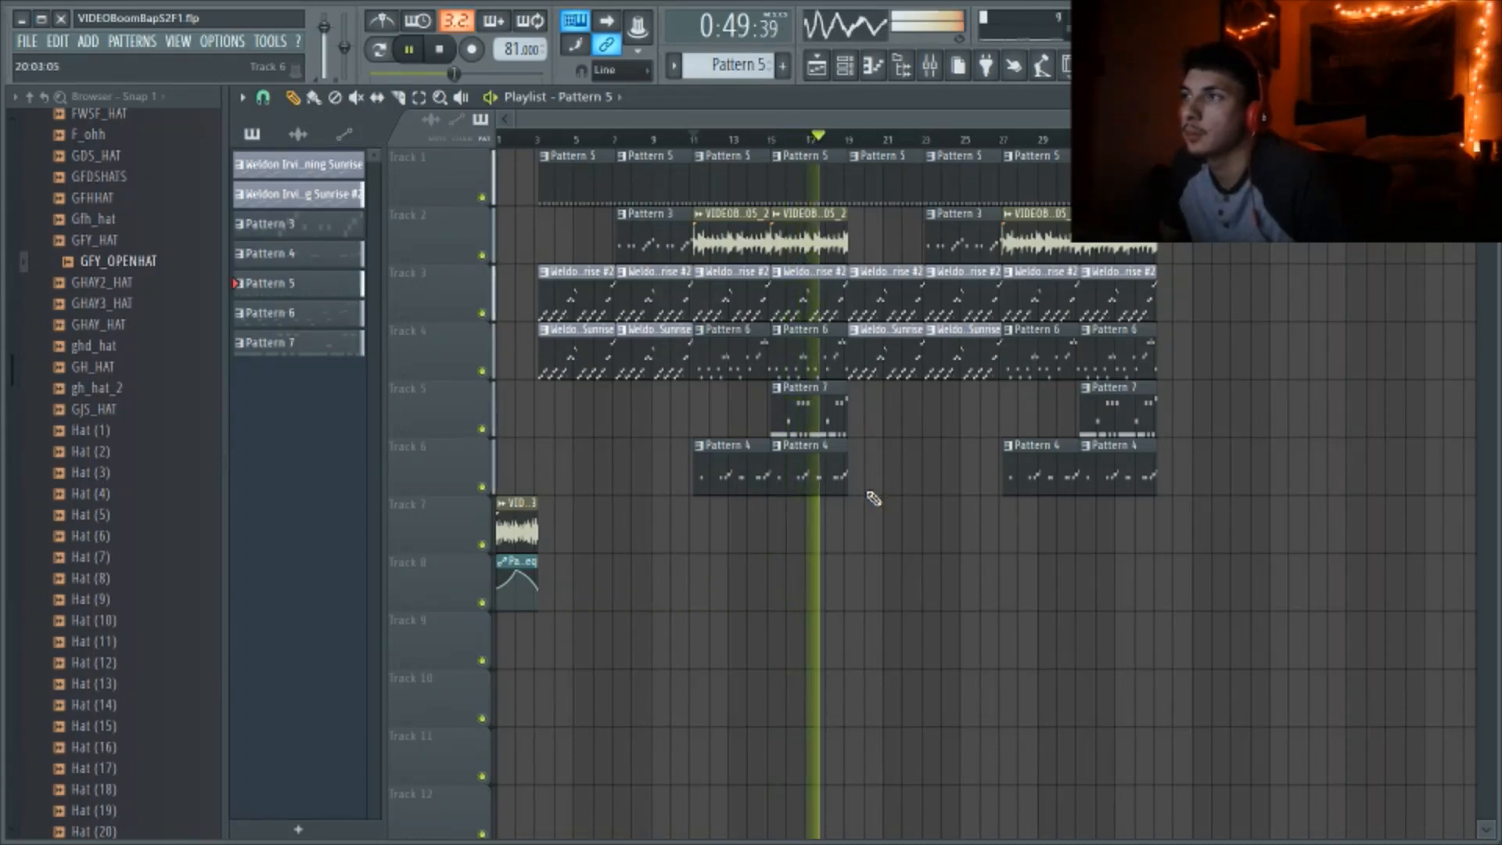
pyautogui.press('space')
# Move all the Pattern 5 drum clips from Track 1 down to Track 9
pyautogui.moveTo(1110, 180); pyautogui.dragTo(539, 180)
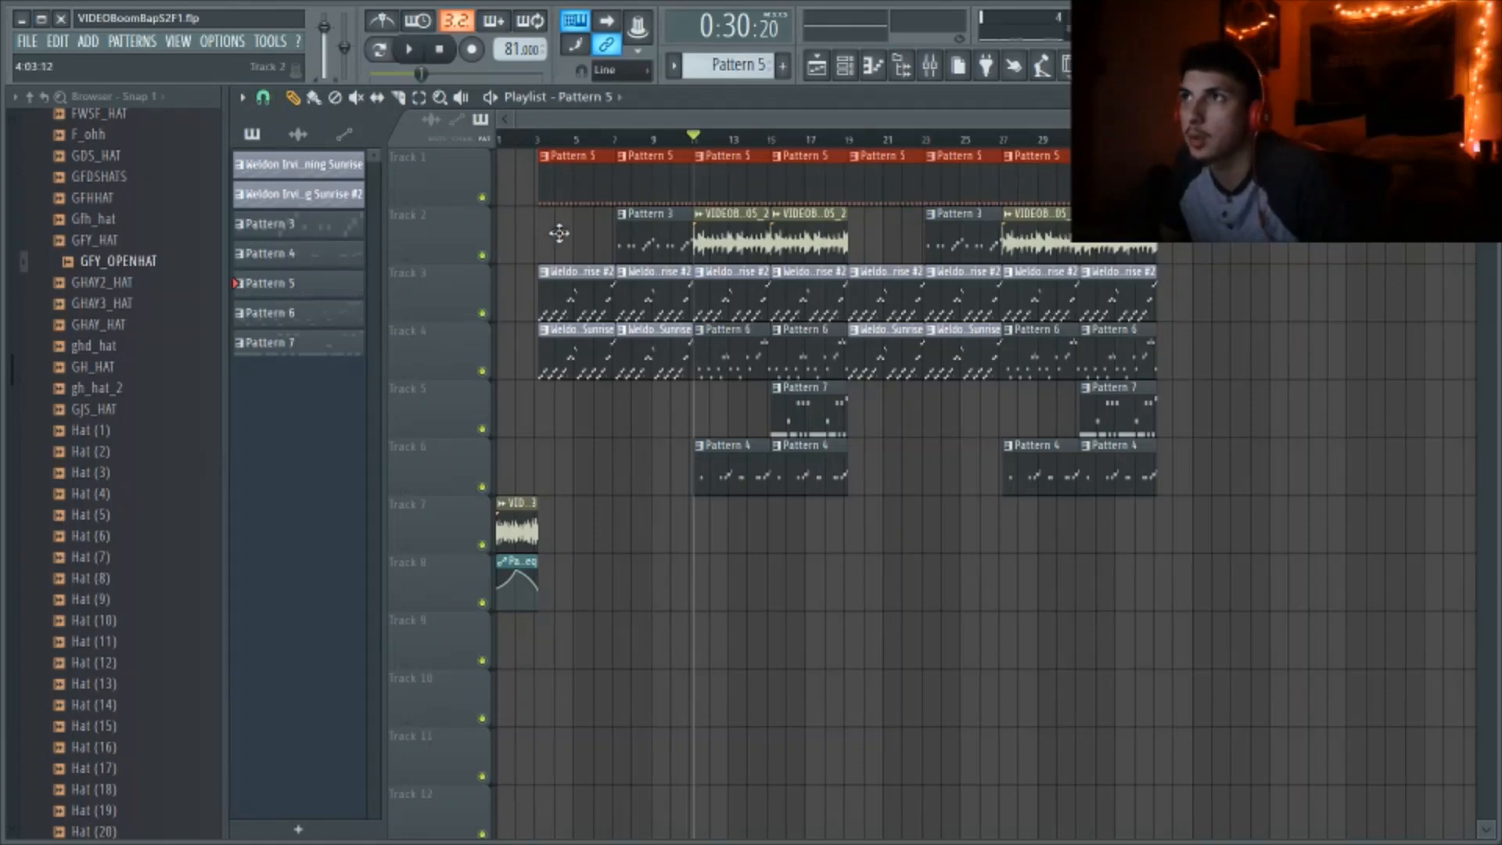
pyautogui.moveTo(559, 234); pyautogui.dragTo(567, 539)
pyautogui.moveTo(569, 545); pyautogui.dragTo(567, 548)
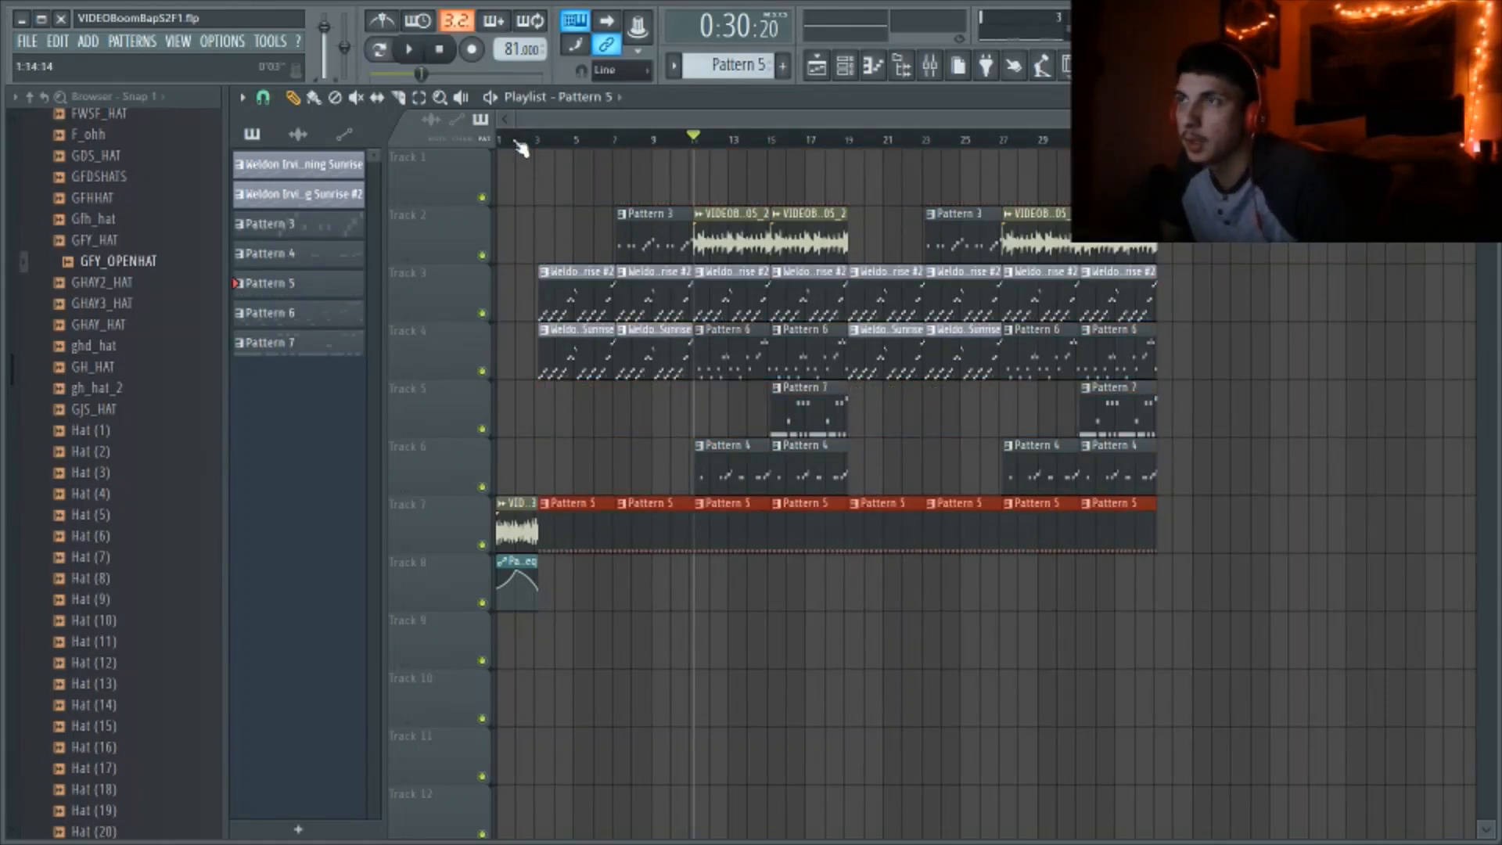
pyautogui.scroll(2, 520, 148)
pyautogui.scroll(-3, 520, 148)
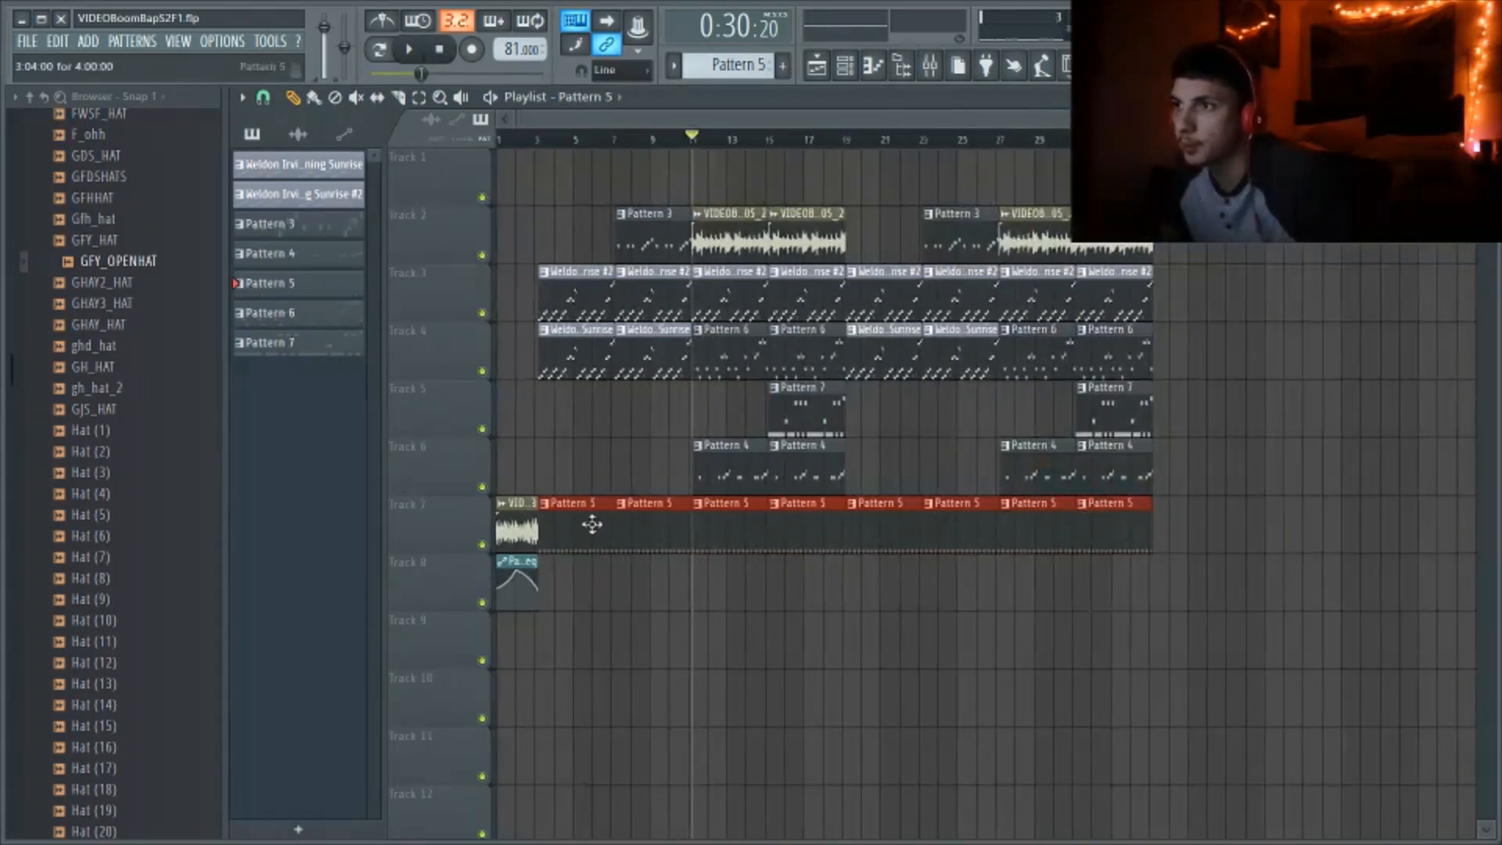
pyautogui.moveTo(592, 525); pyautogui.dragTo(587, 666)
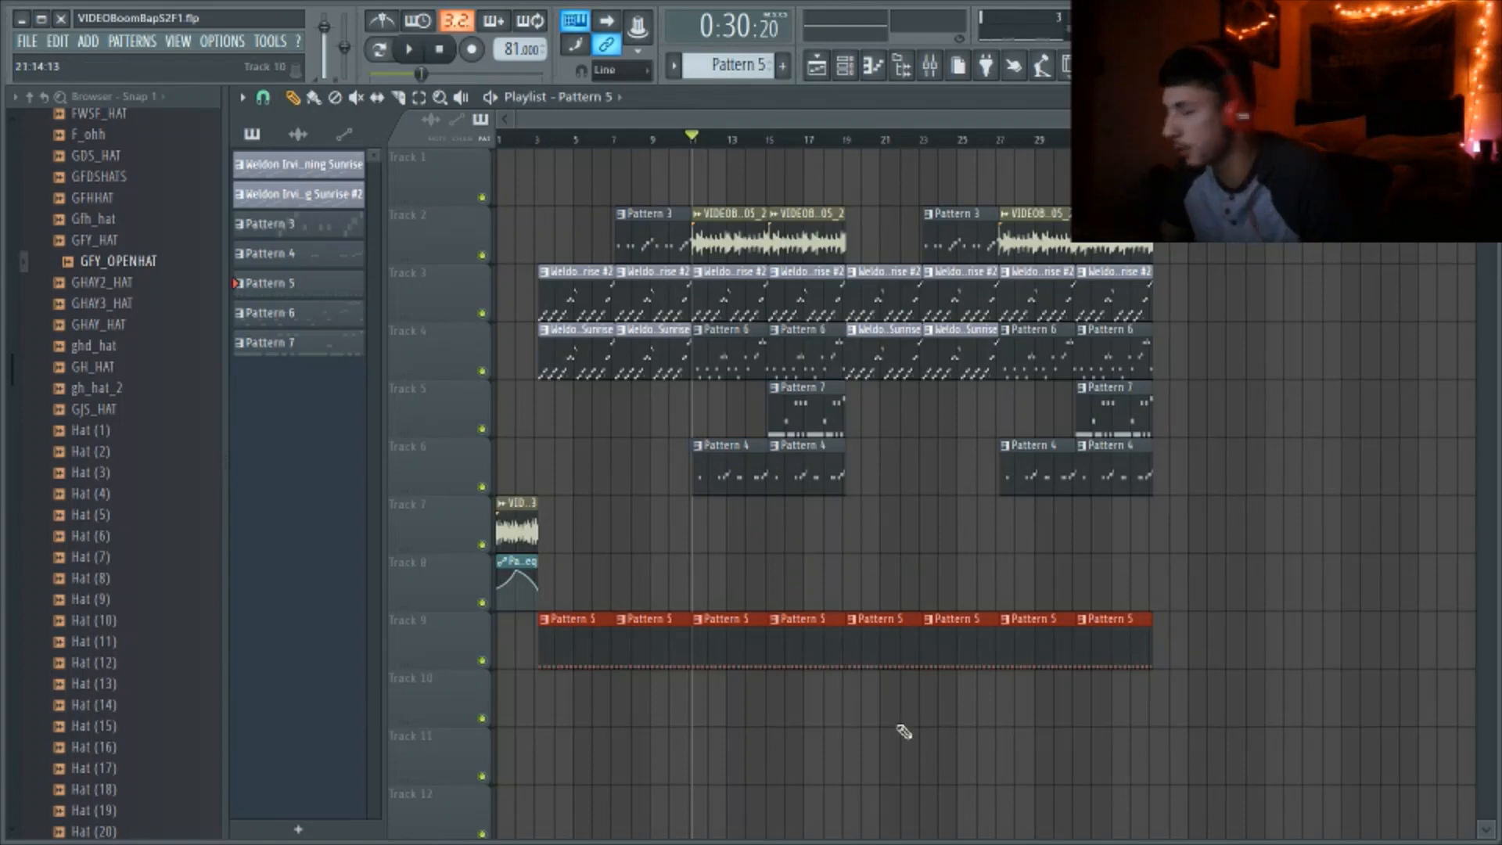
pyautogui.click(733, 729)
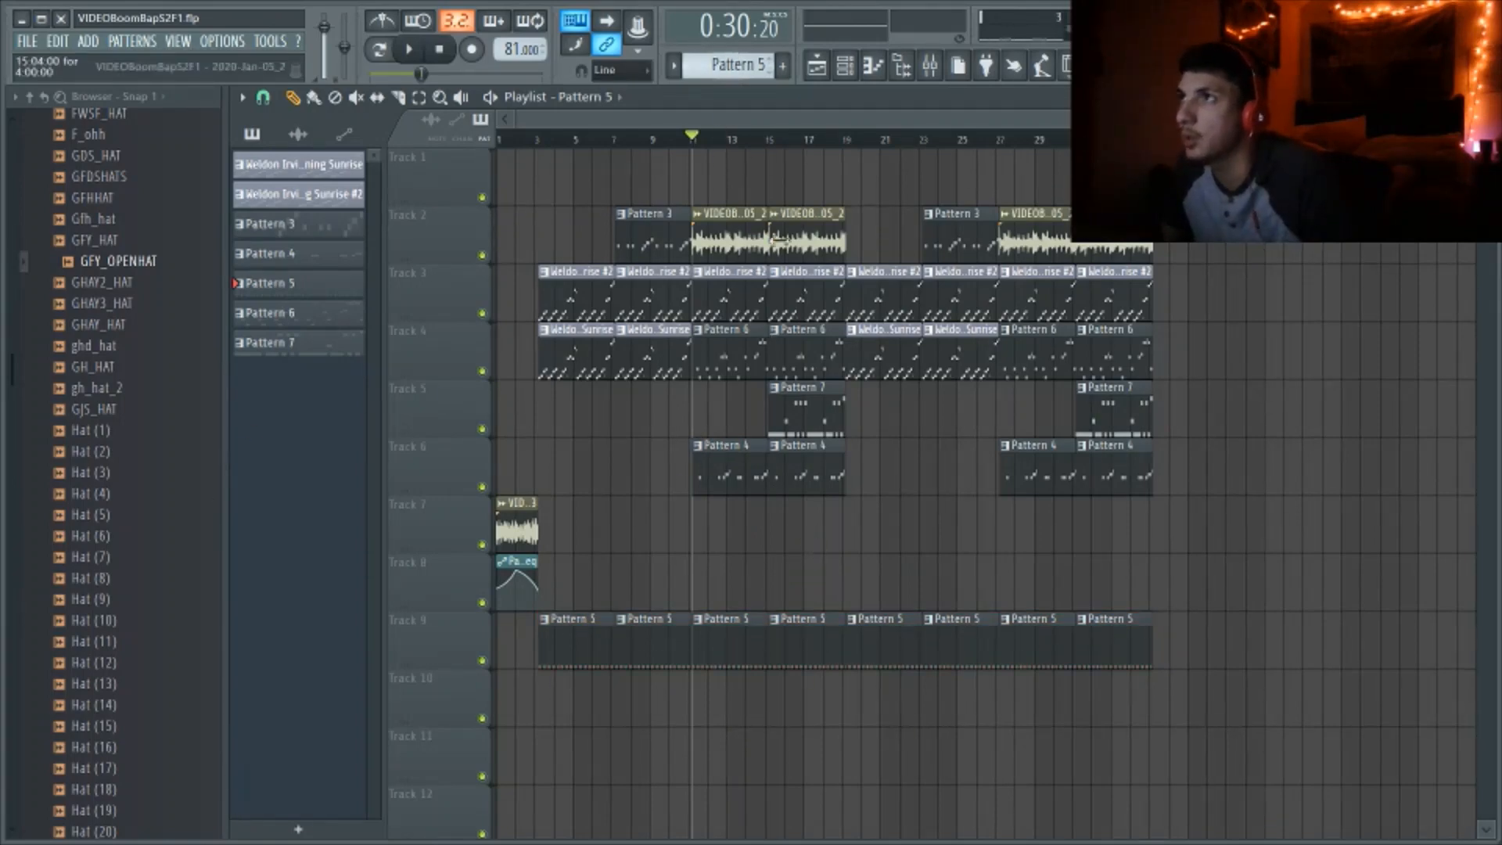
# Keep only the first Pattern 5 clip, split it by channel, and spread the resulting drum clips over Tracks 9 to 14
pyautogui.moveTo(1091, 642); pyautogui.dragTo(674, 643)
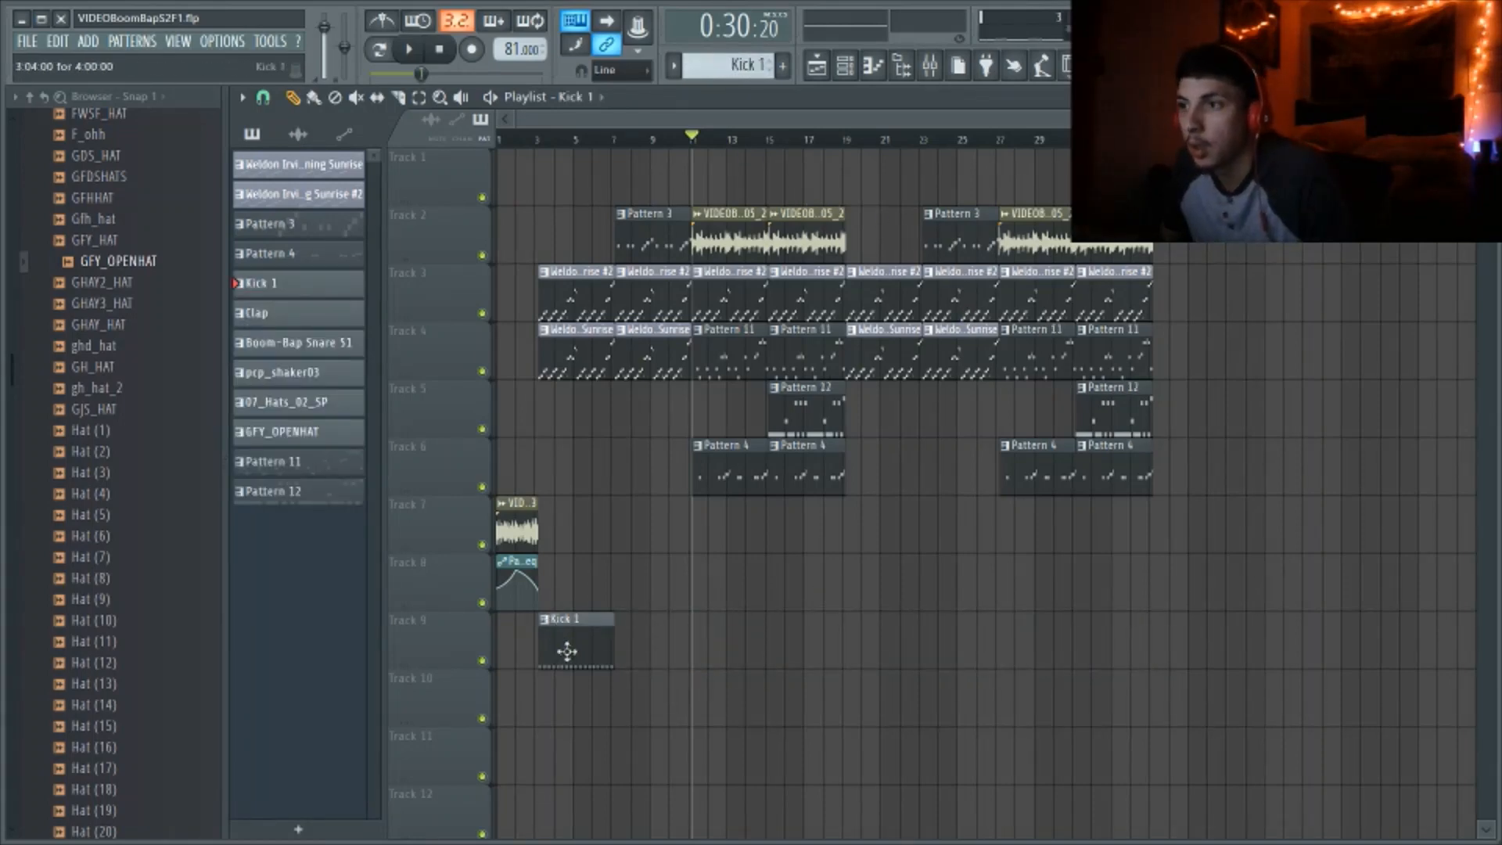
pyautogui.moveTo(567, 651); pyautogui.dragTo(563, 720)
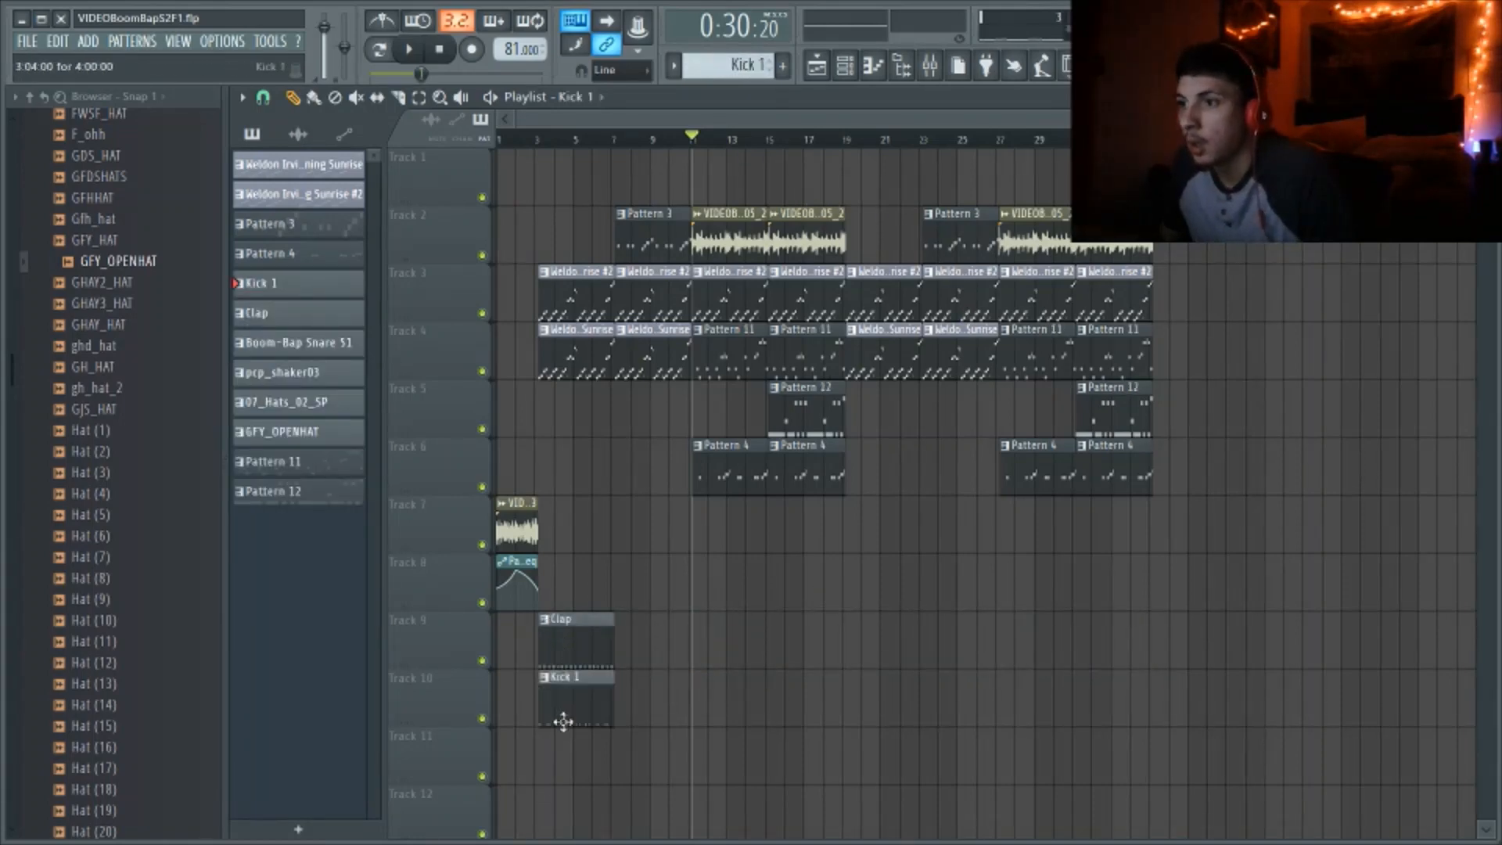
pyautogui.click(567, 754)
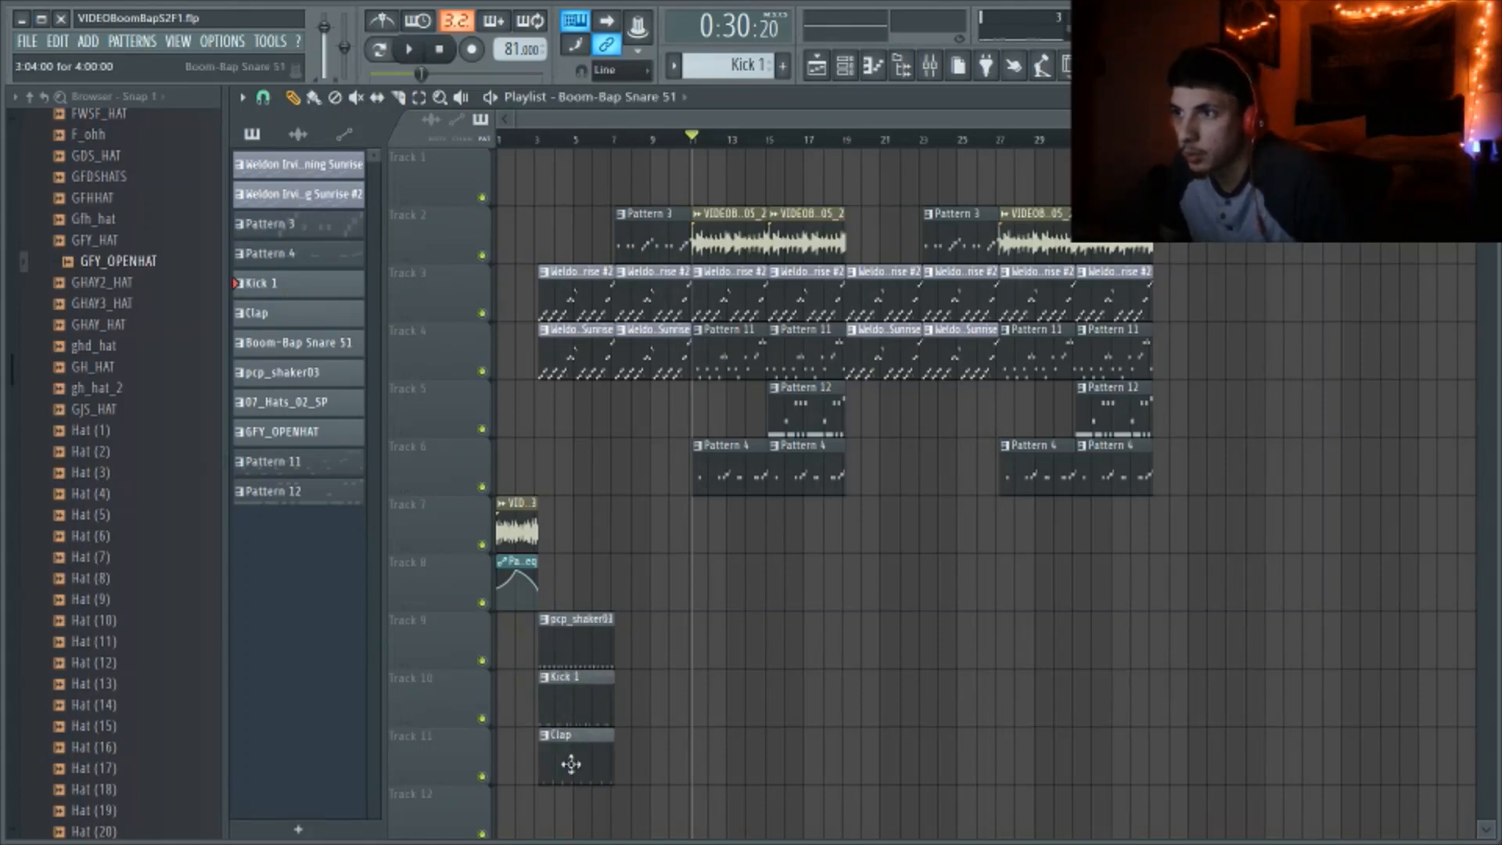
pyautogui.scroll(-5, 693, 569)
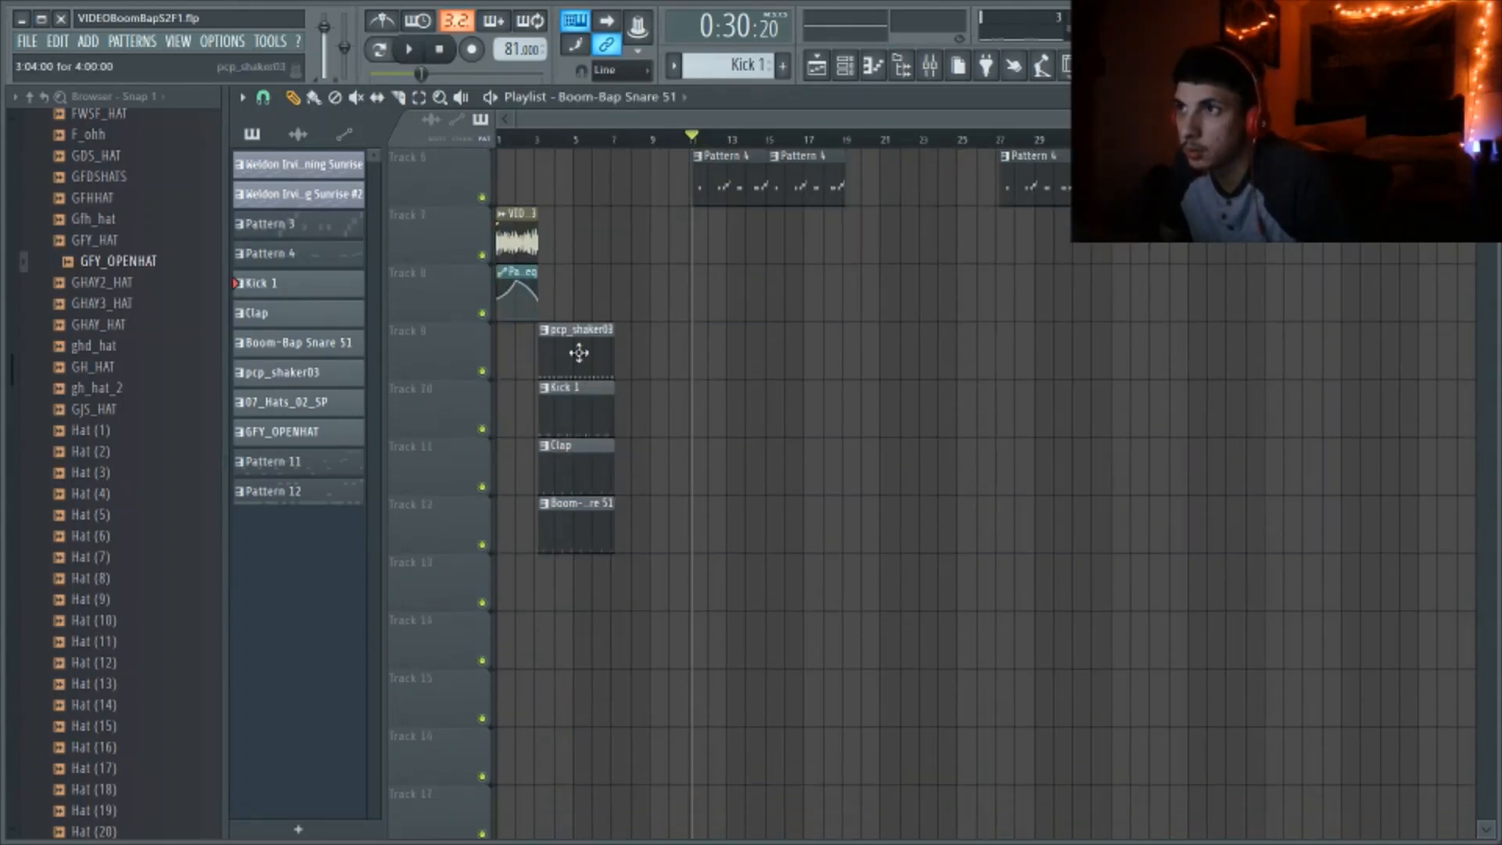
pyautogui.moveTo(576, 349); pyautogui.dragTo(566, 610)
pyautogui.click(564, 615)
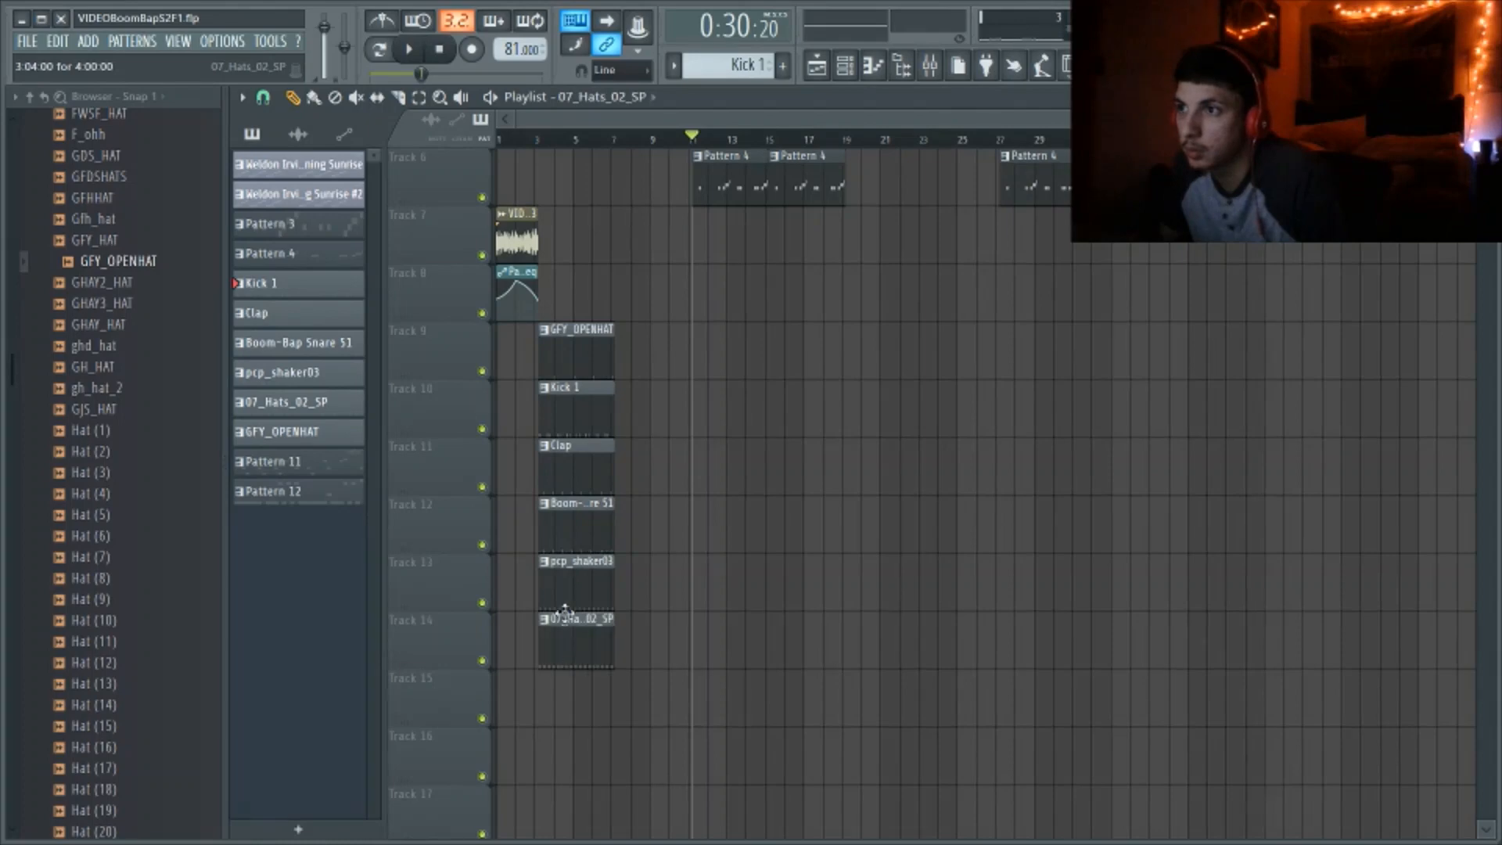
pyautogui.rightClick(556, 362)
pyautogui.click(565, 335)
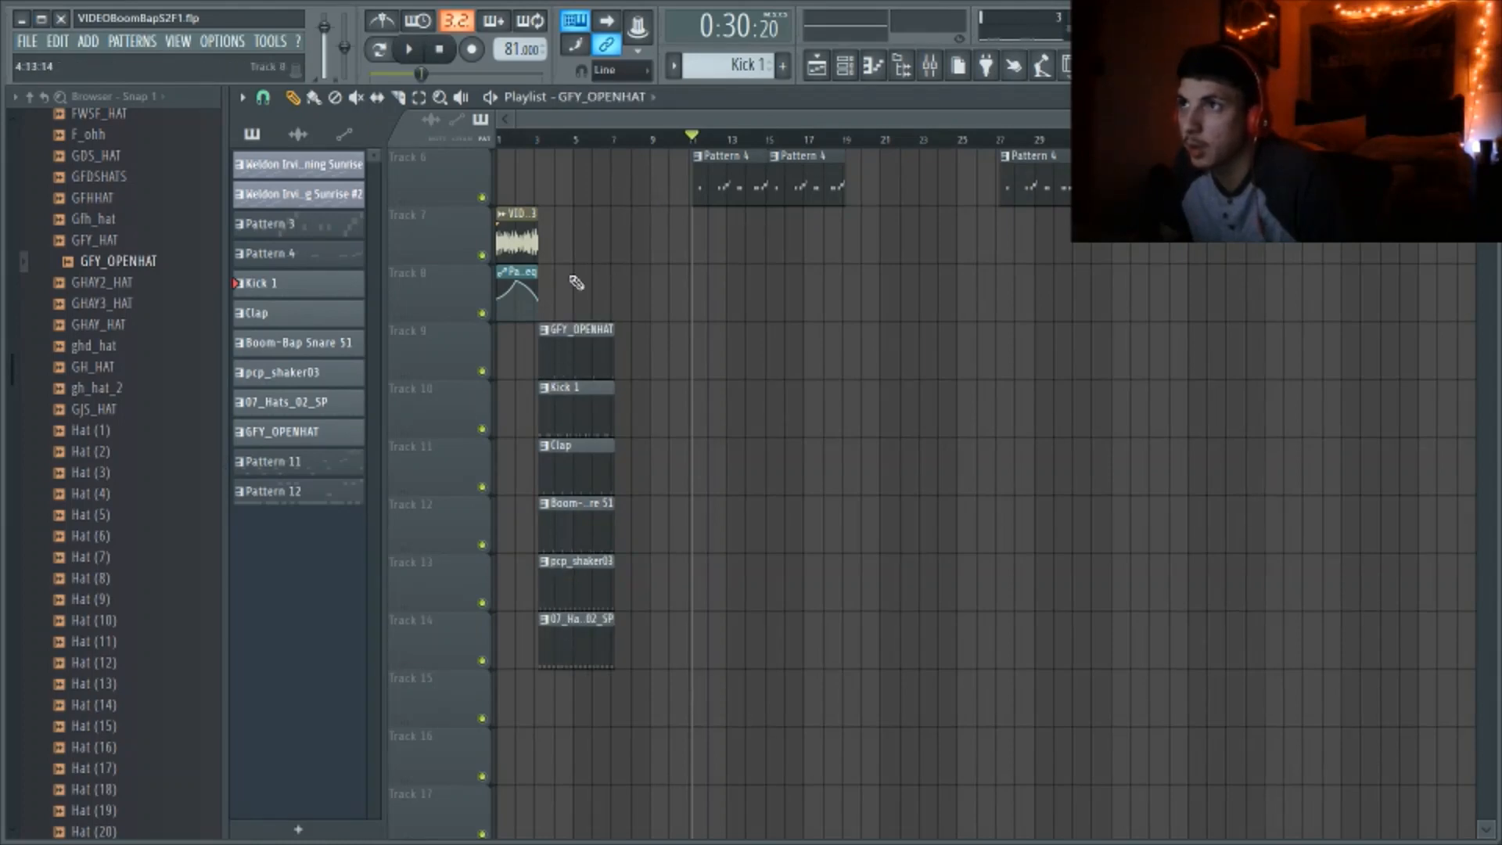
# Duplicate the six drum clips on Tracks 9 to 14 until each track holds eight consecutive clips
pyautogui.moveTo(692, 714); pyautogui.dragTo(652, 354)
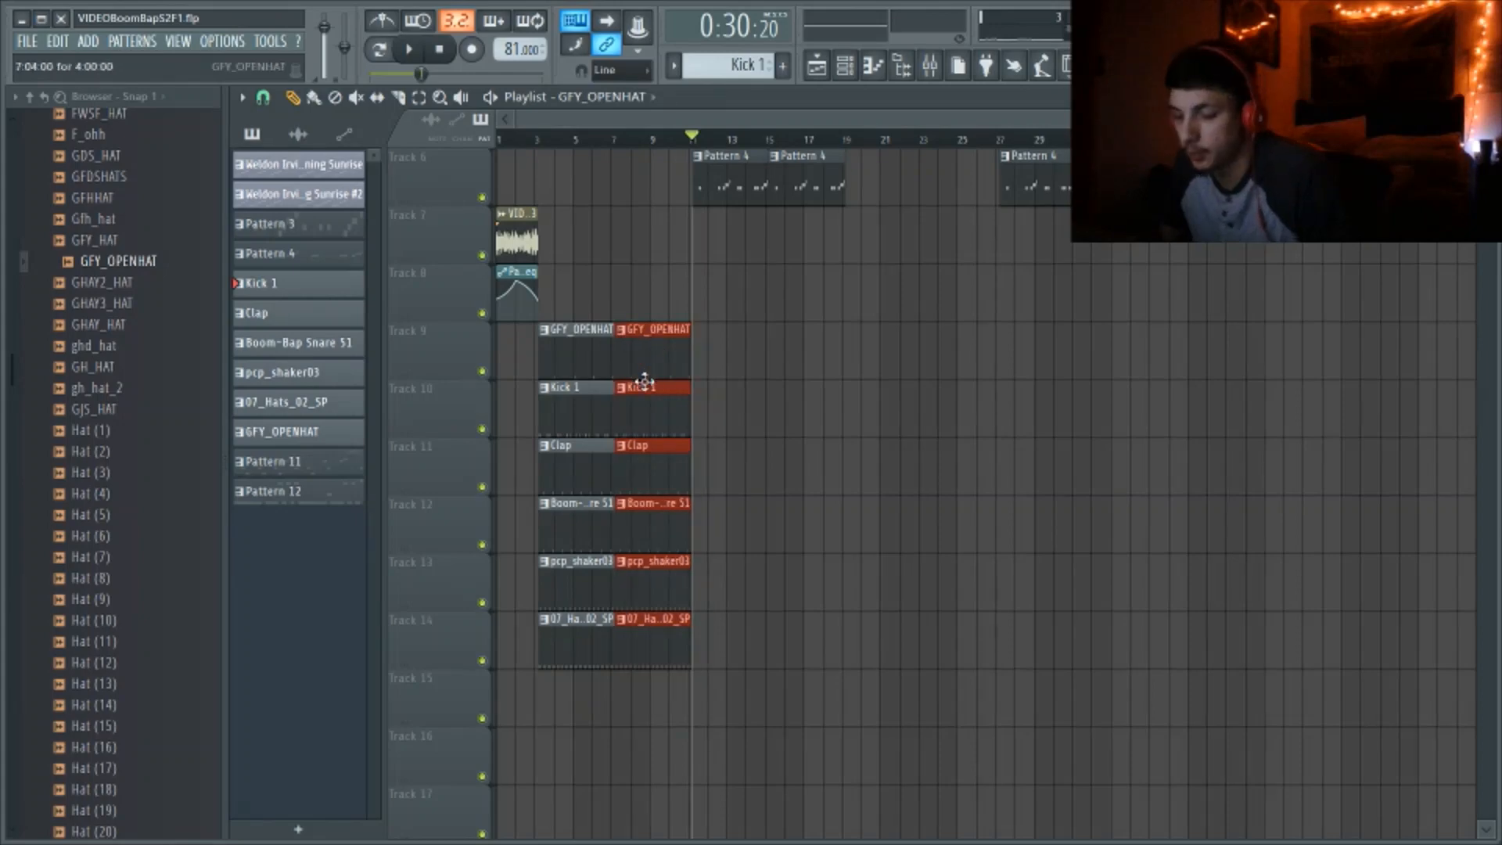
pyautogui.hotkey('ctrl', 'b')
pyautogui.hotkey('ctrl', 'b')
pyautogui.hotkey('ctrl', 'b')
pyautogui.hotkey('ctrl', 'b')
pyautogui.hotkey('ctrl', 'b')
pyautogui.hotkey('ctrl', 'b')
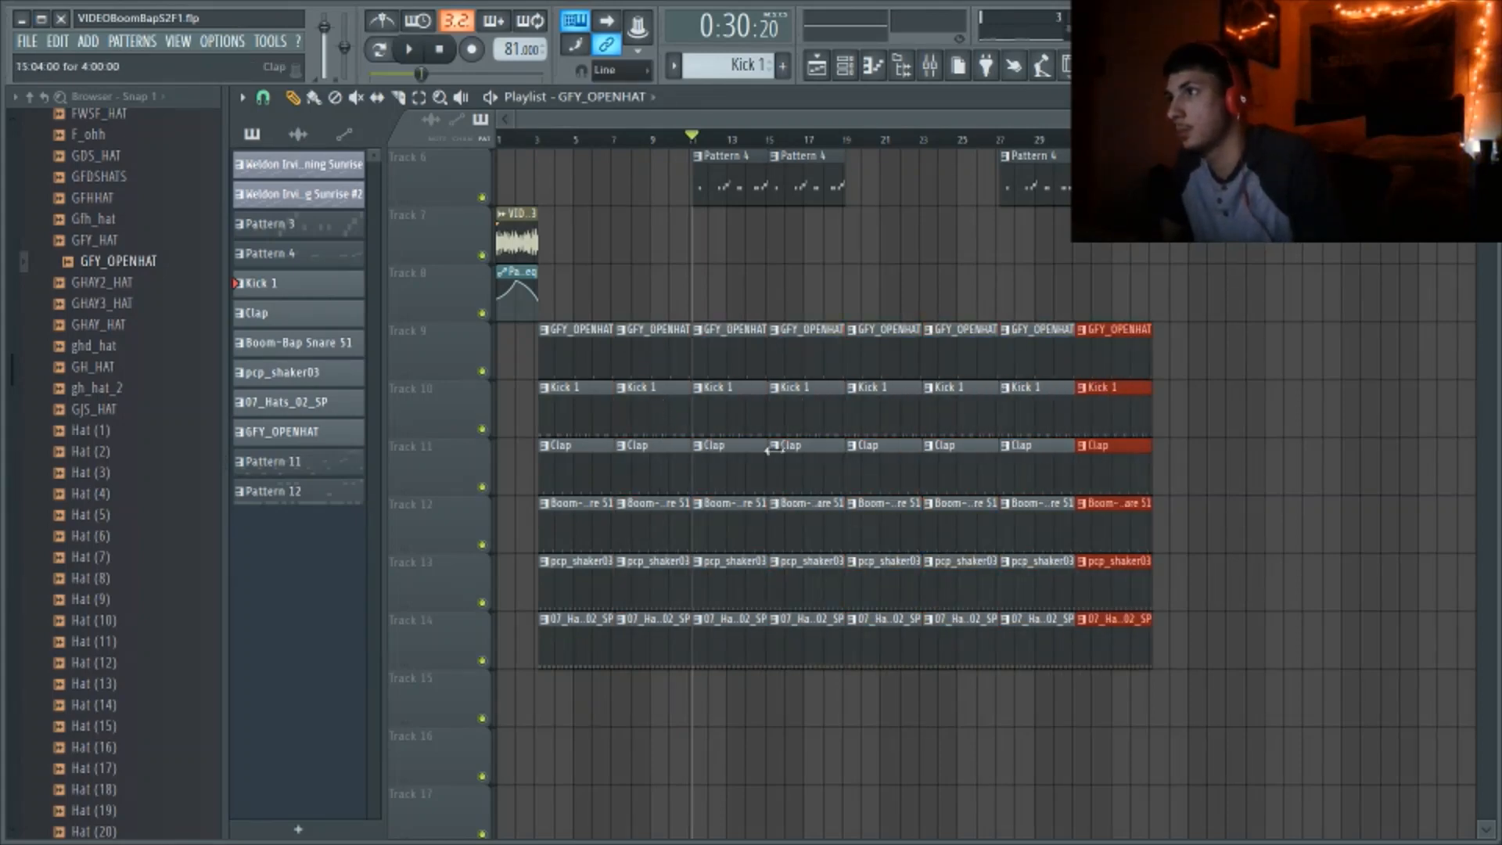
pyautogui.click(1241, 369)
# Play the arrangement with the split drum tracks from bar 3, and again from bar 11
pyautogui.scroll(5, 1215, 521)
pyautogui.scroll(-7, 1210, 493)
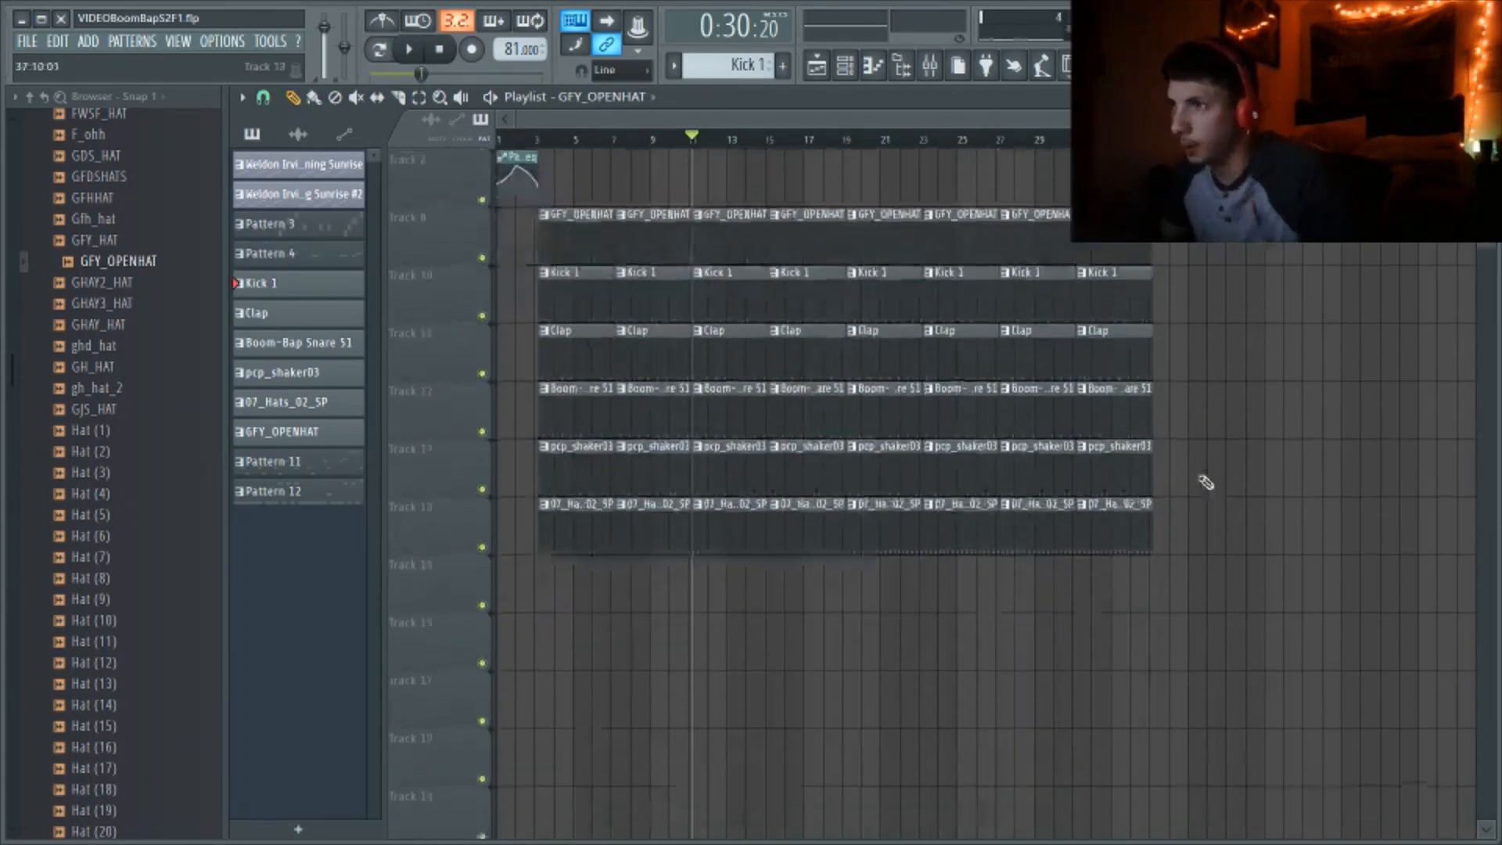
pyautogui.scroll(2, 1210, 488)
pyautogui.click(534, 141)
pyautogui.press('space')
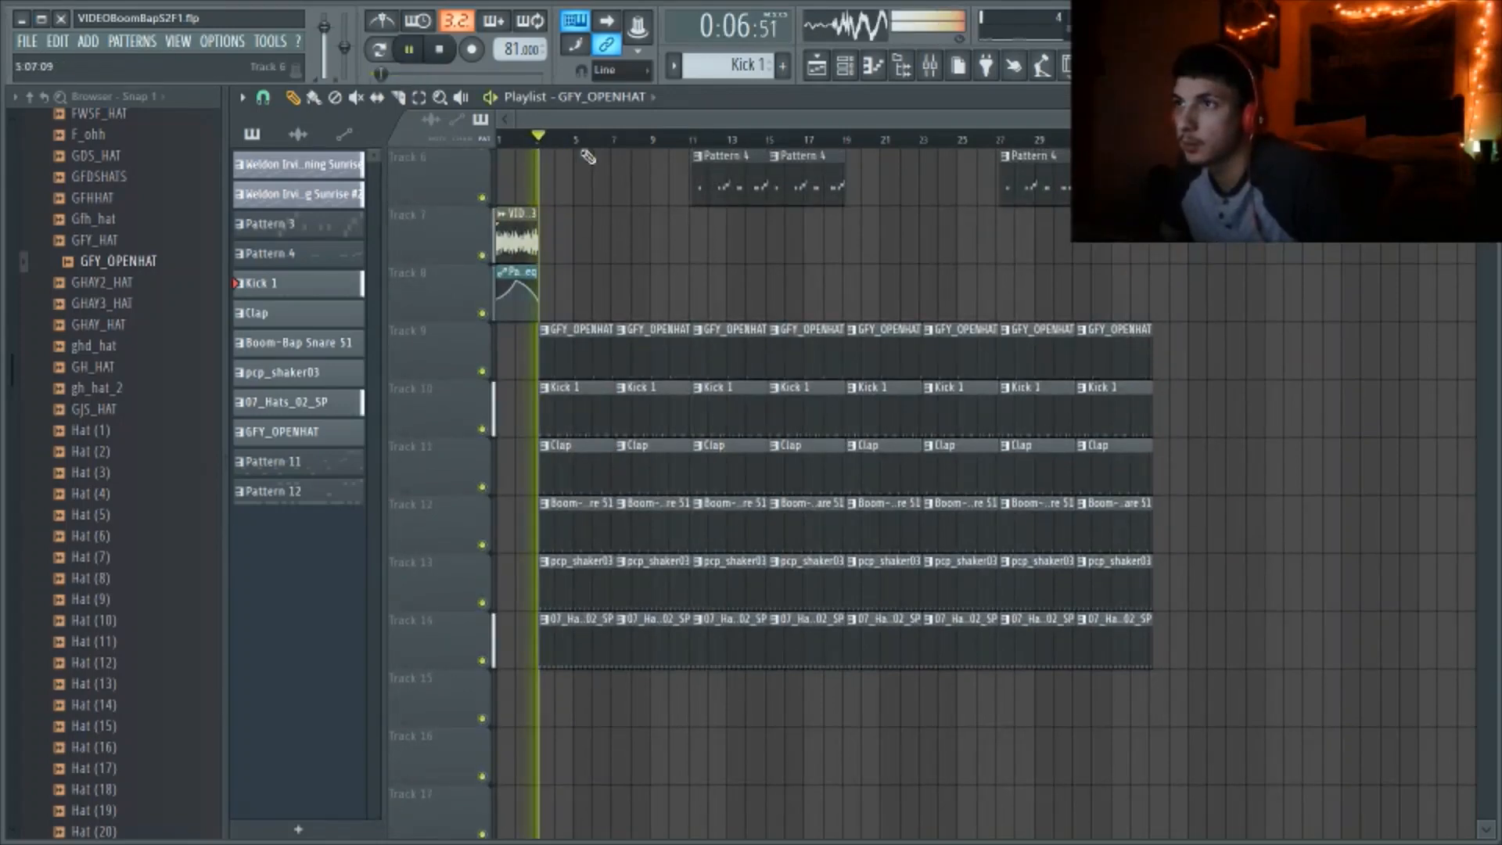
pyautogui.click(694, 141)
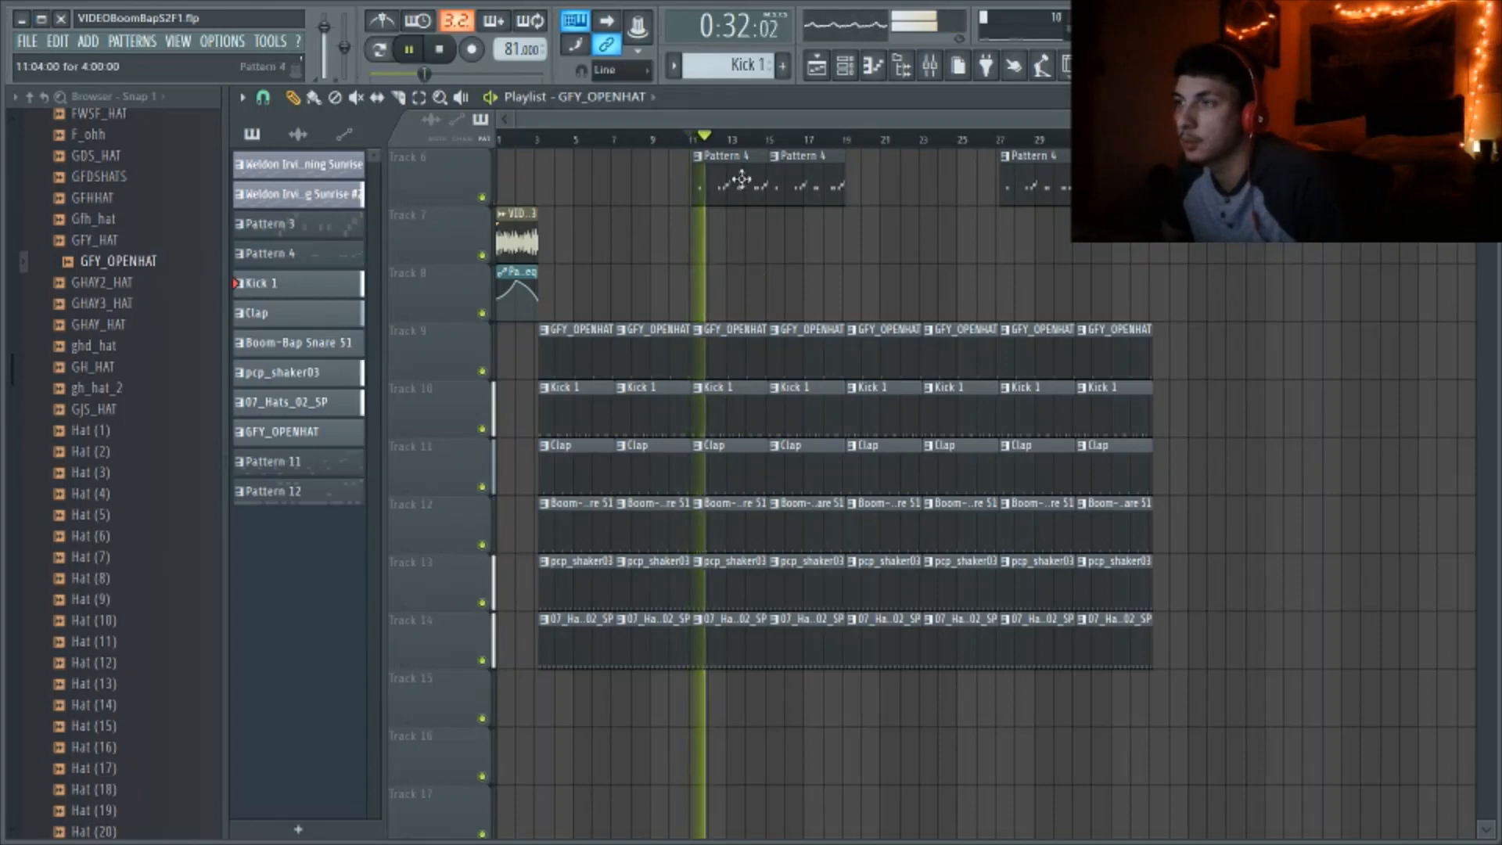
pyautogui.scroll(2, 739, 144)
pyautogui.scroll(1, 743, 152)
pyautogui.press('space')
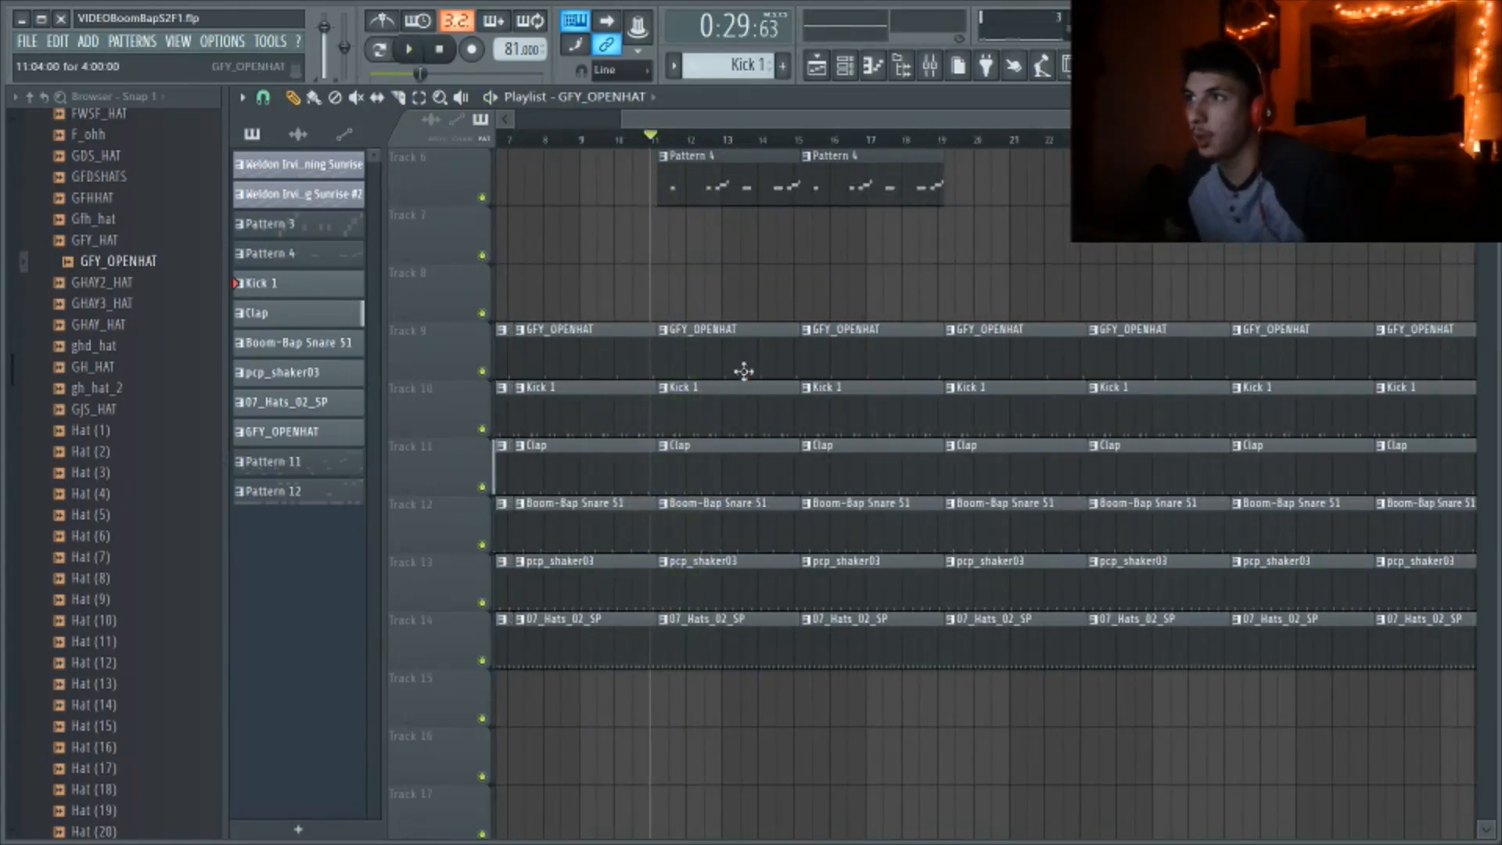
# Delete the GFY_OPENHAT clips at bars 11, 15, 27 and 31 on Track 9, and play the section from bar 11
pyautogui.rightClick(729, 347)
pyautogui.rightClick(821, 352)
pyautogui.scroll(-3, 786, 145)
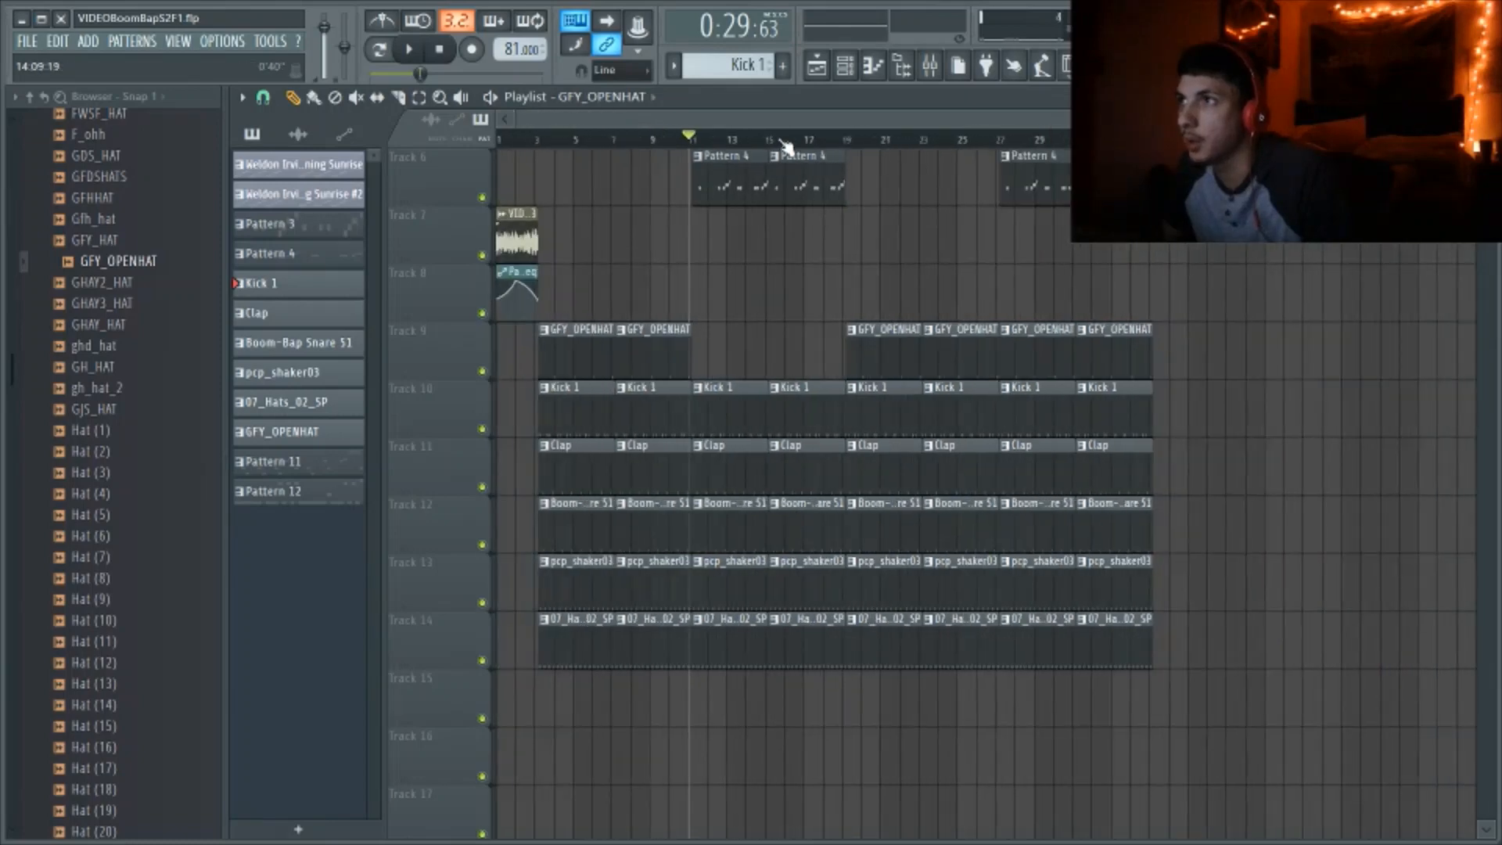
pyautogui.scroll(2, 906, 392)
pyautogui.scroll(1, 929, 430)
pyautogui.scroll(-2, 939, 452)
pyautogui.press('space')
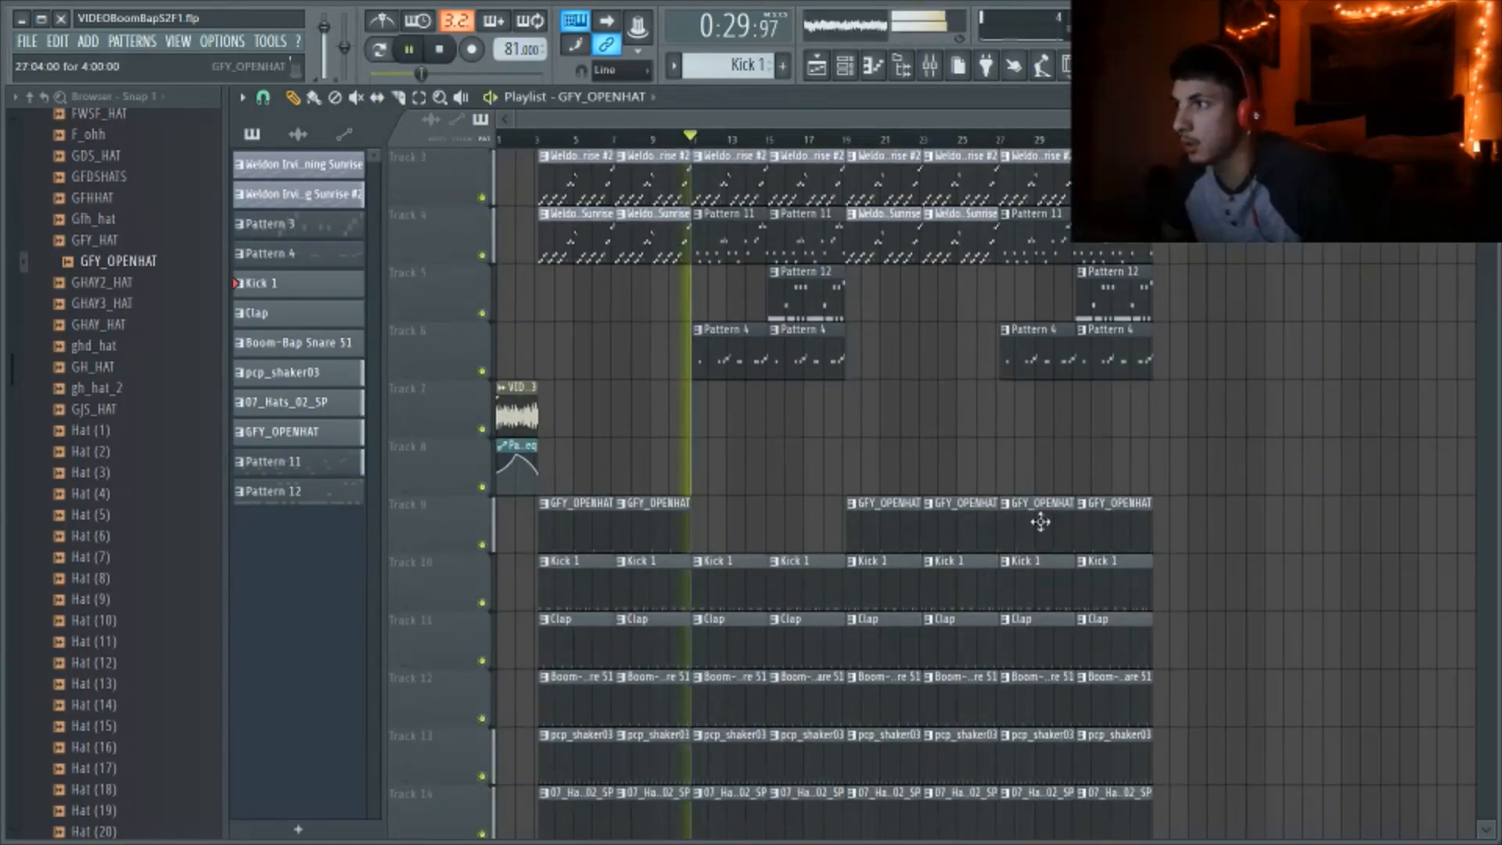
pyautogui.rightClick(1057, 538)
pyautogui.rightClick(1111, 540)
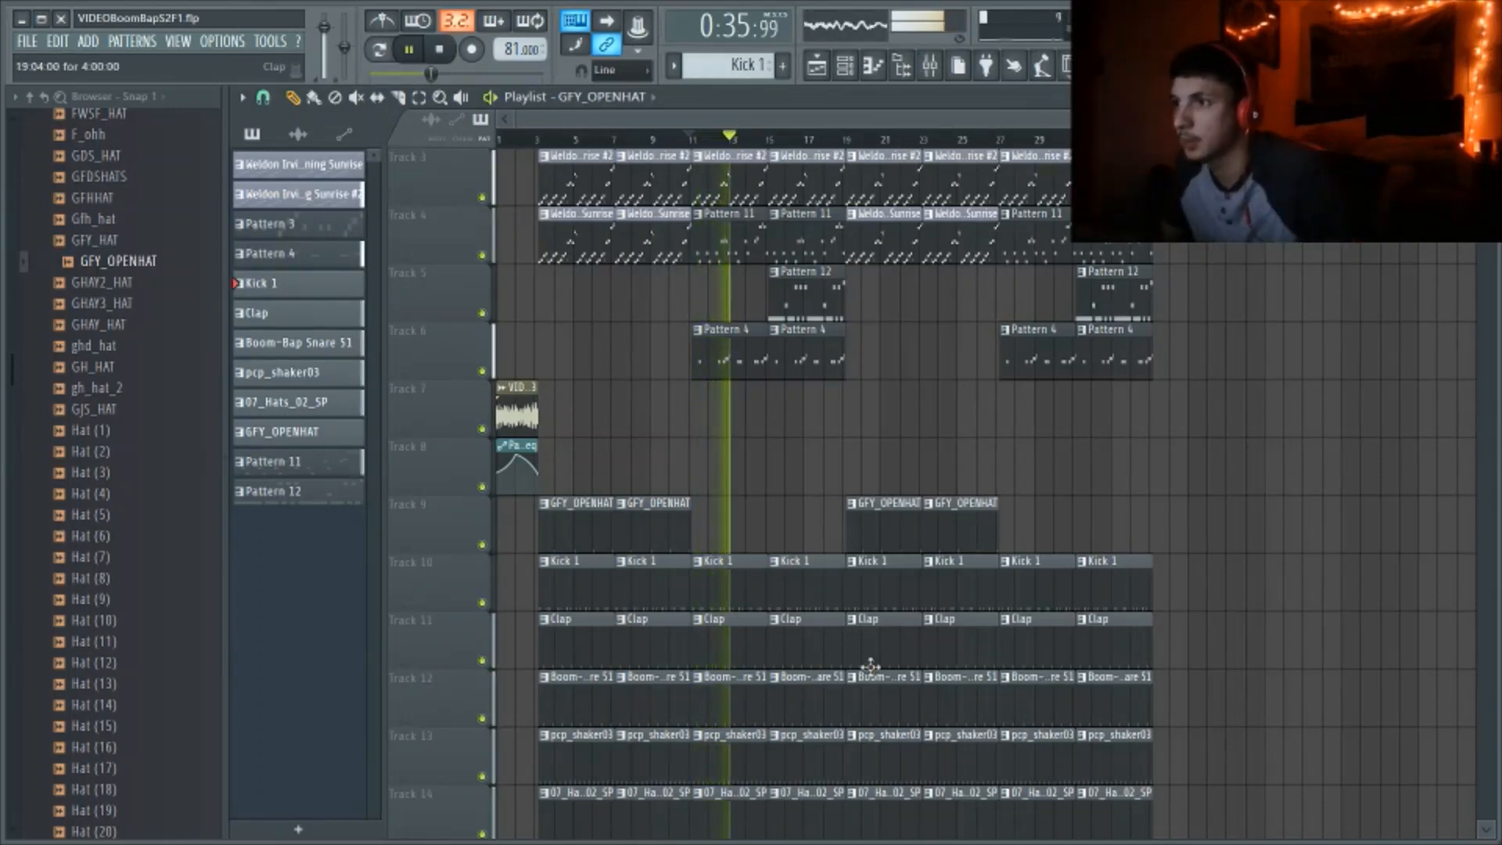
# Lower the Insert 5 mixer fader to -6.8 dB during playback, and return to the playlist and stop playback
pyautogui.scroll(-2, 829, 297)
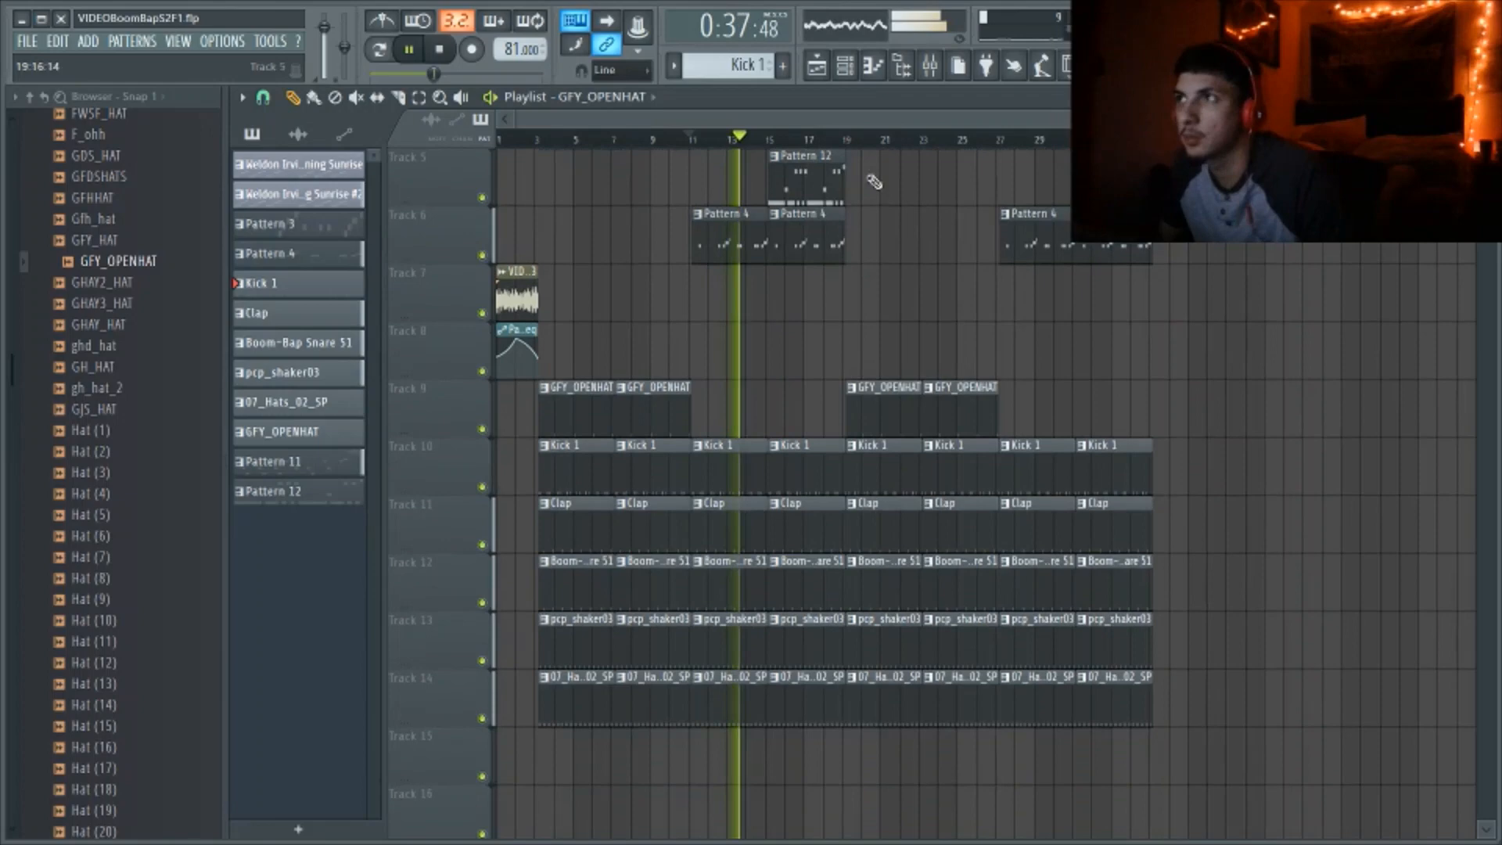
pyautogui.click(932, 65)
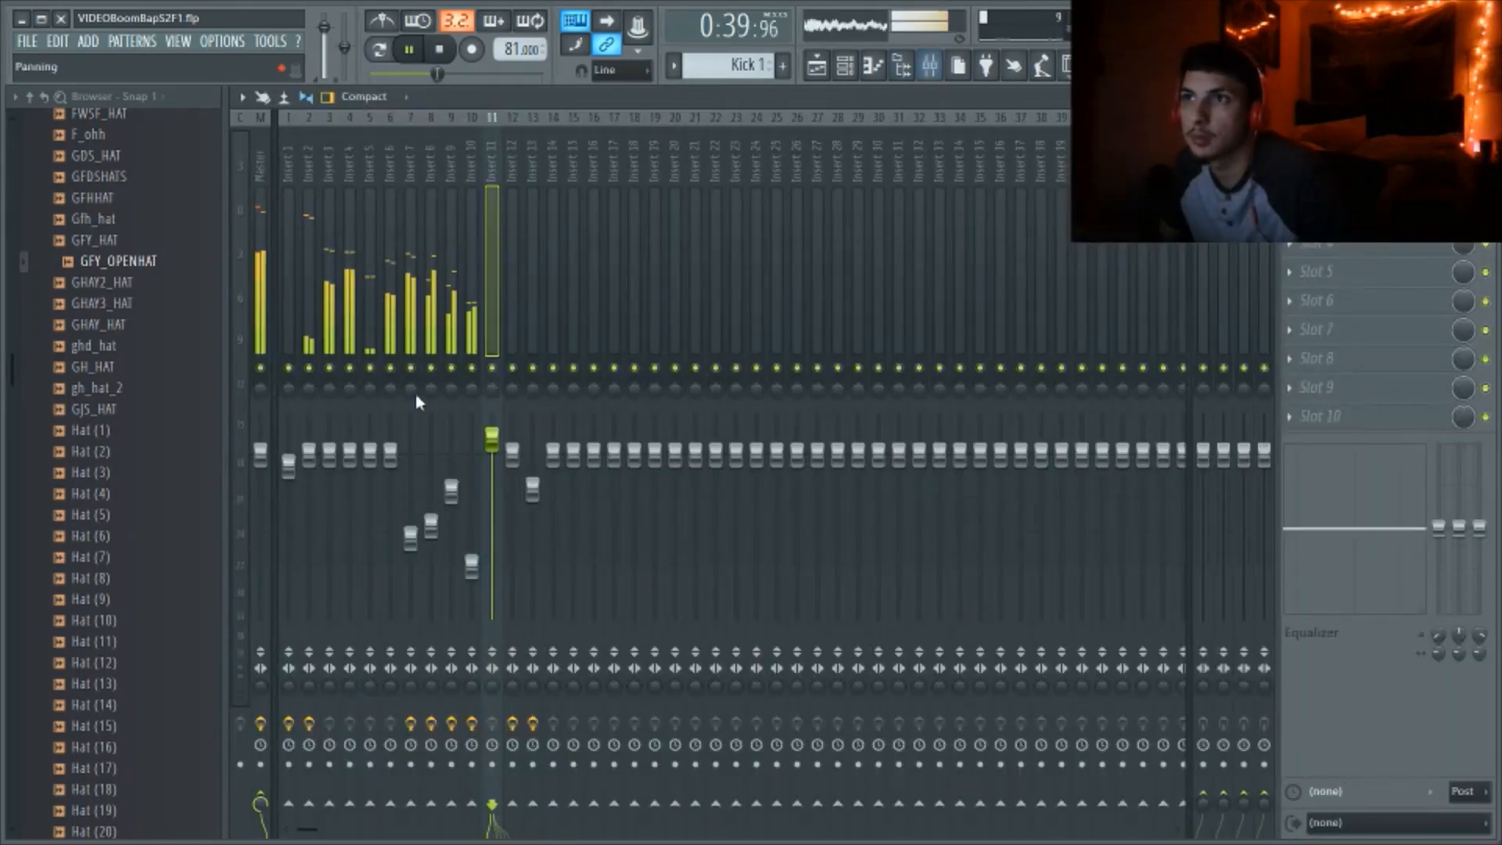
pyautogui.moveTo(379, 454); pyautogui.dragTo(379, 502)
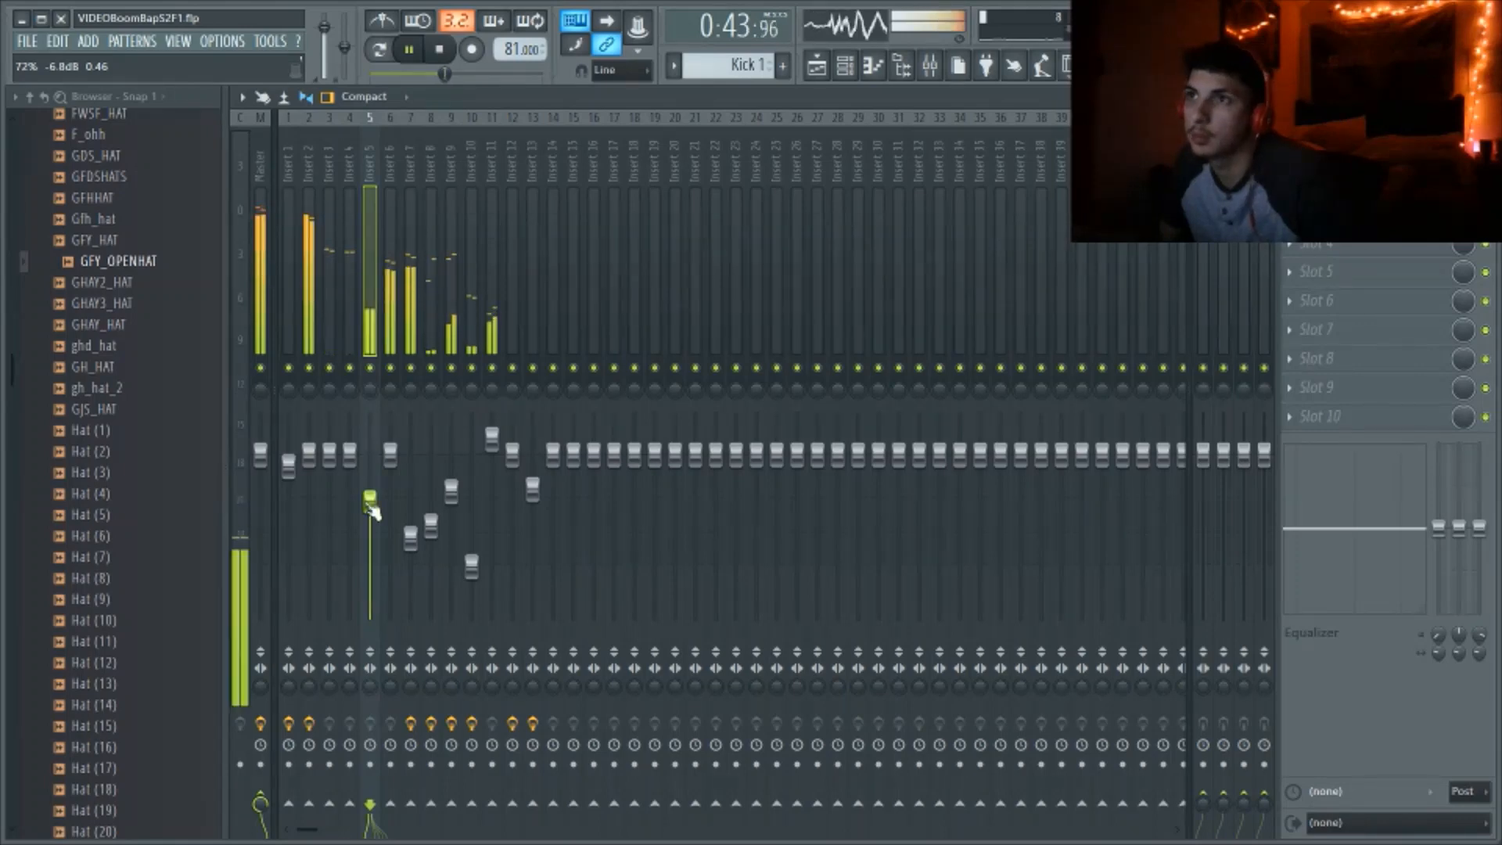
pyautogui.click(816, 65)
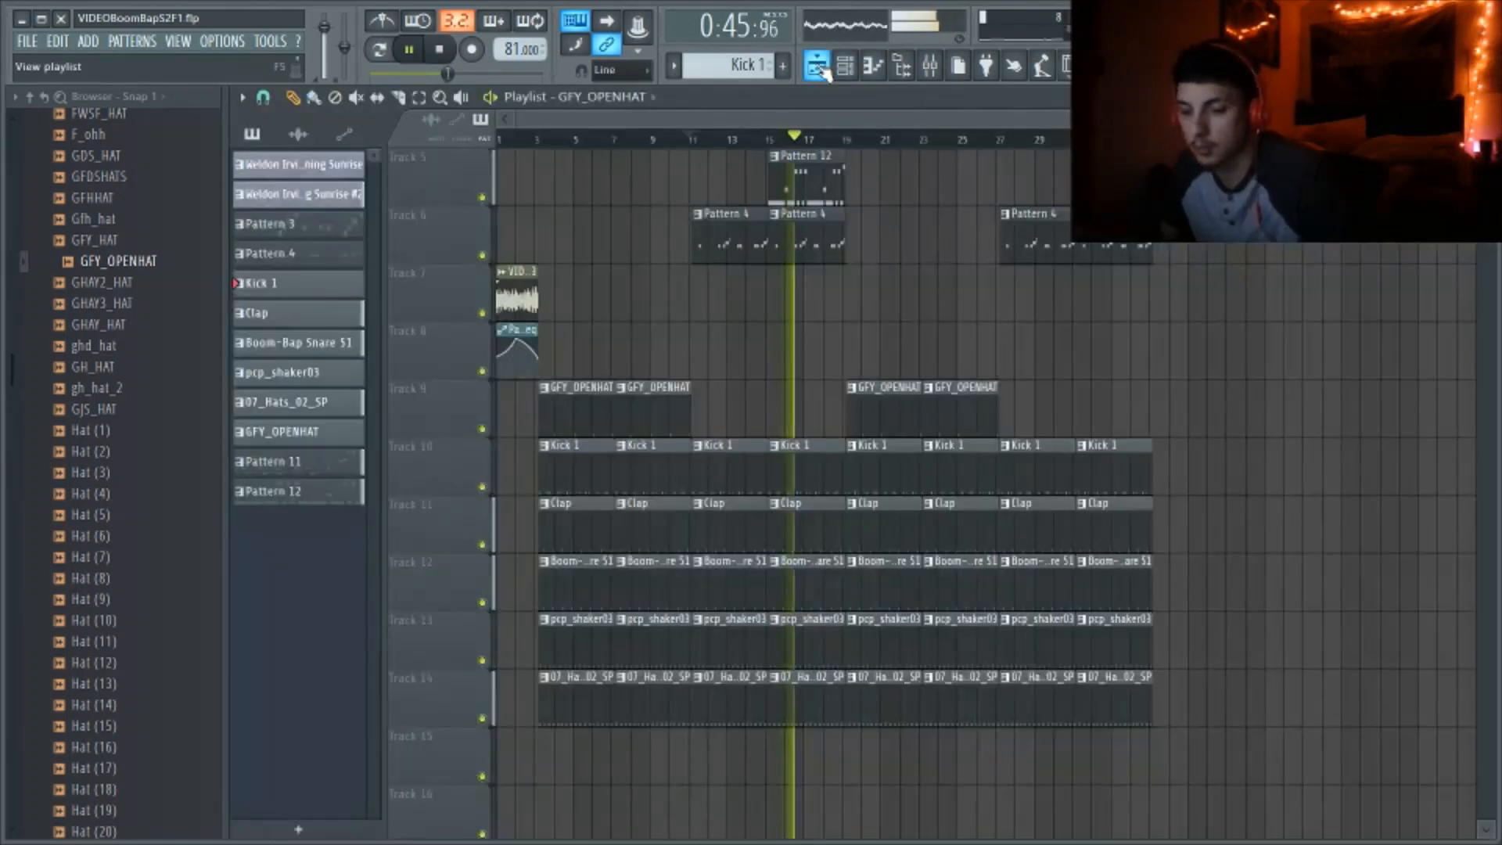
pyautogui.scroll(2, 681, 422)
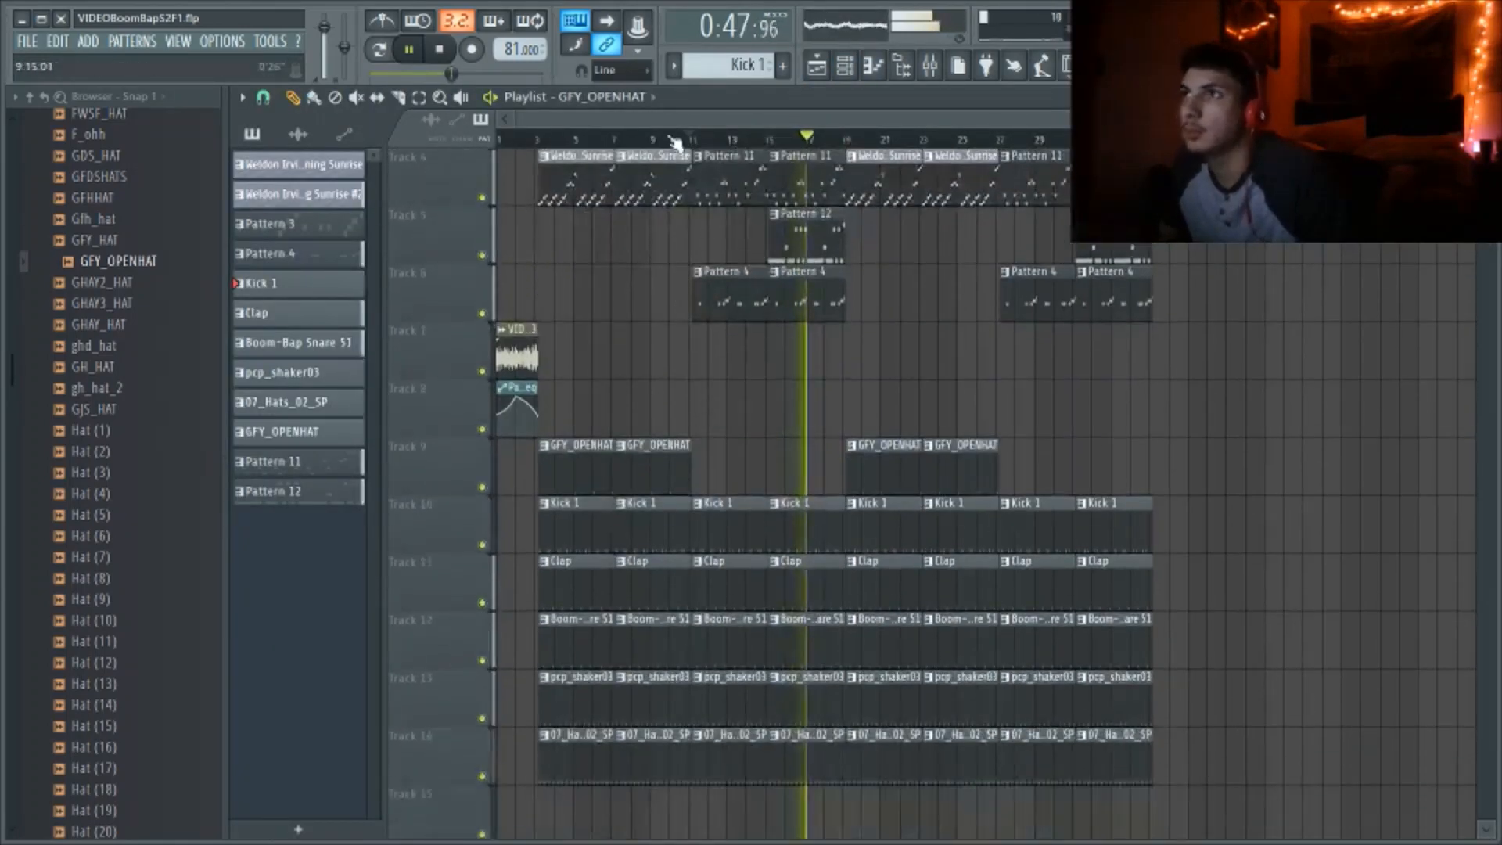
pyautogui.press('space')
pyautogui.scroll(3, 688, 423)
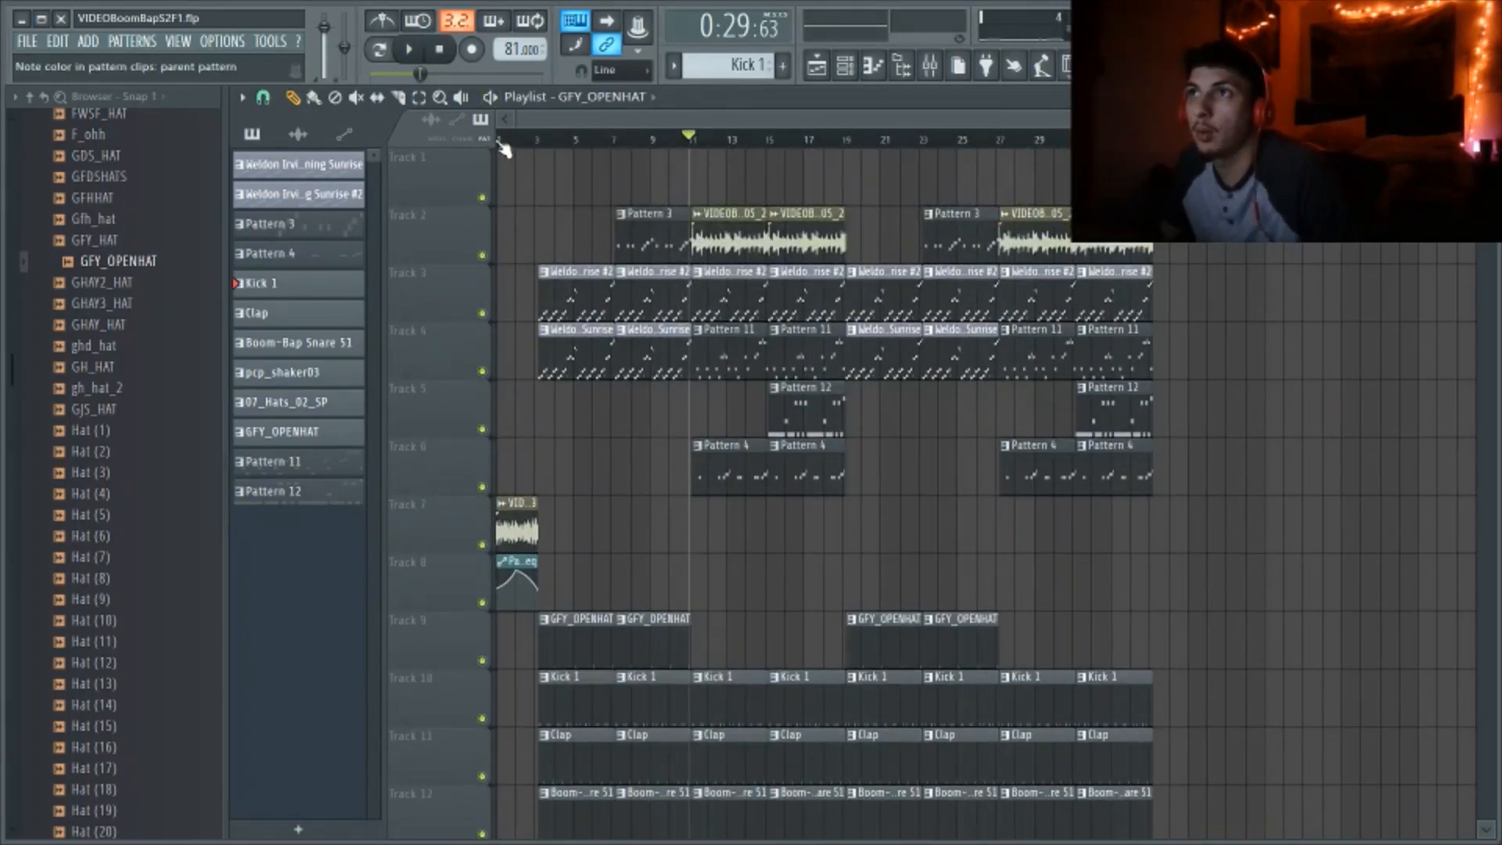
# Open the Edison effect on the Master mixer track to view the Weldon Irvine - Morning Sunrise sample
pyautogui.click(931, 67)
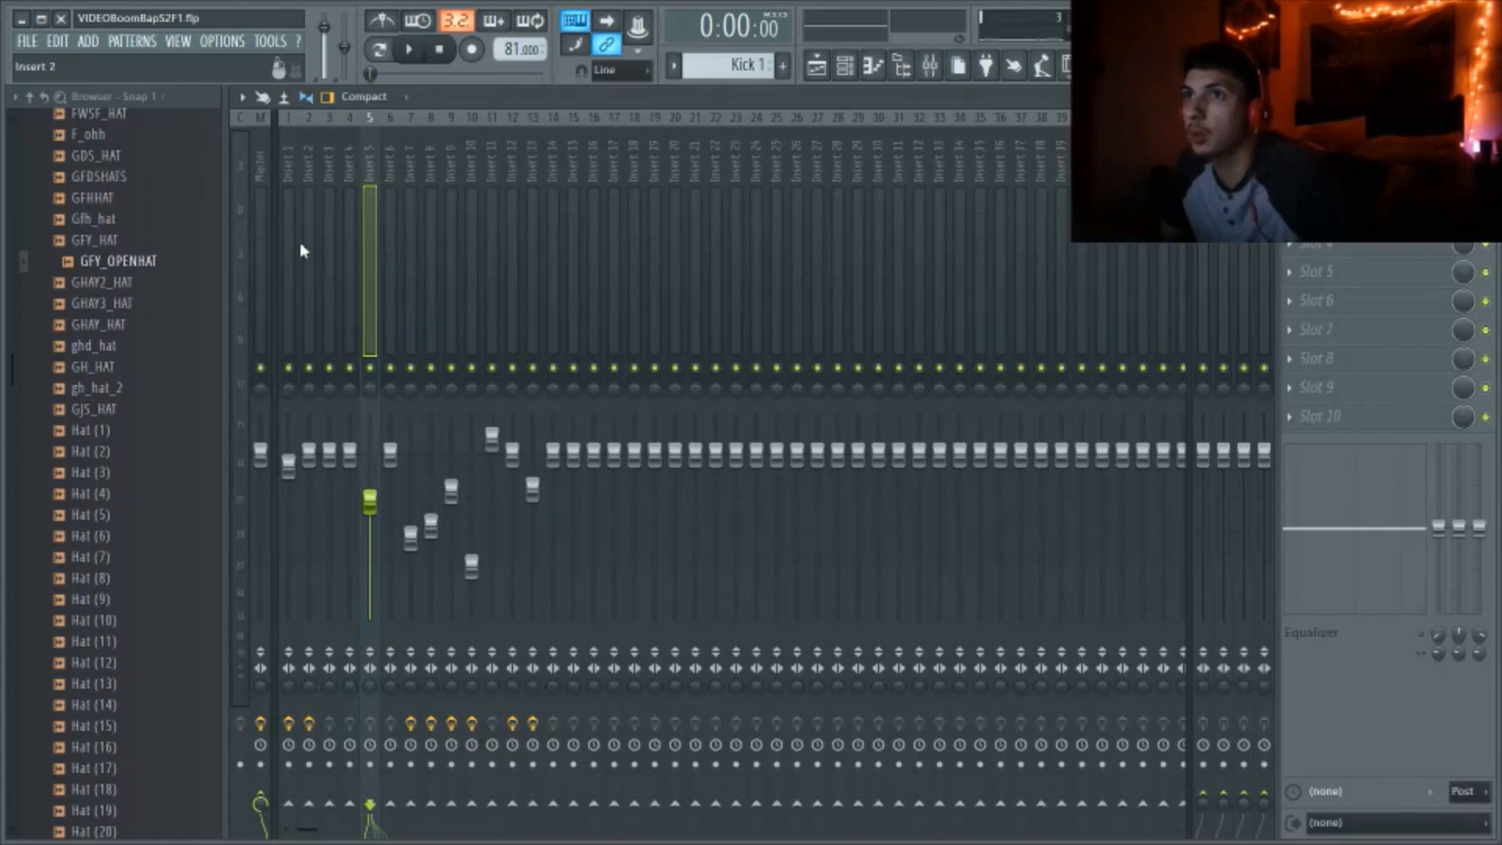
pyautogui.click(264, 221)
pyautogui.click(1330, 184)
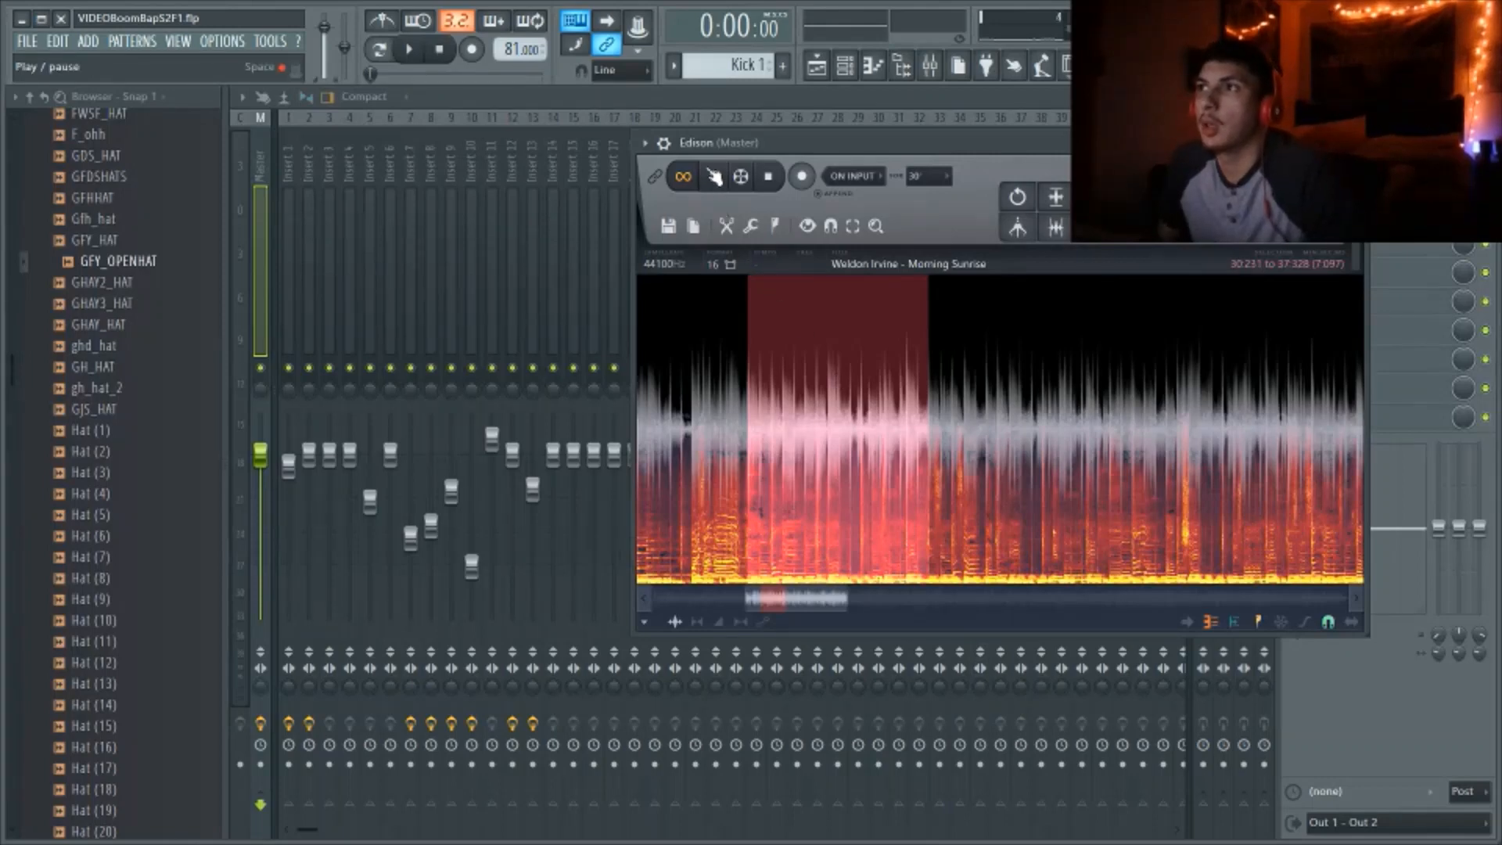
# Play the selected region of the Morning Sunrise sample in Edison, stop it, and return to the playlist
pyautogui.click(717, 177)
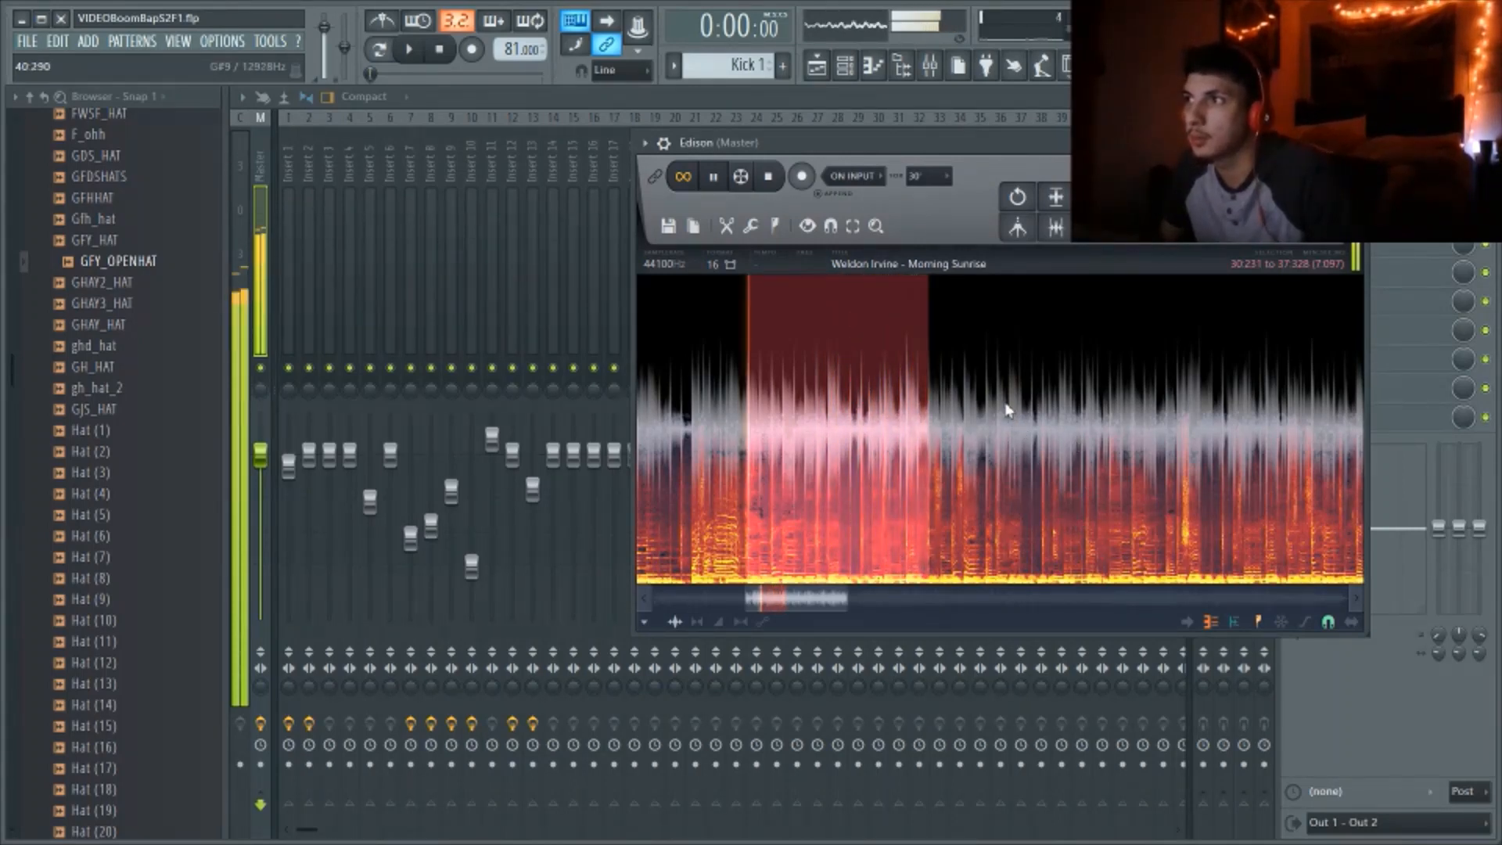
pyautogui.press('space')
pyautogui.click(816, 66)
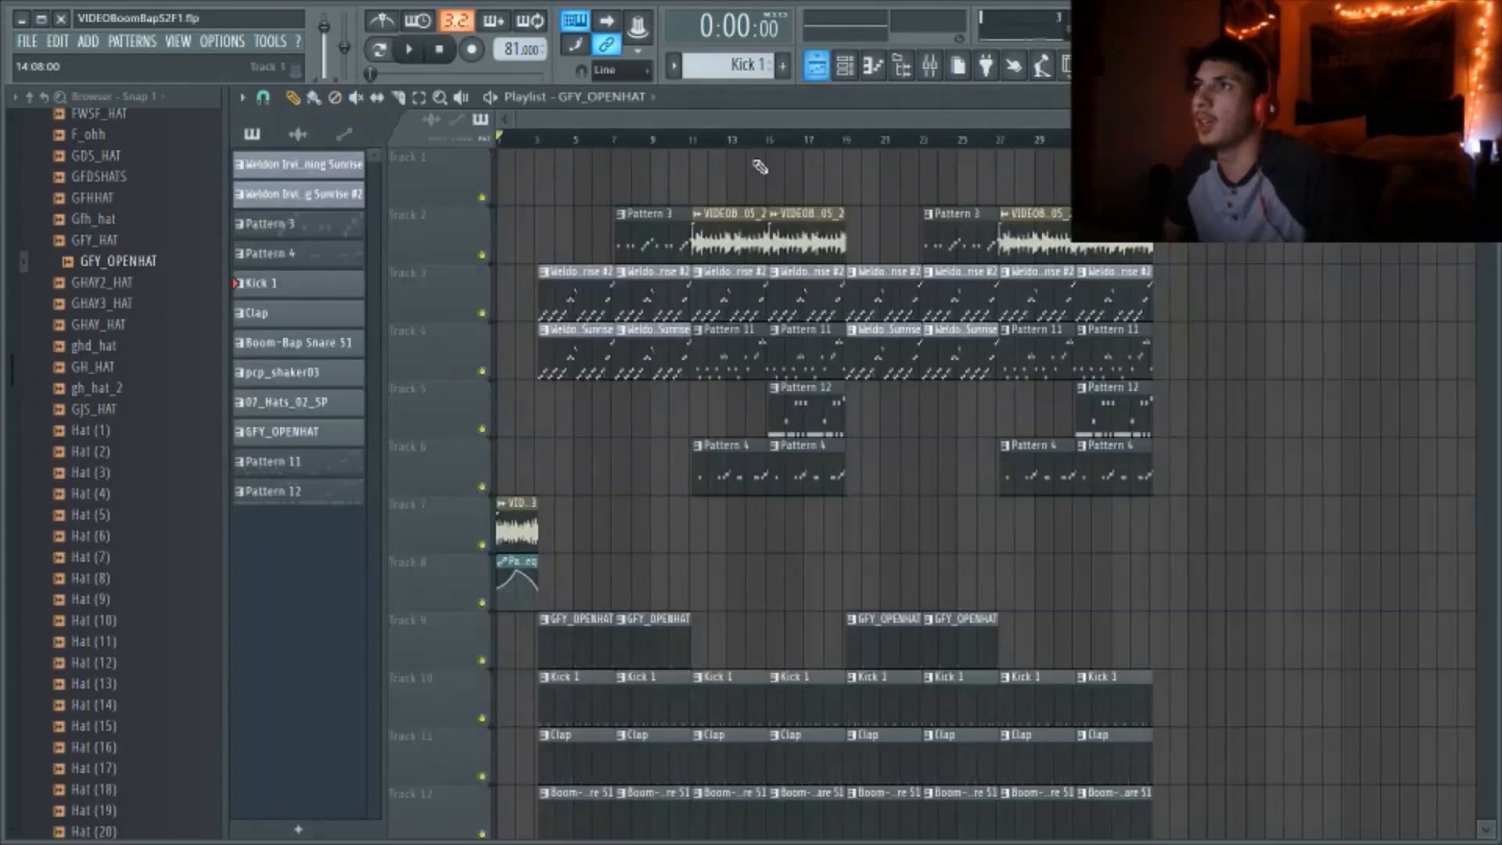
# Play the intro on Tracks 7 and 8 through to where the chops and drums enter at bar 3
pyautogui.scroll(5, 566, 145)
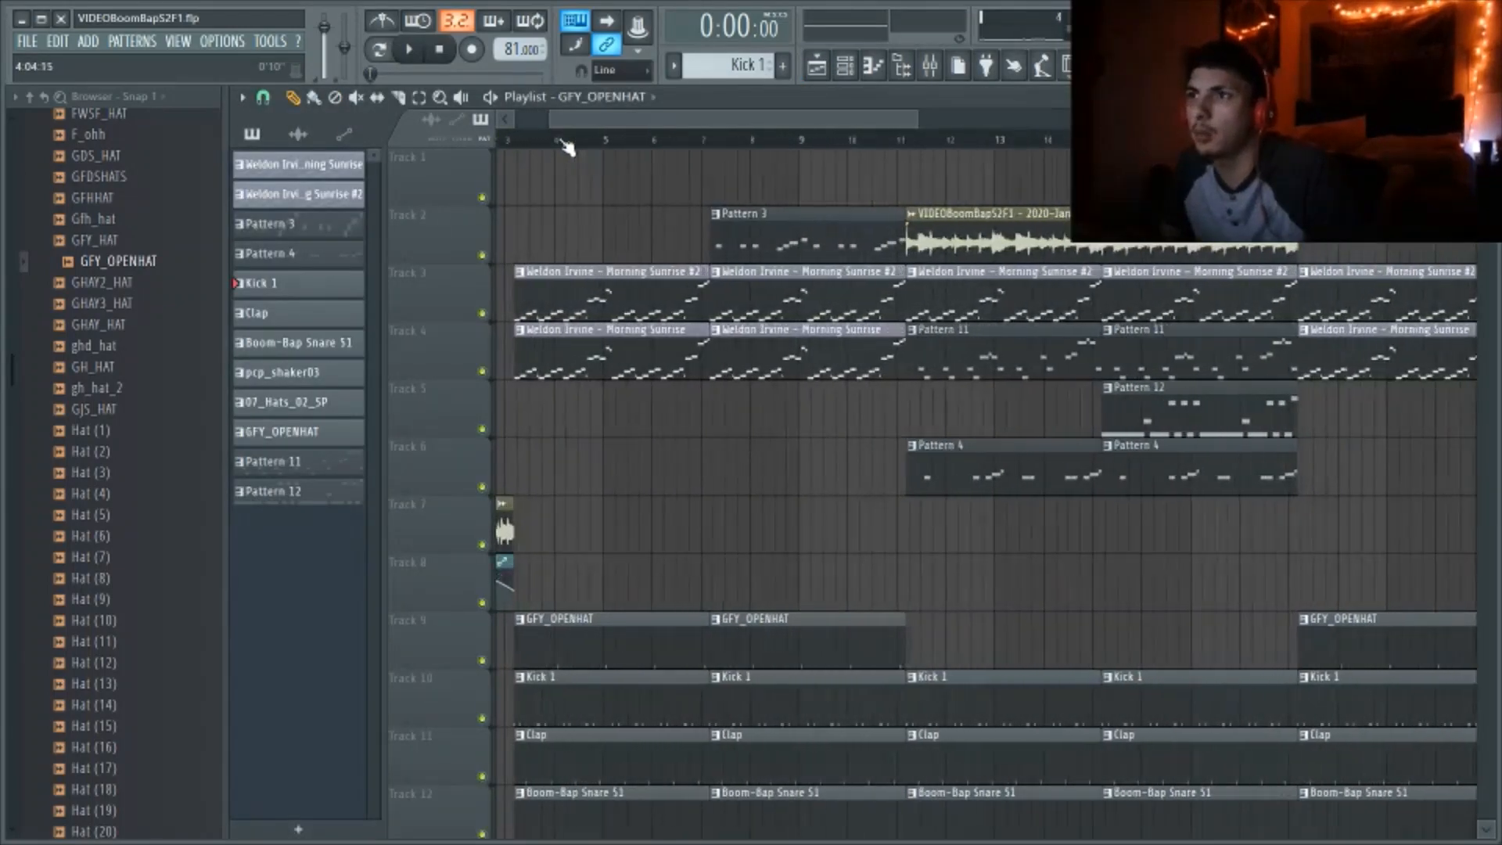
pyautogui.hscroll(-3, 552, 154)
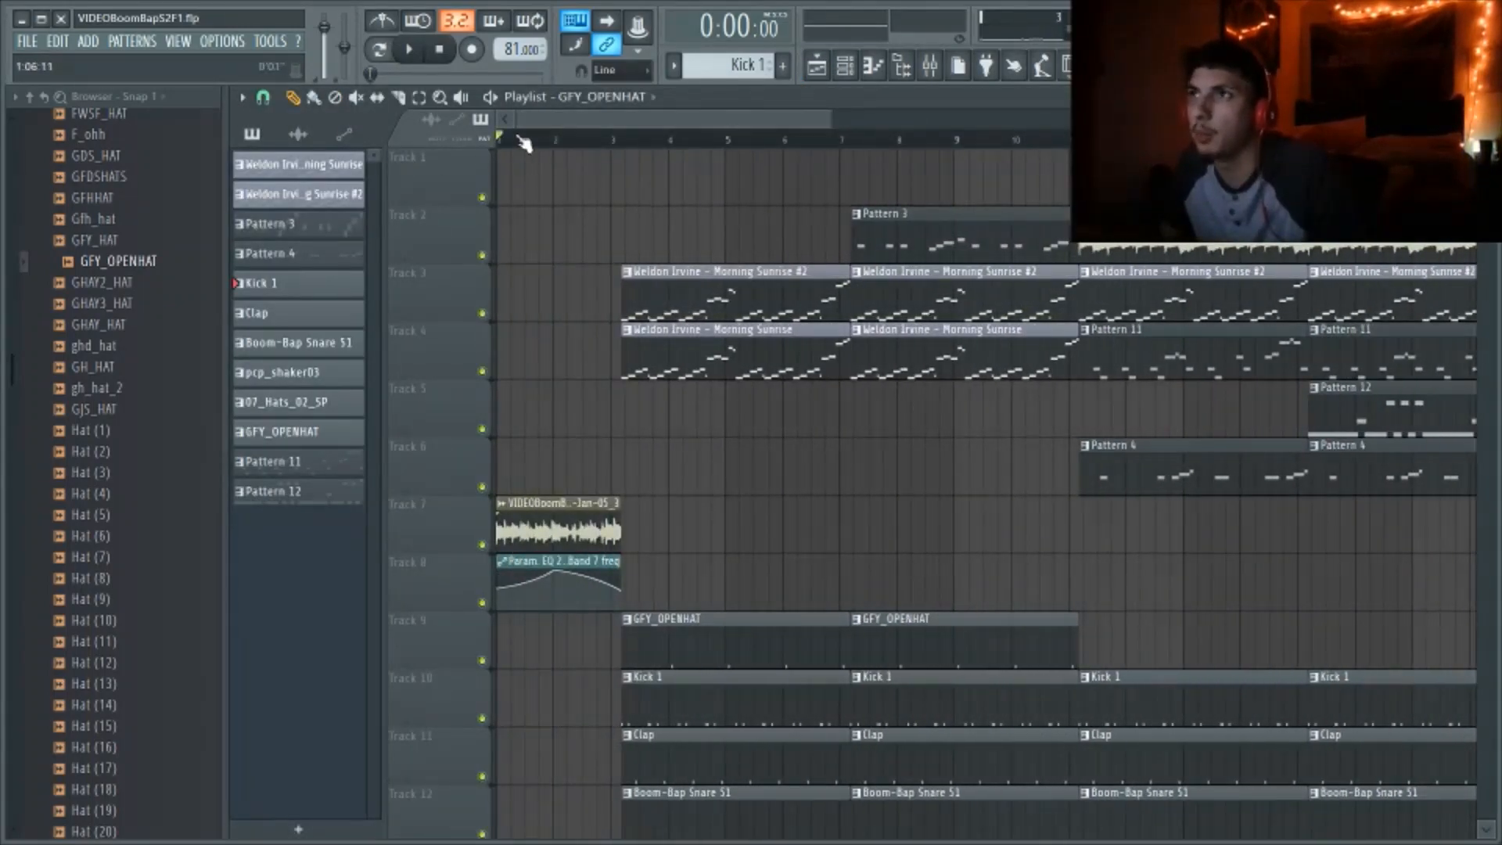
pyautogui.scroll(2, 523, 143)
pyautogui.scroll(2, 529, 143)
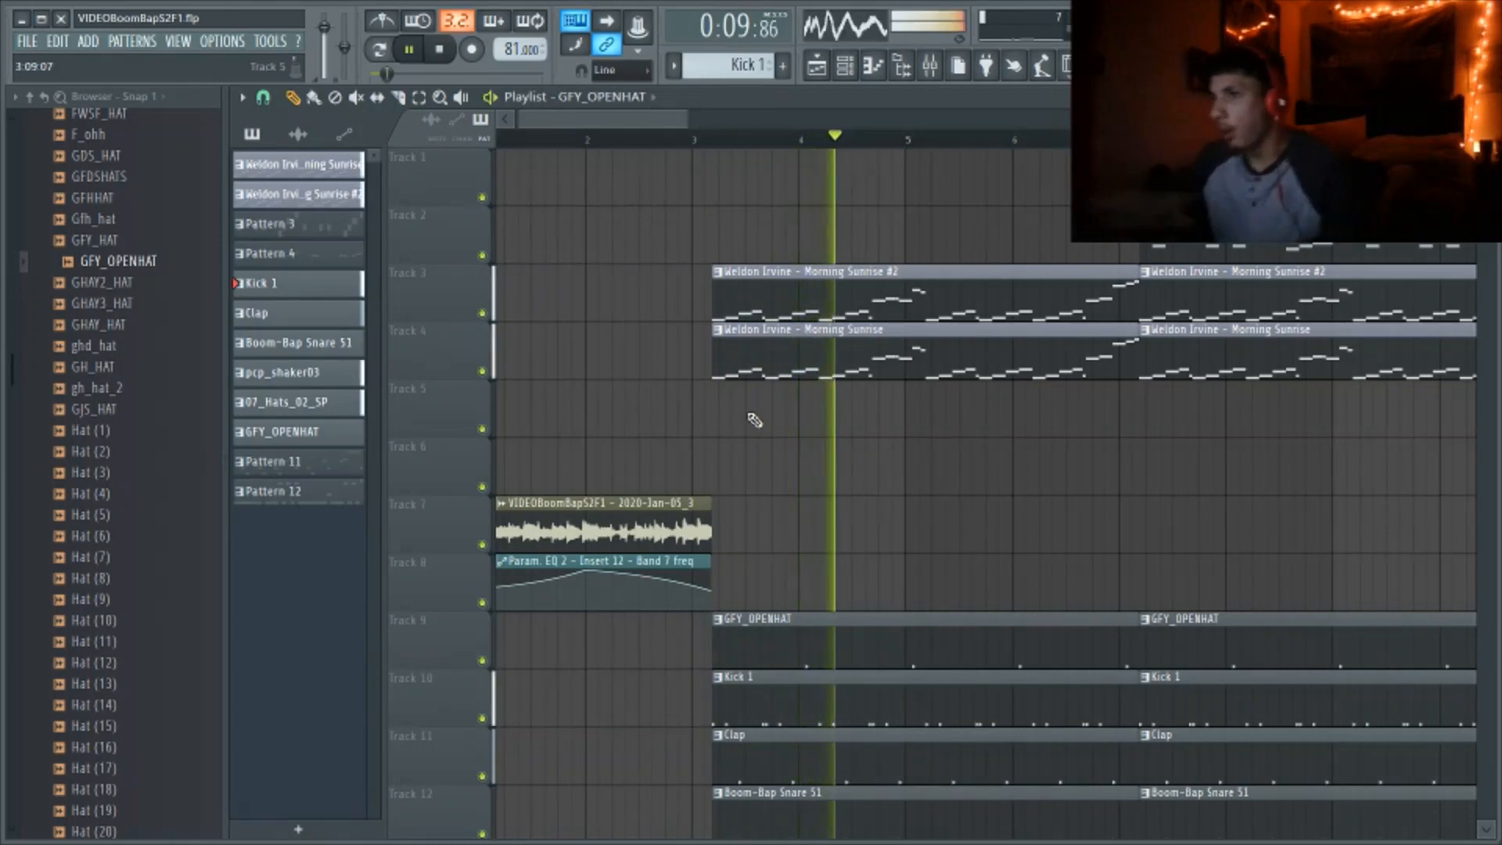
pyautogui.press('space')
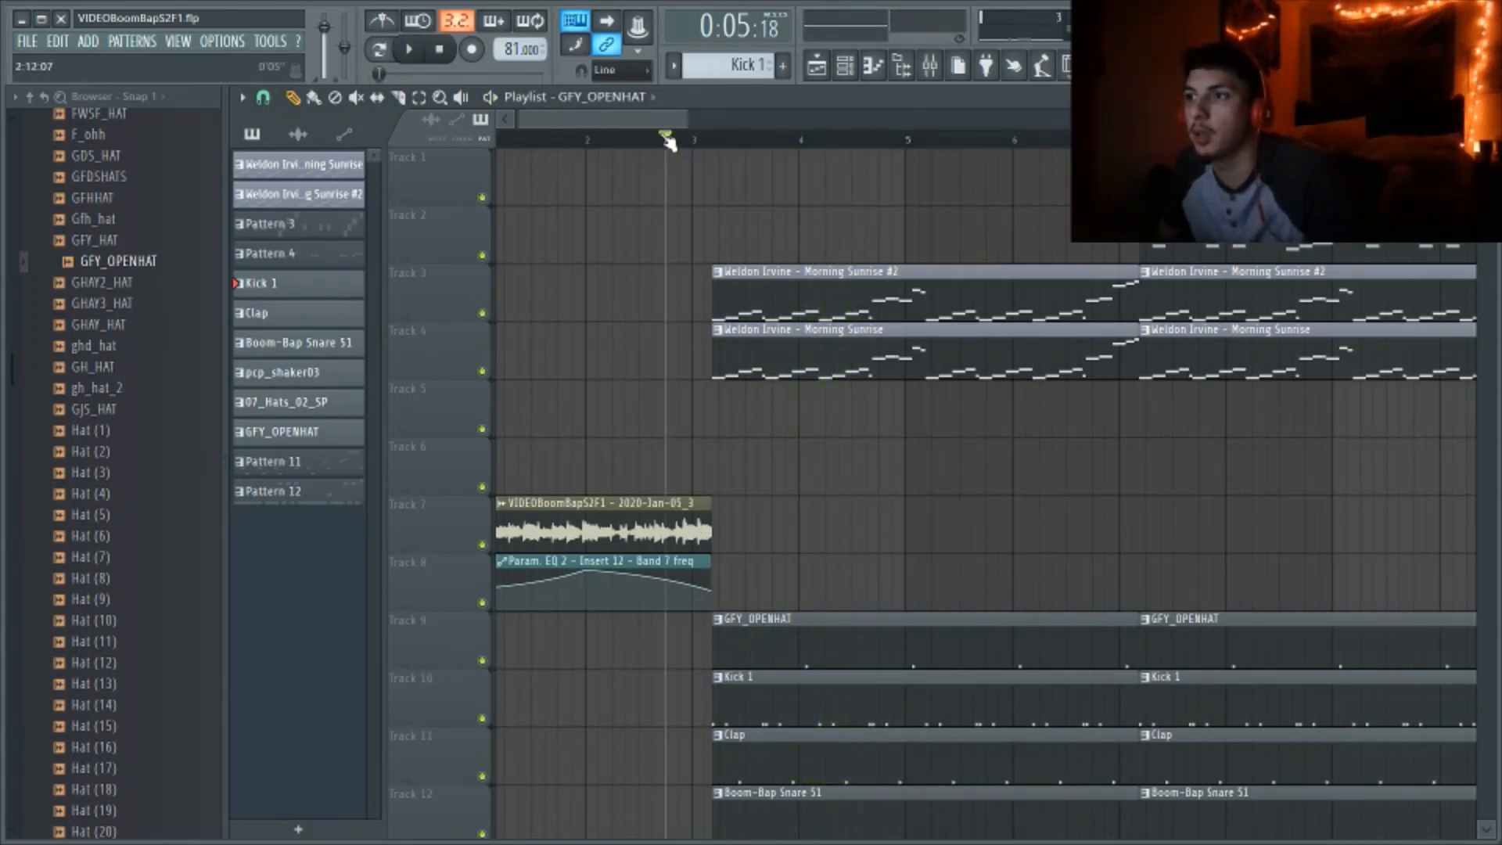
# Play the transition from late in bar 2 into bar 3, and stop playback
pyautogui.moveTo(667, 139); pyautogui.dragTo(680, 143)
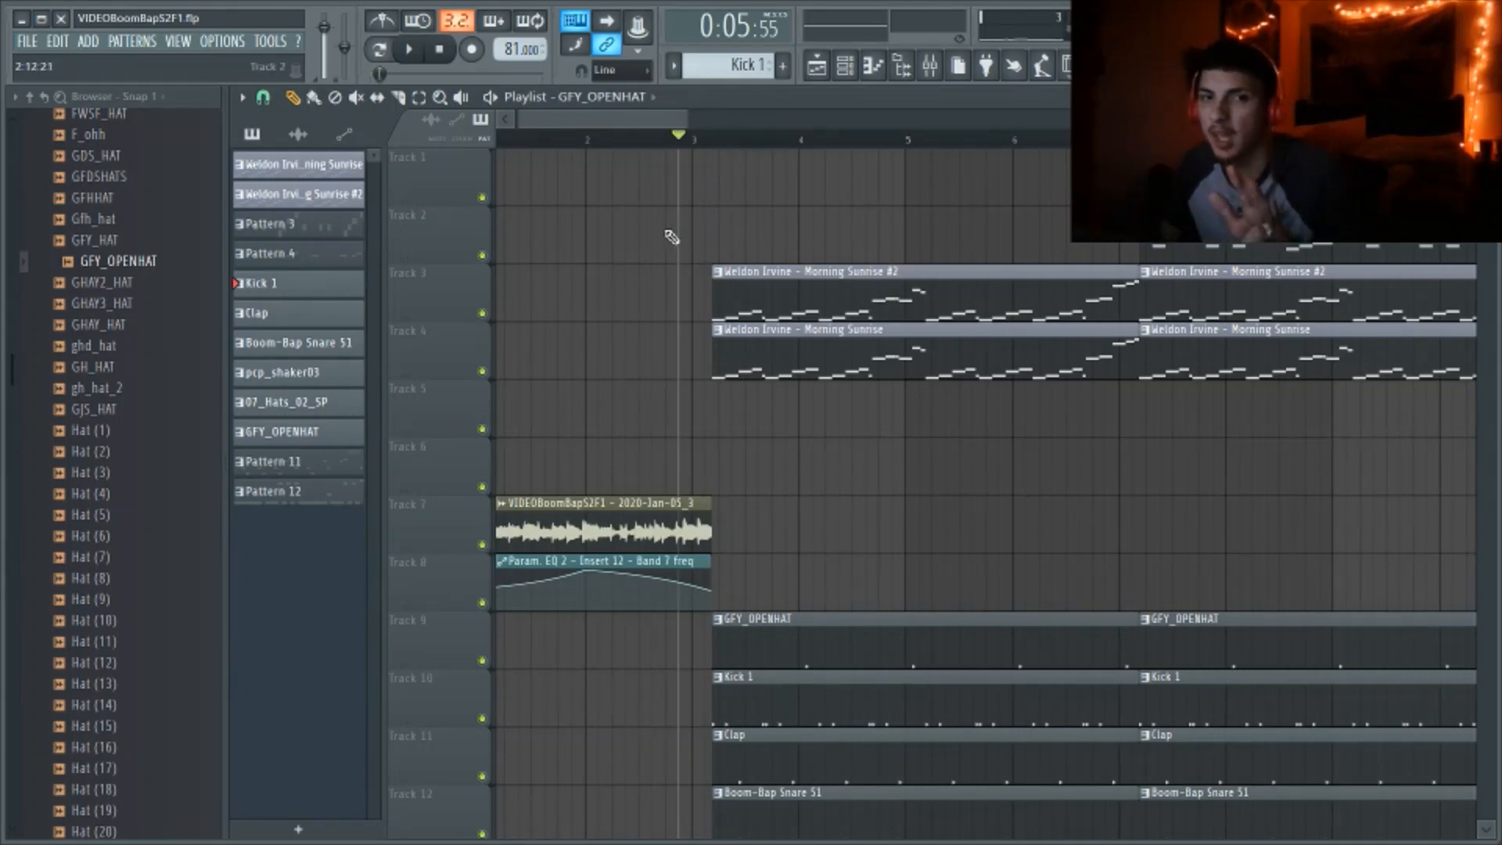
pyautogui.press('space')
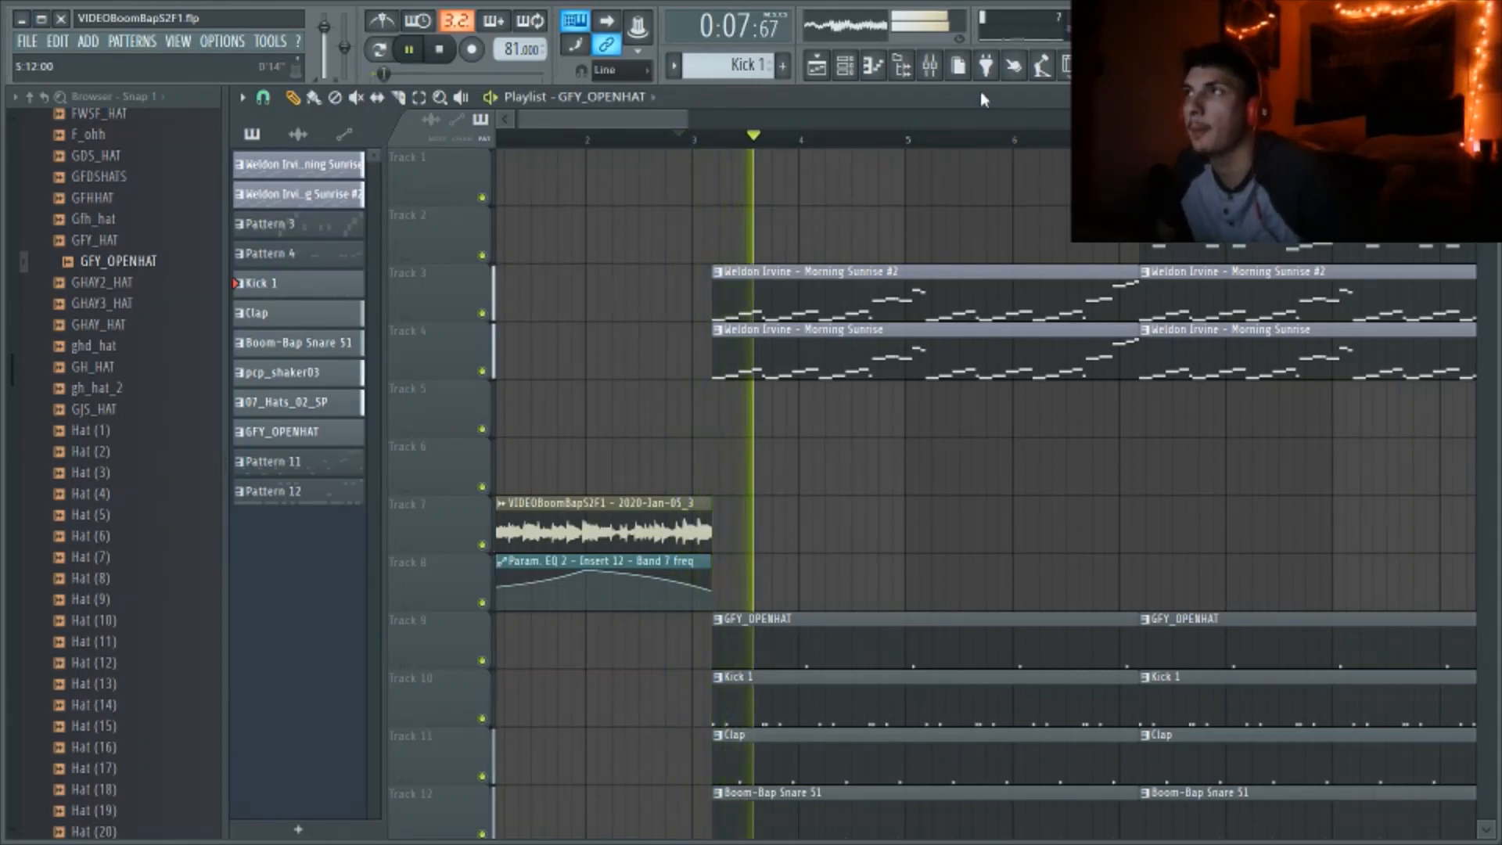
pyautogui.press('space')
pyautogui.click(441, 49)
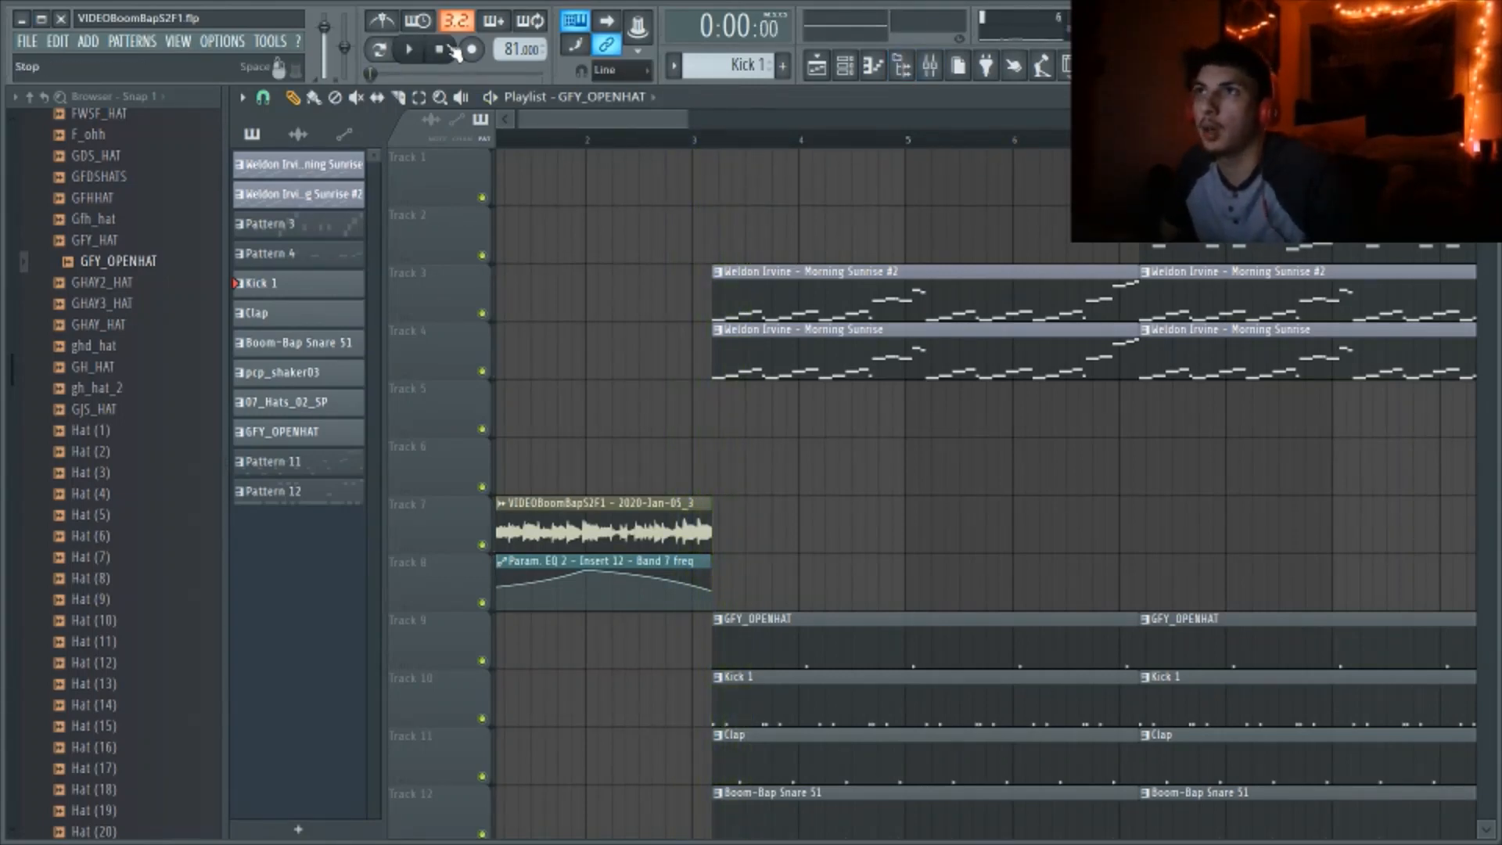
# Open Fruity Parametric EQ 2 on mixer Insert 12 and play the intro to watch its automated filter curve
pyautogui.click(928, 67)
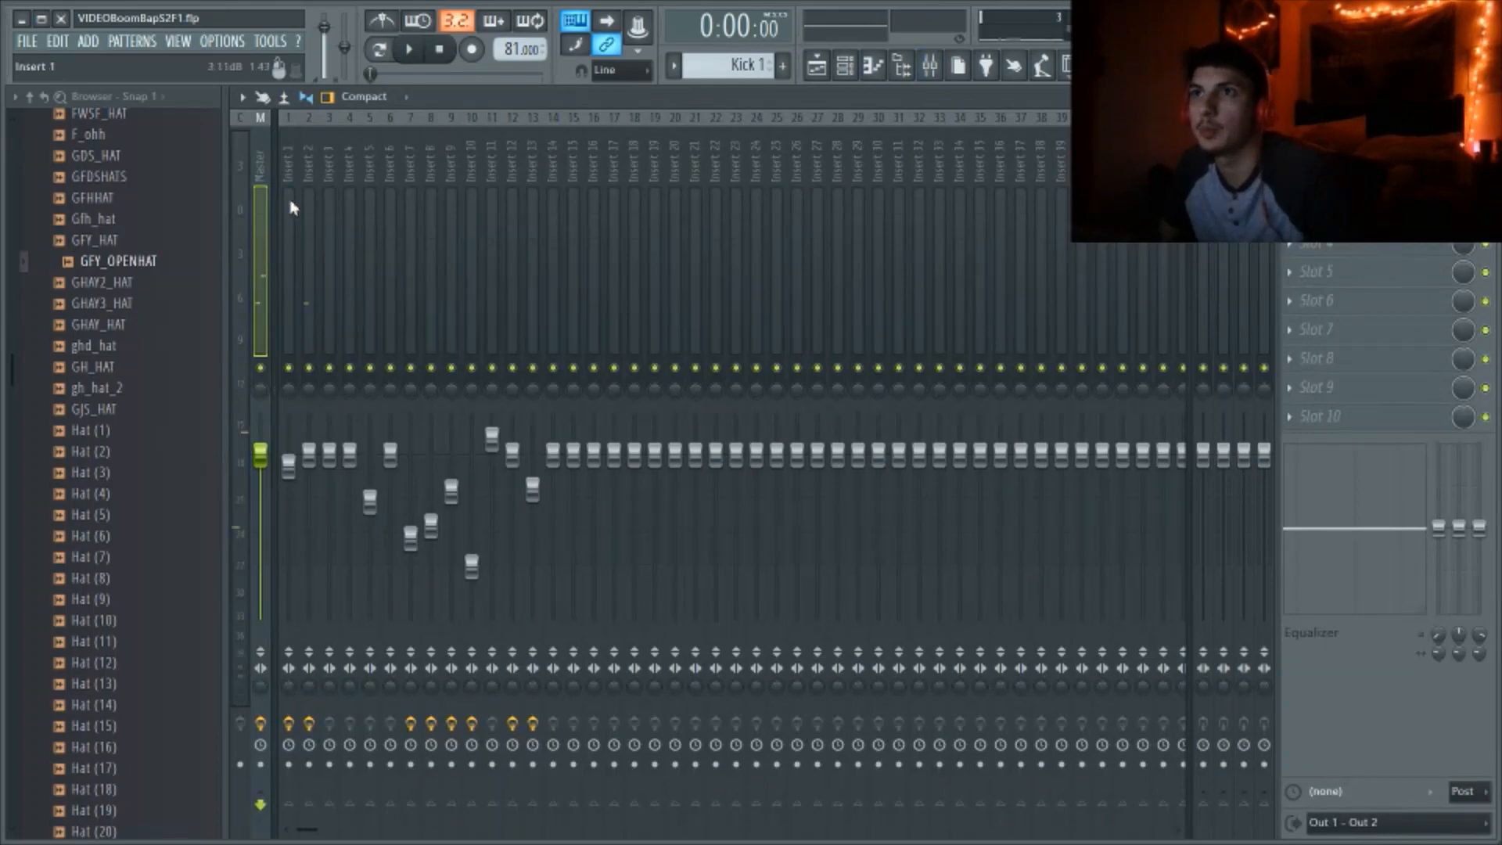
pyautogui.click(513, 196)
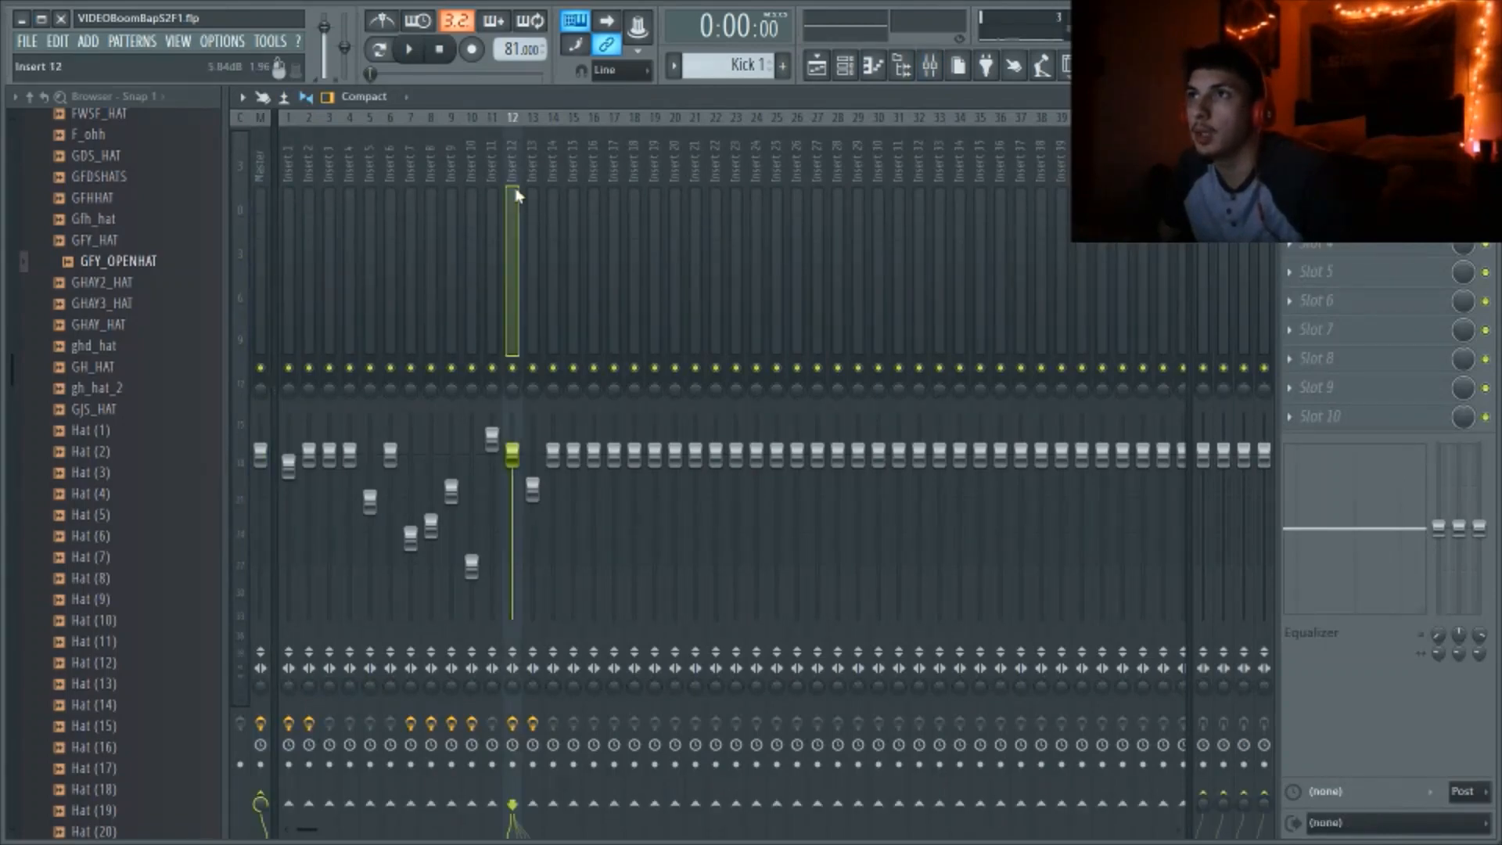
pyautogui.click(1330, 155)
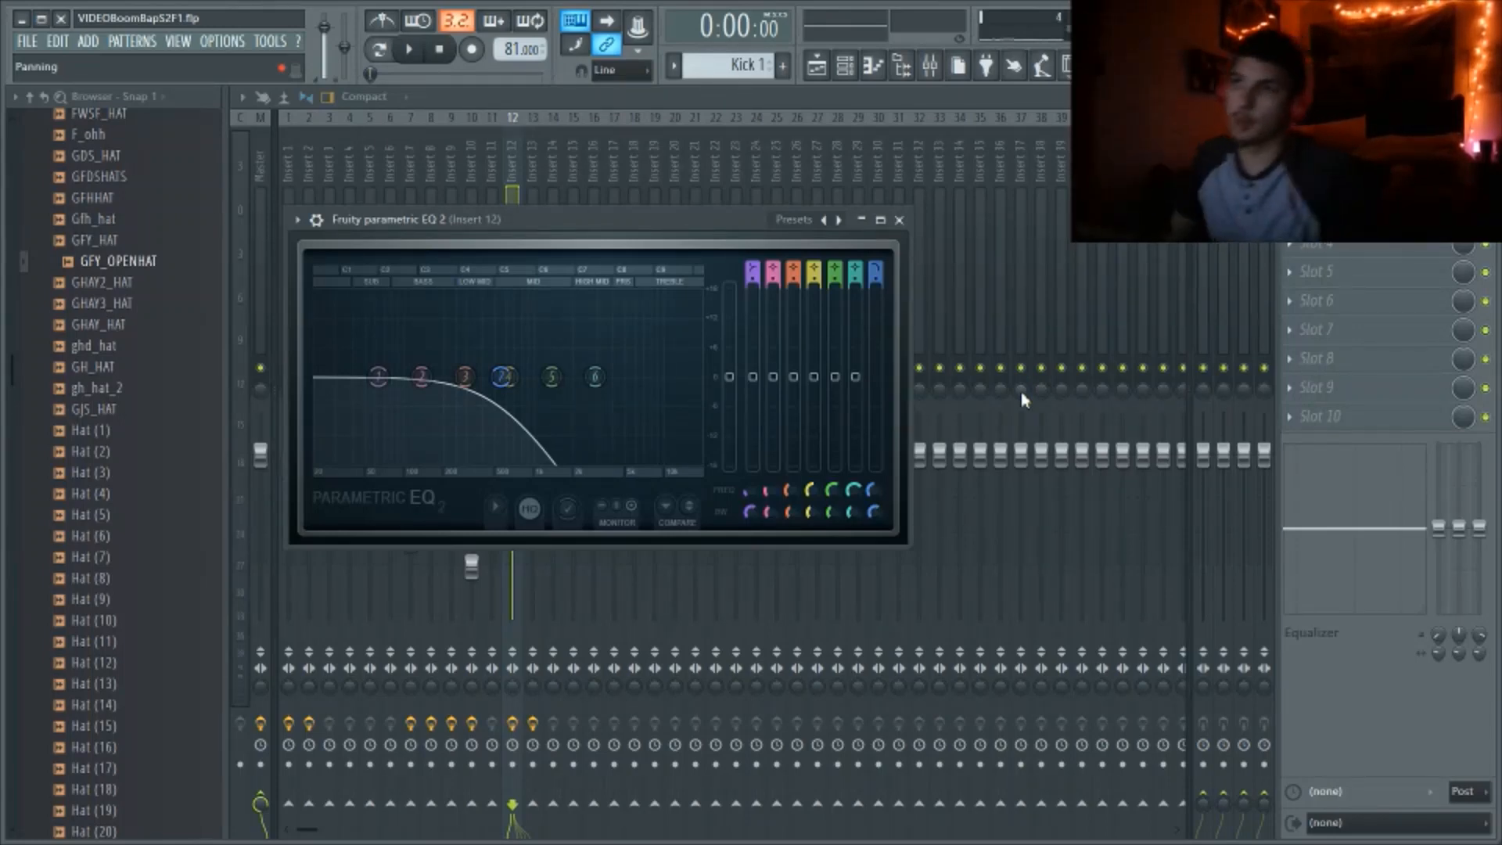
pyautogui.press('space')
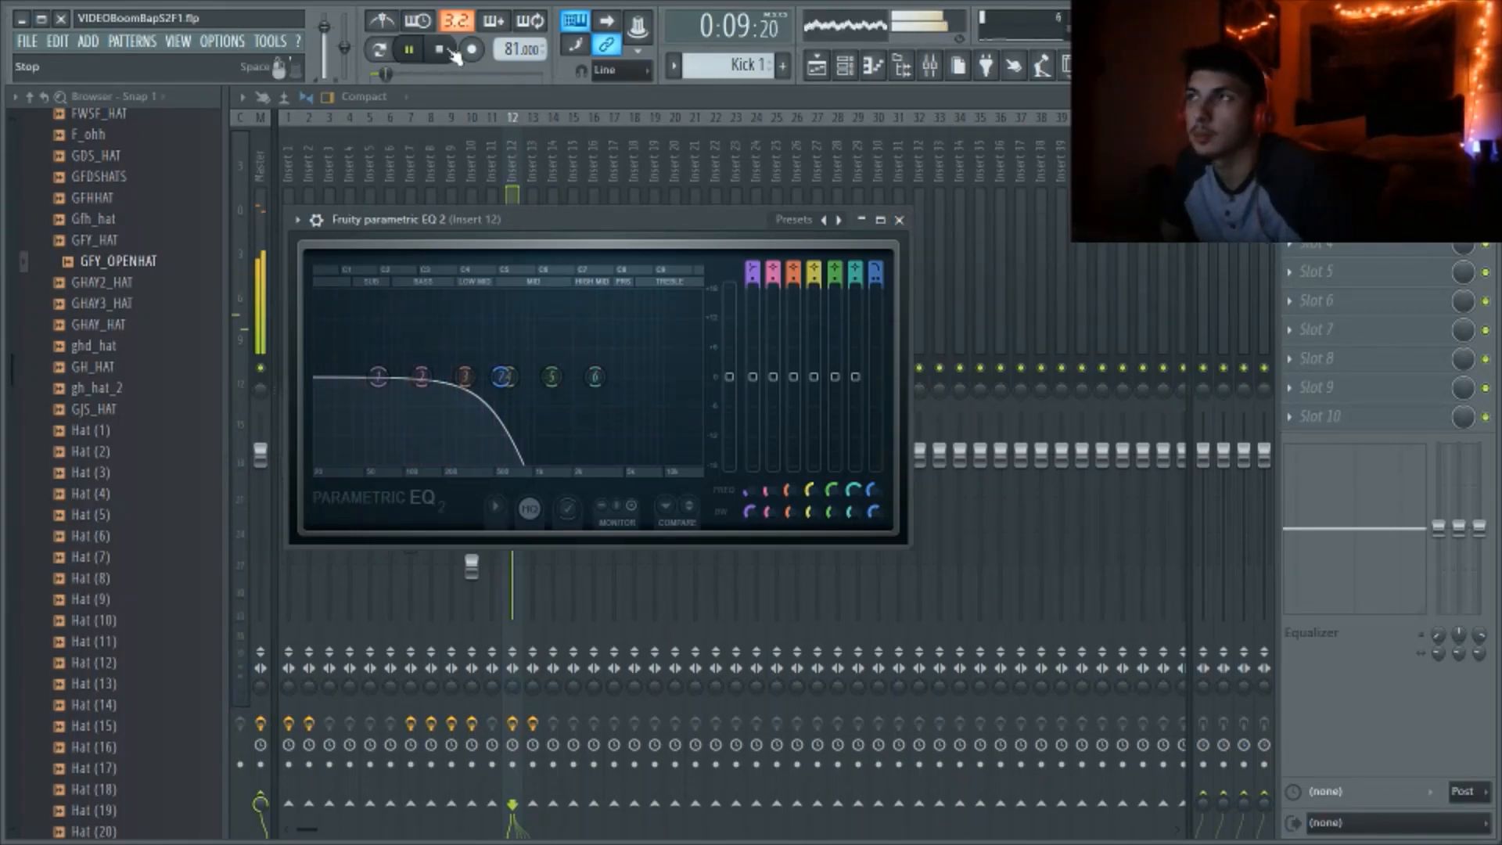
# Review the full arrangement in the playlist during playback, from the sample chops down to the split drum tracks
pyautogui.click(822, 66)
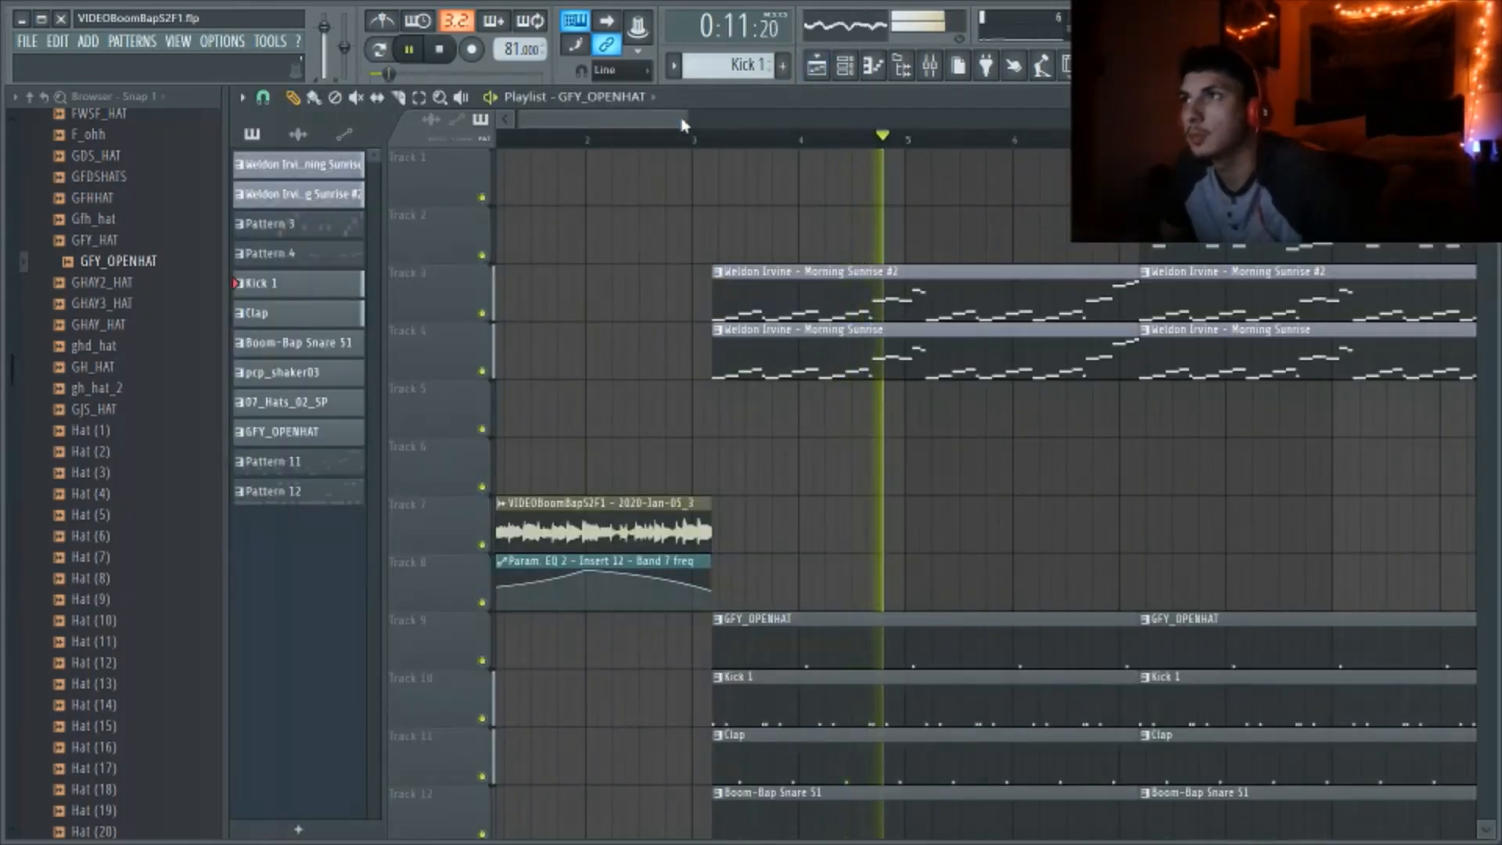
pyautogui.scroll(-5, 708, 141)
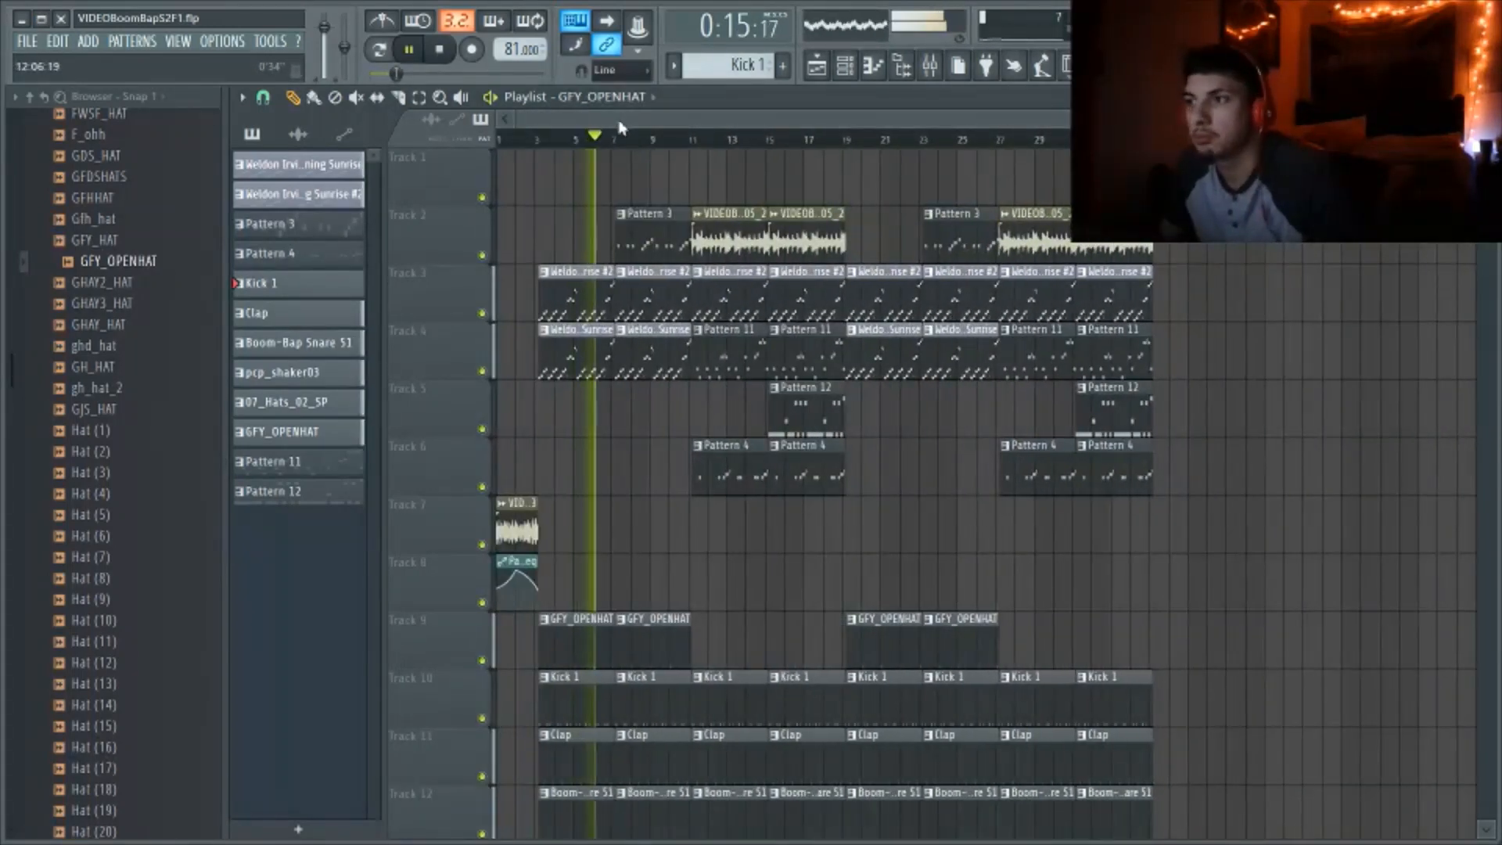
pyautogui.scroll(-2, 684, 264)
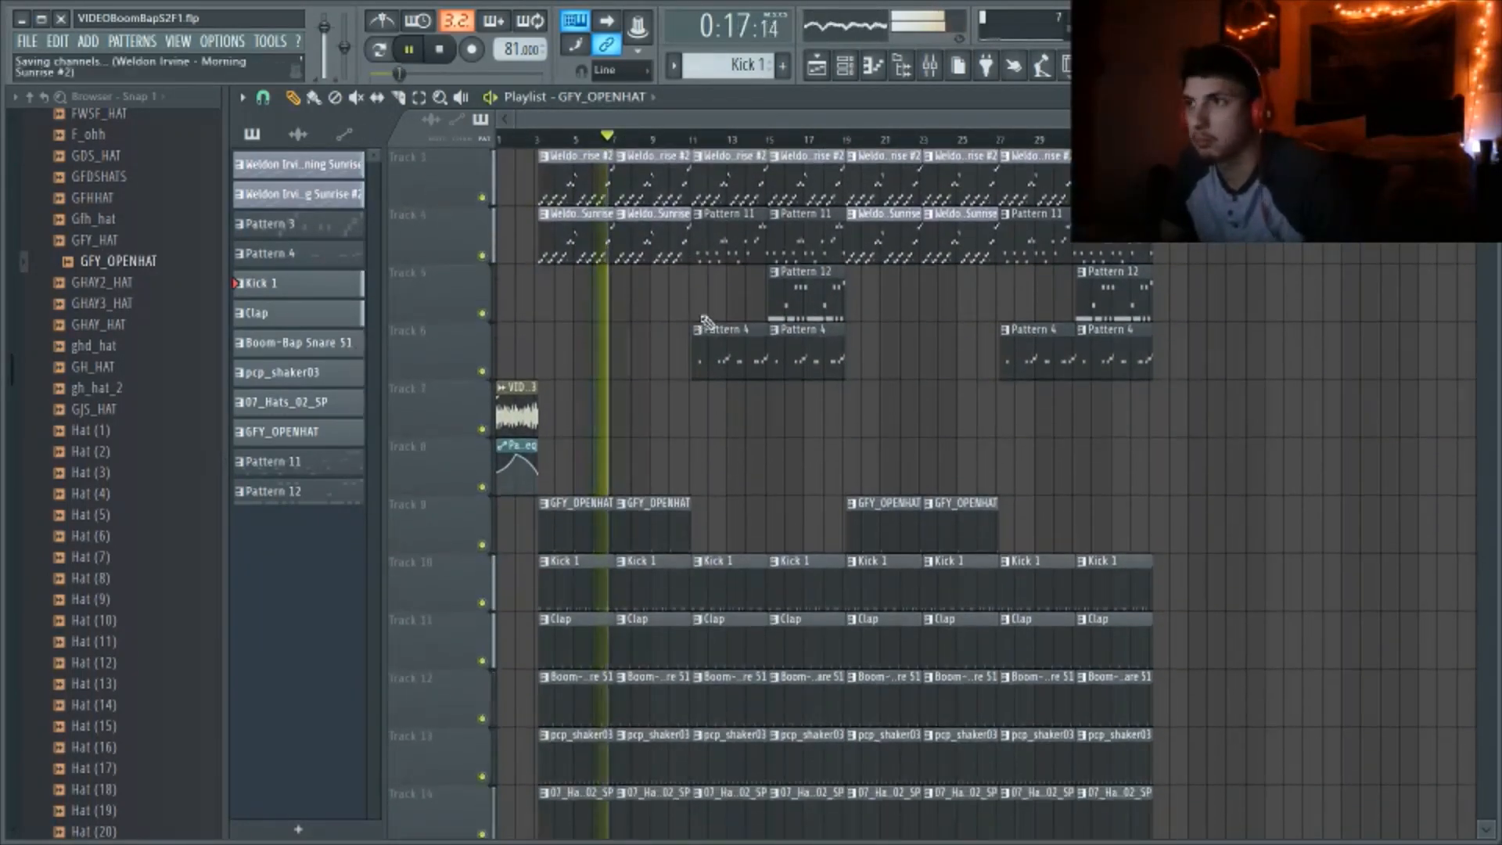
pyautogui.scroll(-2, 931, 424)
pyautogui.scroll(3, 898, 418)
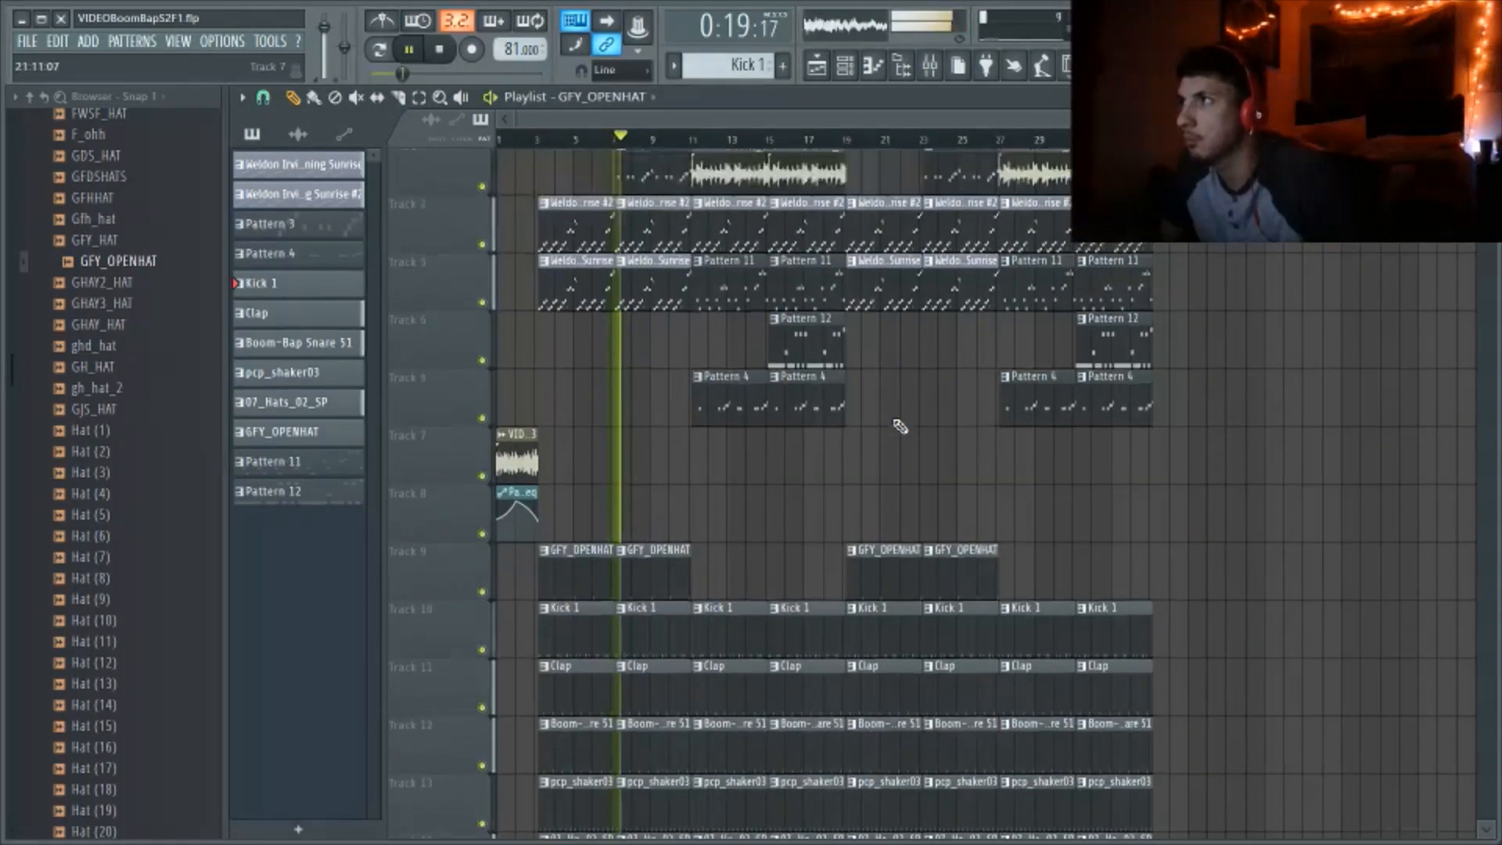
pyautogui.scroll(-2, 899, 424)
pyautogui.scroll(3, 892, 411)
pyautogui.scroll(-3, 883, 399)
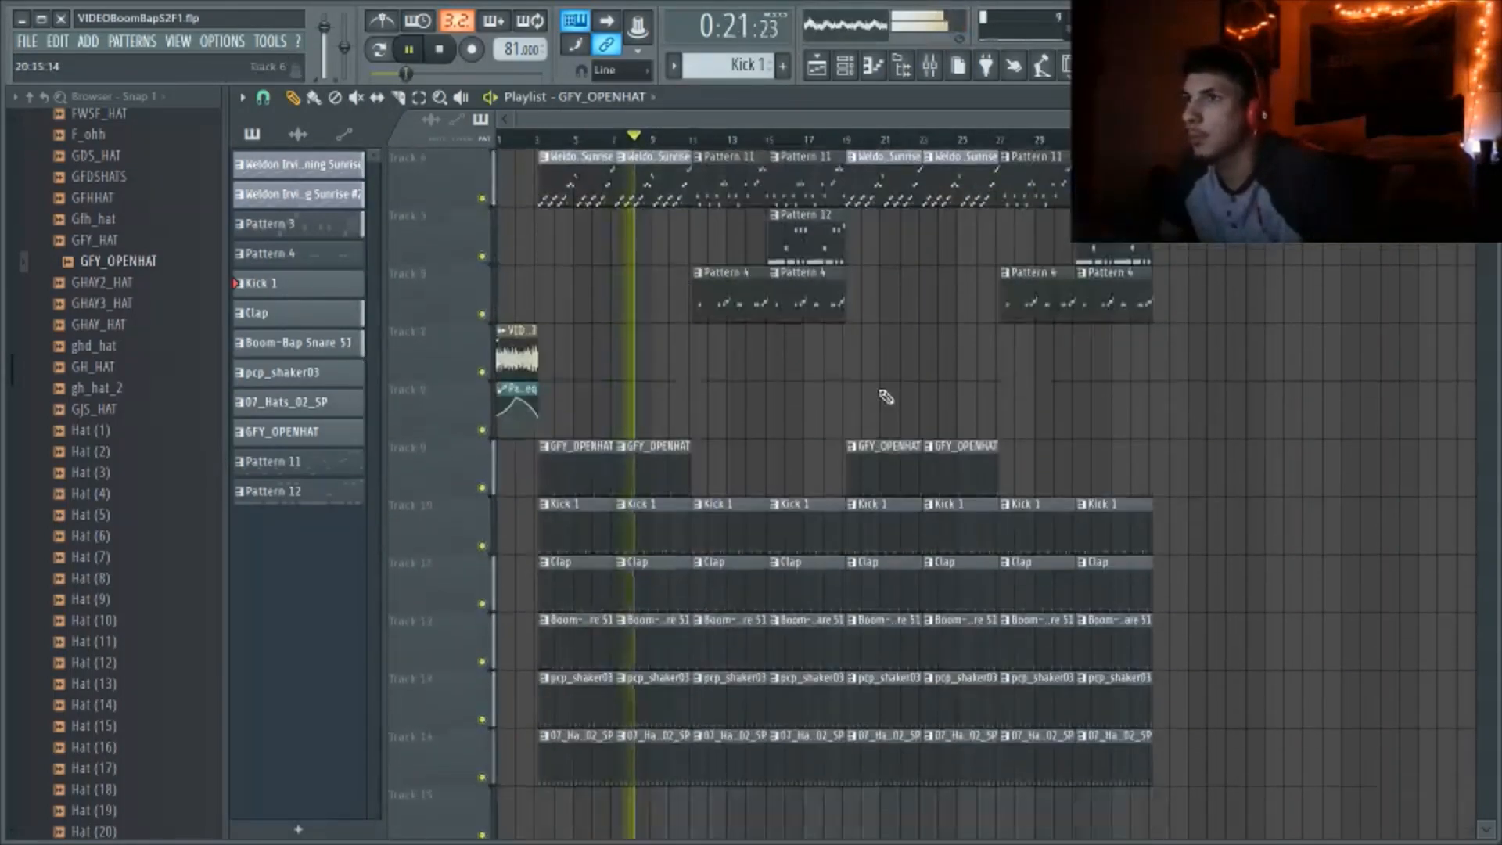
pyautogui.scroll(2, 889, 403)
pyautogui.scroll(-1, 886, 397)
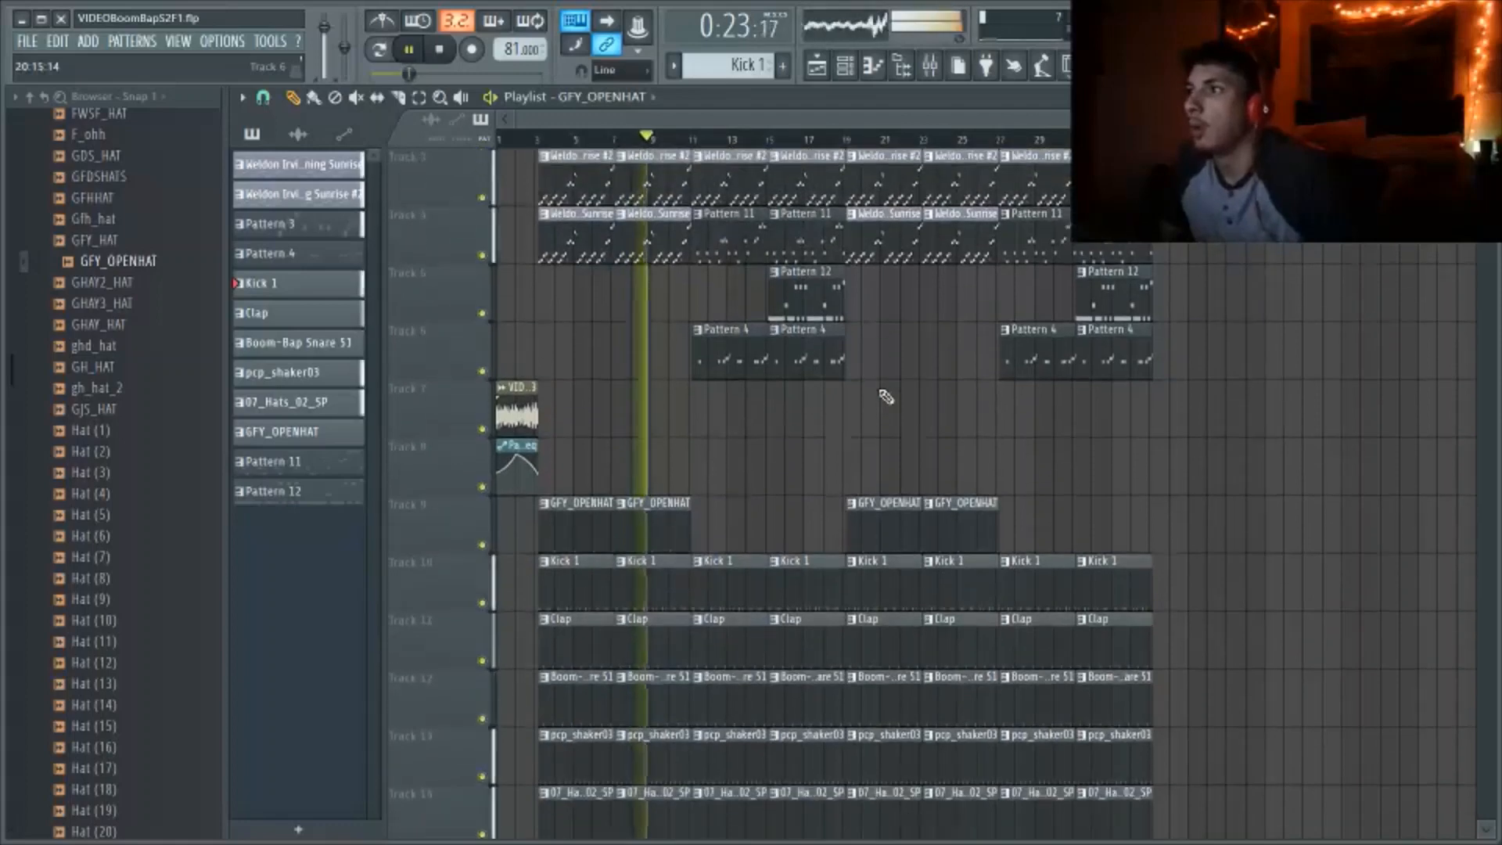
pyautogui.scroll(3, 900, 400)
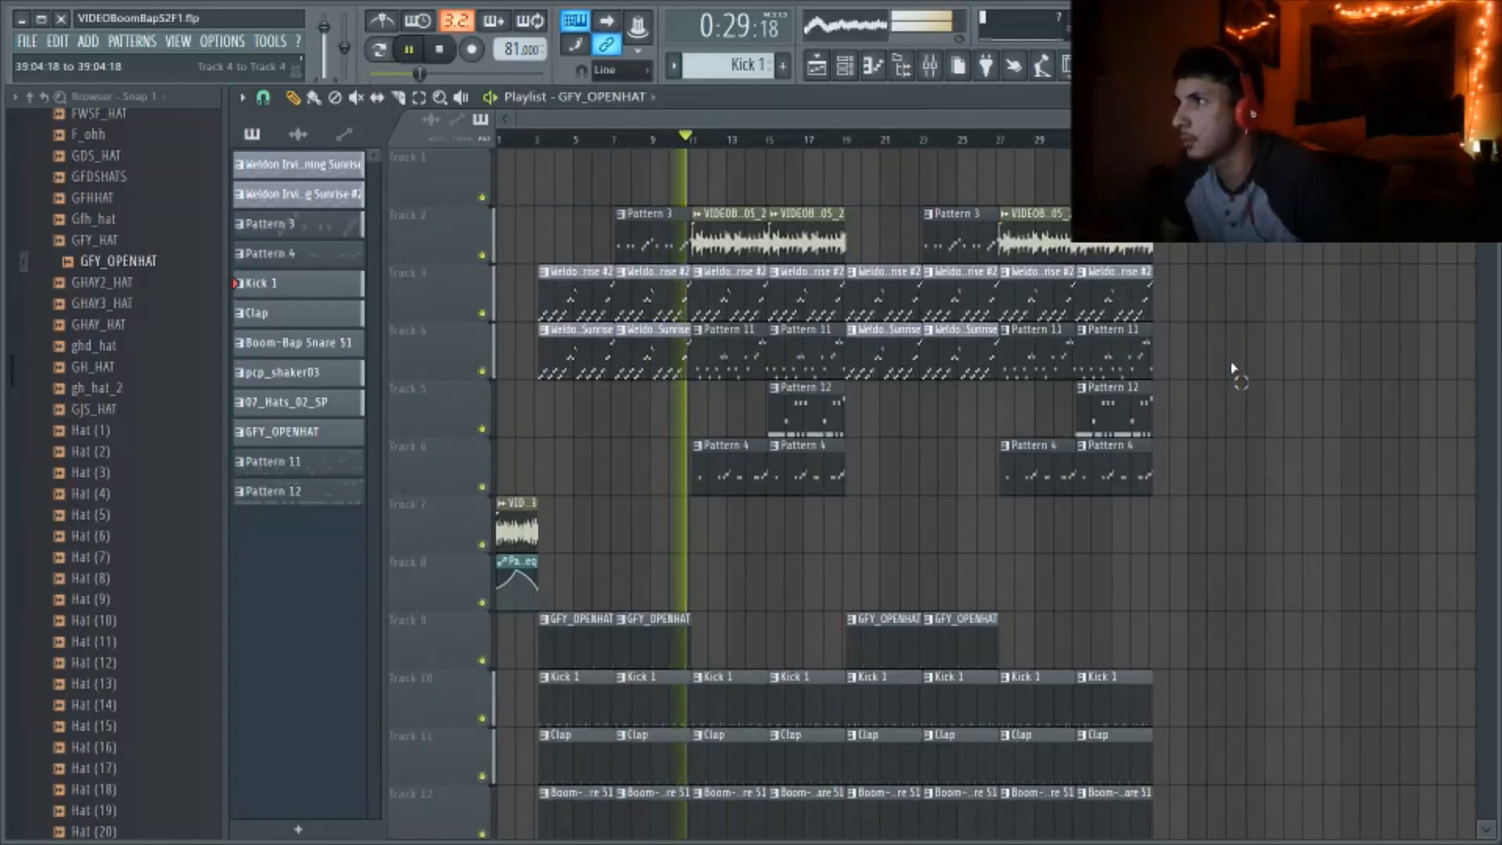
# Add Morning Sunrise #2 and Morning Sunrise clips at bar 35 on Tracks 3 and 4, deleting the extra copies at bar 39
pyautogui.moveTo(1110, 329); pyautogui.dragTo(1111, 316)
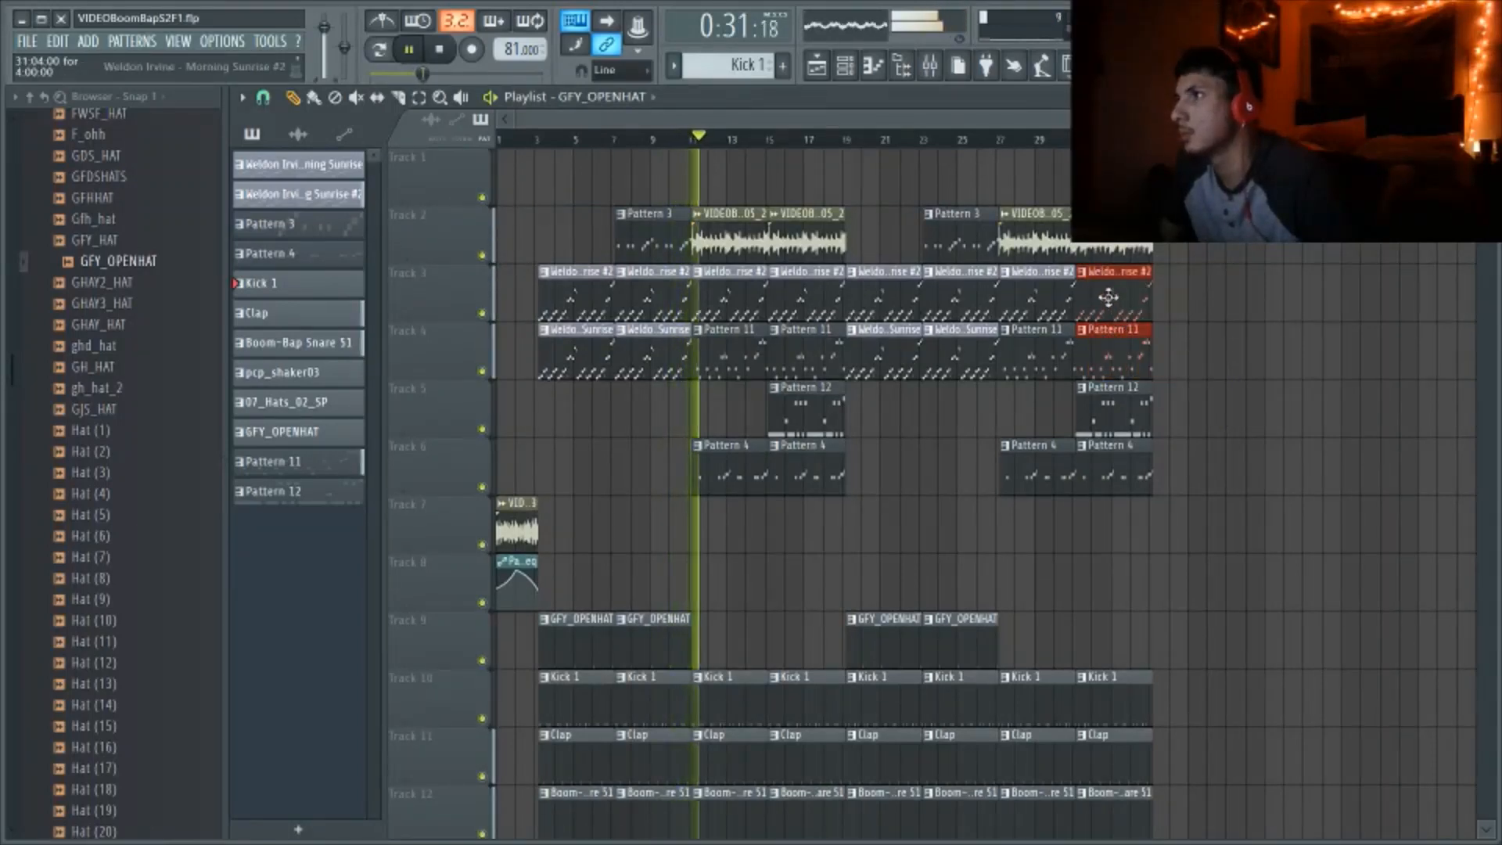
pyautogui.moveTo(956, 473); pyautogui.dragTo(1191, 300)
pyautogui.click(1287, 425)
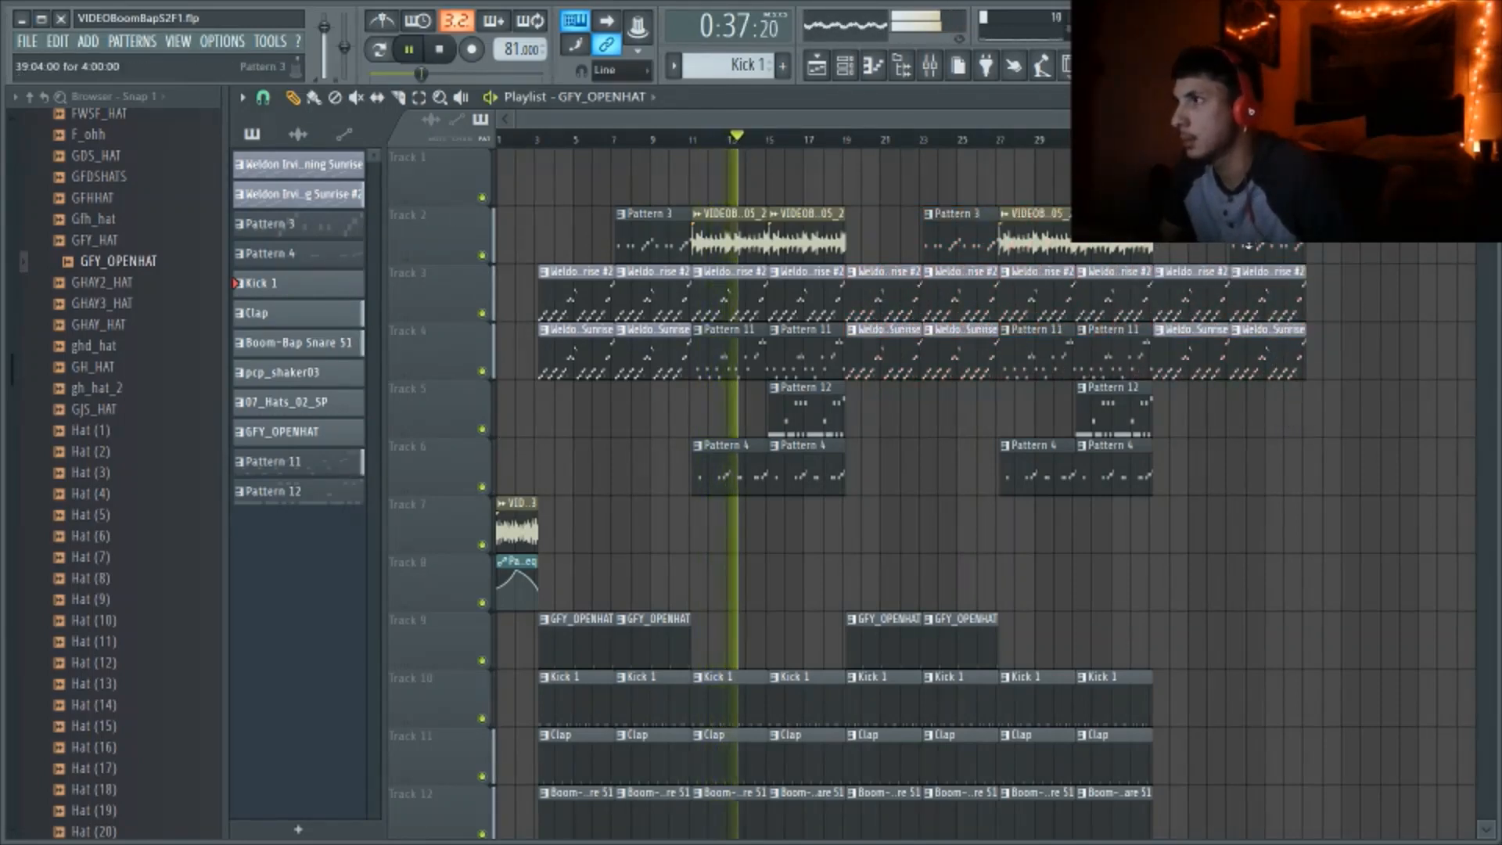
pyautogui.rightClick(1272, 352)
pyautogui.rightClick(1271, 296)
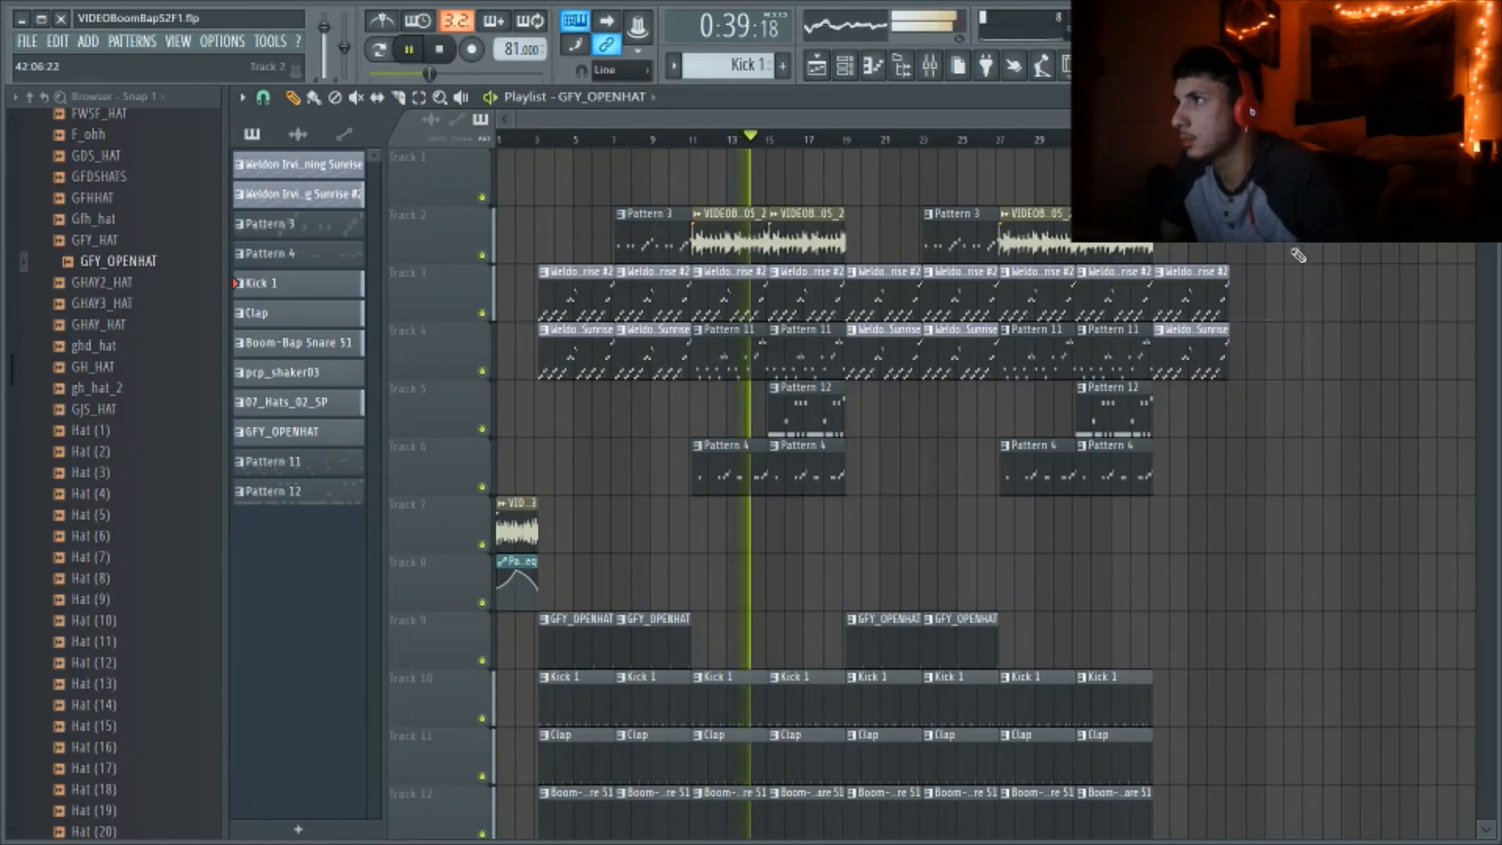
# Try adding a Pattern 4 clip at bar 35 on Track 6, and remove it
pyautogui.scroll(-2, 1268, 396)
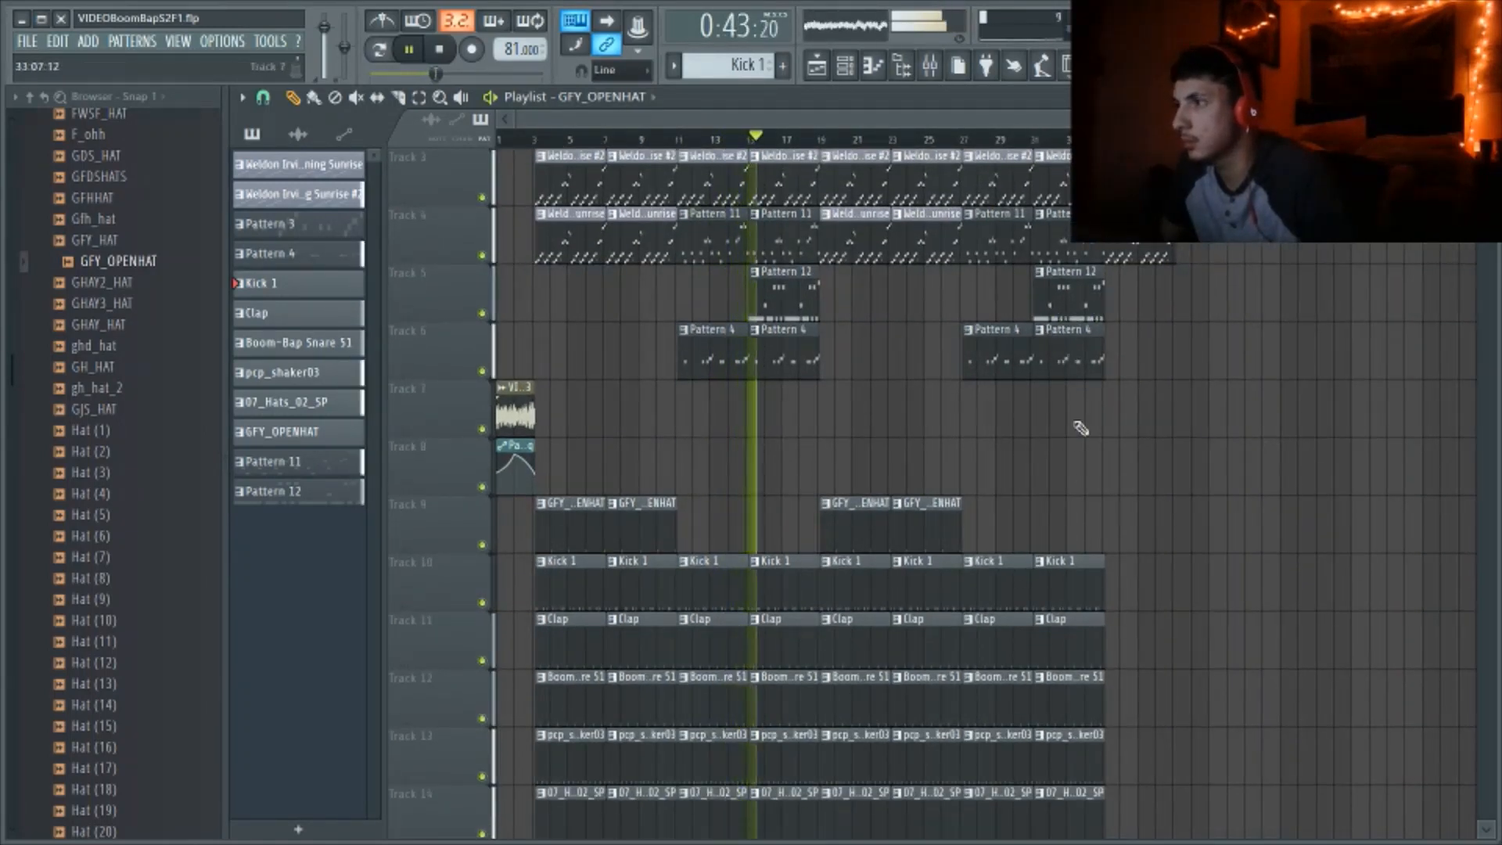
pyautogui.click(1116, 354)
pyautogui.moveTo(1155, 352); pyautogui.dragTo(1142, 350)
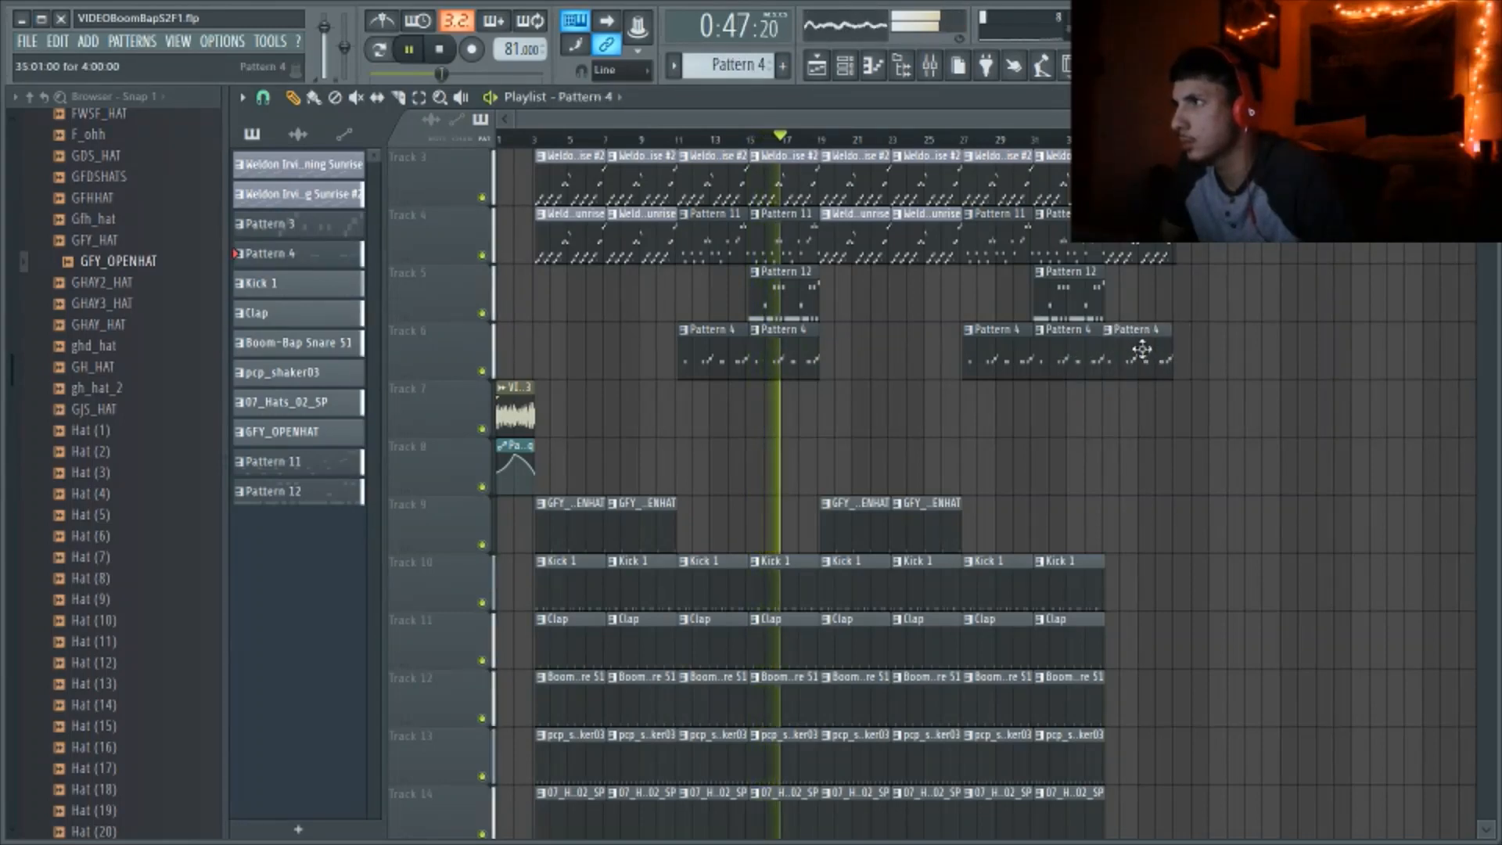
pyautogui.rightClick(1146, 351)
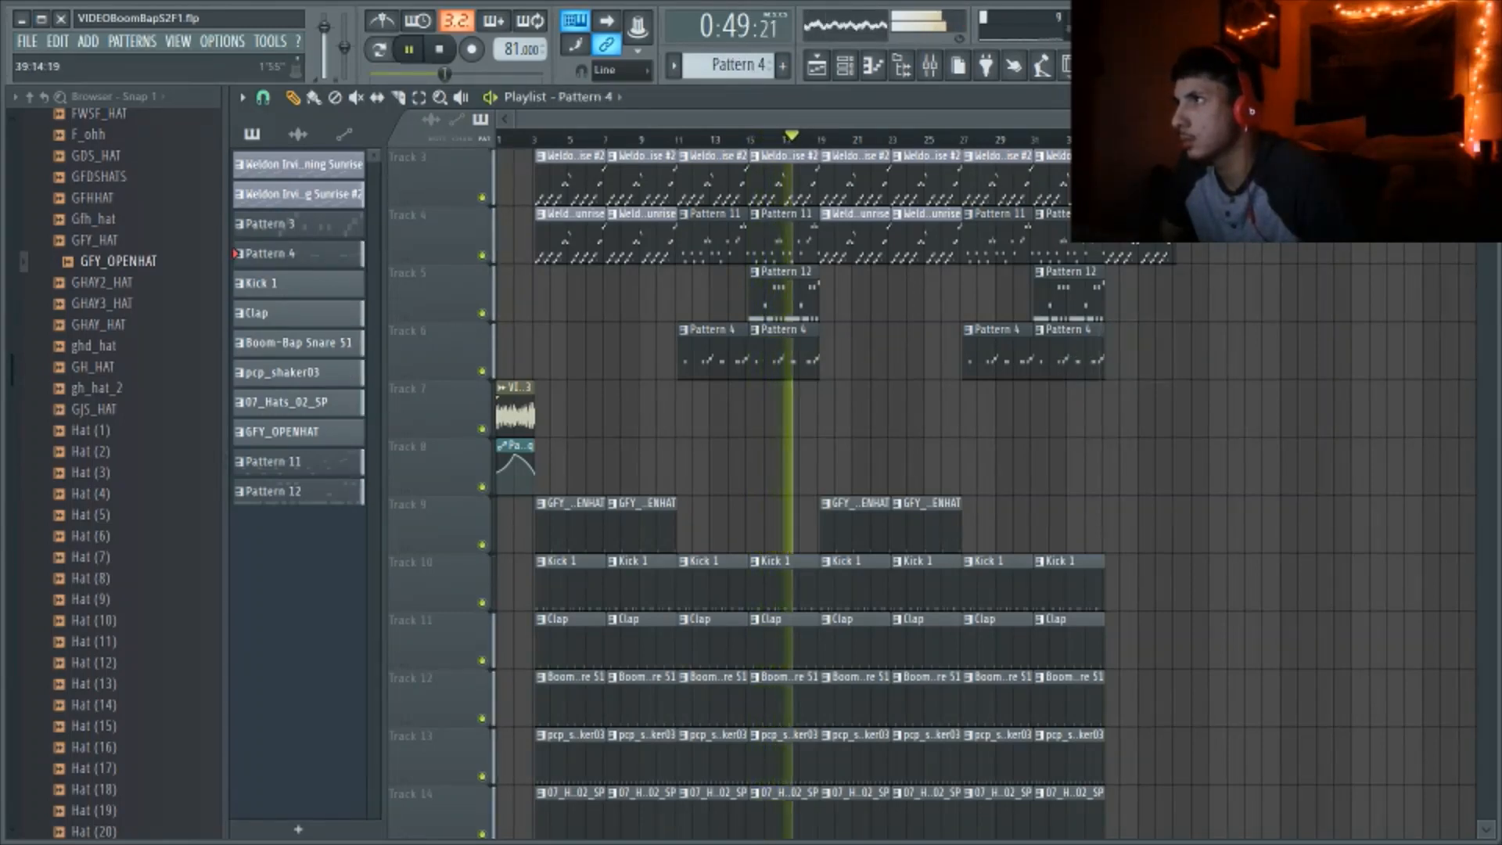
pyautogui.scroll(1, 1181, 356)
pyautogui.keyDown('ctrl'); pyautogui.click(1066, 362); pyautogui.keyUp('ctrl')
pyautogui.hotkey('ctrl', 'b')
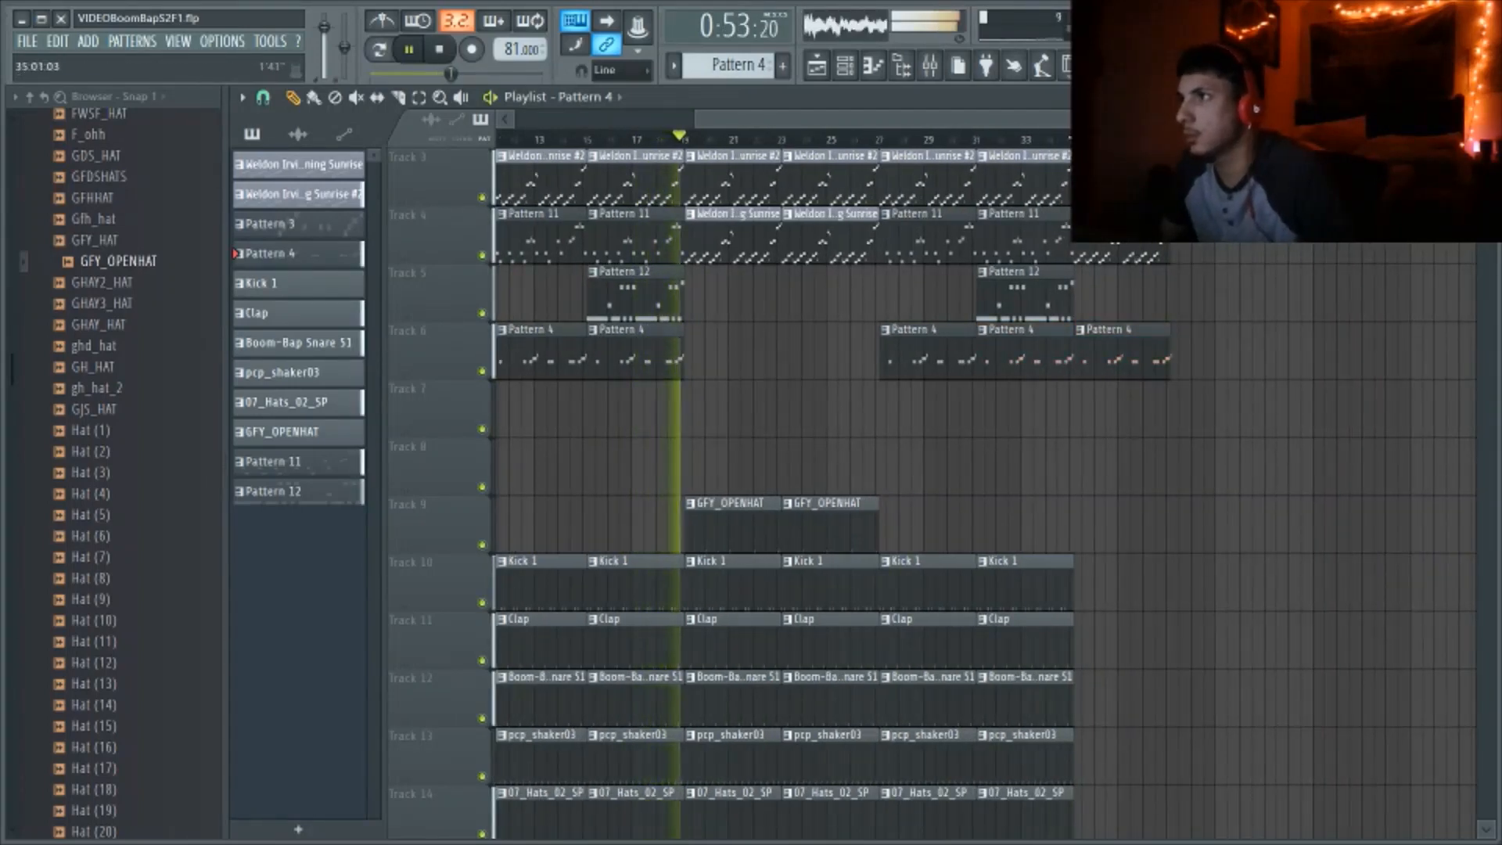
pyautogui.rightClick(1126, 352)
# Review the upper playlist tracks around the extended ending at bar 35, and stop playback
pyautogui.scroll(-1, 1124, 297)
pyautogui.scroll(2, 1166, 432)
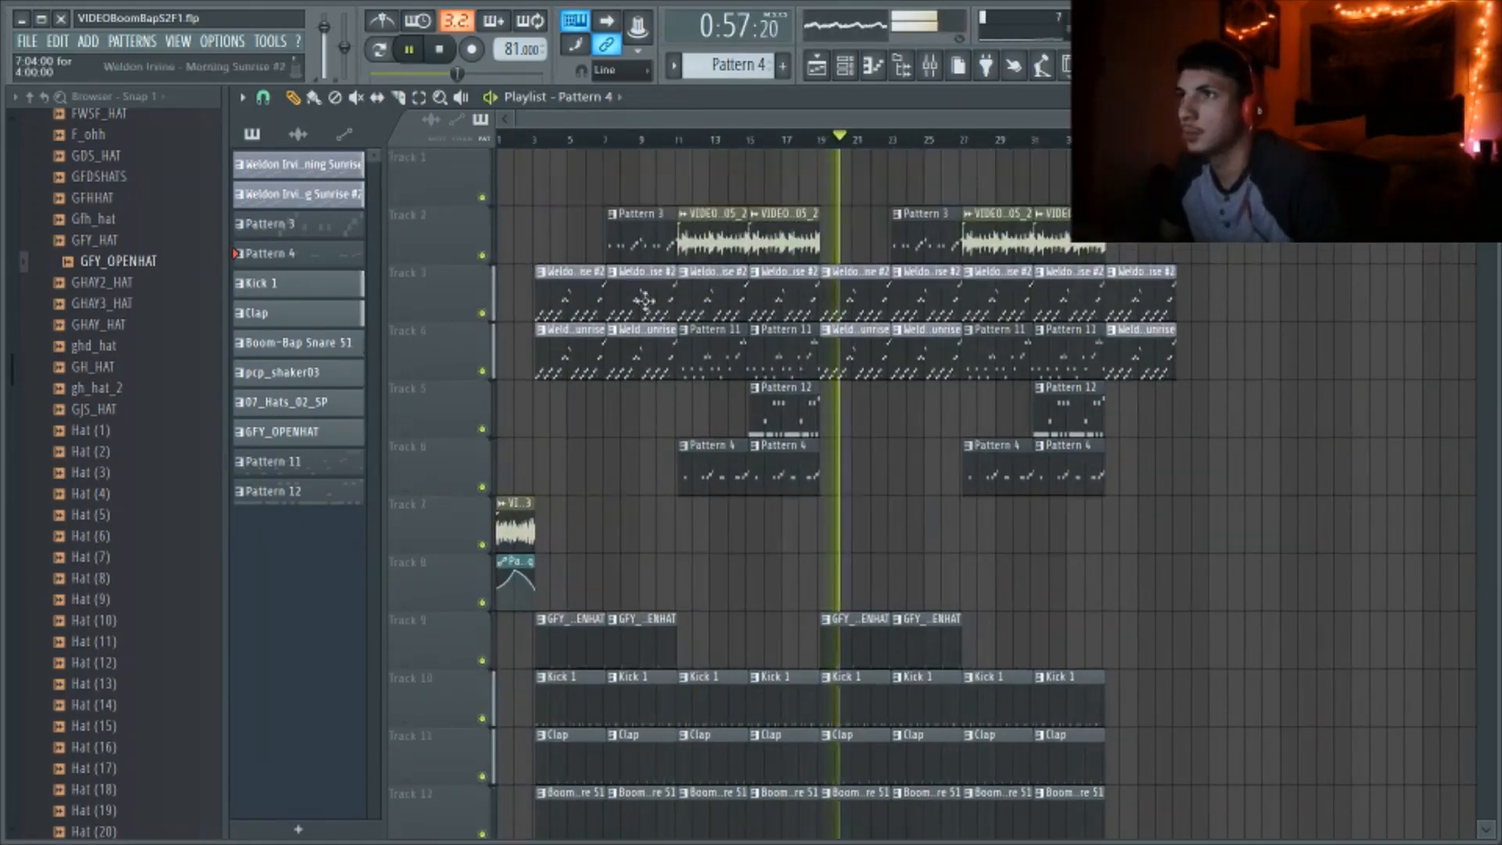
pyautogui.click(1109, 250)
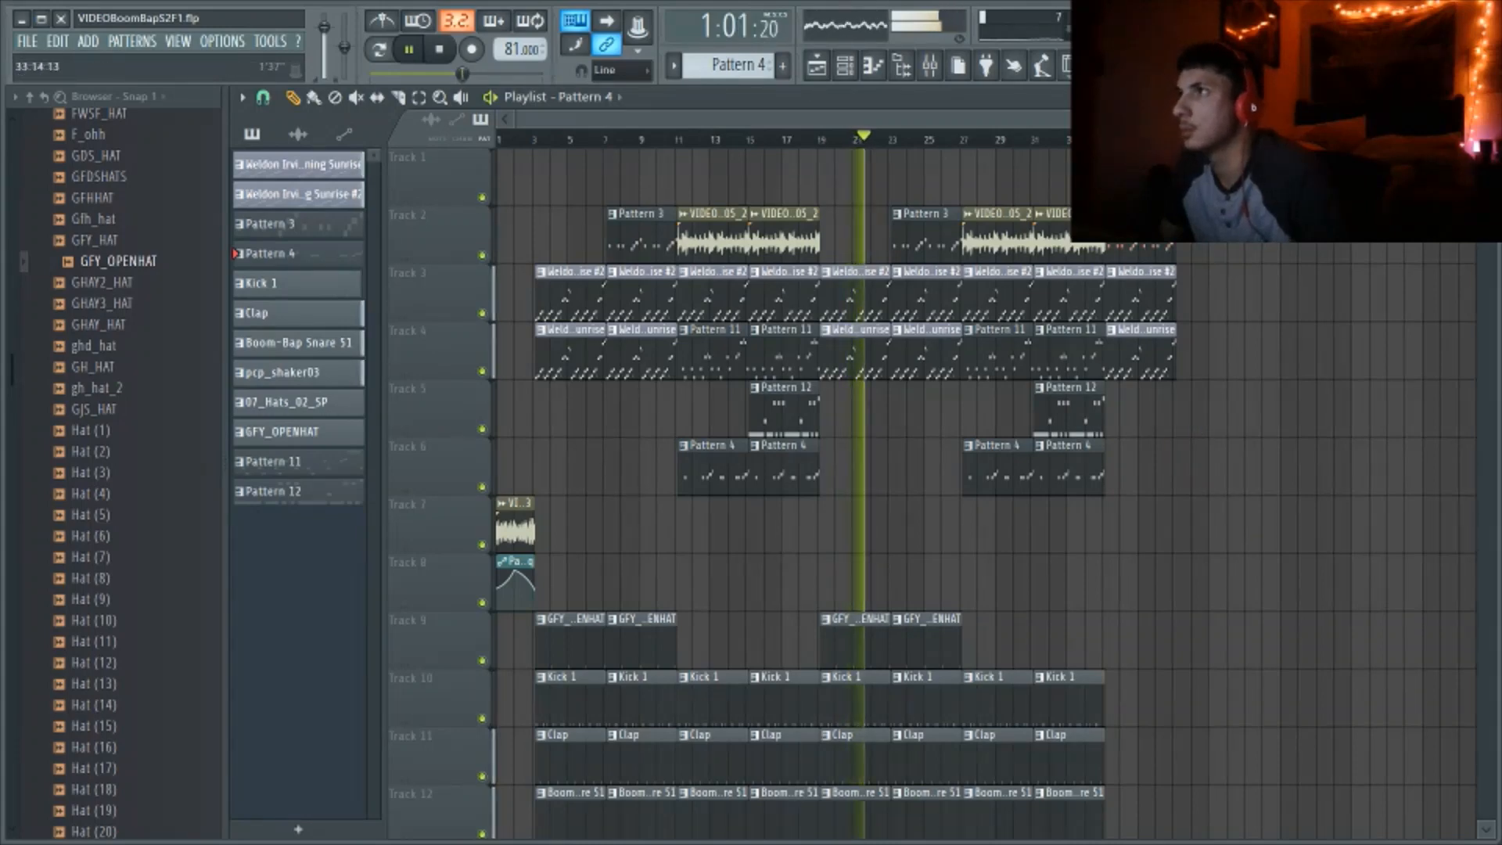
pyautogui.press('space')
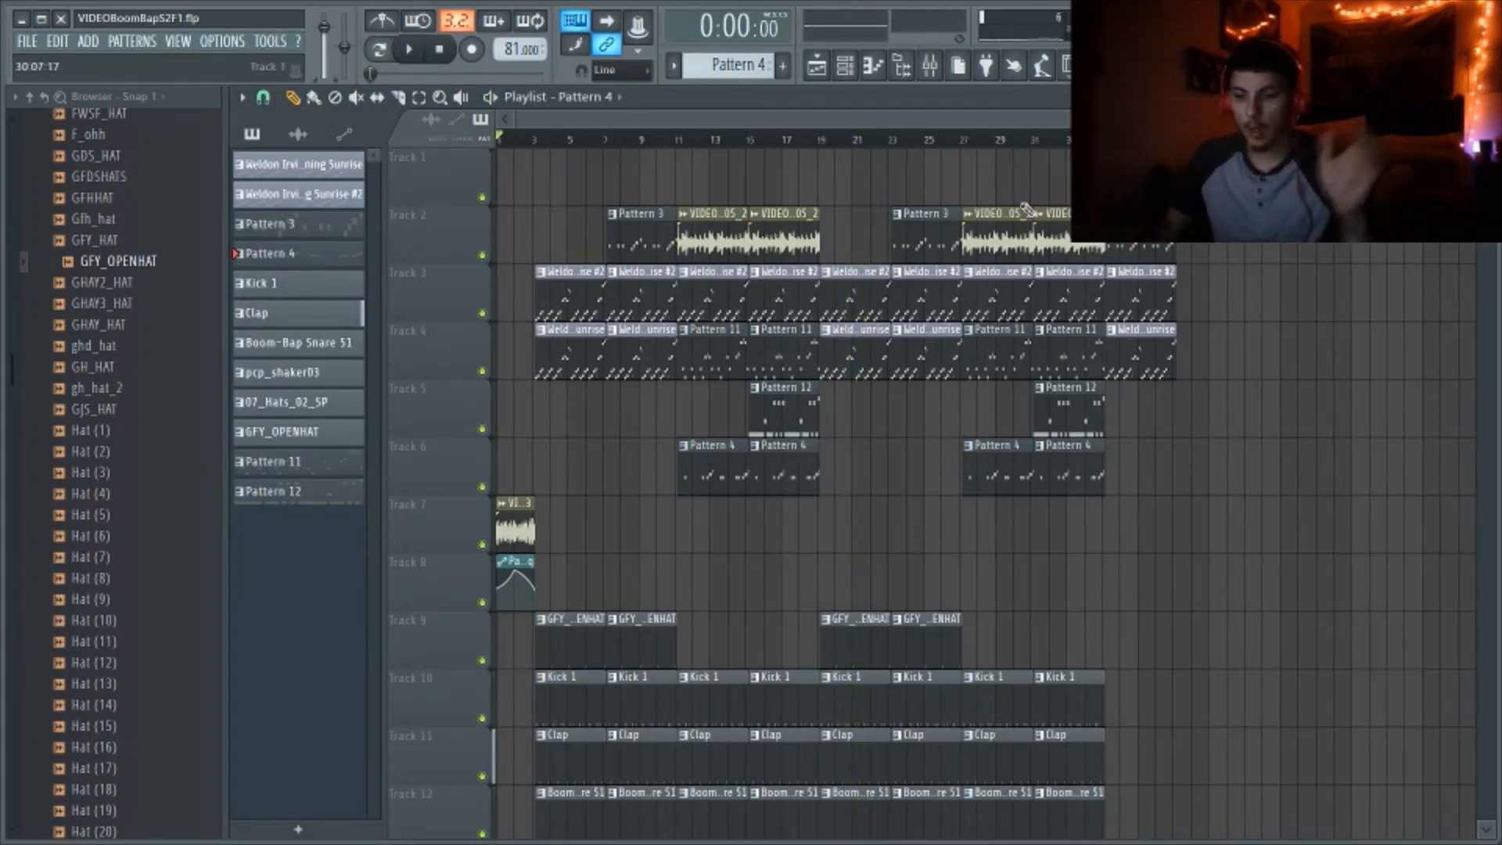